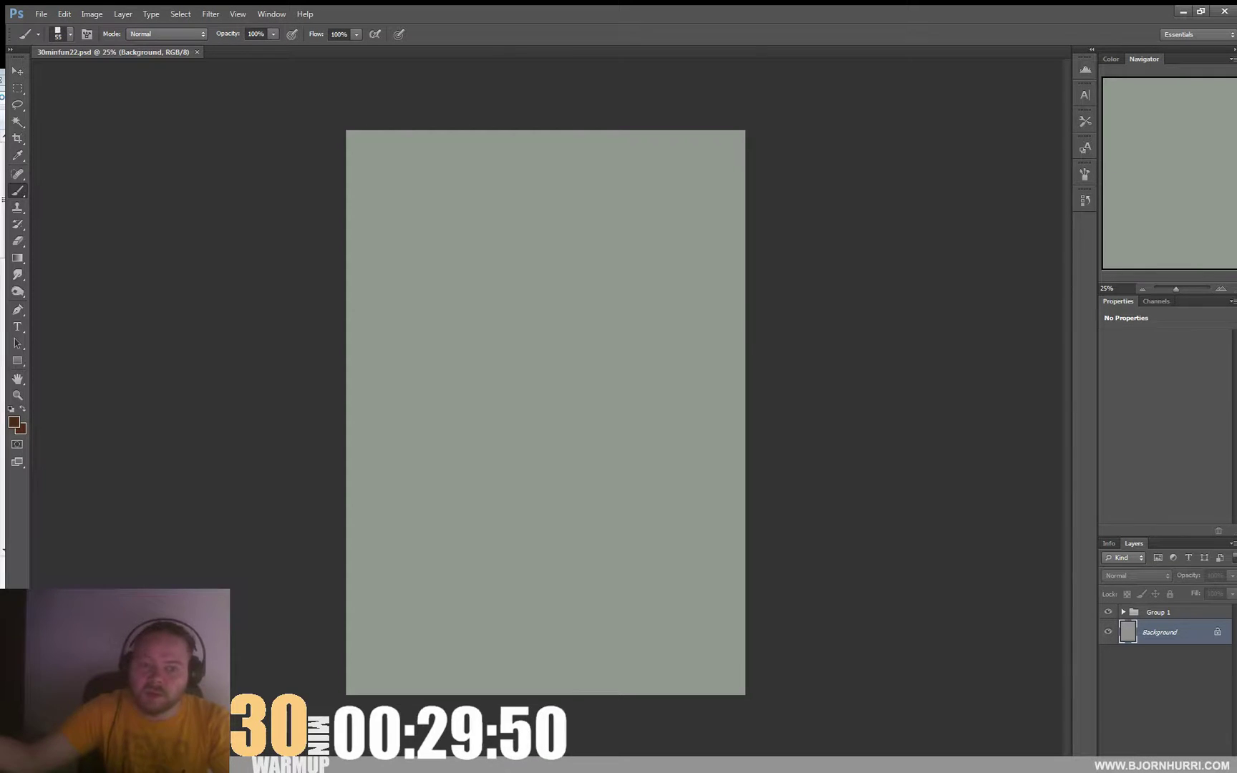
Sketch the figure's head outline in black with a 131 px brush on a new layer above the Background.
click(783, 363)
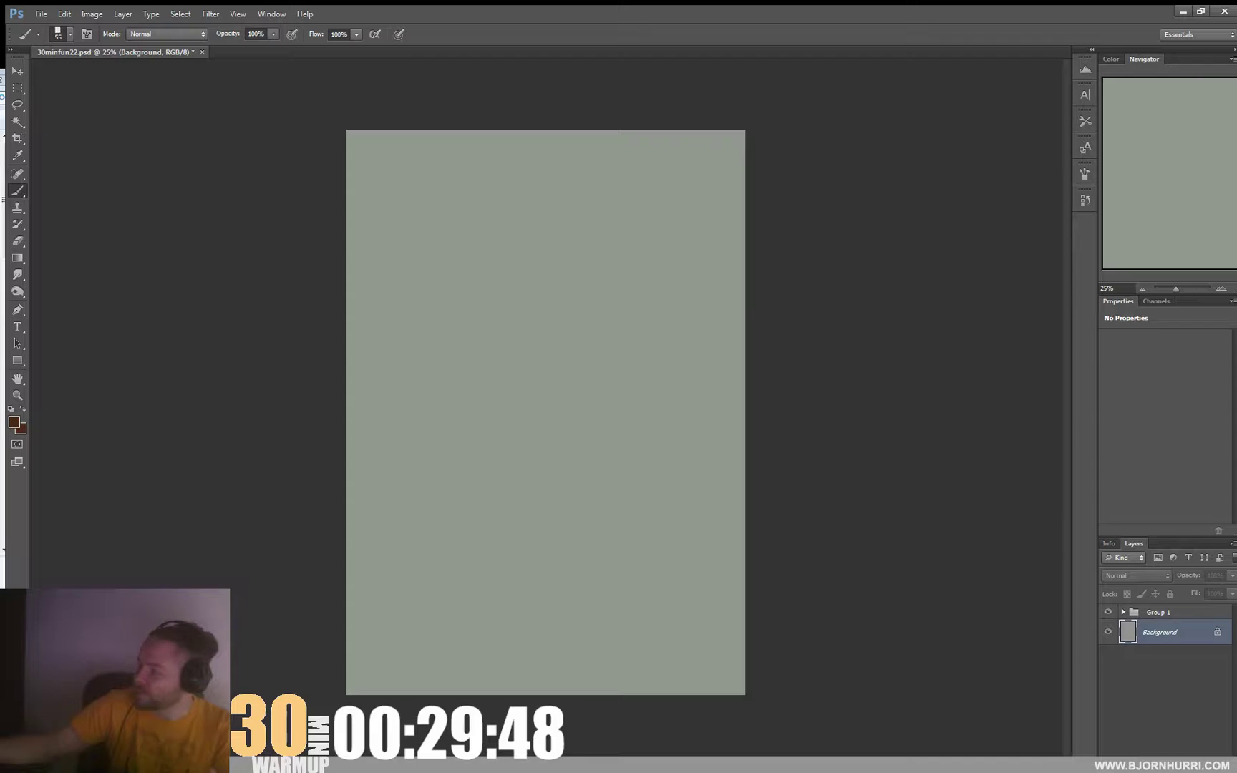
click(1205, 763)
key(d)
right_click(506, 257)
drag(506, 270, 544, 270)
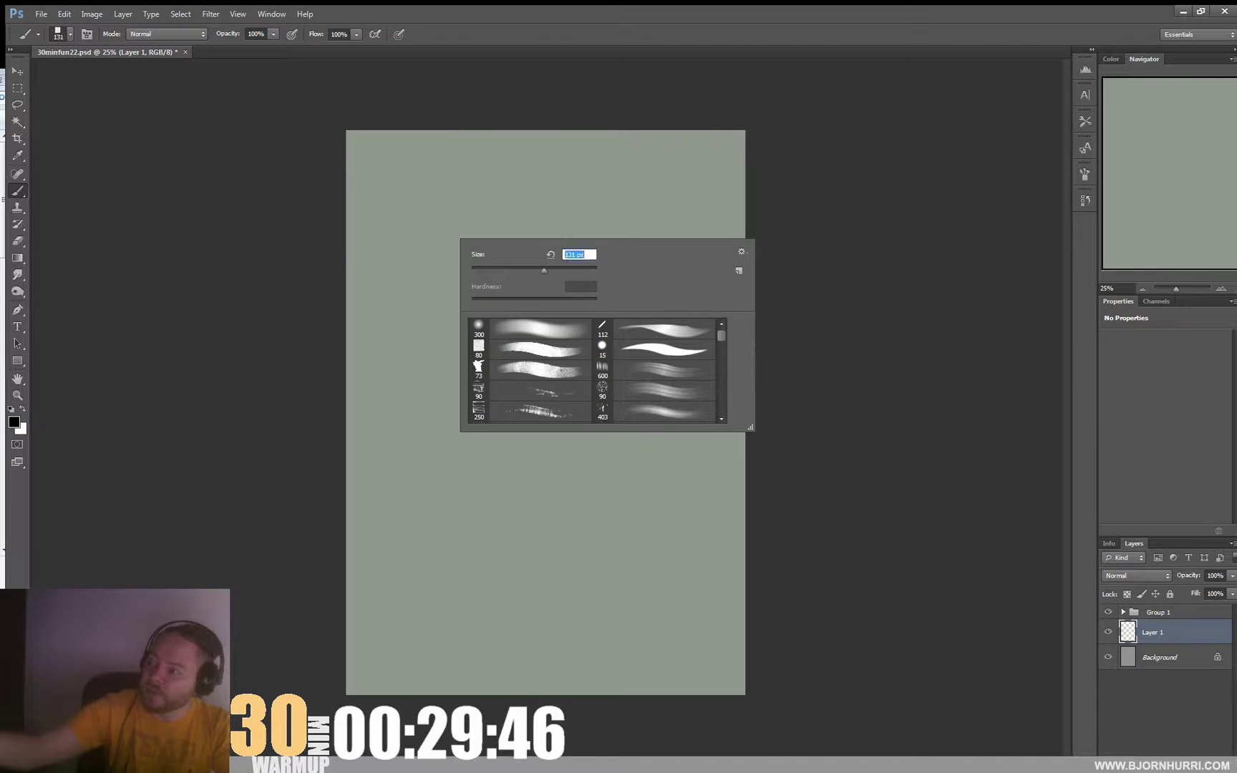
key(Return)
mouse_move(462, 166)
mouse_down()
mouse_move(451, 207)
mouse_move(502, 169)
mouse_move(570, 284)
mouse_move(594, 194)
mouse_up()
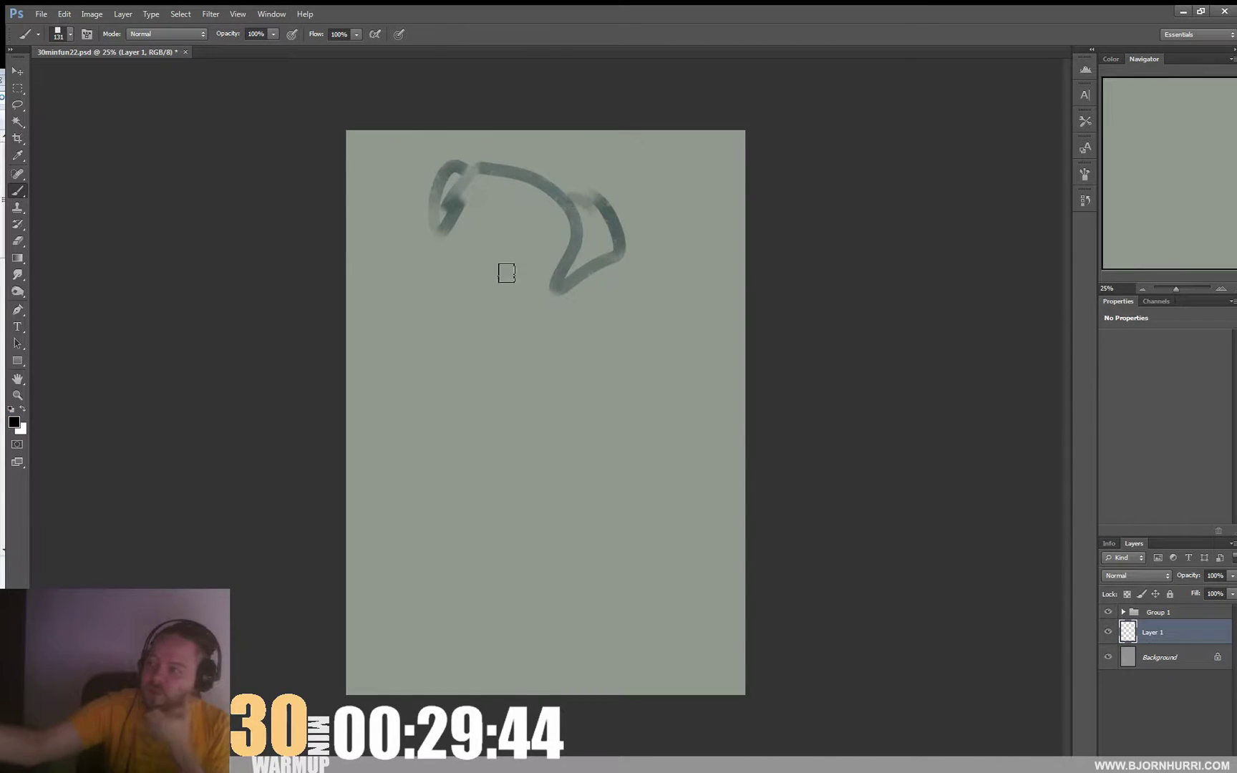
drag(516, 276, 493, 348)
Block in the figure's neck, shoulders, arms and the base beneath it with broad 319 px brush strokes.
right_click(564, 315)
drag(651, 350, 681, 350)
key(Return)
mouse_move(567, 252)
mouse_down()
mouse_move(557, 297)
mouse_move(643, 354)
mouse_up()
mouse_move(571, 381)
mouse_down()
mouse_move(483, 412)
mouse_move(439, 488)
mouse_up()
mouse_move(405, 537)
mouse_down()
mouse_move(421, 620)
mouse_move(569, 497)
mouse_up()
drag(623, 357, 565, 509)
drag(647, 358, 682, 477)
drag(692, 476, 519, 550)
drag(657, 500, 549, 612)
mouse_move(550, 609)
mouse_down()
mouse_move(723, 511)
mouse_move(544, 609)
mouse_up()
mouse_move(410, 688)
mouse_down()
mouse_move(433, 667)
mouse_move(406, 610)
mouse_up()
drag(433, 605, 651, 403)
drag(662, 355, 689, 410)
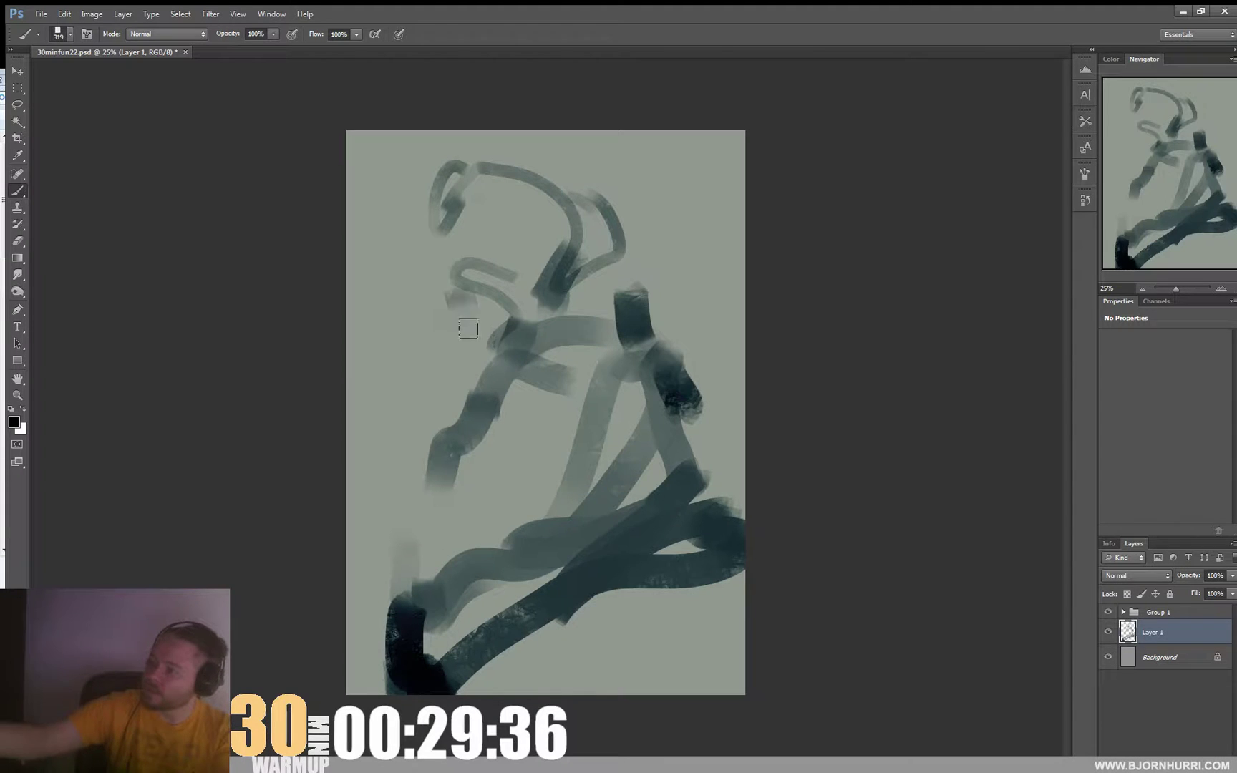
drag(462, 302, 441, 351)
Fill the area in front of the figure's chest with dark strokes from the textured 73 px brush preset enlarged to 215 px.
right_click(453, 370)
click(501, 500)
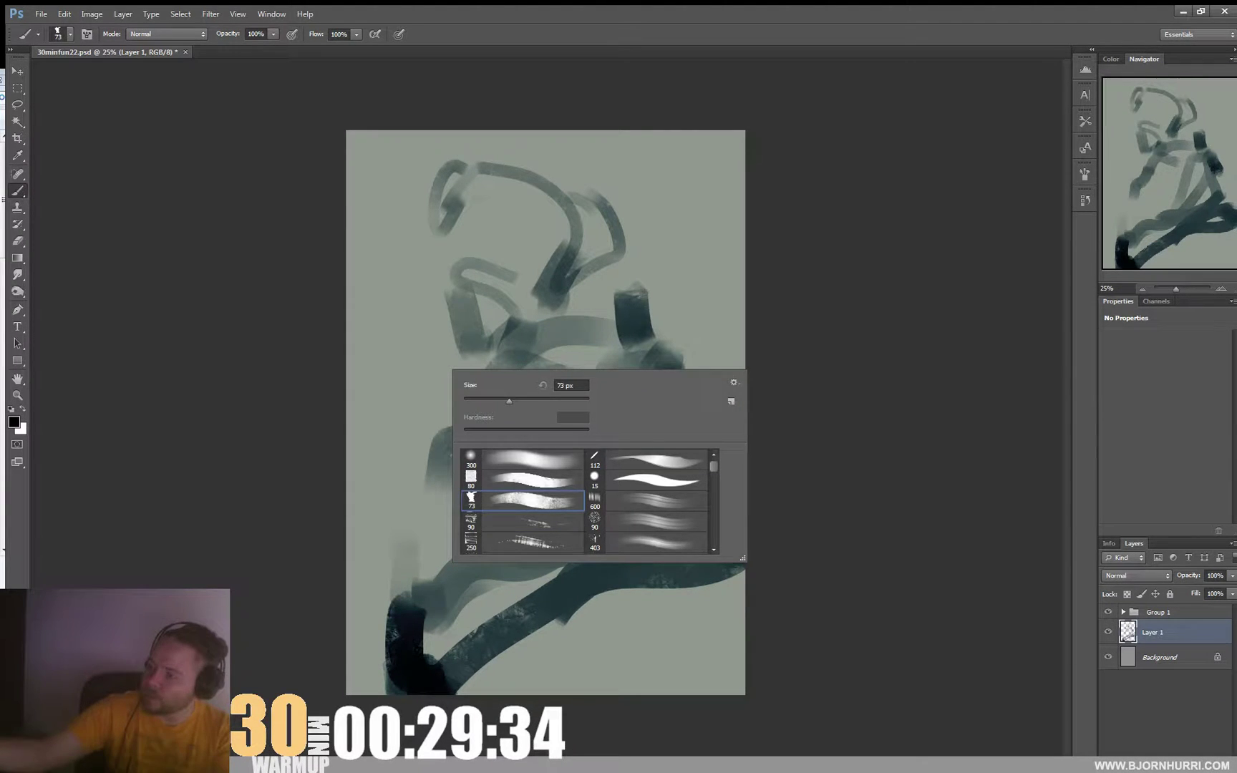
drag(509, 401, 559, 401)
drag(438, 290, 439, 421)
mouse_move(466, 336)
mouse_down()
mouse_move(469, 409)
mouse_move(418, 337)
mouse_up()
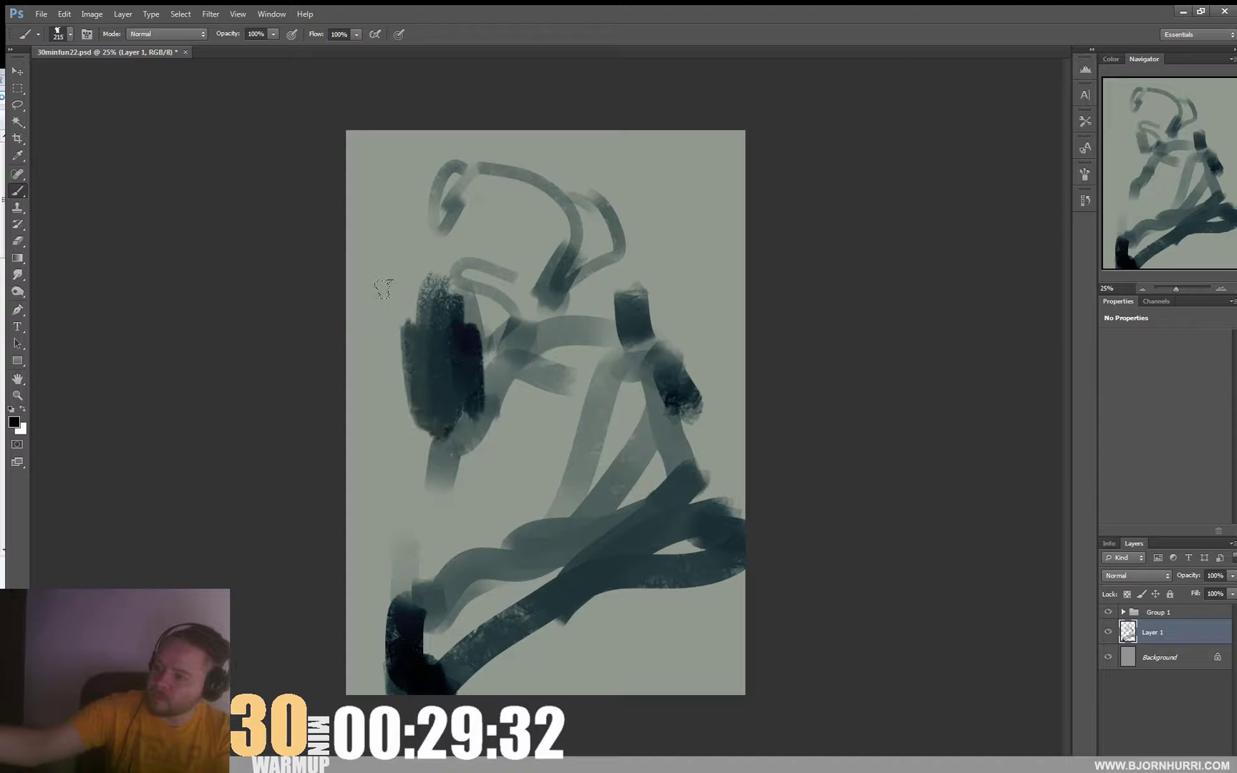
drag(414, 286, 396, 438)
drag(380, 326, 383, 426)
mouse_move(365, 290)
mouse_down()
mouse_move(365, 401)
mouse_move(329, 428)
mouse_move(391, 481)
mouse_move(387, 526)
mouse_move(356, 456)
mouse_move(411, 440)
mouse_move(383, 404)
mouse_up()
Cover the background around the head and behind the shoulders with sampled grey-green tones using the textured brush at 442 px.
right_click(519, 386)
alt+click(395, 482)
mouse_move(387, 315)
mouse_down()
mouse_move(365, 251)
mouse_move(380, 204)
mouse_up()
drag(423, 275, 423, 136)
mouse_move(605, 208)
mouse_down()
mouse_move(605, 256)
mouse_move(680, 248)
mouse_move(683, 133)
mouse_move(700, 167)
mouse_move(603, 126)
mouse_move(680, 226)
mouse_move(734, 473)
mouse_up()
alt+click(683, 393)
mouse_move(701, 344)
mouse_down()
mouse_move(729, 376)
mouse_move(720, 480)
mouse_move(725, 329)
mouse_up()
mouse_move(745, 244)
mouse_down()
mouse_move(635, 274)
mouse_move(690, 328)
mouse_move(684, 346)
mouse_move(753, 238)
mouse_move(710, 352)
mouse_move(684, 373)
mouse_up()
alt+click(725, 393)
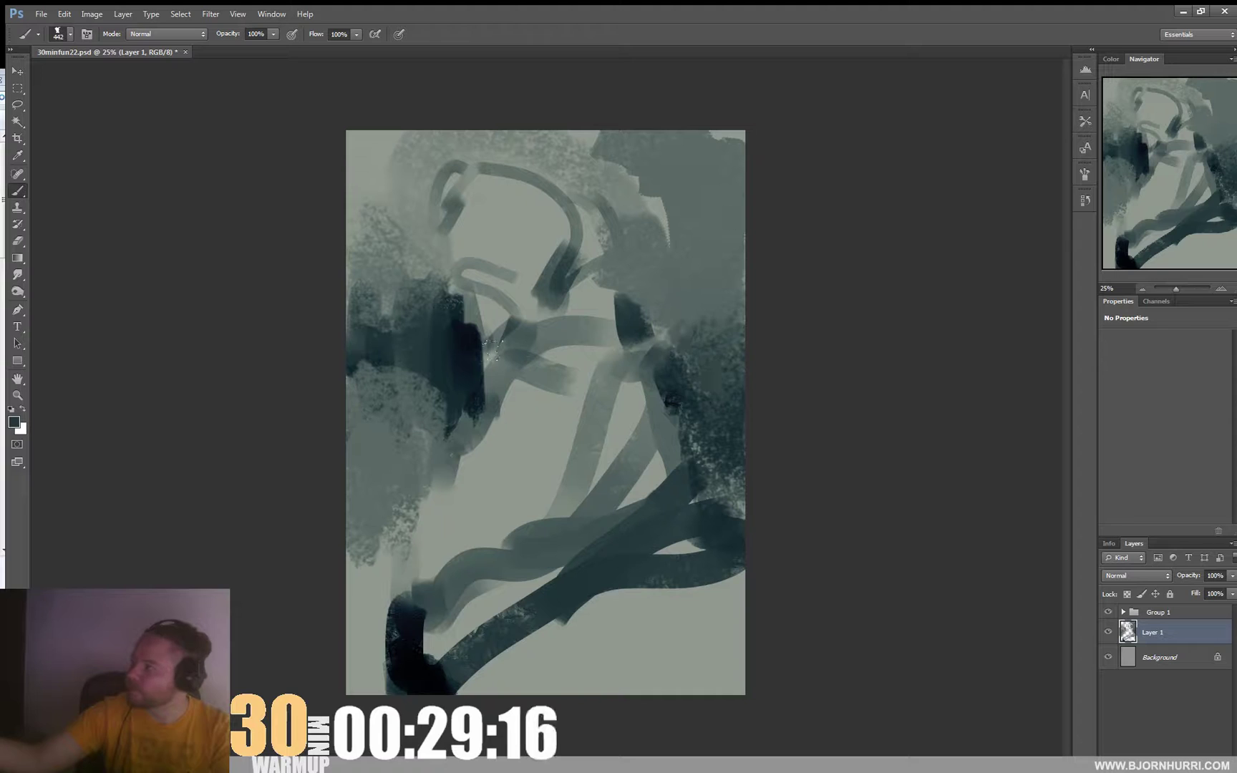
Texture the torso, the lower body and the shadow under the face with sampled mid and dark tones.
mouse_move(373, 349)
mouse_down()
mouse_move(408, 322)
mouse_move(429, 366)
mouse_move(384, 360)
mouse_move(398, 402)
mouse_move(330, 552)
mouse_move(344, 506)
mouse_move(335, 647)
mouse_move(406, 682)
mouse_move(424, 670)
mouse_move(386, 655)
mouse_move(508, 609)
mouse_move(683, 569)
mouse_move(644, 526)
mouse_move(455, 588)
mouse_move(462, 505)
mouse_move(496, 440)
mouse_move(499, 531)
mouse_move(486, 470)
mouse_move(458, 446)
mouse_move(401, 553)
mouse_move(542, 474)
mouse_move(515, 426)
mouse_move(589, 365)
mouse_move(620, 383)
mouse_up()
alt+click(493, 484)
mouse_move(634, 462)
mouse_down()
mouse_move(687, 519)
mouse_move(573, 594)
mouse_up()
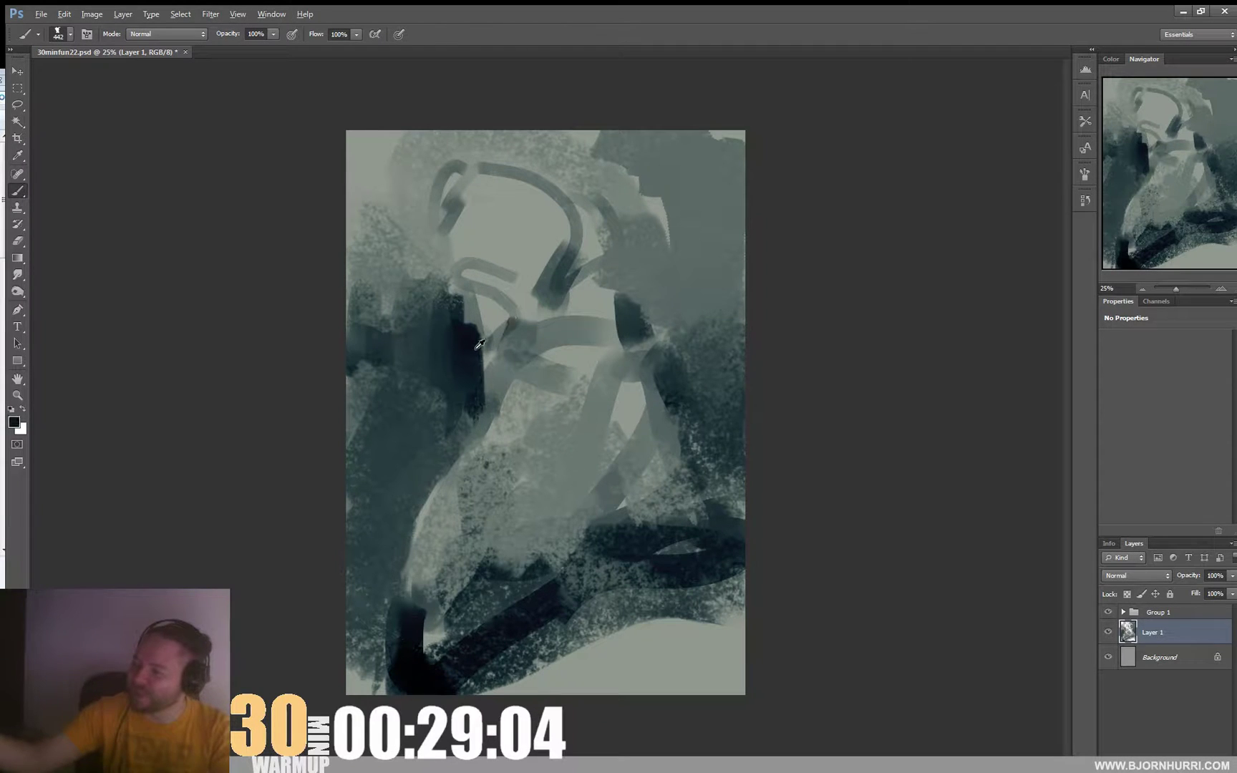
drag(438, 266, 505, 304)
Switch to the square 80 px brush preset and enlarge it to 329 px.
right_click(528, 302)
click(546, 412)
text(185)
key(Return)
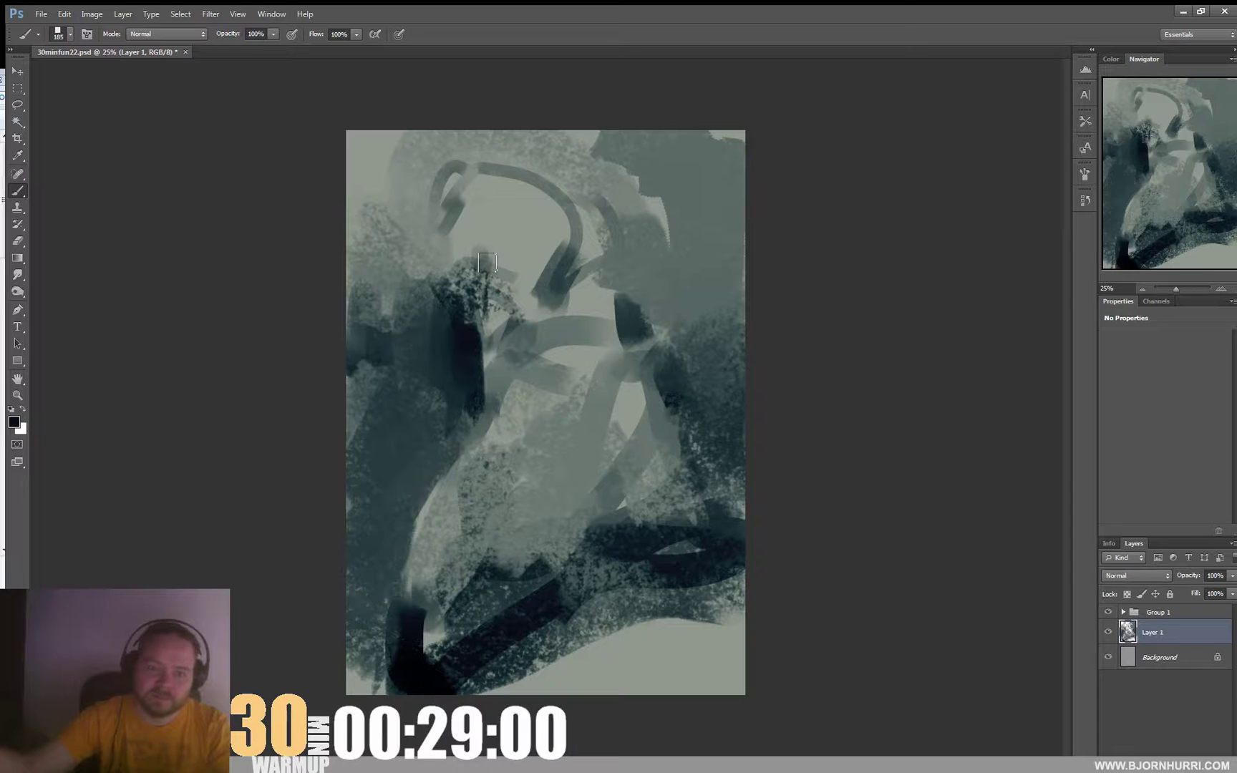
right_click(501, 295)
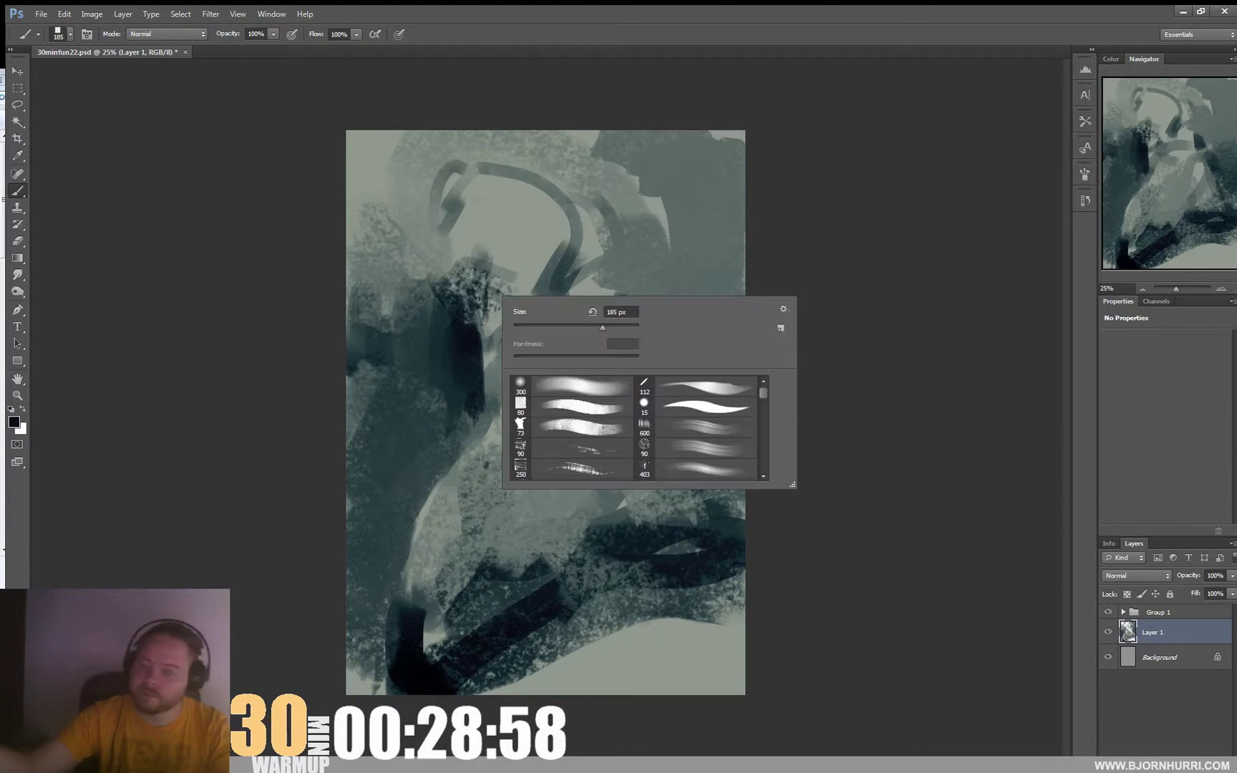
text(329)
key(Return)
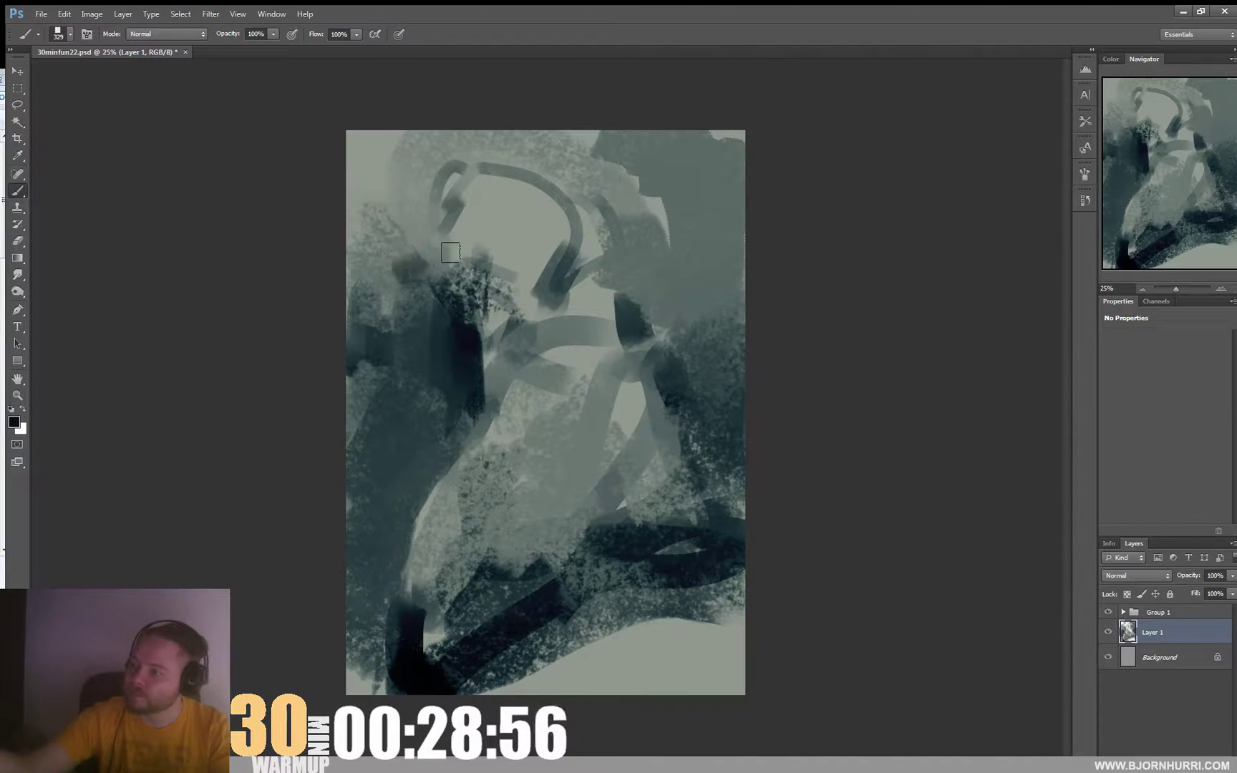
Repaint the background around the face and across the upper canvas with sampled grey-green tones to carve out the head silhouette.
right_click(465, 275)
alt+click(452, 238)
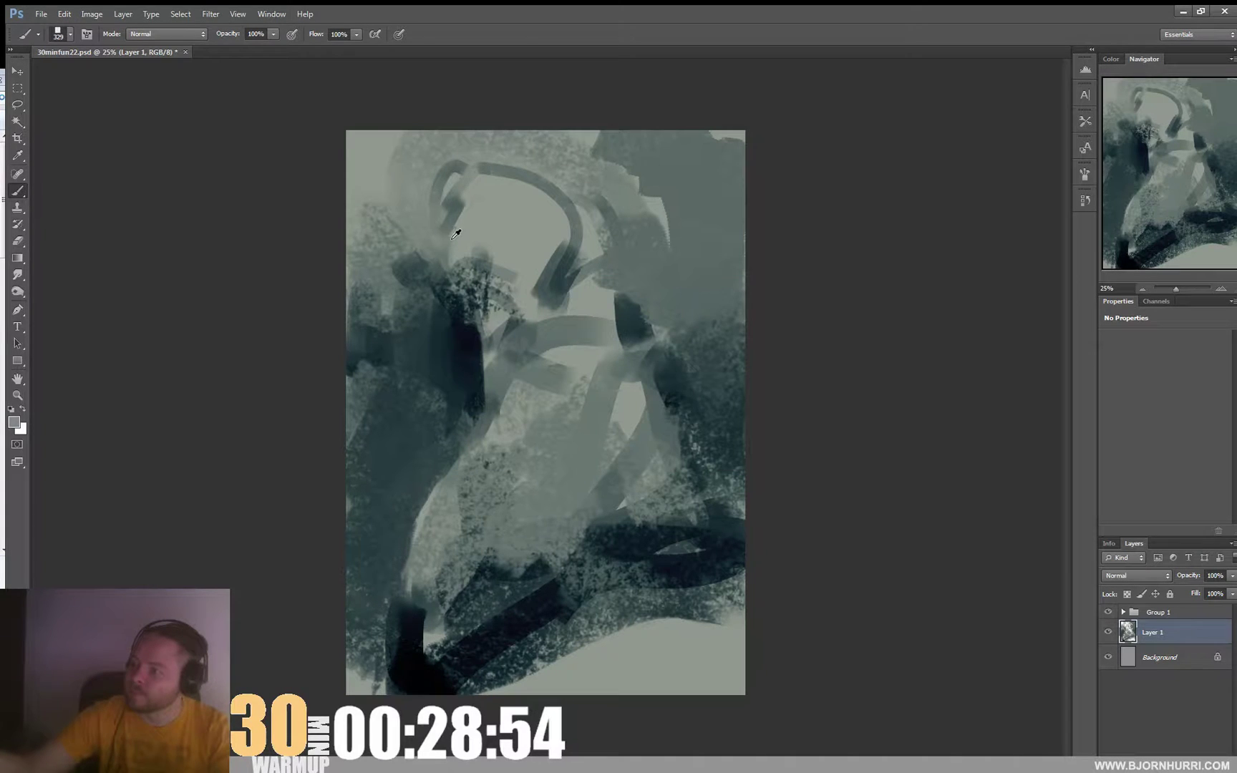
mouse_move(411, 237)
mouse_down()
mouse_move(444, 192)
mouse_move(415, 215)
mouse_up()
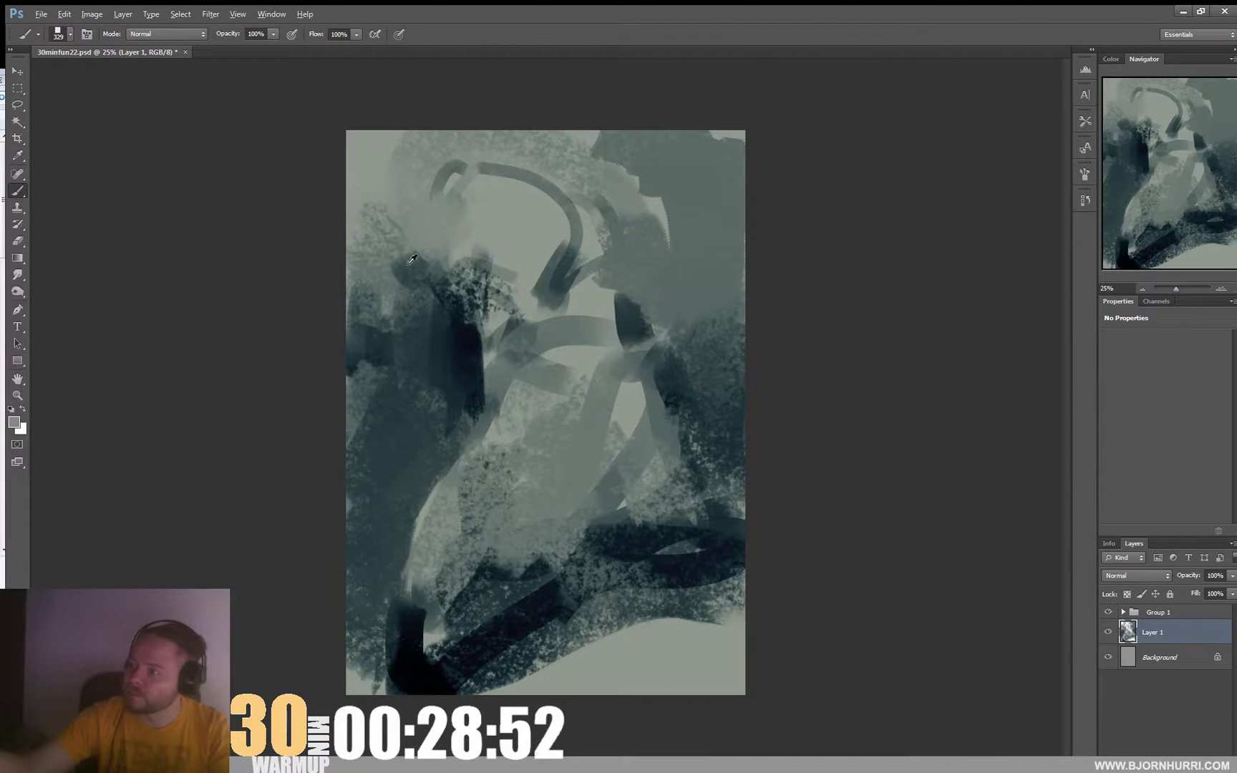
drag(443, 146, 398, 220)
alt+click(403, 186)
mouse_move(393, 148)
mouse_down()
mouse_move(370, 217)
mouse_move(343, 88)
mouse_up()
mouse_move(433, 143)
mouse_down()
mouse_move(523, 129)
mouse_move(479, 131)
mouse_move(589, 158)
mouse_move(572, 136)
mouse_move(603, 122)
mouse_move(626, 180)
mouse_move(663, 171)
mouse_move(674, 232)
mouse_up()
drag(707, 129, 737, 130)
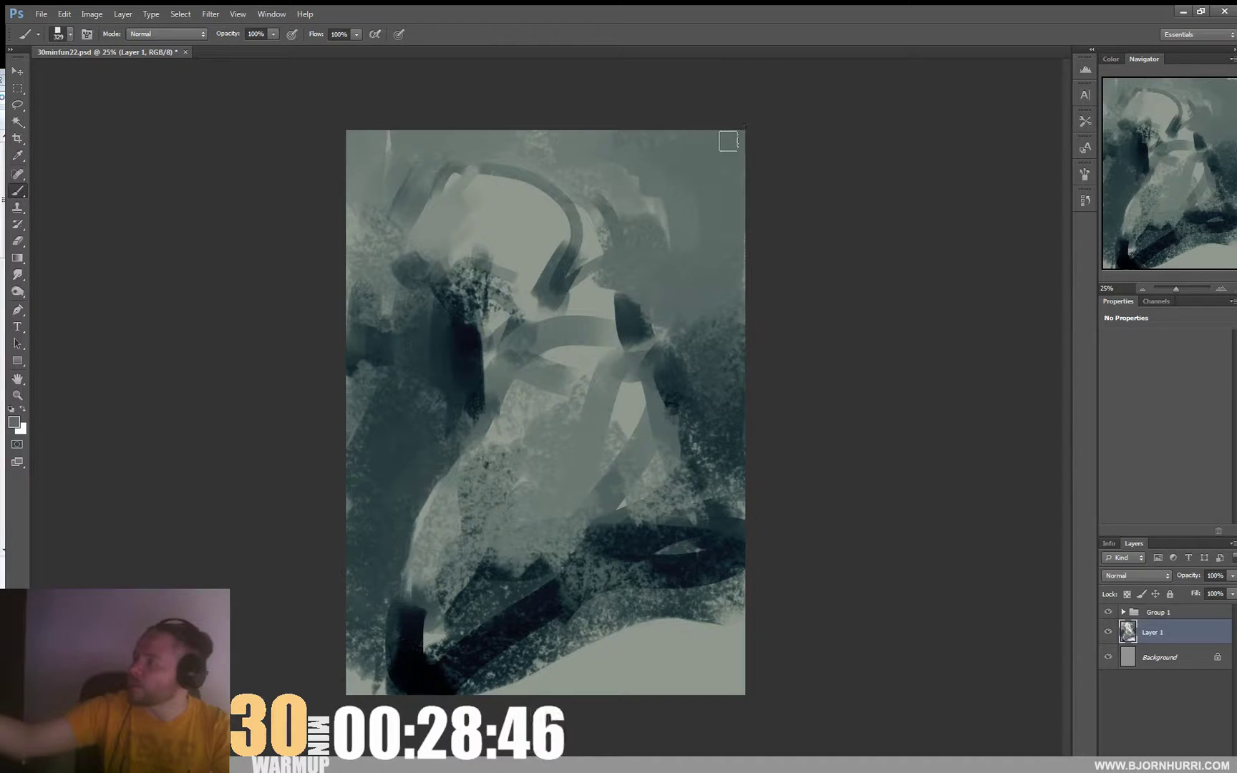
Shade the back of the head with sampled tones and refine the nape with a 67 px brush.
alt+click(557, 239)
mouse_move(562, 253)
mouse_down()
mouse_move(539, 292)
mouse_move(552, 290)
mouse_up()
drag(545, 188, 566, 211)
alt+click(571, 287)
mouse_move(574, 281)
mouse_down()
mouse_move(580, 208)
mouse_move(598, 215)
mouse_up()
right_click(655, 247)
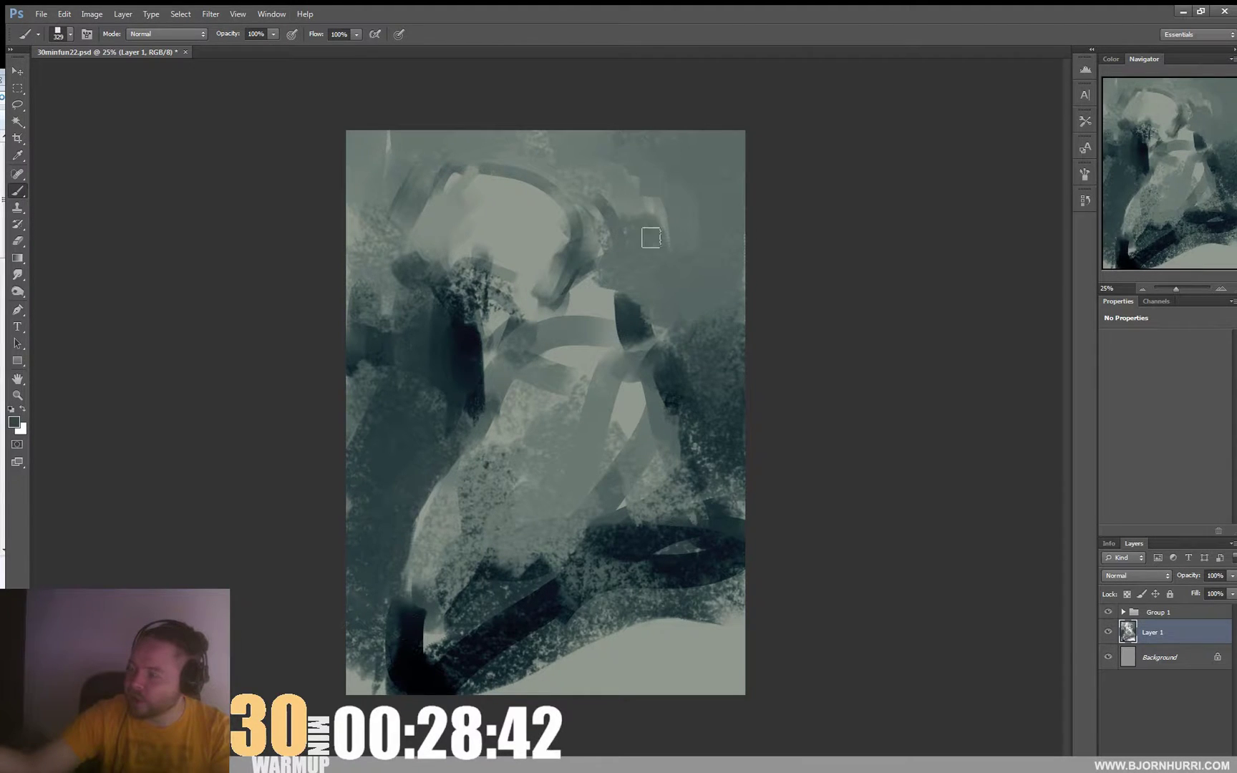
click(679, 364)
mouse_move(624, 287)
mouse_down()
mouse_move(593, 277)
mouse_move(611, 288)
mouse_up()
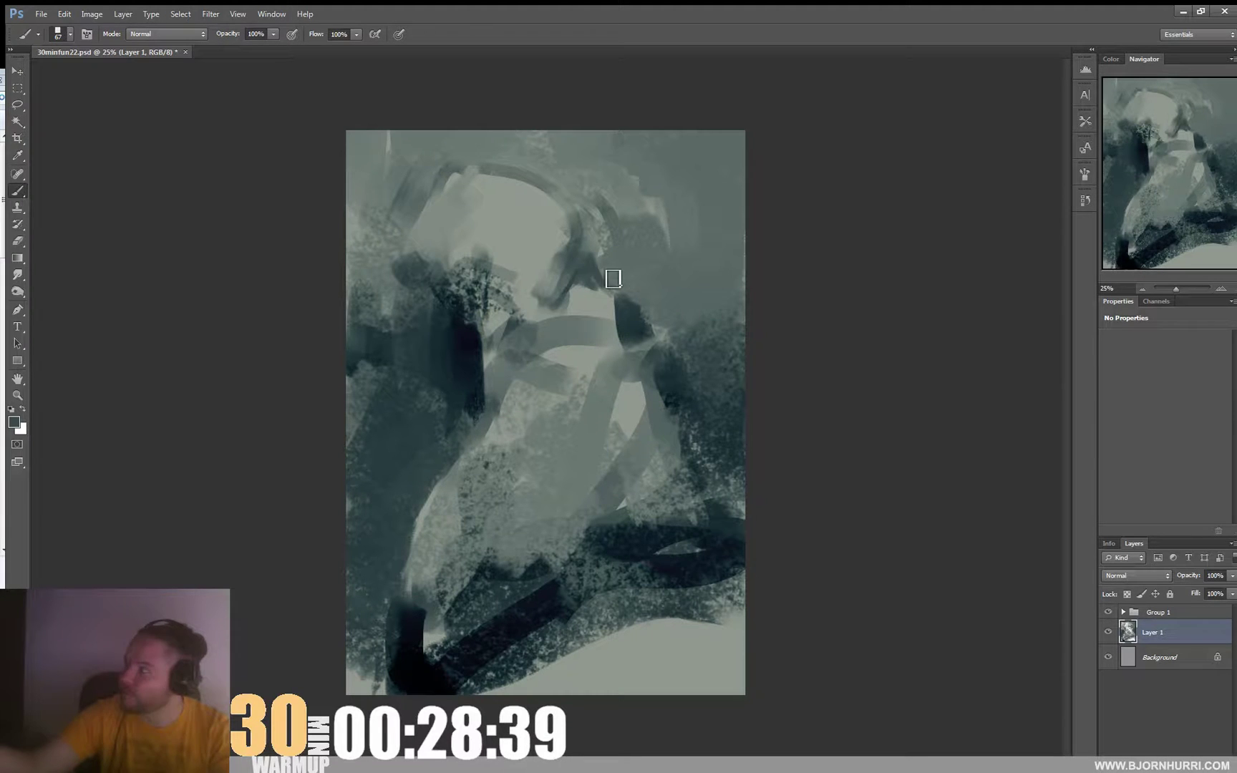
Rework the face and the area in front of it with sampled tones using a 141 px brush.
right_click(649, 281)
text(141)
key(Return)
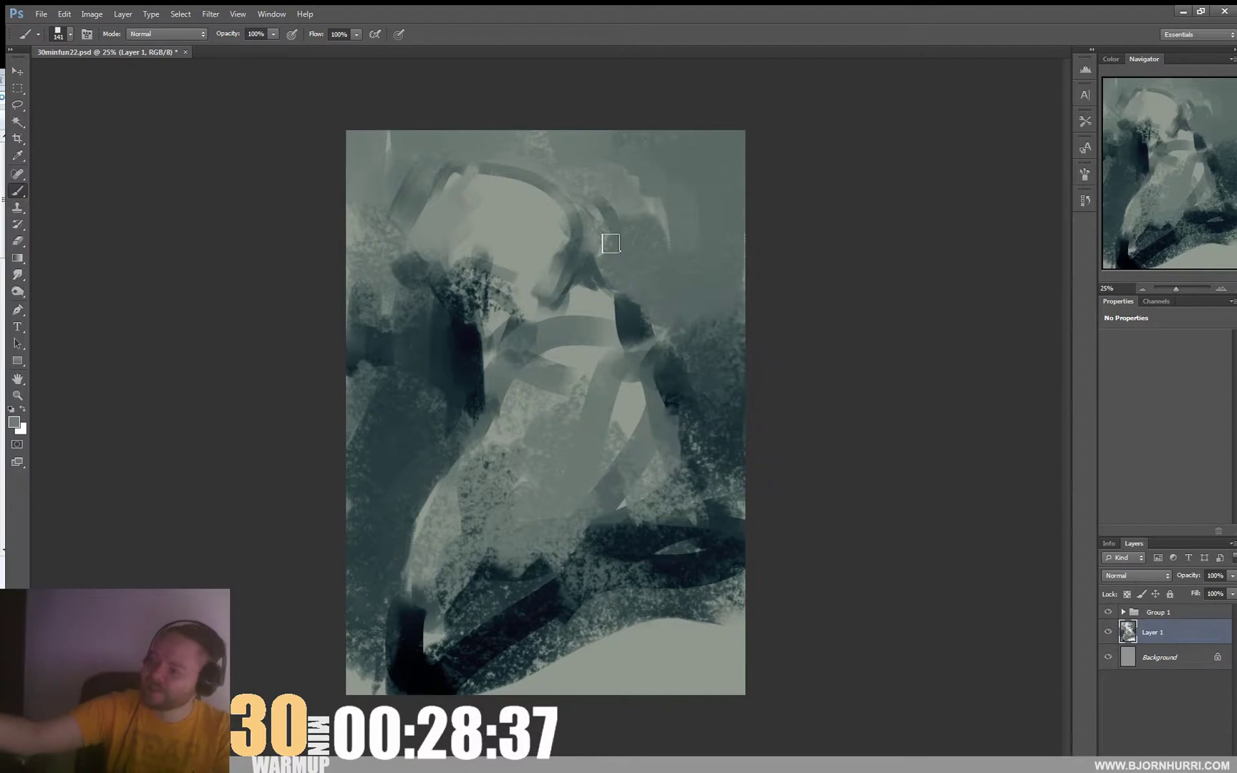
alt+click(674, 315)
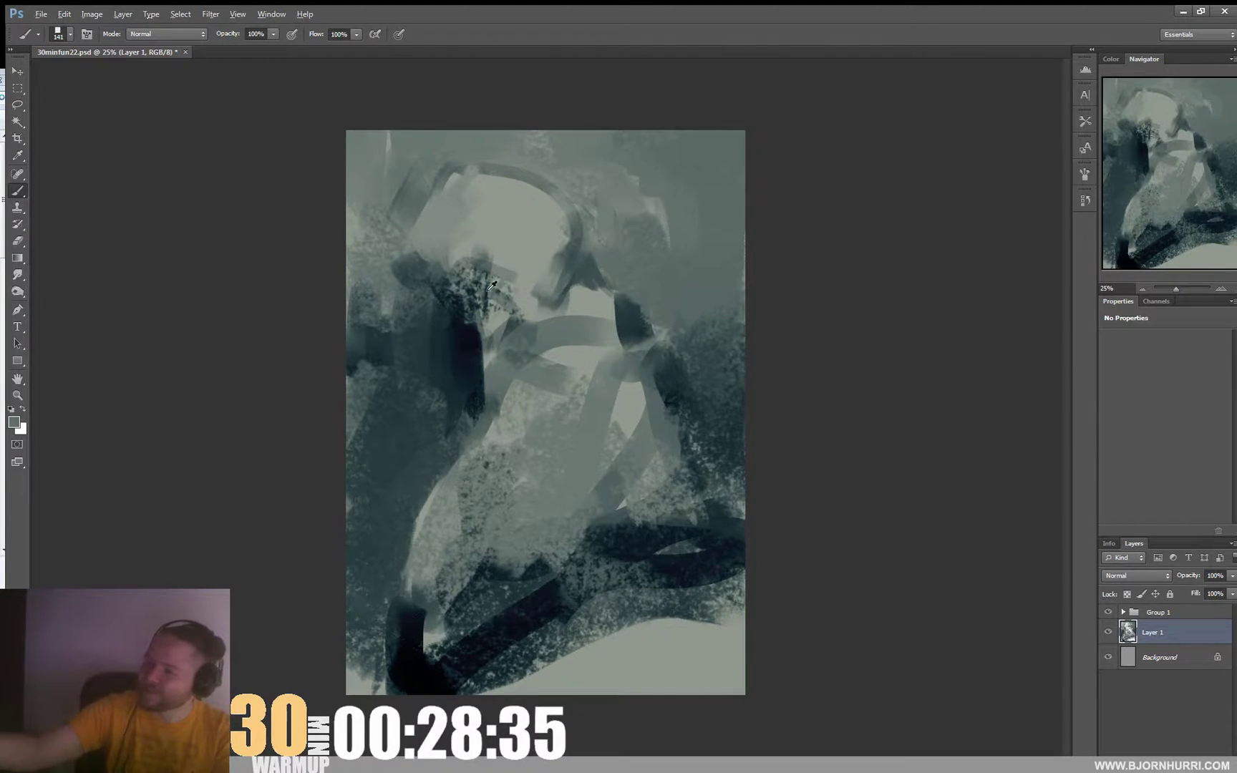
drag(492, 296, 522, 268)
alt+click(447, 219)
mouse_move(418, 198)
mouse_down()
mouse_move(387, 275)
mouse_move(474, 212)
mouse_move(524, 194)
mouse_move(379, 287)
mouse_move(478, 334)
mouse_up()
alt+click(422, 273)
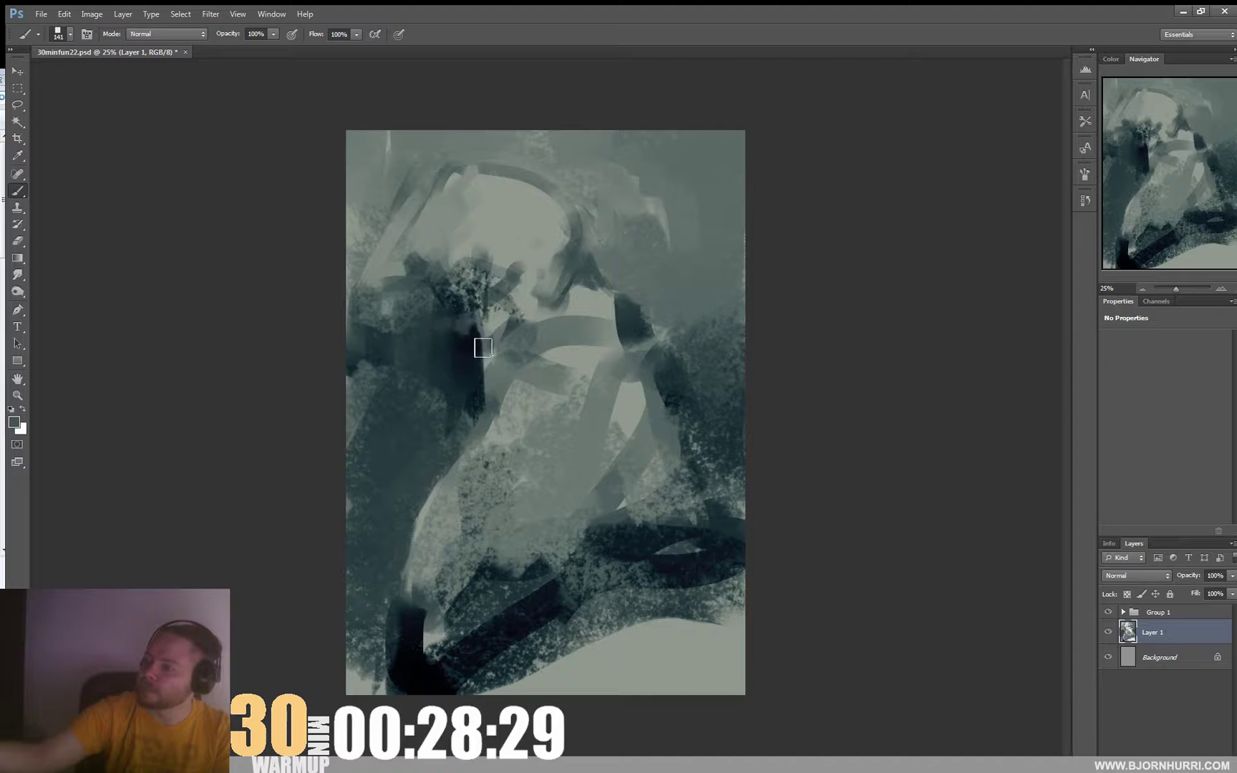
Paint dark accents along the front arm, collar and lower torso to separate the arm from the body.
drag(467, 447, 493, 401)
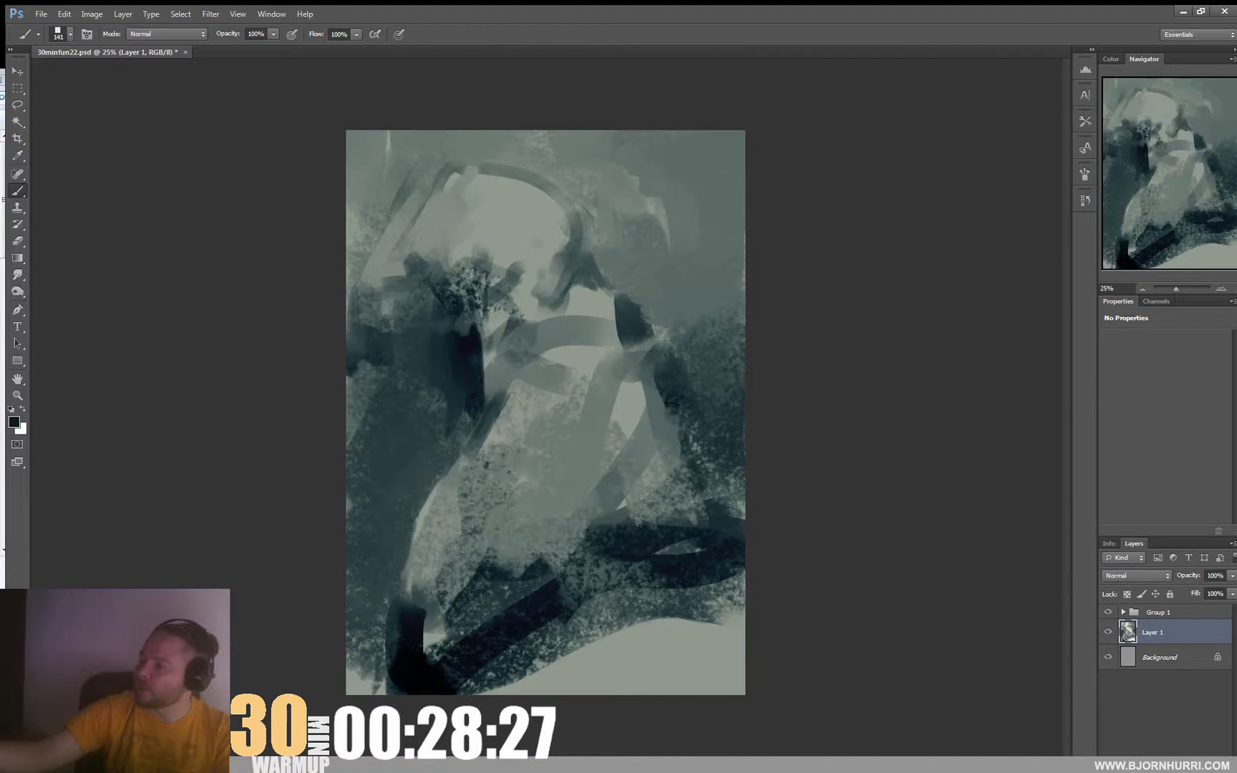
drag(563, 341, 629, 337)
drag(632, 471, 659, 465)
mouse_move(527, 440)
mouse_down()
mouse_move(547, 495)
mouse_move(543, 559)
mouse_move(514, 570)
mouse_up()
mouse_move(528, 519)
mouse_down()
mouse_move(512, 567)
mouse_move(552, 639)
mouse_up()
drag(524, 423, 501, 453)
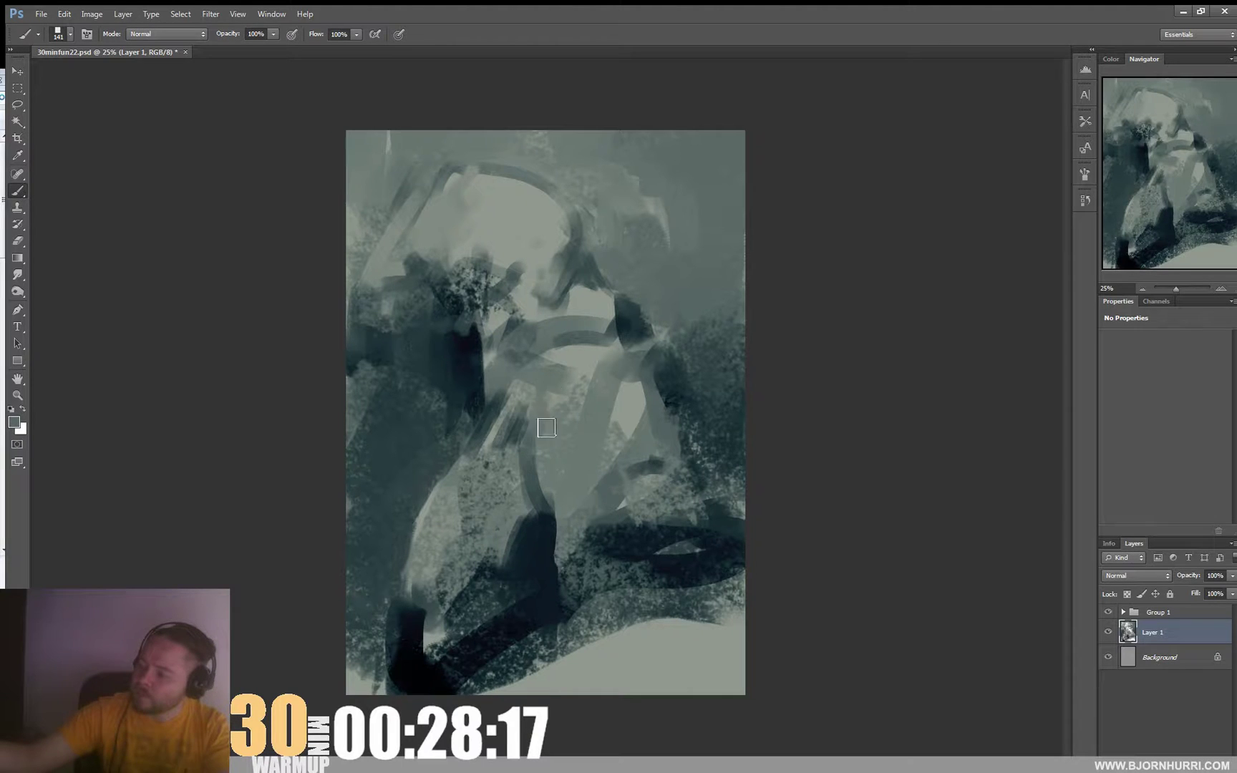
Blend lighter sampled tones over the chest with the brush enlarged to 193 px.
mouse_move(553, 409)
mouse_down()
mouse_move(584, 394)
mouse_move(556, 413)
mouse_move(590, 410)
mouse_up()
right_click(559, 420)
click(666, 456)
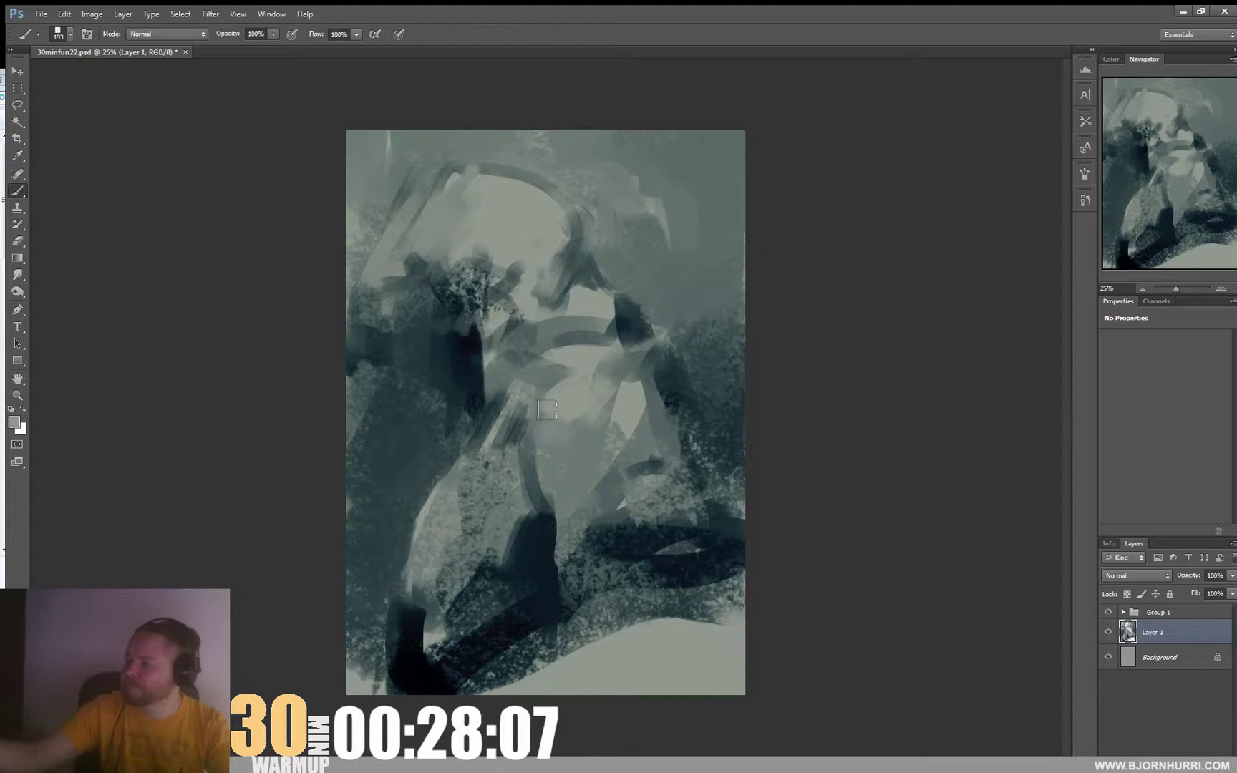
alt+click(532, 456)
alt+click(537, 412)
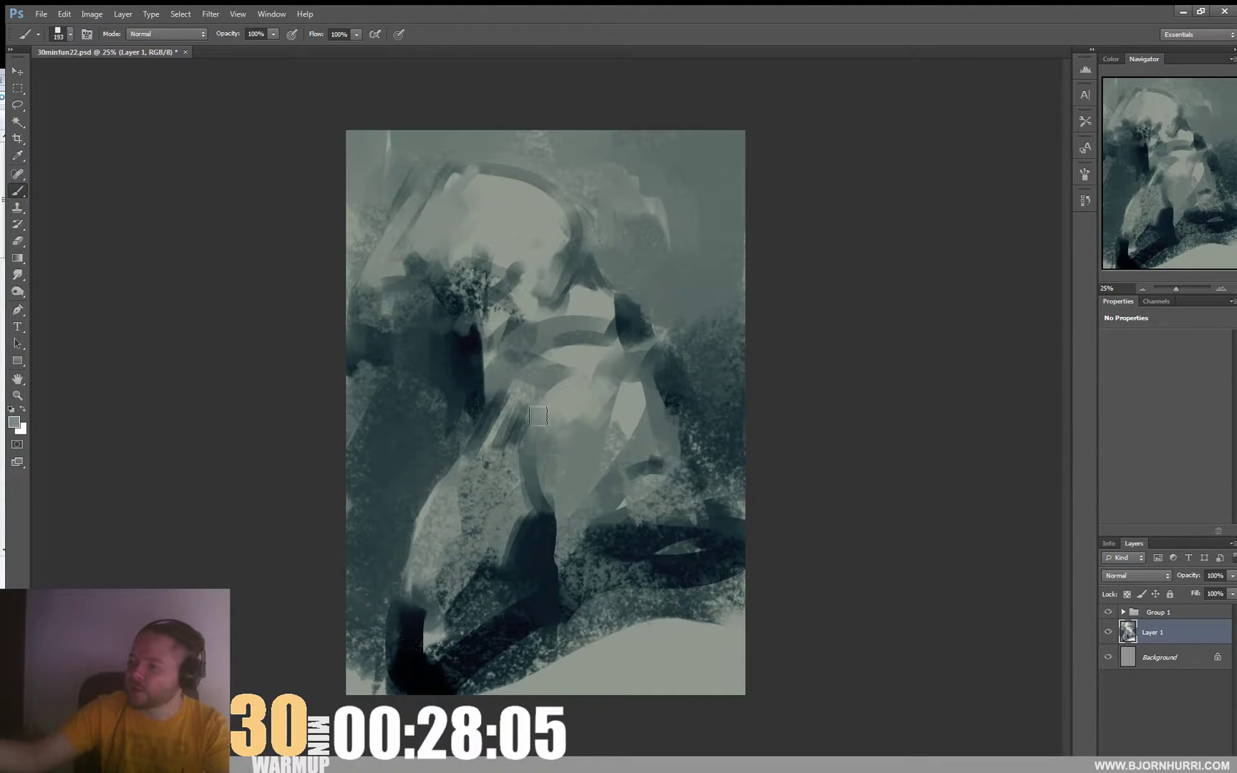
alt+click(608, 410)
mouse_move(608, 394)
mouse_down()
mouse_move(599, 428)
mouse_move(633, 368)
mouse_move(637, 429)
mouse_up()
Model the rear shoulder and upper back with sampled tones.
mouse_move(638, 346)
mouse_down()
mouse_move(616, 330)
mouse_move(607, 359)
mouse_move(650, 363)
mouse_move(673, 422)
mouse_move(670, 378)
mouse_up()
alt+click(637, 332)
alt+click(658, 394)
alt+click(690, 328)
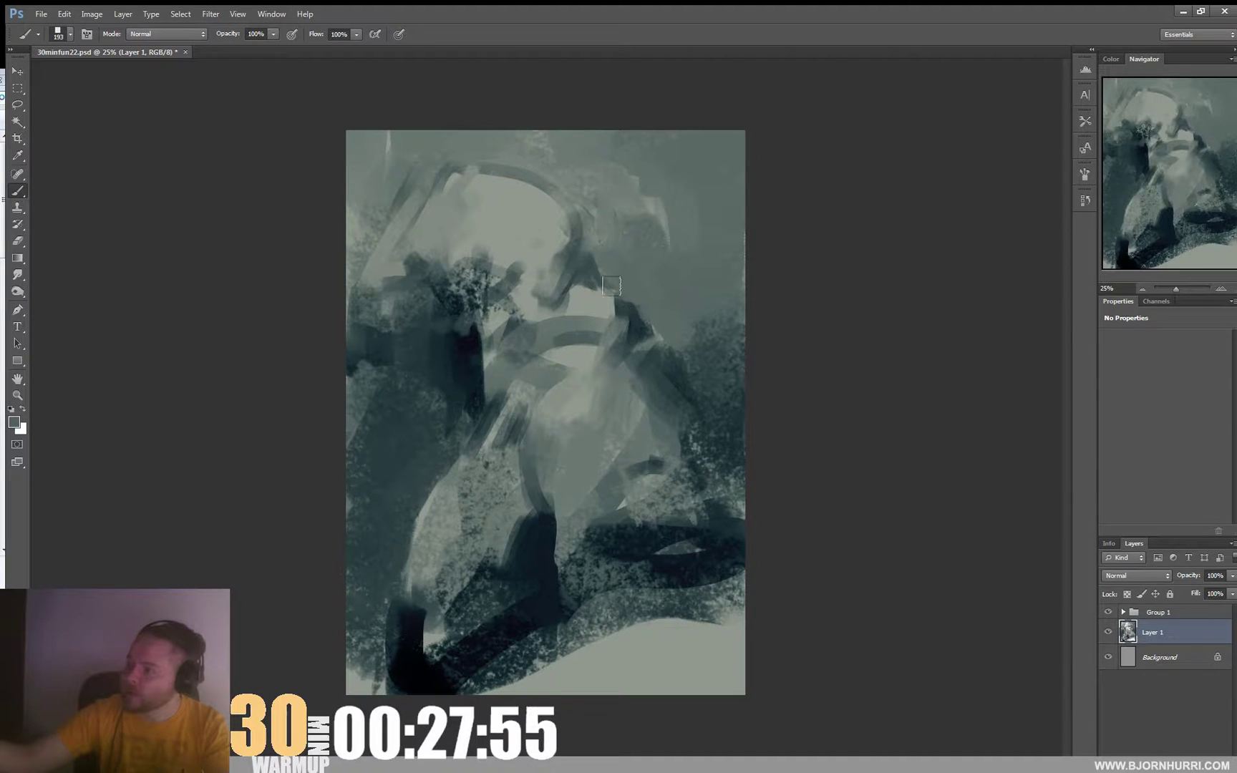
Soften the neck and jaw and extend light strokes across the forehead and snout with sampled tones.
alt+click(600, 309)
mouse_move(612, 310)
mouse_down()
mouse_move(549, 304)
mouse_move(545, 285)
mouse_up()
alt+click(571, 263)
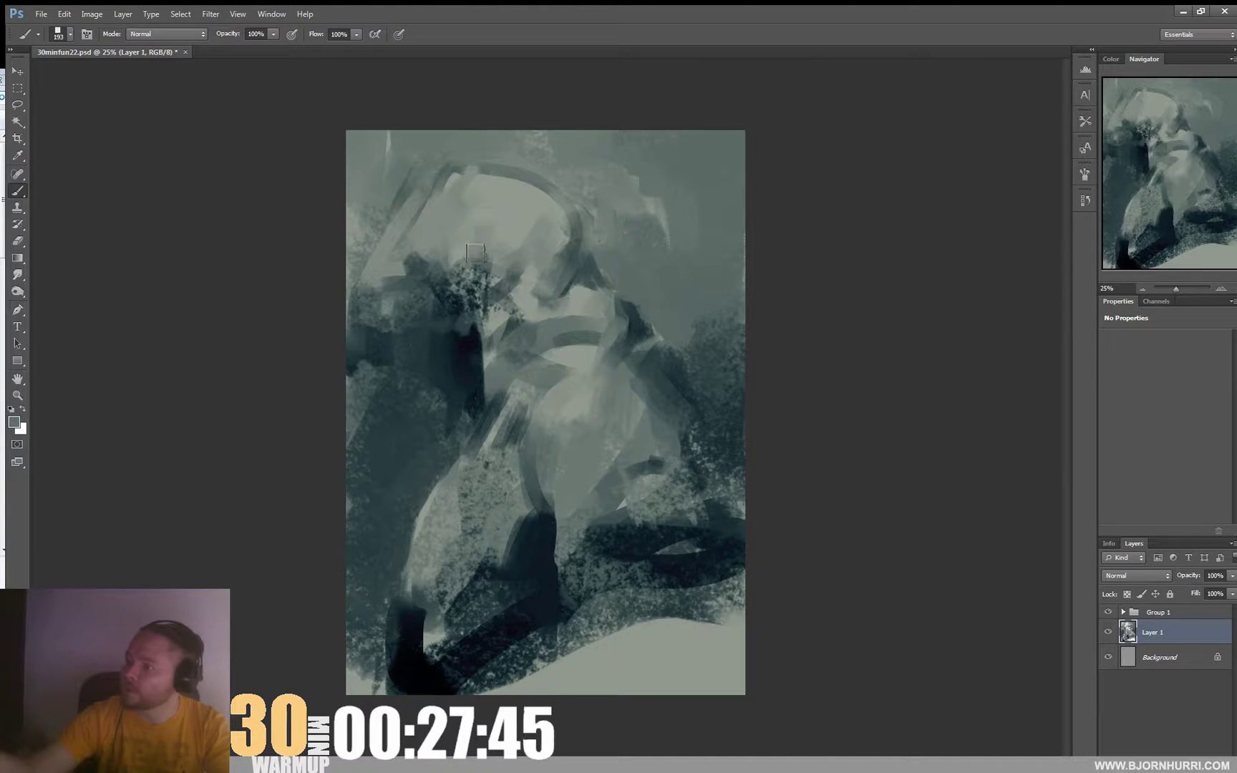
alt+click(500, 212)
mouse_move(466, 216)
mouse_down()
mouse_move(432, 251)
mouse_move(376, 272)
mouse_move(395, 283)
mouse_move(369, 300)
mouse_up()
drag(436, 194, 406, 239)
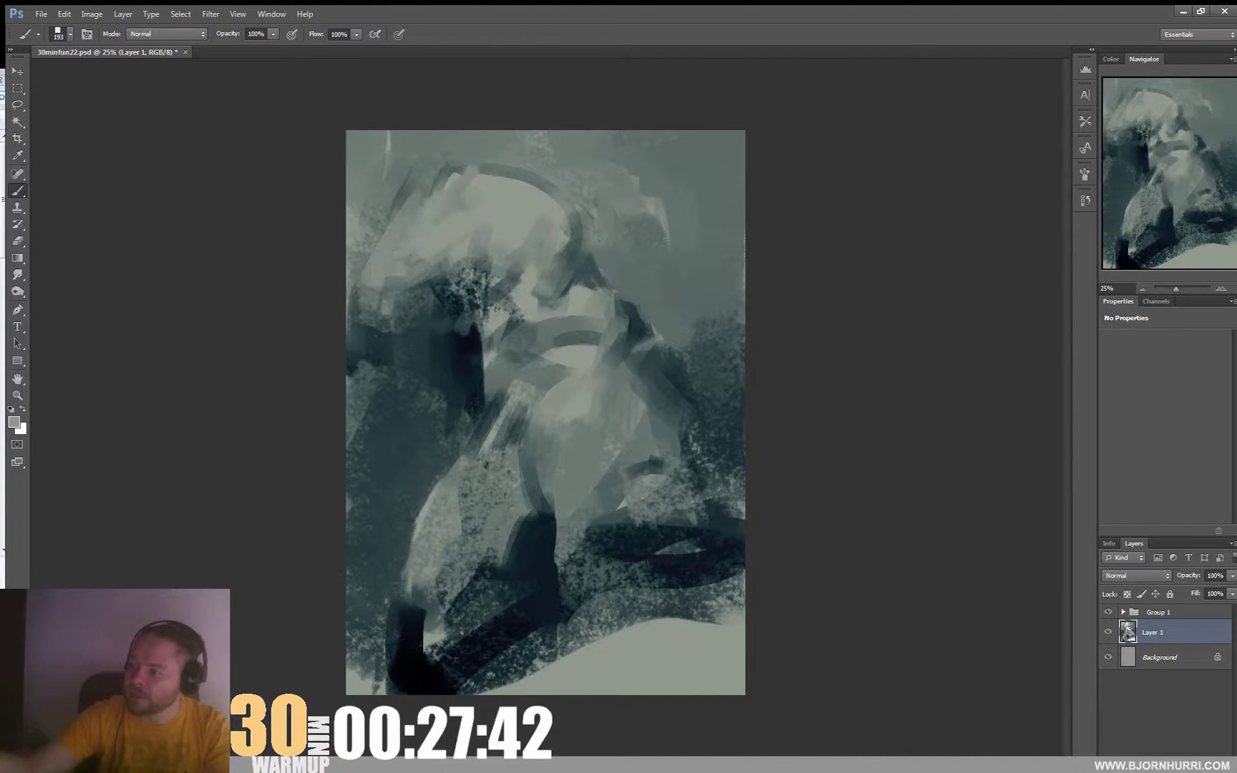
Paint fine dark detail strokes under the brow with a sampled dark tone and a 40 px brush.
alt+click(478, 339)
right_click(480, 330)
text(40)
key(Return)
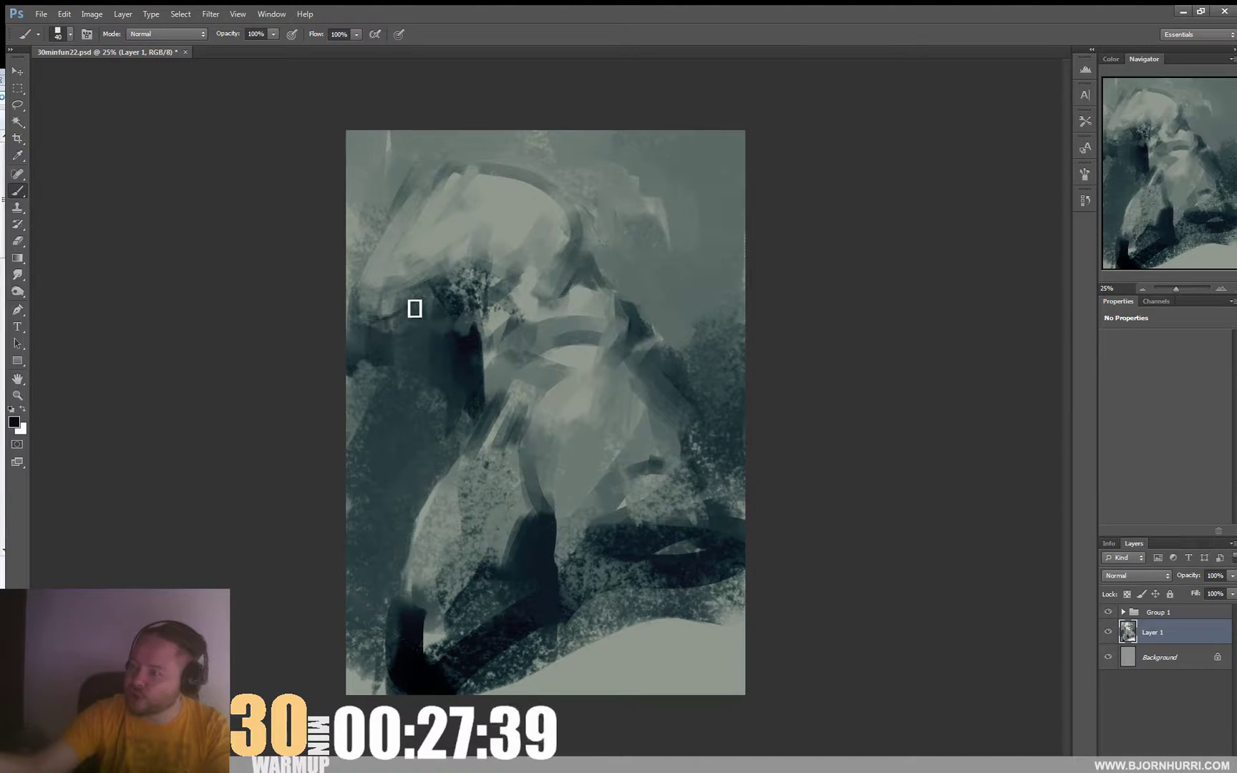
drag(444, 305, 490, 283)
Touch up the dark edge below the face with sampled tones using a 58 px brush.
right_click(490, 283)
text(58)
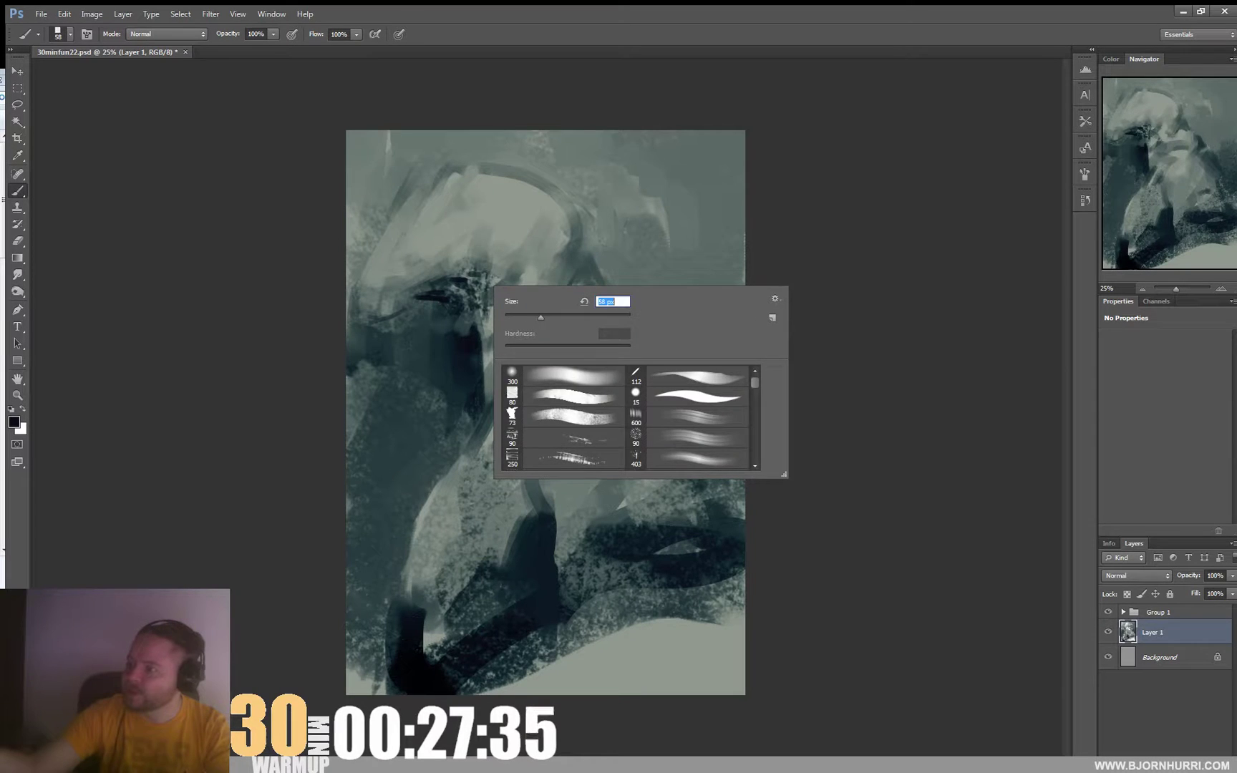
key(Return)
alt+click(484, 344)
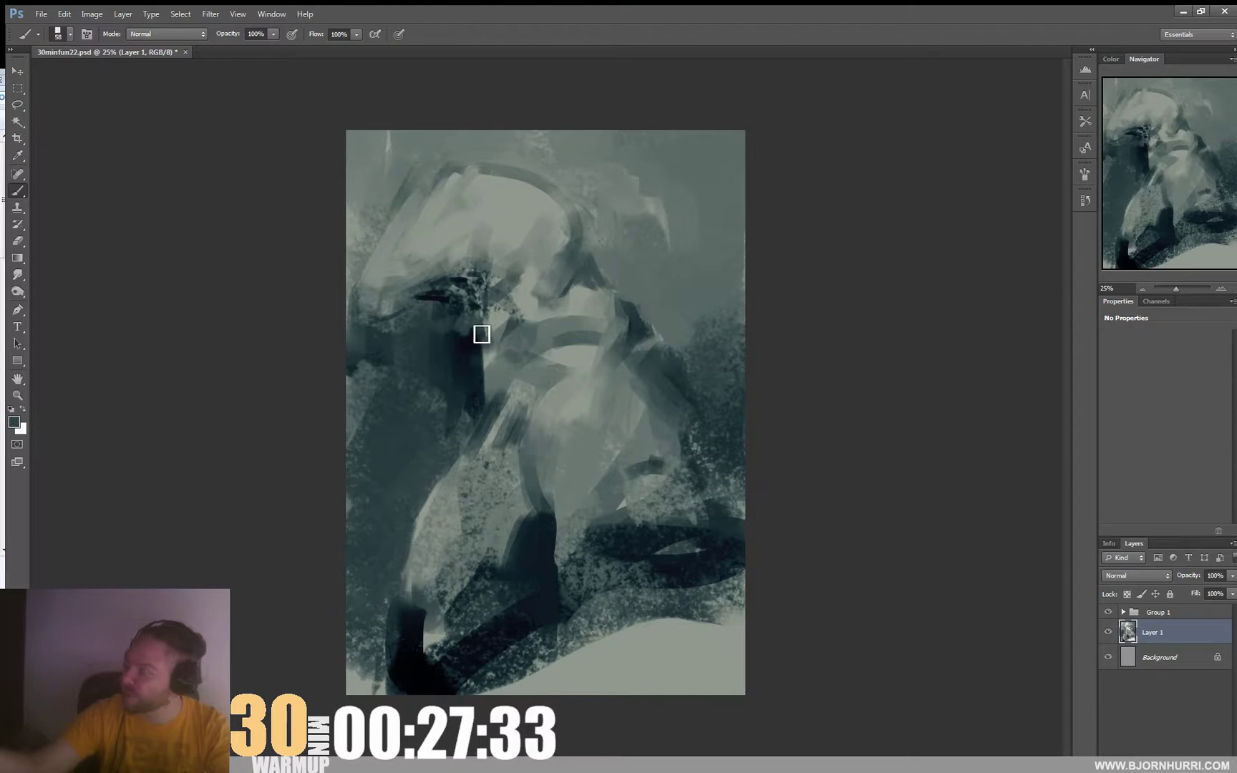
alt+click(478, 335)
drag(479, 338, 481, 365)
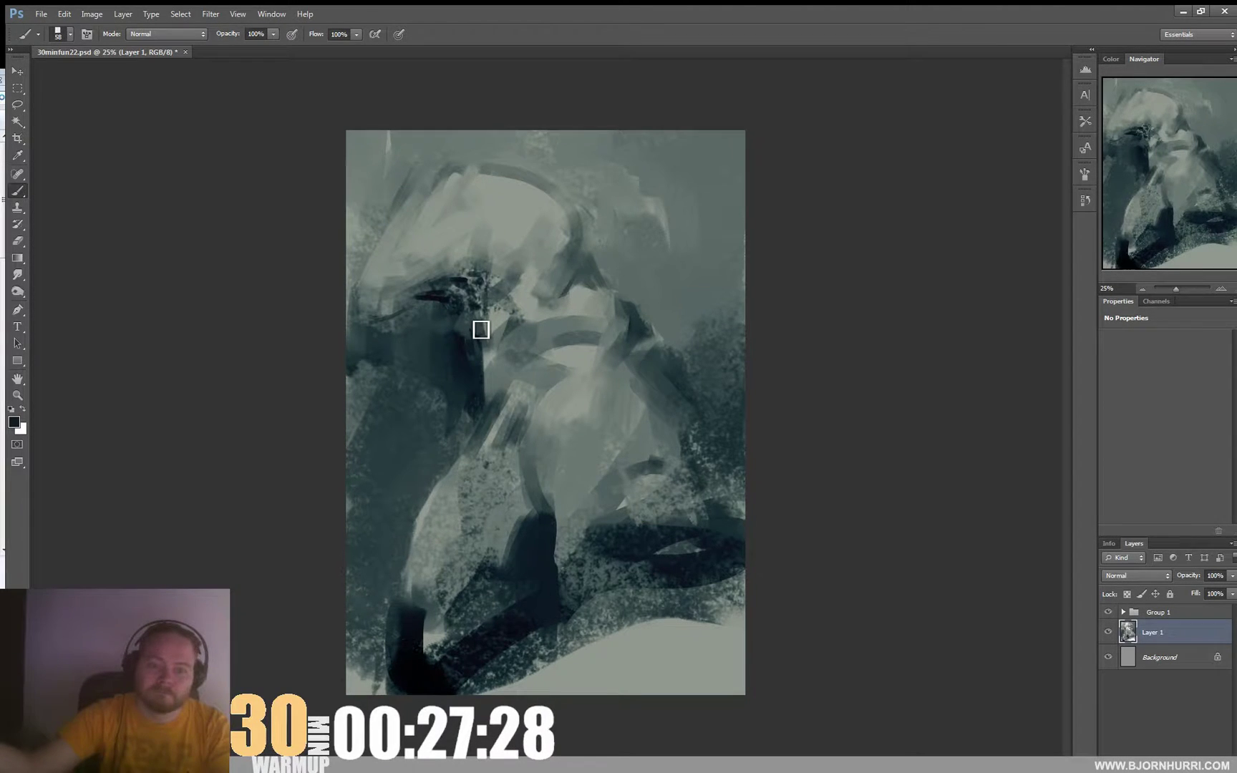
Define the neck and front arm edges and lighten the upper arm with sampled tones using a 94 px brush.
alt+click(534, 323)
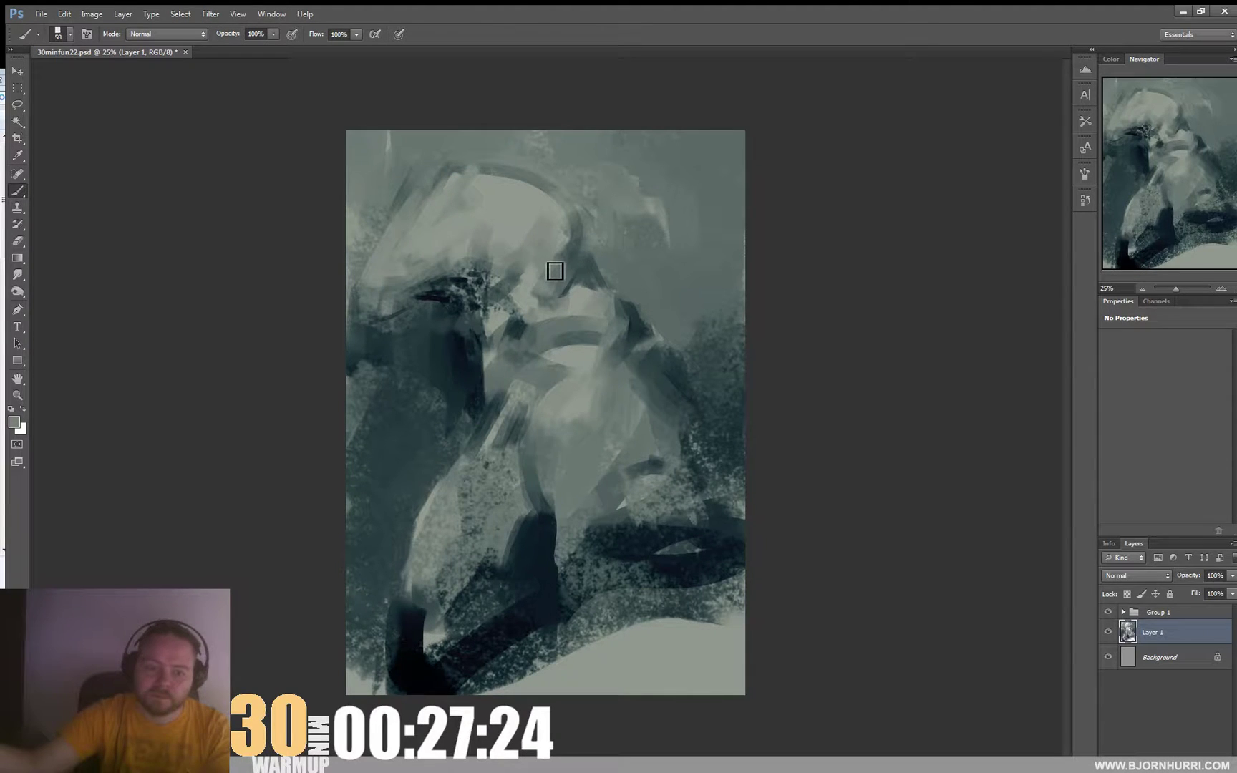
right_click(572, 318)
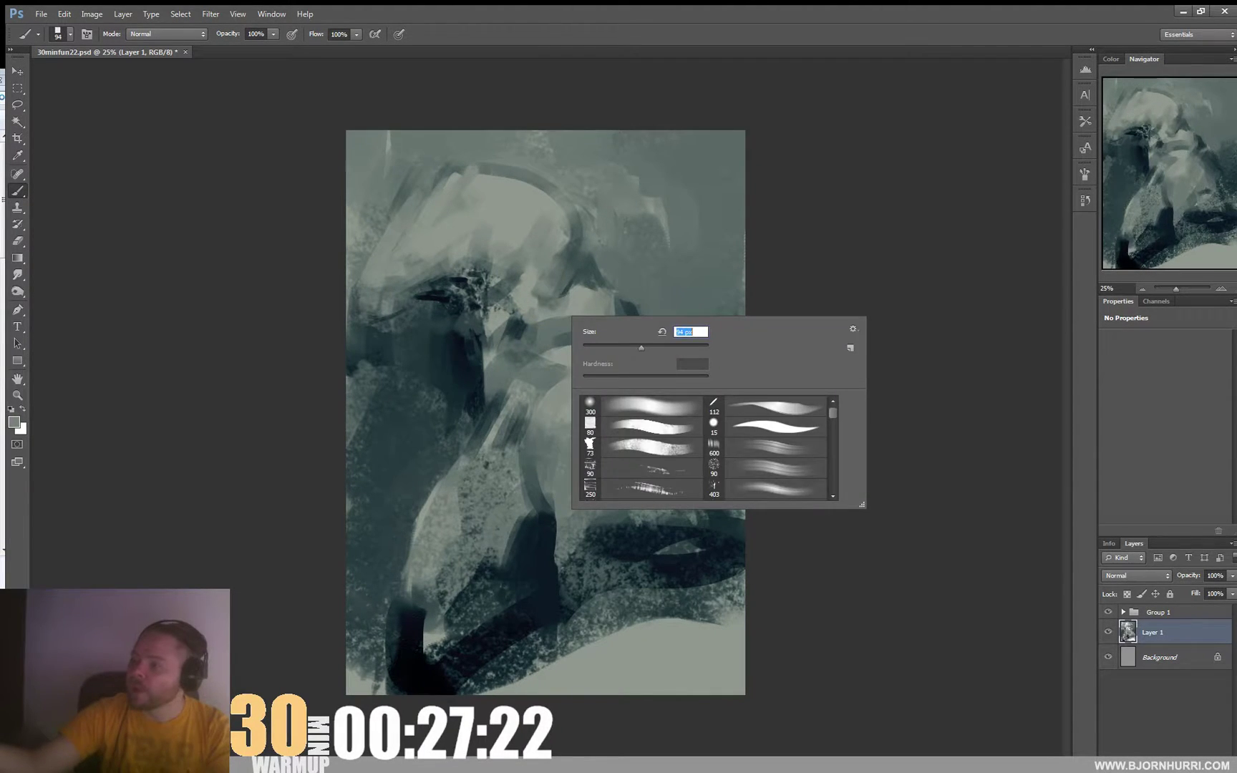
key(Return)
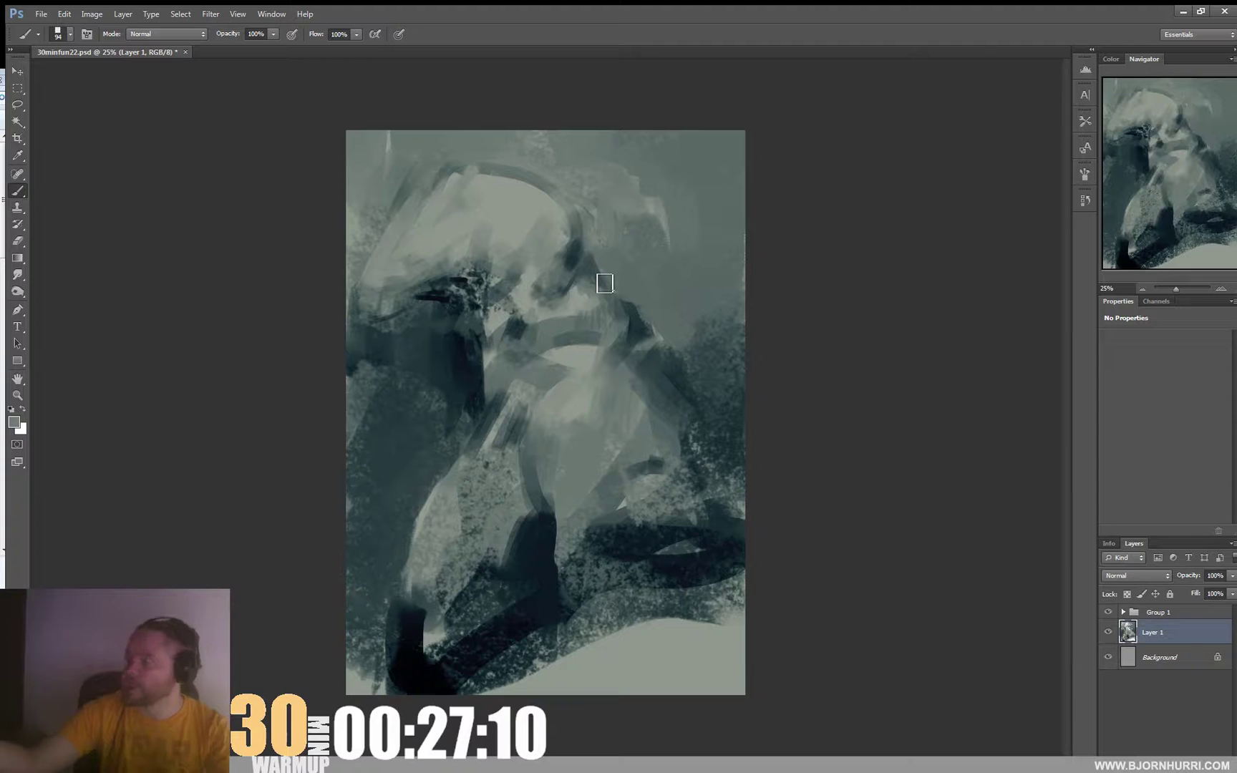
mouse_move(488, 350)
mouse_down()
mouse_move(477, 386)
mouse_move(478, 345)
mouse_move(480, 406)
mouse_move(488, 381)
mouse_move(491, 411)
mouse_move(453, 476)
mouse_move(458, 394)
mouse_move(567, 354)
mouse_move(484, 459)
mouse_up()
mouse_move(434, 499)
mouse_down()
mouse_move(544, 409)
mouse_move(508, 486)
mouse_move(496, 436)
mouse_move(486, 472)
mouse_move(500, 464)
mouse_move(517, 483)
mouse_move(497, 479)
mouse_move(488, 505)
mouse_move(533, 496)
mouse_move(451, 517)
mouse_move(478, 518)
mouse_up()
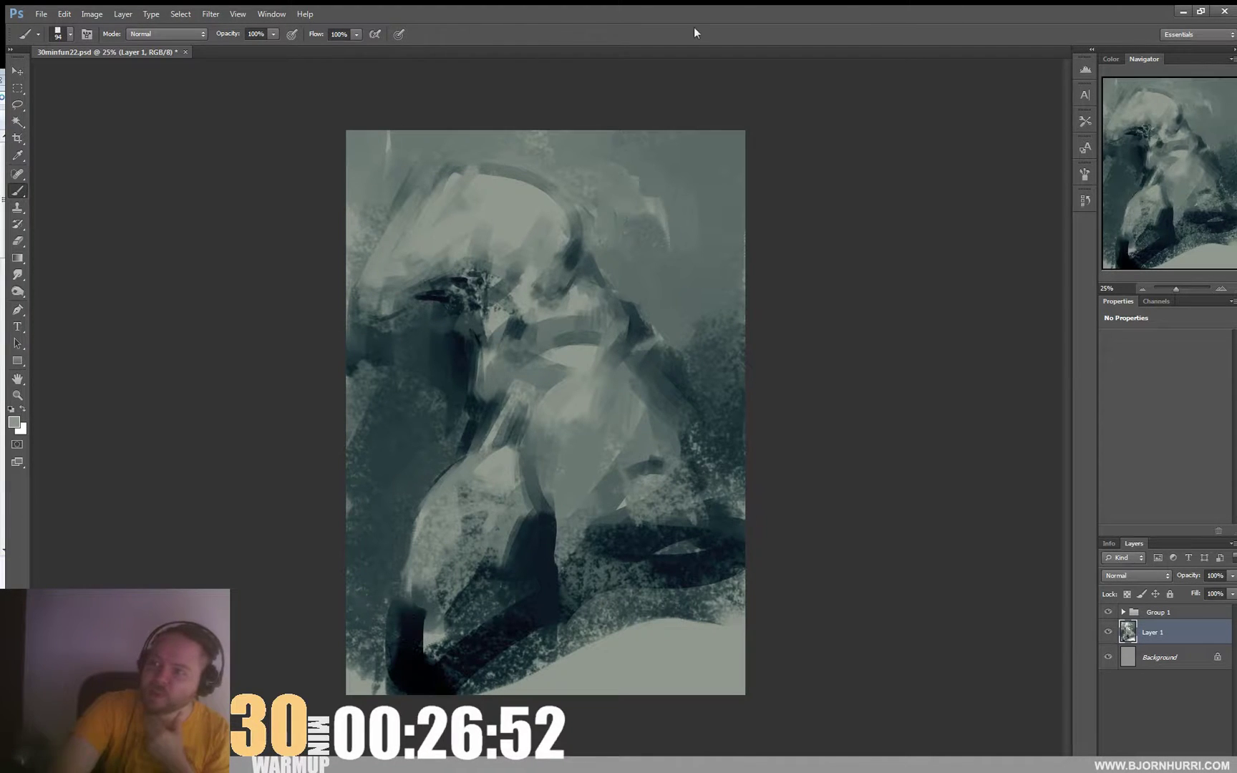
Flip the canvas horizontally to check the composition mirrored.
click(92, 13)
mouse_move(123, 130)
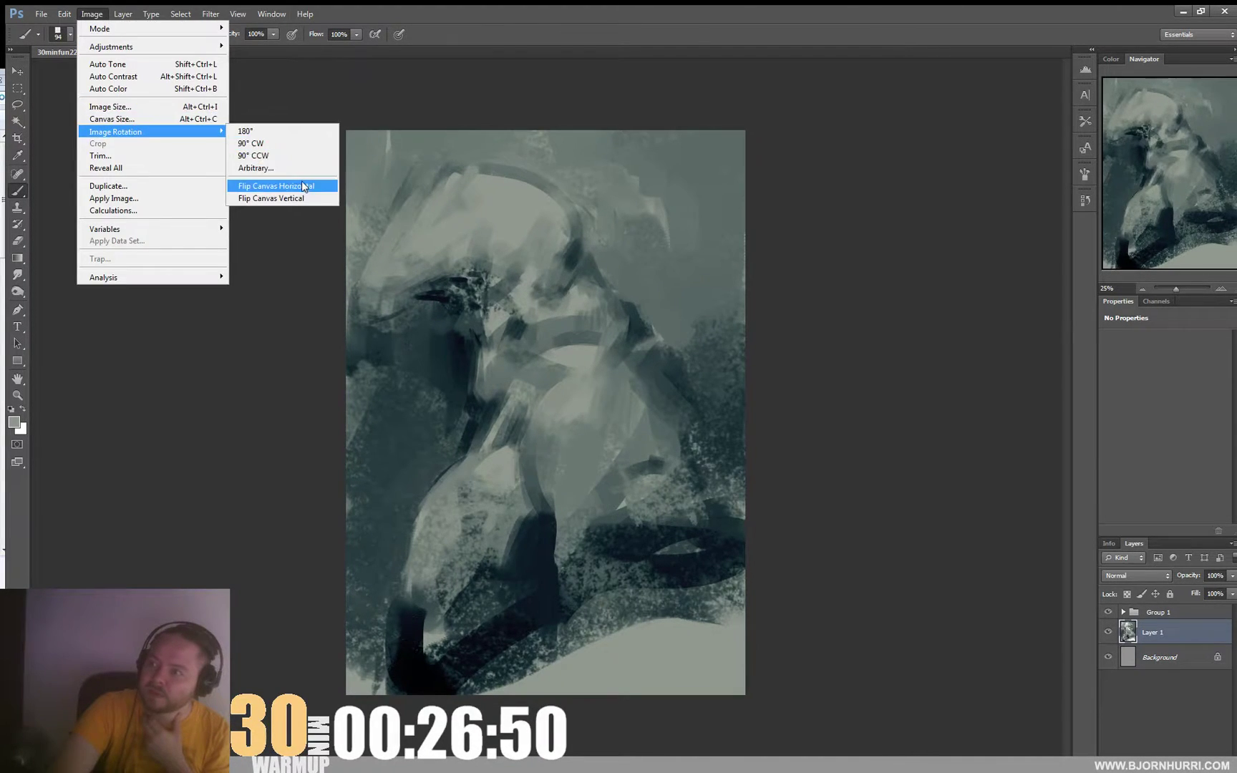
click(277, 184)
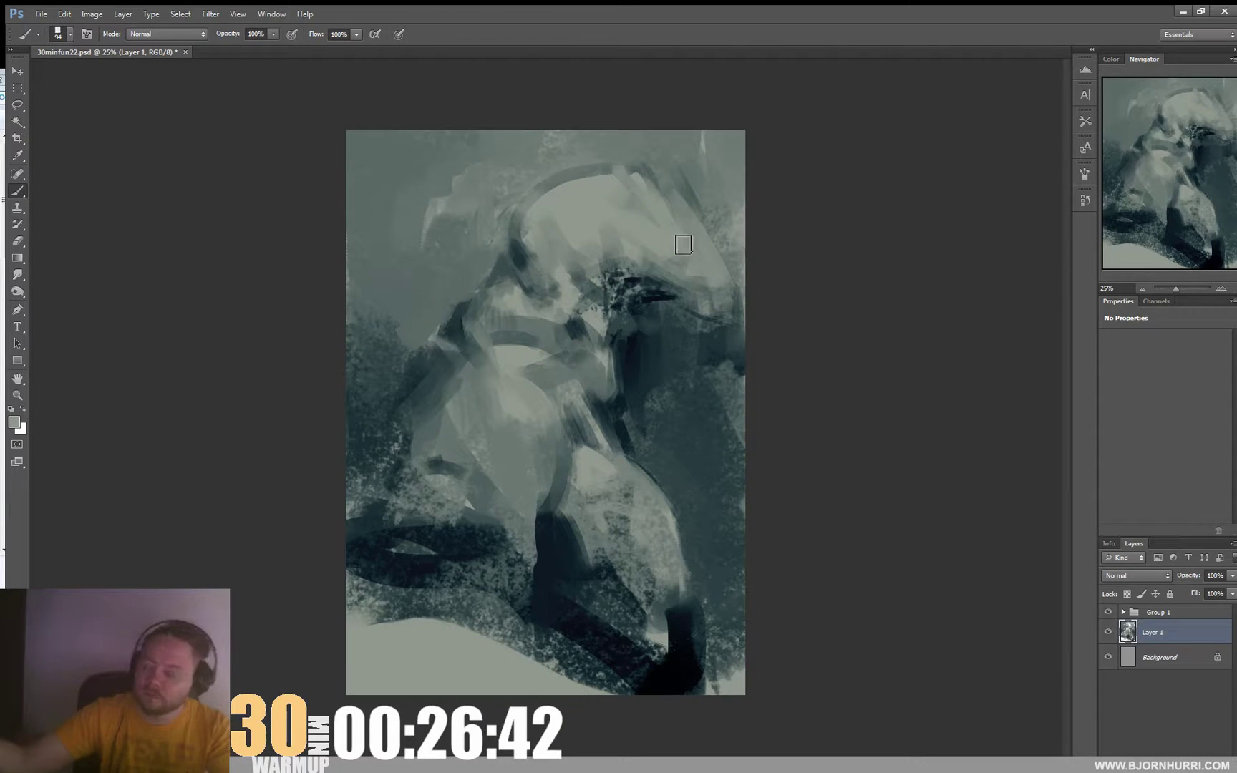
Soften the crown of the head and smooth the background behind it with vertical grey-green strokes using a 174 px brush.
right_click(600, 261)
drag(671, 294, 684, 294)
click(556, 188)
drag(542, 192, 586, 180)
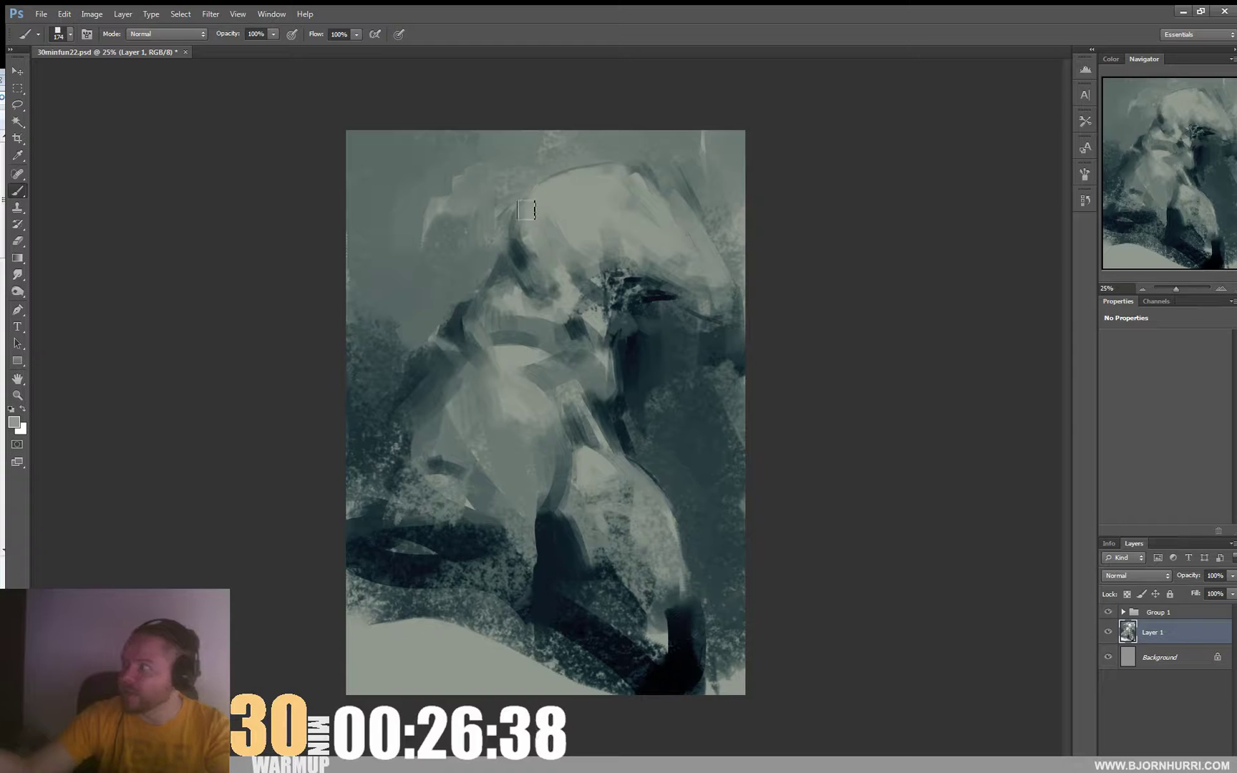
drag(487, 222, 504, 205)
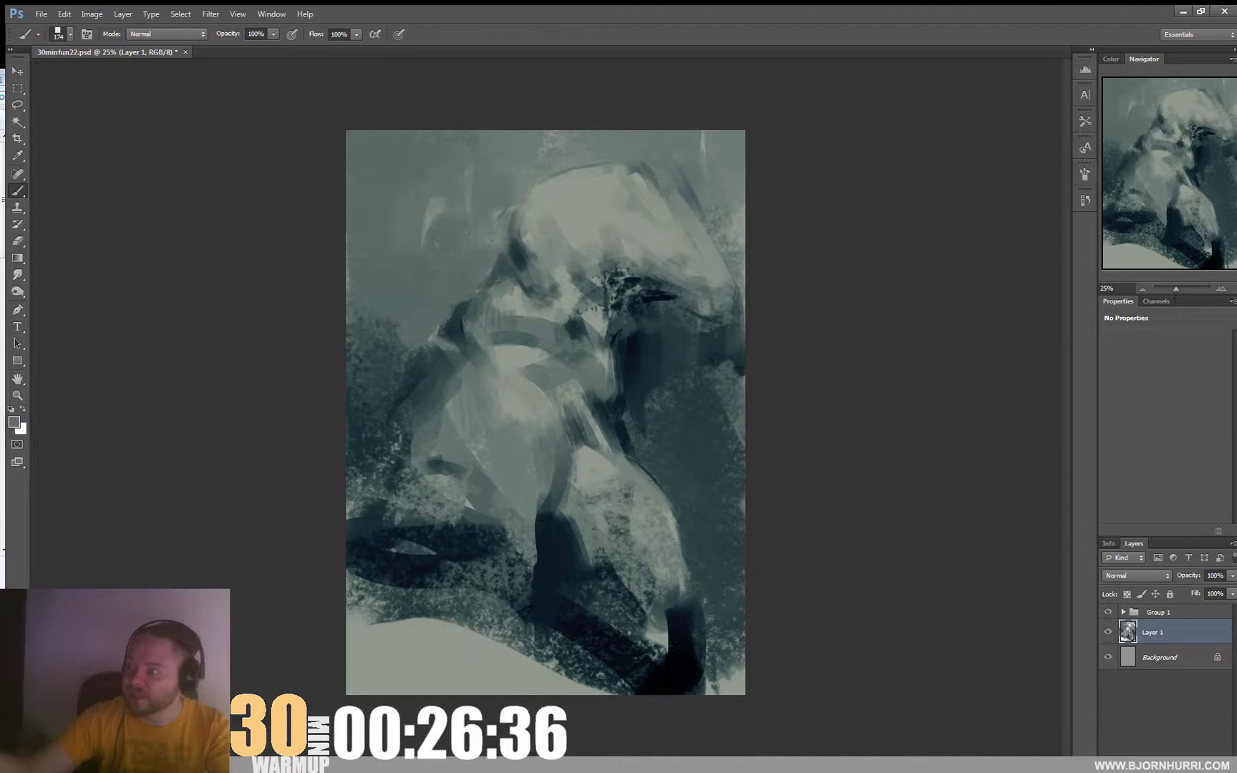
mouse_move(413, 315)
mouse_down()
mouse_move(438, 311)
mouse_move(468, 241)
mouse_move(471, 299)
mouse_up()
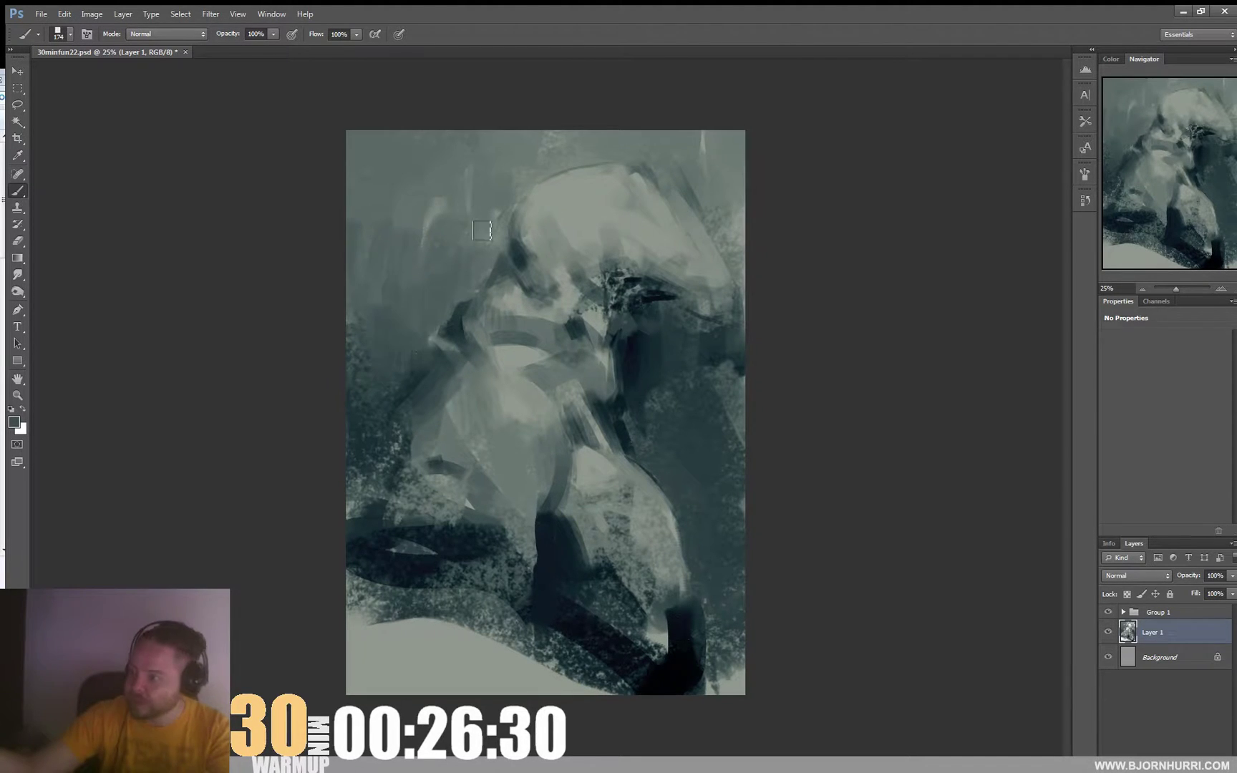
Paint the dark background below the snout with sampled dark tones, covering the textured patches near the canvas edge.
alt+click(638, 428)
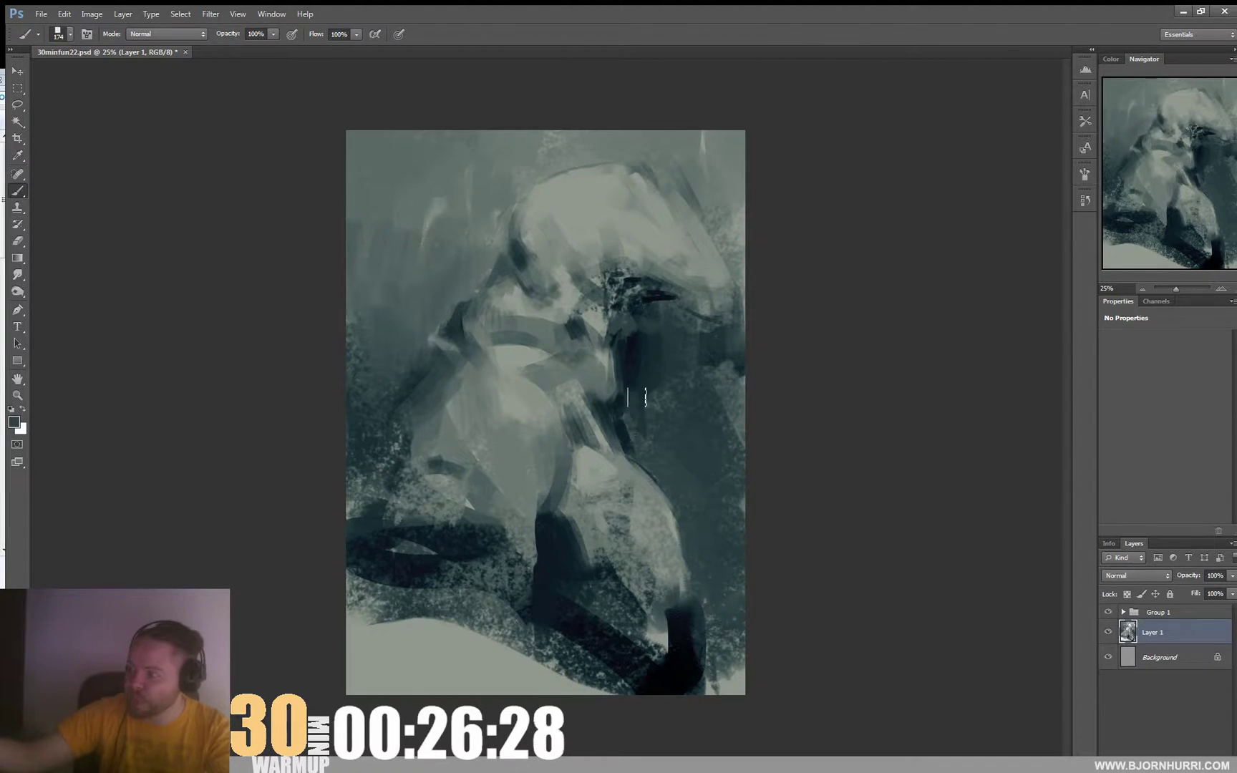
alt+click(702, 371)
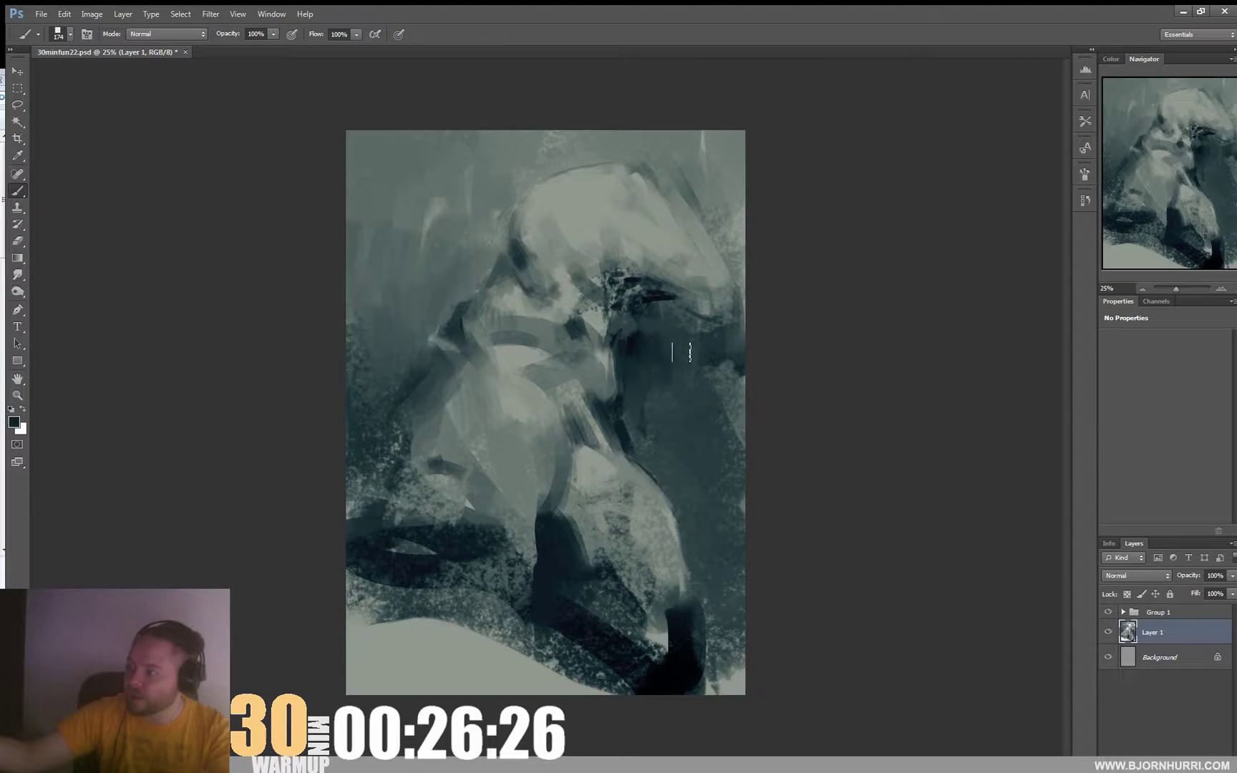
mouse_move(713, 377)
mouse_down()
mouse_move(737, 358)
mouse_move(740, 420)
mouse_up()
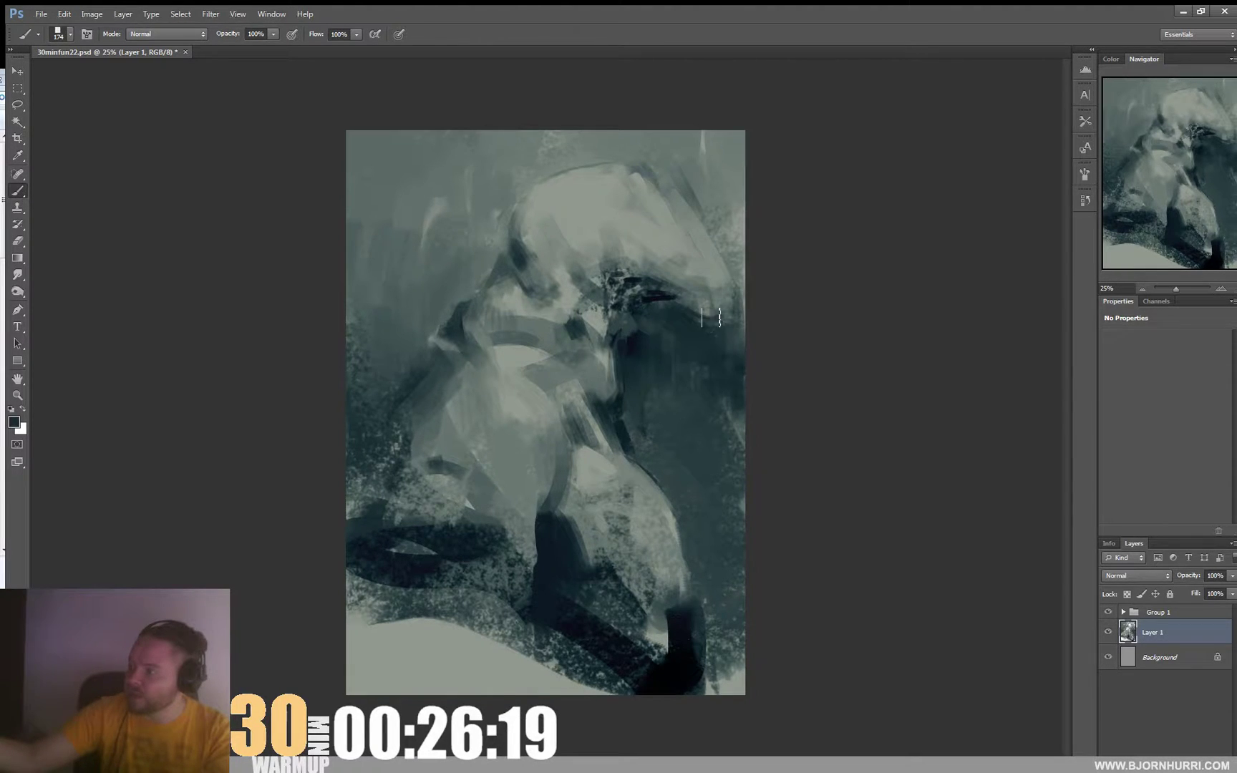
Reshape the upper contour of the forehead and snout with sampled light and background tones, reducing the brush to 57 px.
alt+click(655, 184)
mouse_move(653, 172)
mouse_down()
mouse_move(684, 177)
mouse_move(672, 176)
mouse_move(705, 229)
mouse_move(692, 187)
mouse_move(715, 243)
mouse_up()
right_click(676, 194)
click(727, 228)
click(624, 165)
alt+click(643, 164)
alt+click(672, 187)
alt+click(691, 199)
drag(691, 199, 715, 246)
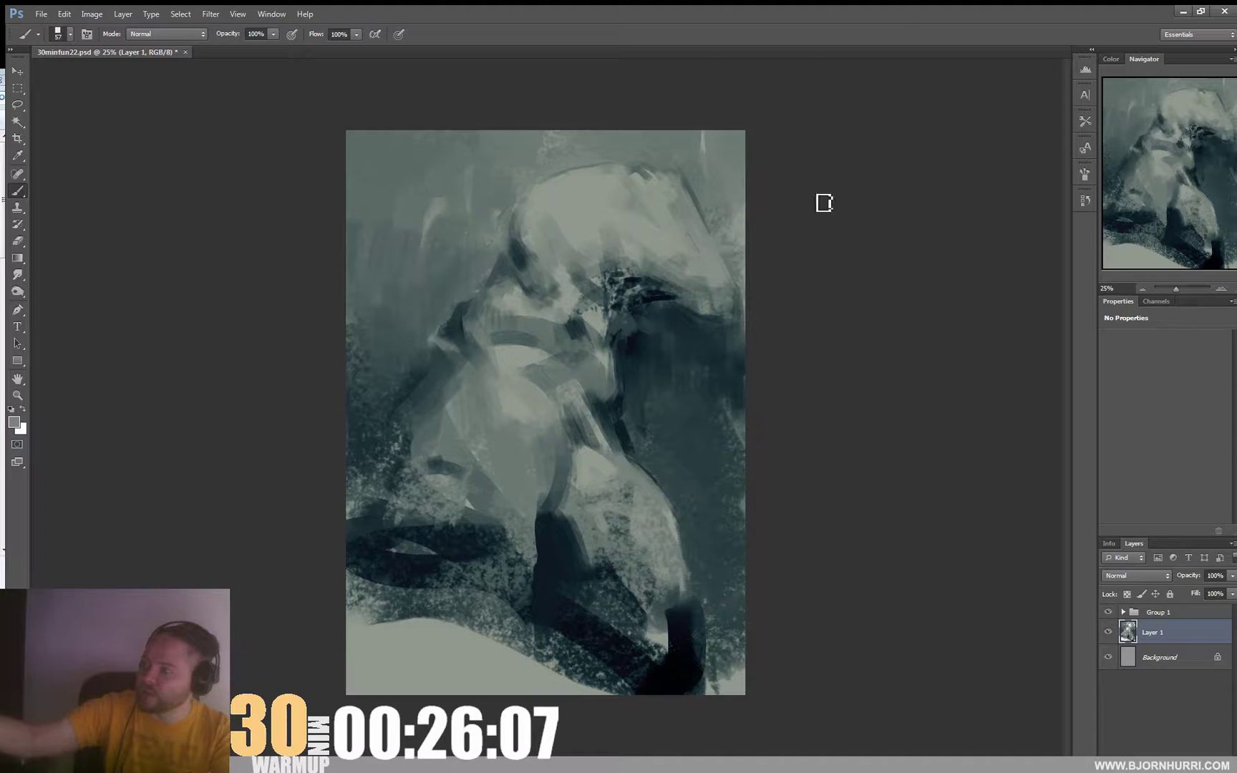
Draw a fine dark line along the underside of the snout with a sampled dark tone and a 27 px brush.
right_click(651, 290)
text(27)
key(Return)
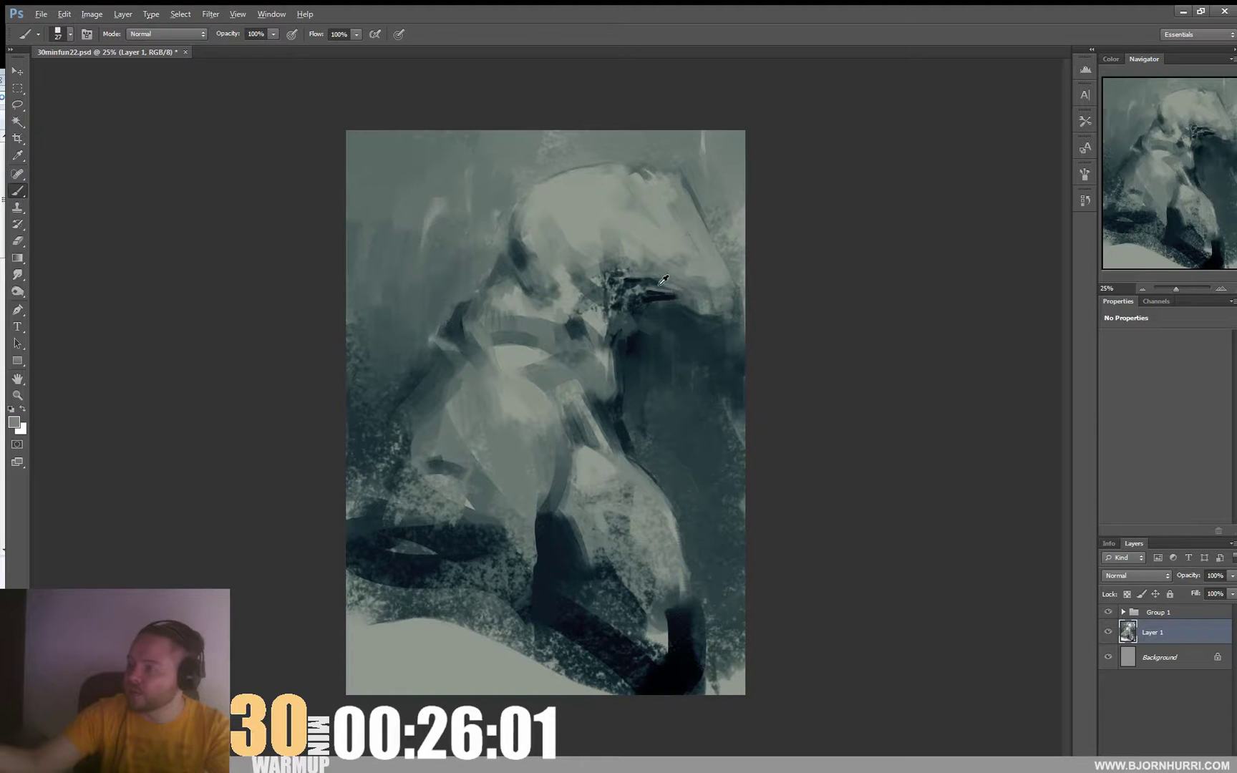
alt+click(664, 285)
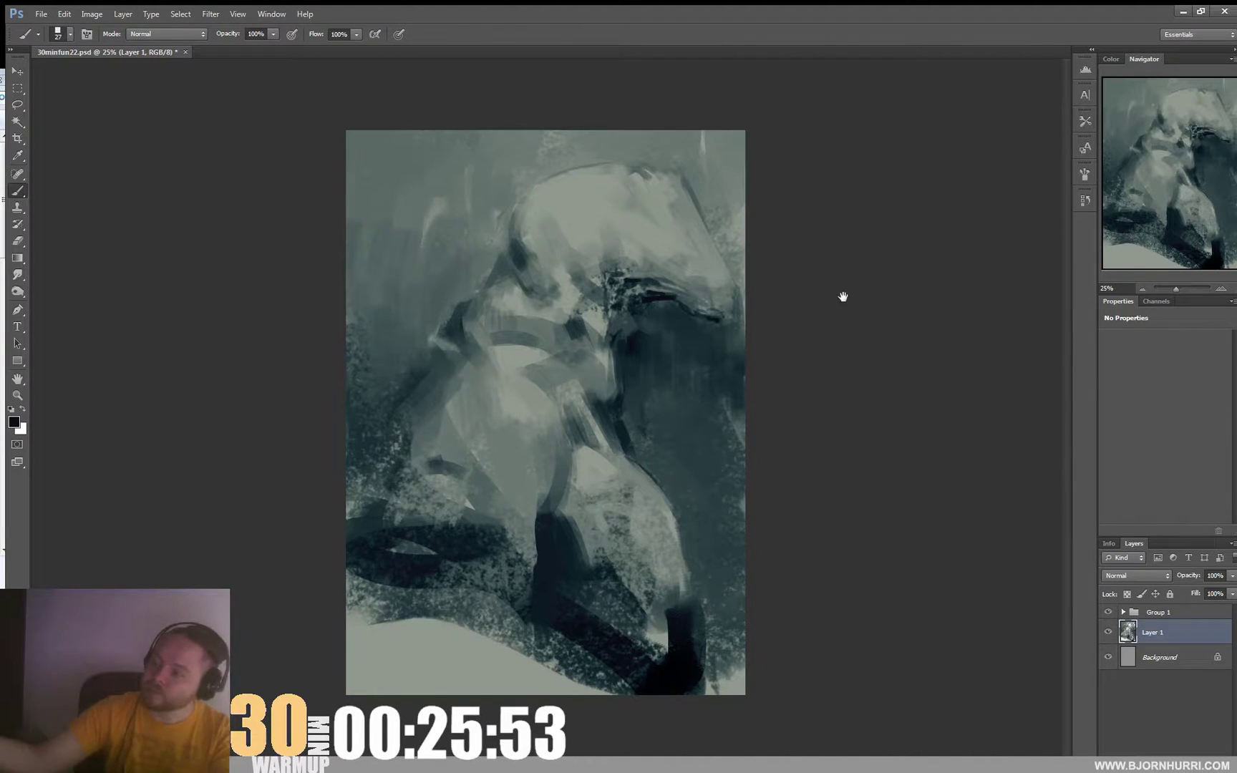
Paint a short dark accent above the eye with a larger brush and blend it using nearby sampled tones.
right_click(595, 293)
key(Return)
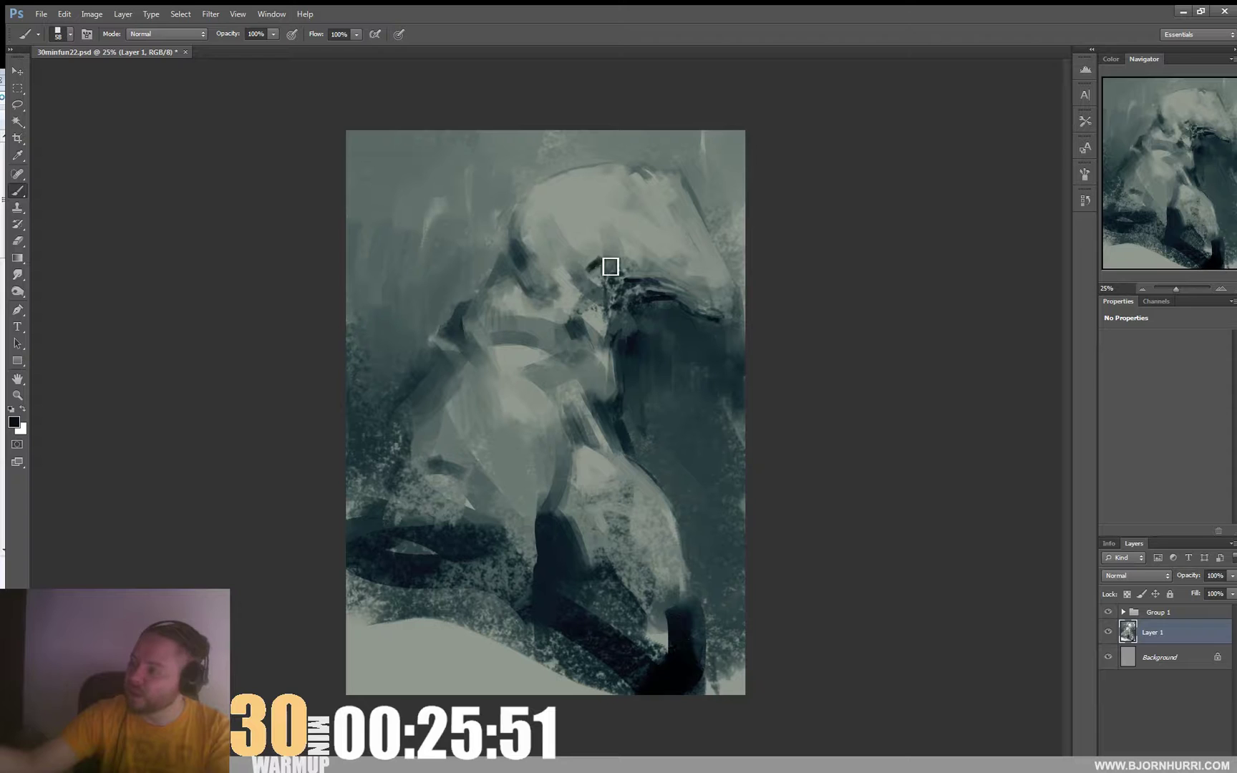
drag(587, 279, 613, 254)
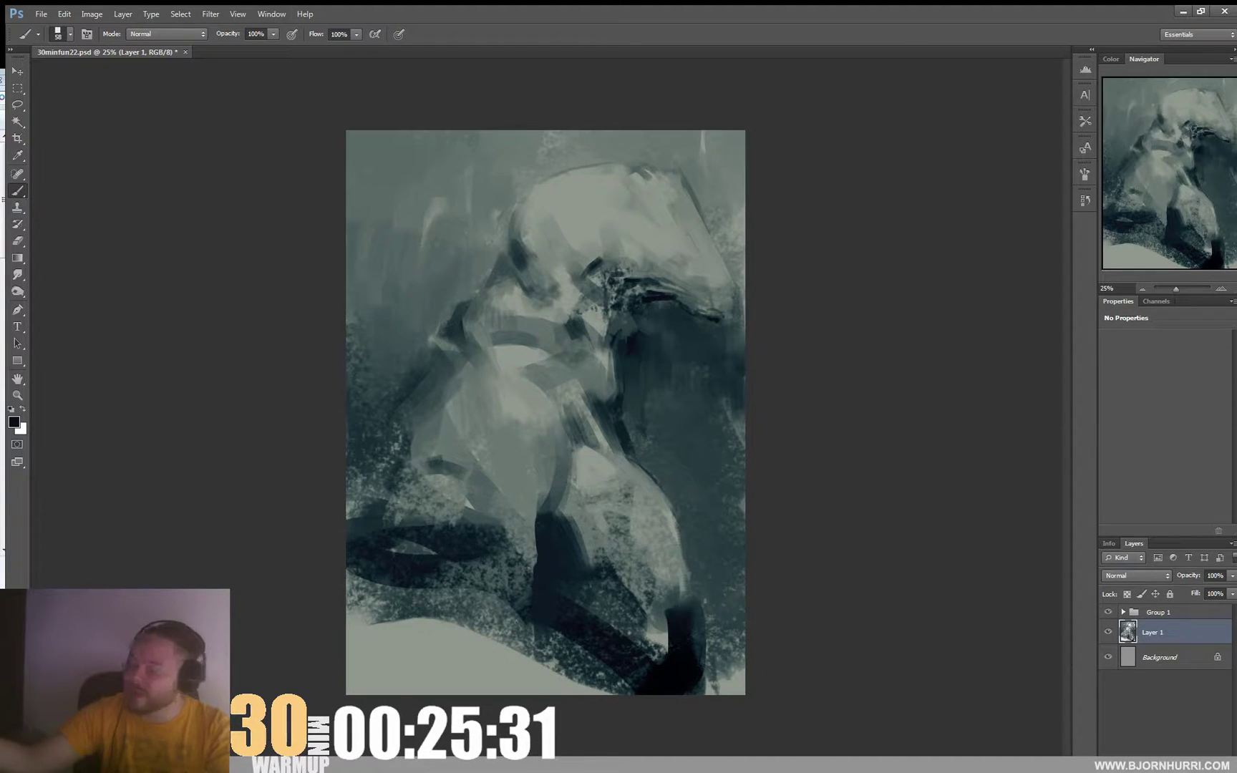
alt+click(595, 263)
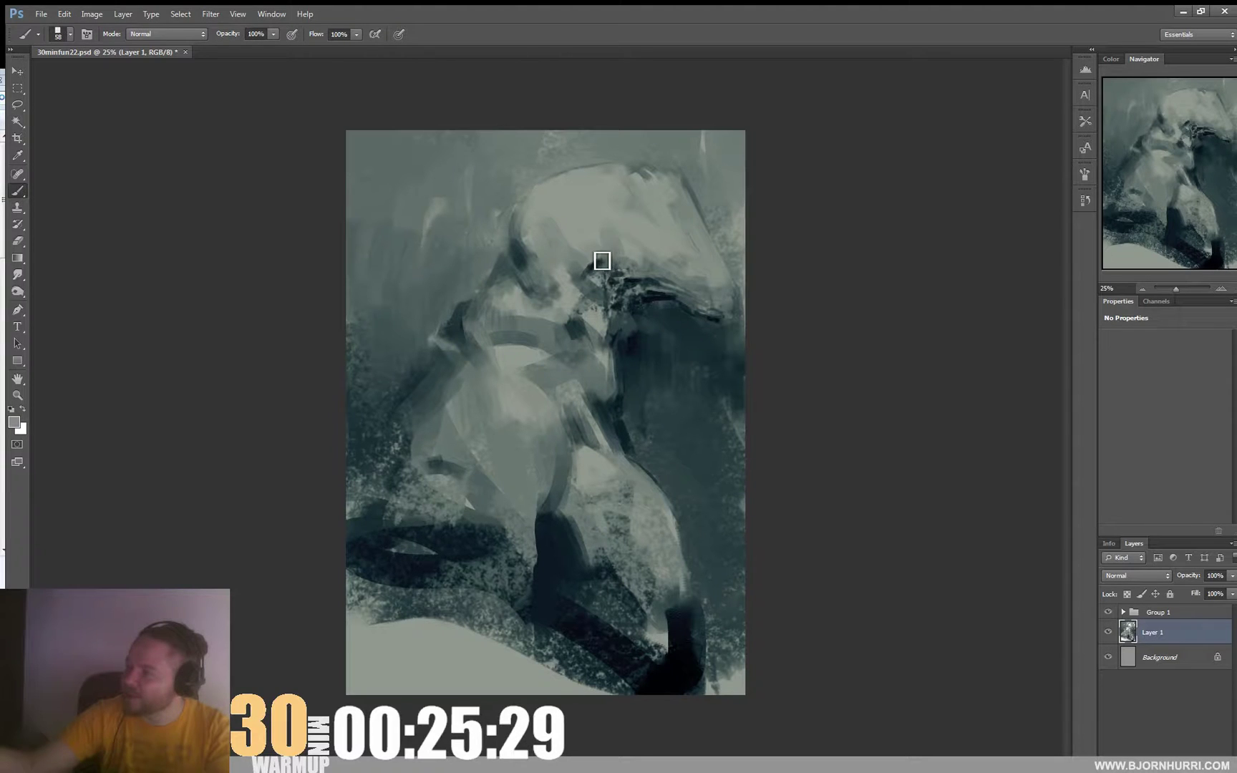
alt+click(604, 255)
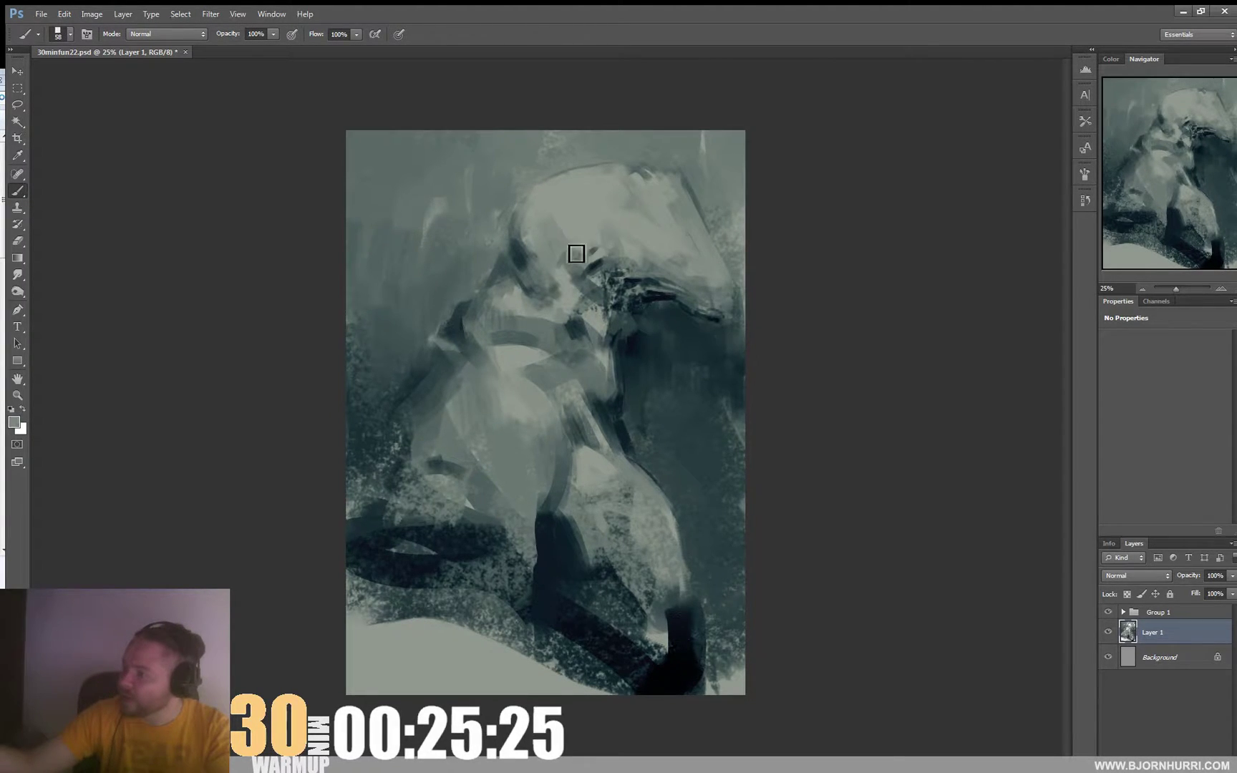
Blend the side of the head and model the neck and chest folds with sampled mid-tones using a 143 px brush.
right_click(587, 232)
drag(660, 270, 671, 269)
click(566, 236)
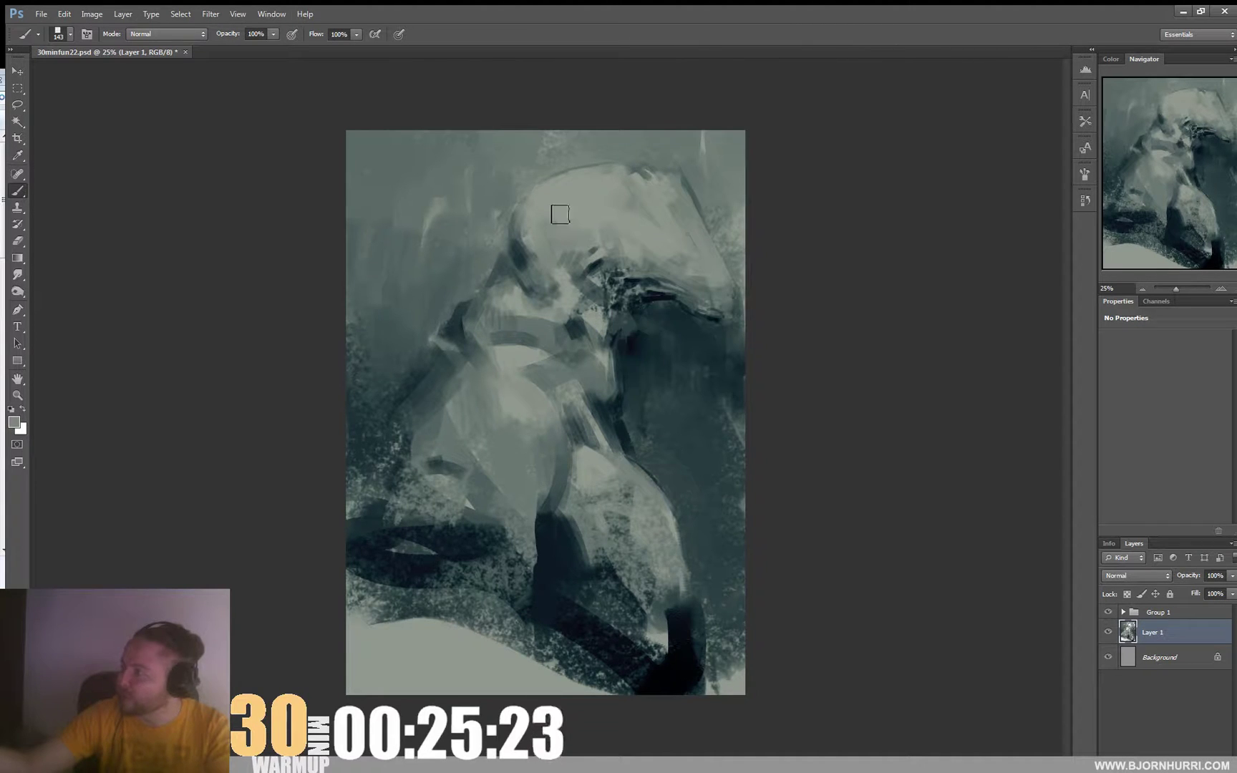
alt+click(561, 309)
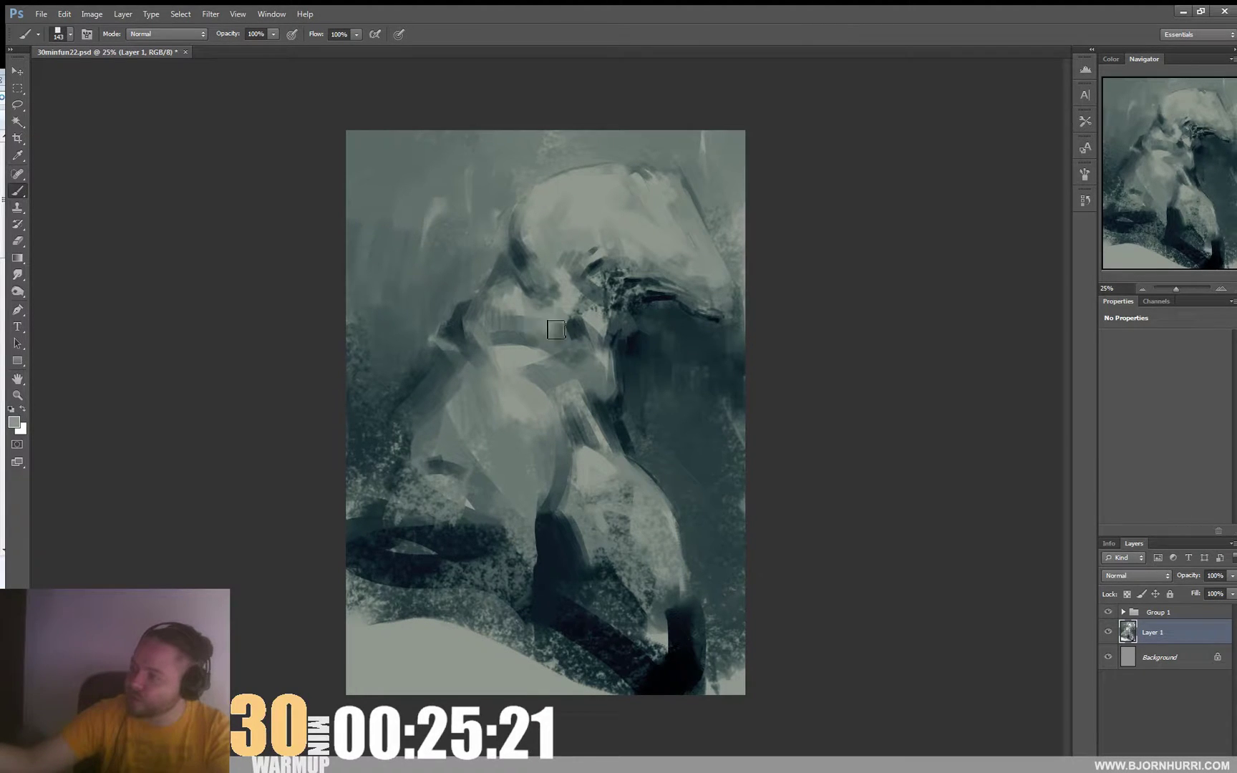
alt+click(507, 332)
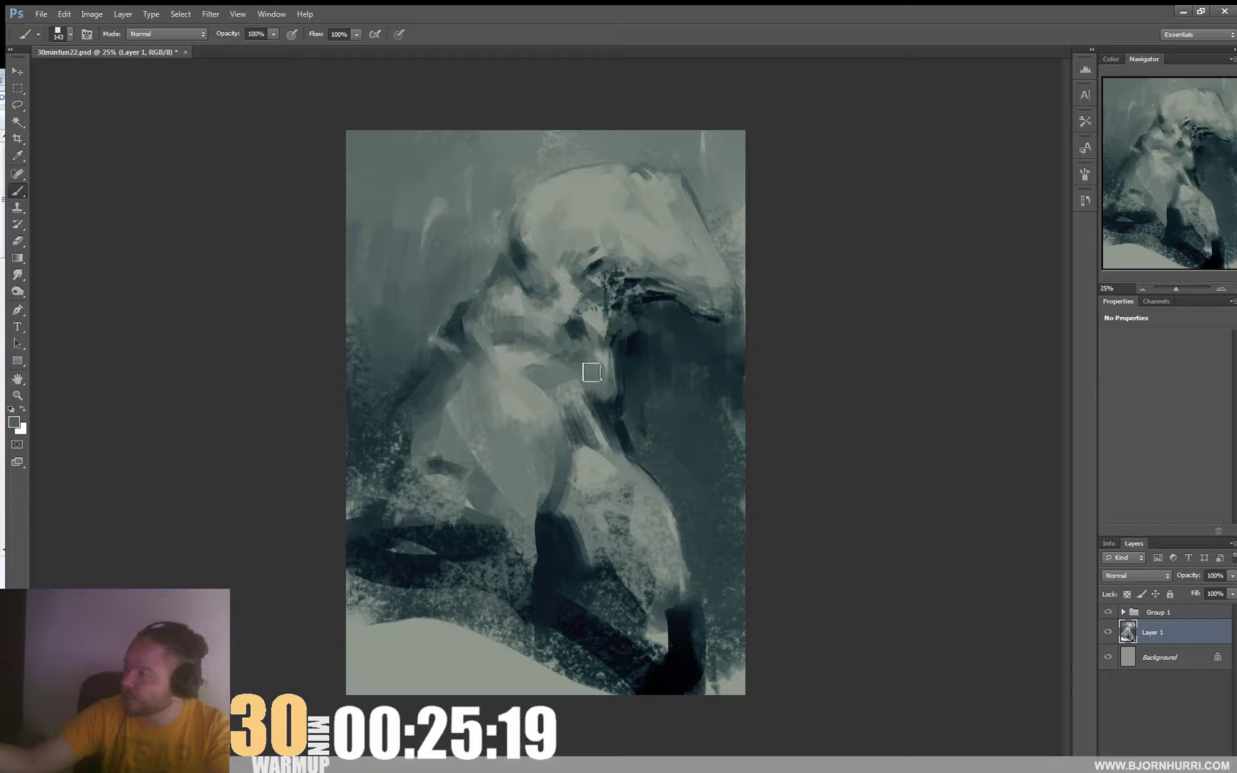
drag(561, 362, 573, 361)
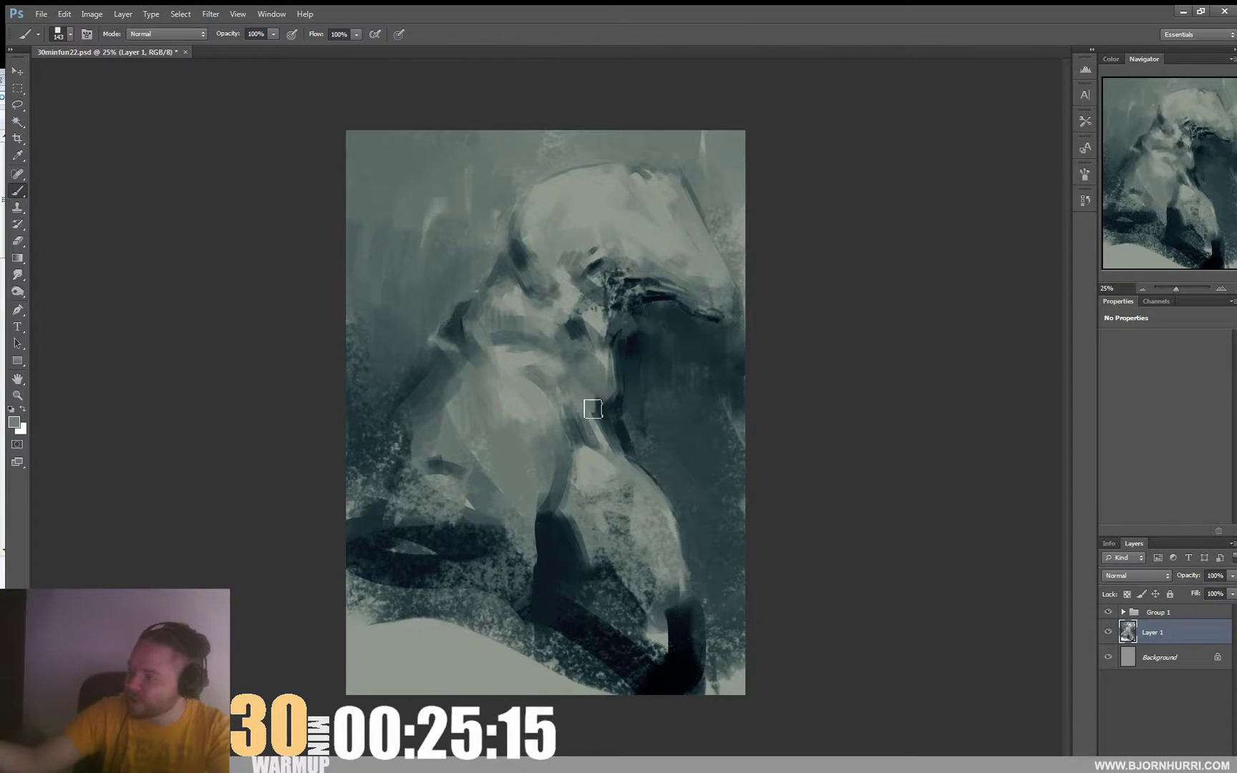
drag(597, 417, 601, 387)
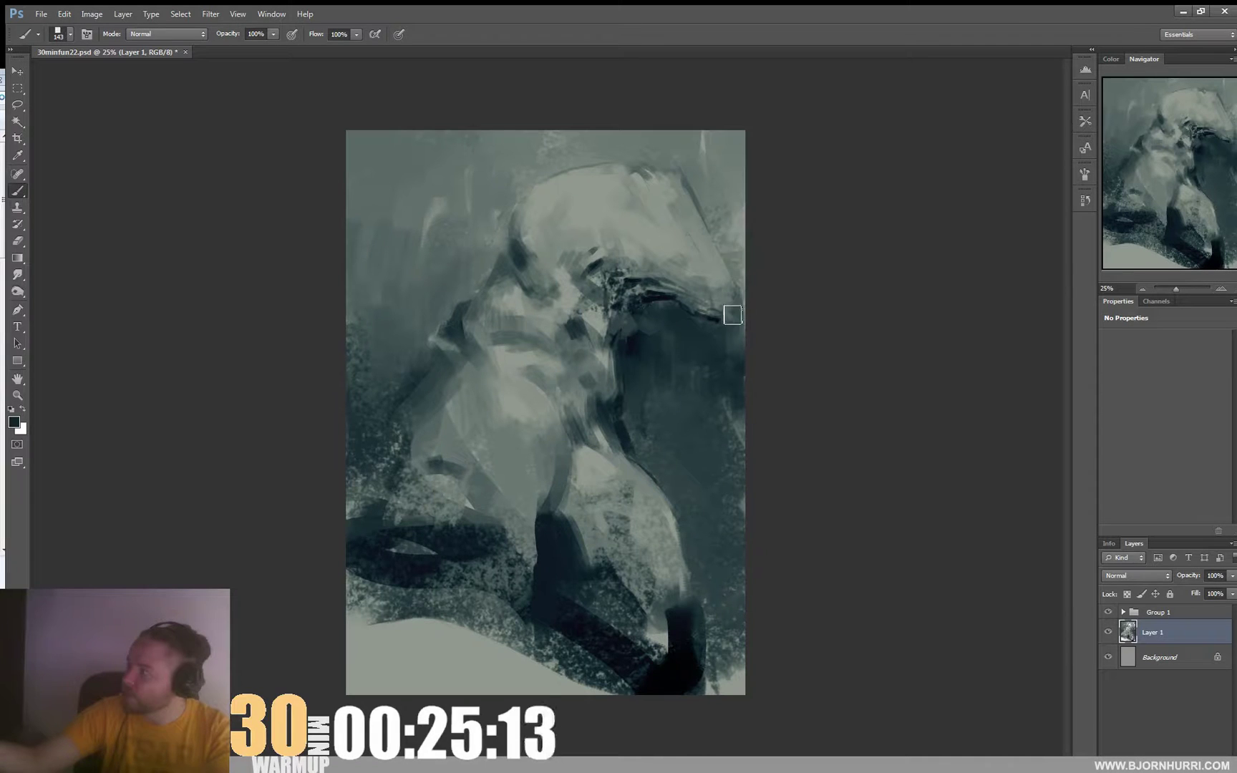
Define the outer edge of the creature's back and lower body with sampled dark tones, finishing with a 55 px brush.
drag(398, 413, 390, 458)
alt+click(401, 446)
alt+click(393, 420)
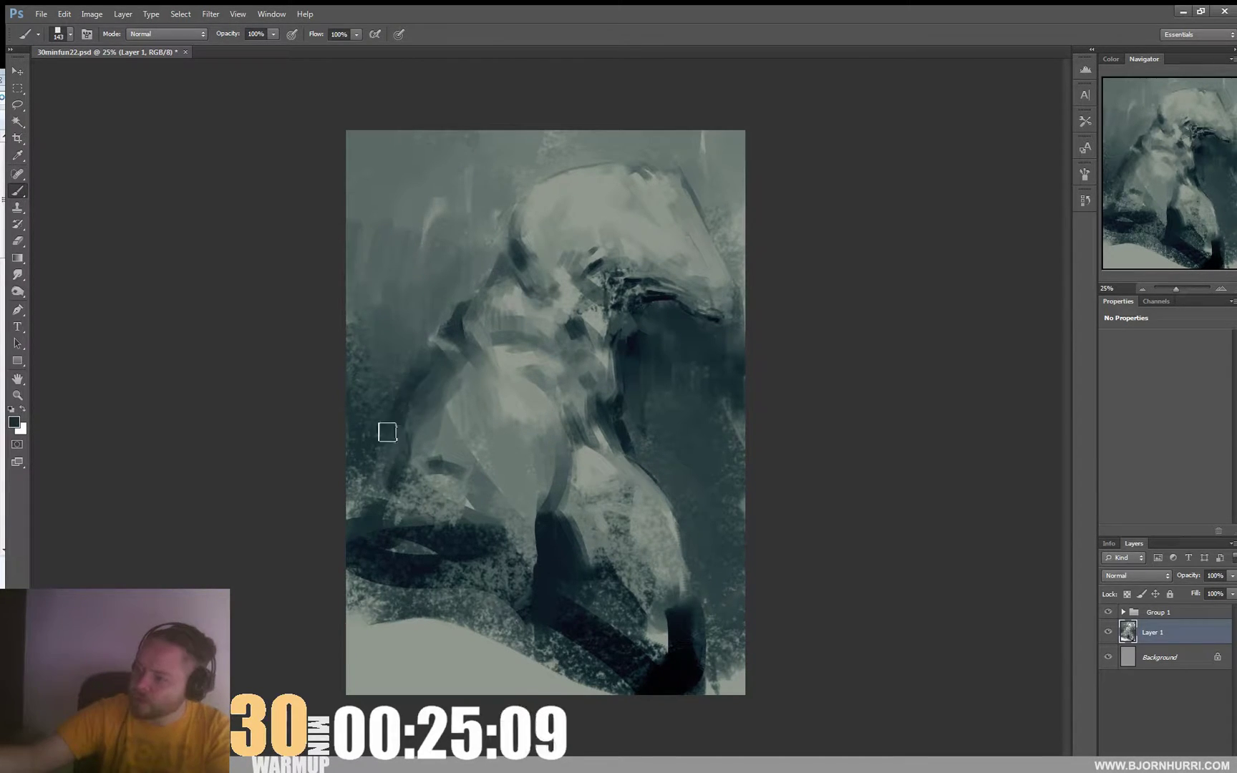
right_click(393, 449)
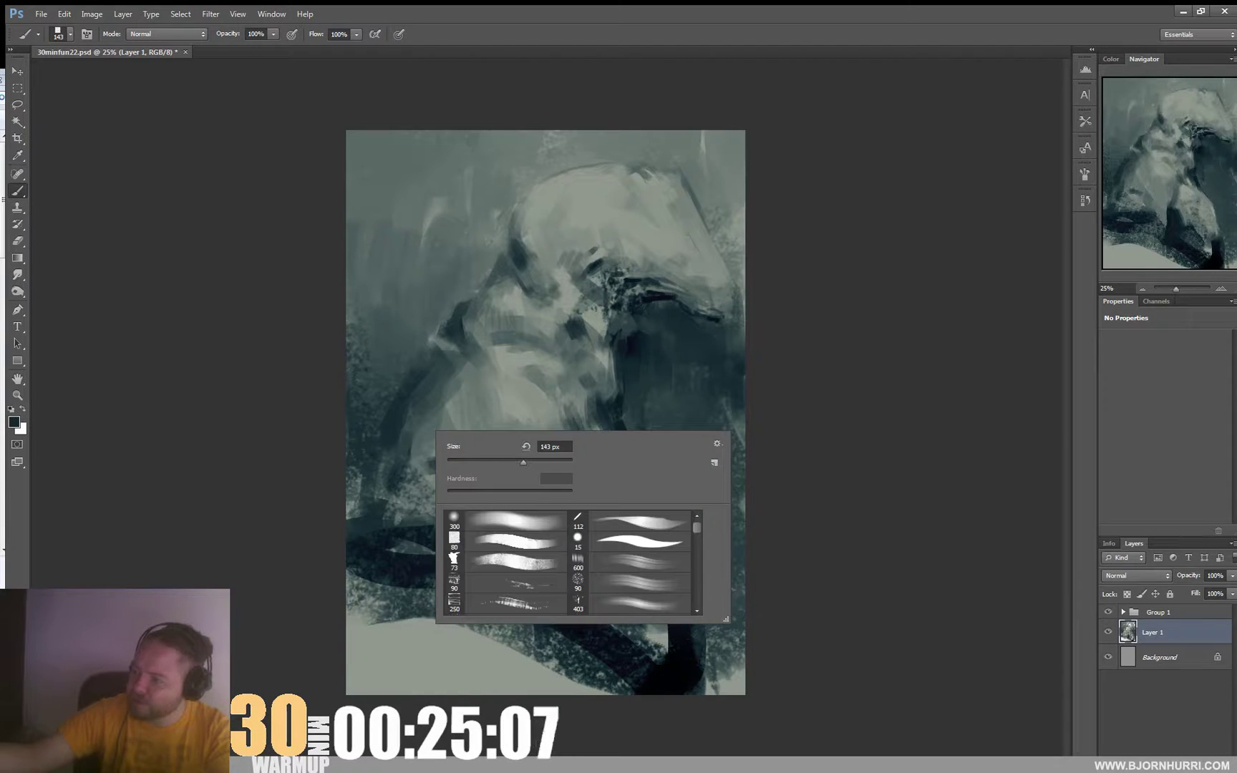
alt+click(411, 530)
mouse_move(388, 430)
mouse_down()
mouse_move(384, 442)
mouse_move(395, 436)
mouse_up()
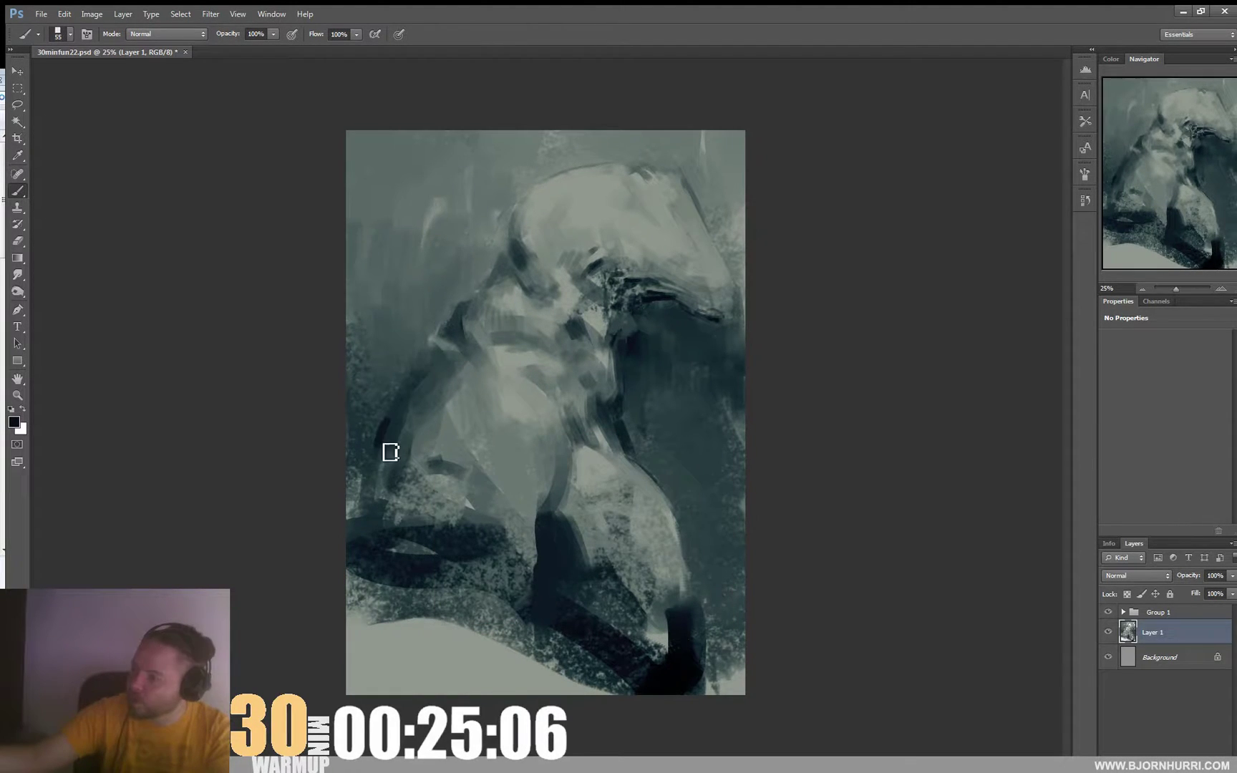
mouse_move(368, 483)
mouse_down()
mouse_move(357, 529)
mouse_move(446, 508)
mouse_move(394, 546)
mouse_move(385, 499)
mouse_move(406, 524)
mouse_move(422, 494)
mouse_up()
Paint a dark hand with spread fingers over the front limb and refine the fingers with sampled tones.
mouse_move(563, 508)
mouse_down()
mouse_move(581, 506)
mouse_move(603, 538)
mouse_move(563, 542)
mouse_up()
alt+click(579, 548)
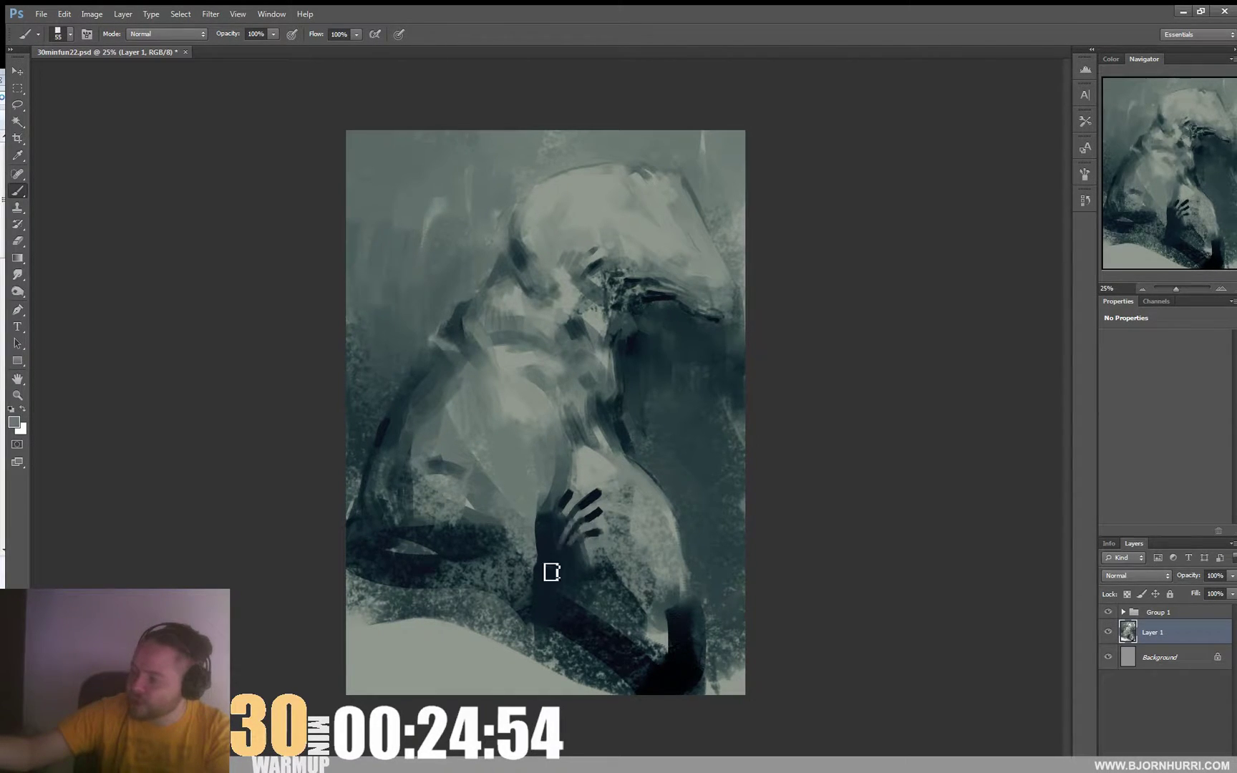
alt+click(563, 532)
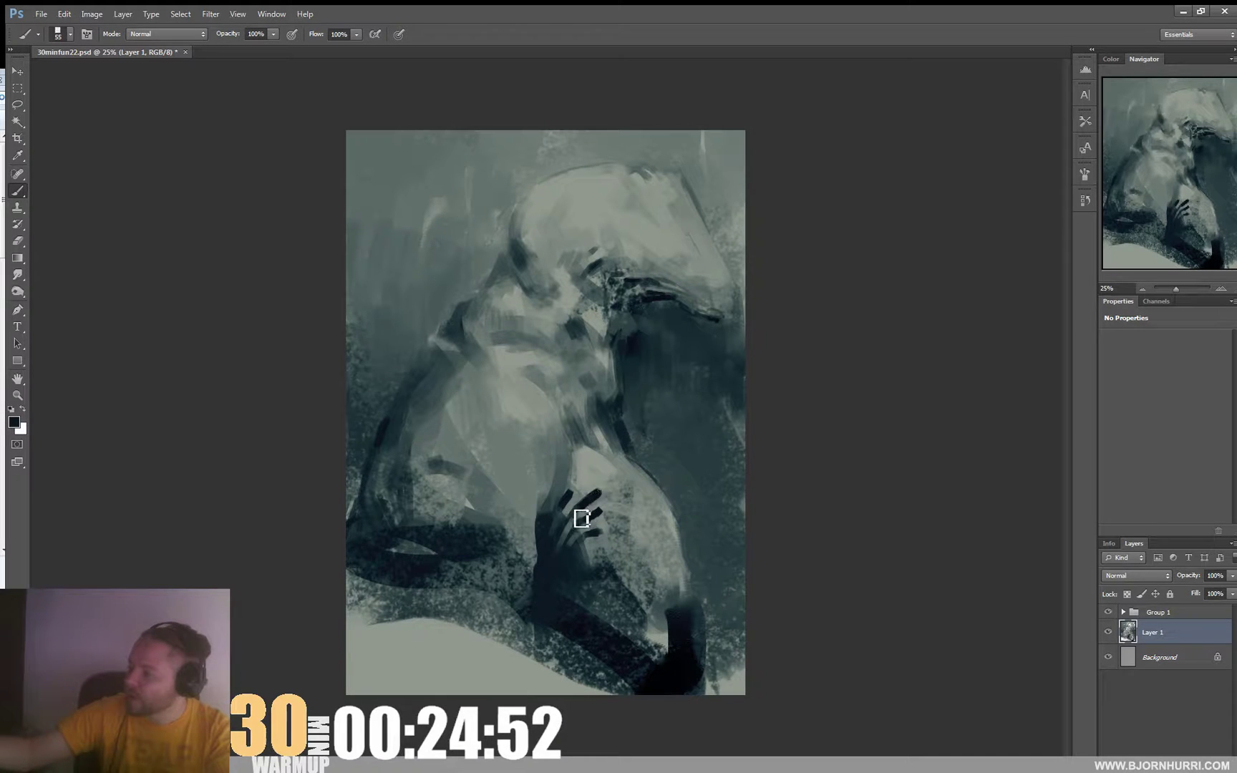
alt+click(598, 494)
mouse_move(591, 497)
mouse_down()
mouse_move(608, 490)
mouse_move(583, 491)
mouse_up()
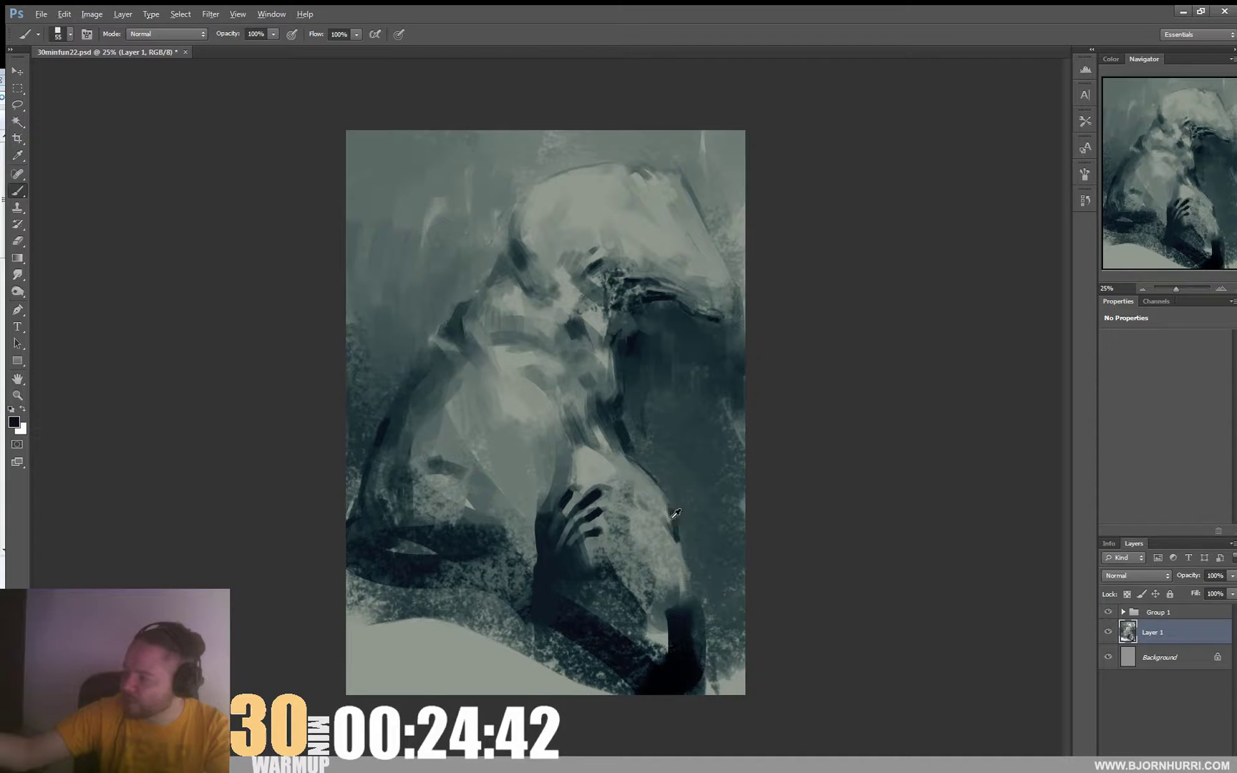
Refine the outer edge of the front limb and the throat edge with sampled tones using the 55 px brush.
alt+click(623, 380)
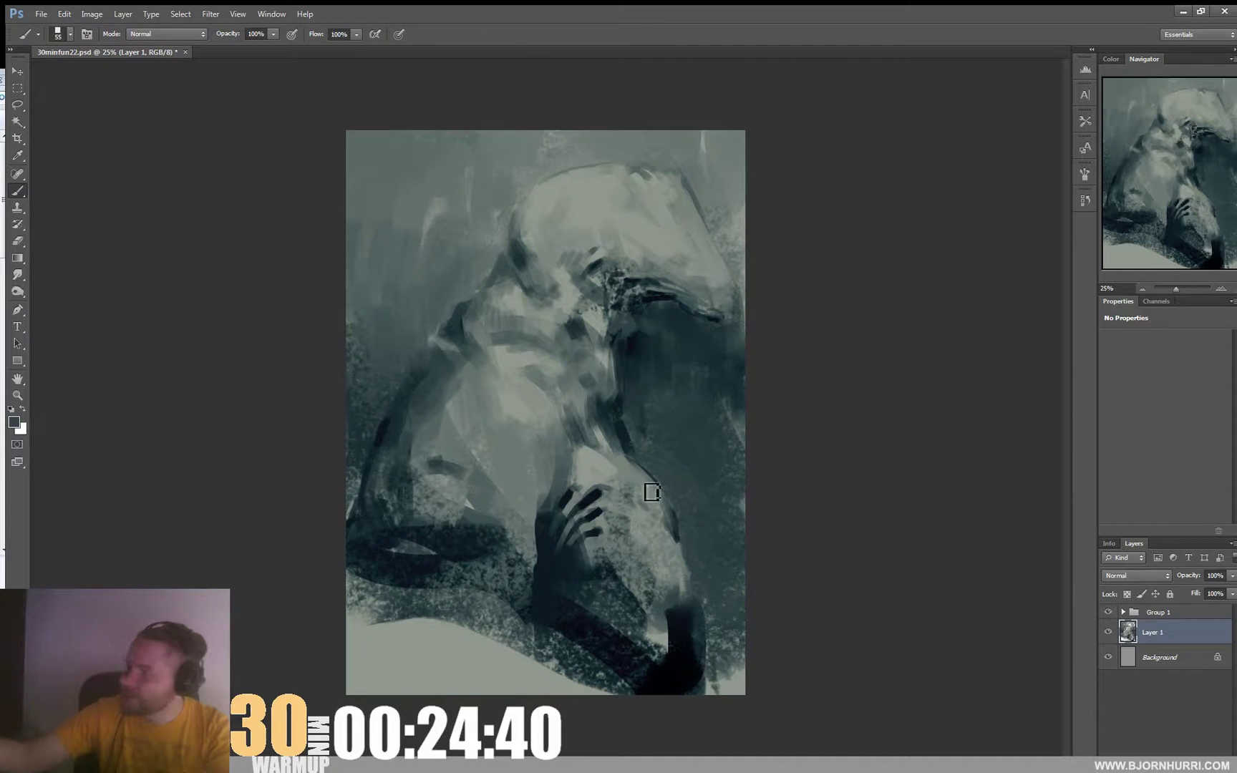
drag(618, 465, 652, 513)
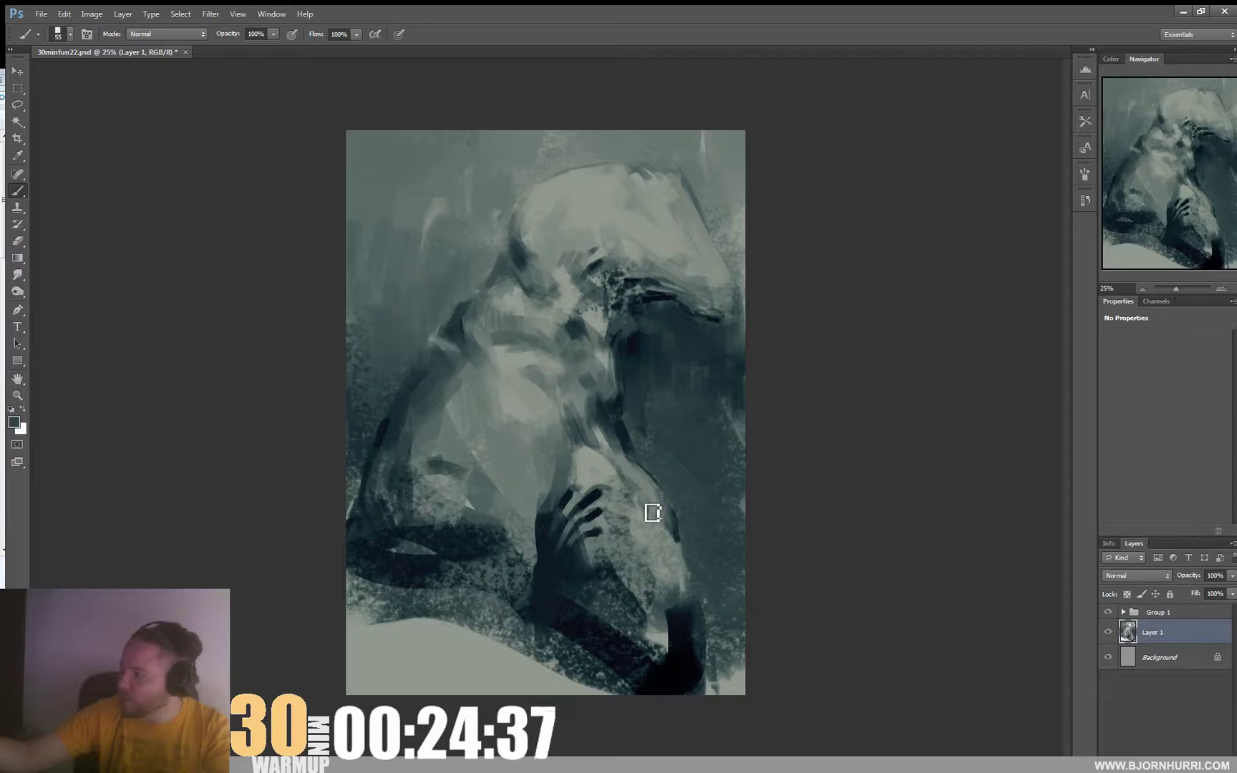
alt+click(610, 437)
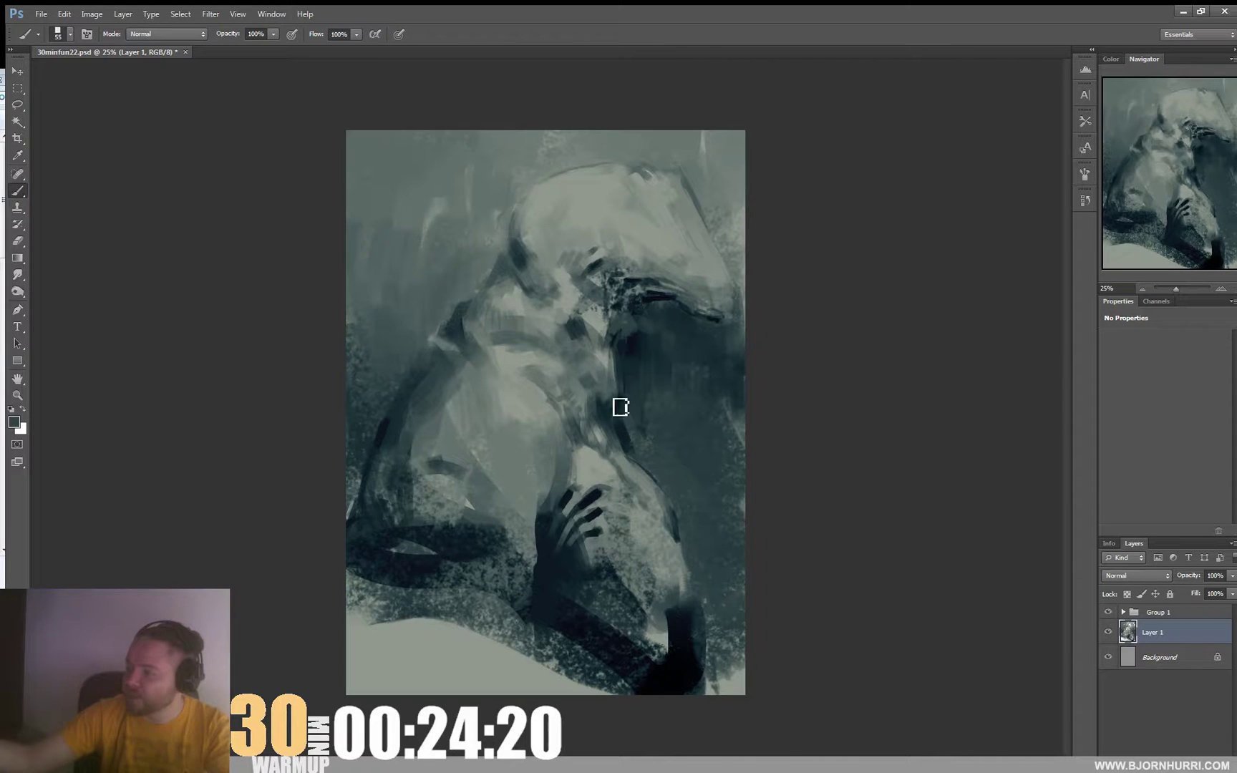
alt+click(622, 378)
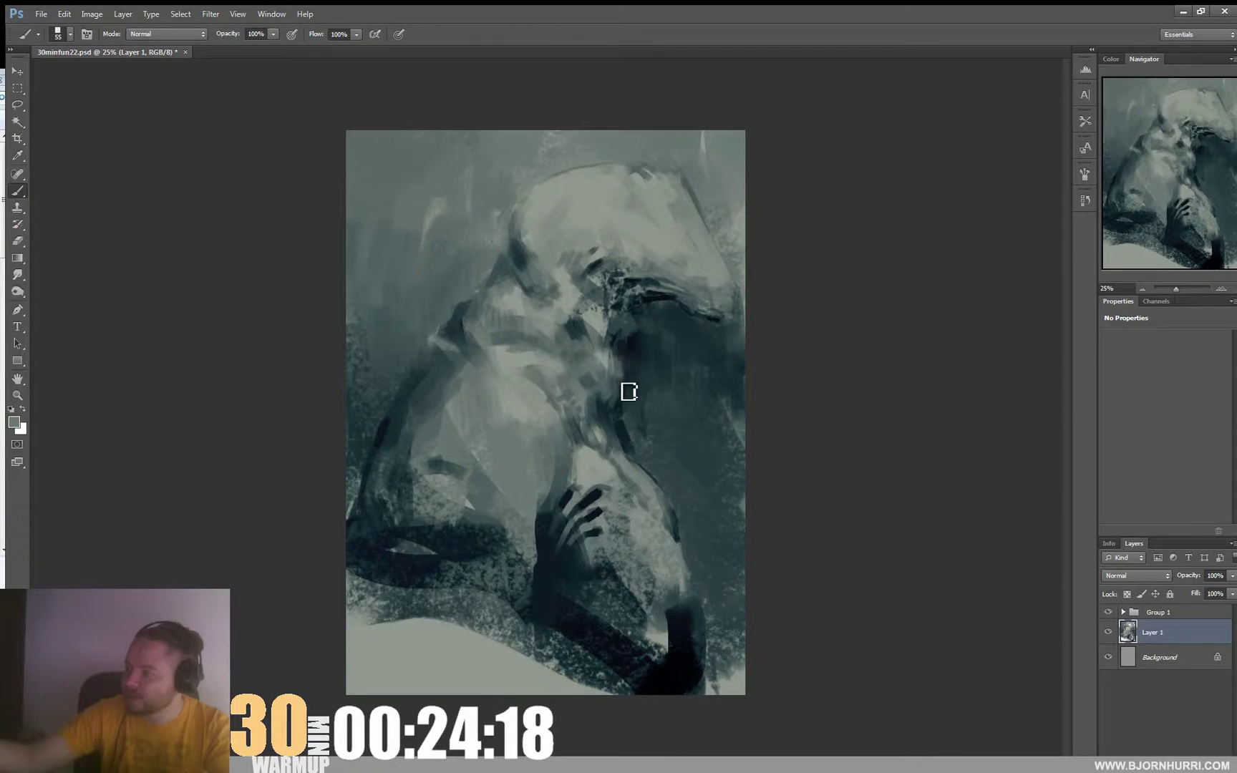
Rework the dark background below the snout and beside the throat with sampled tones, using 102 px and 189 px brushes.
right_click(721, 352)
click(792, 379)
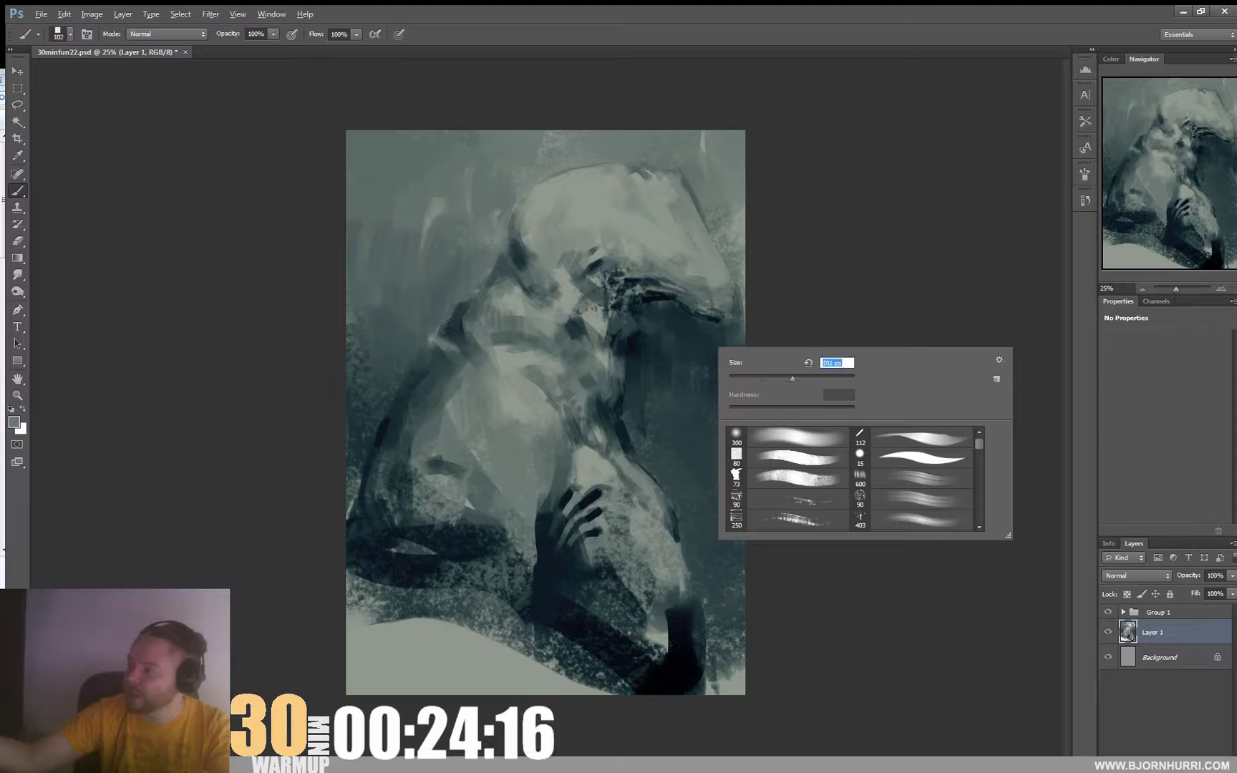
alt+click(668, 302)
mouse_move(641, 368)
mouse_down()
mouse_move(663, 324)
mouse_move(670, 362)
mouse_move(666, 388)
mouse_up()
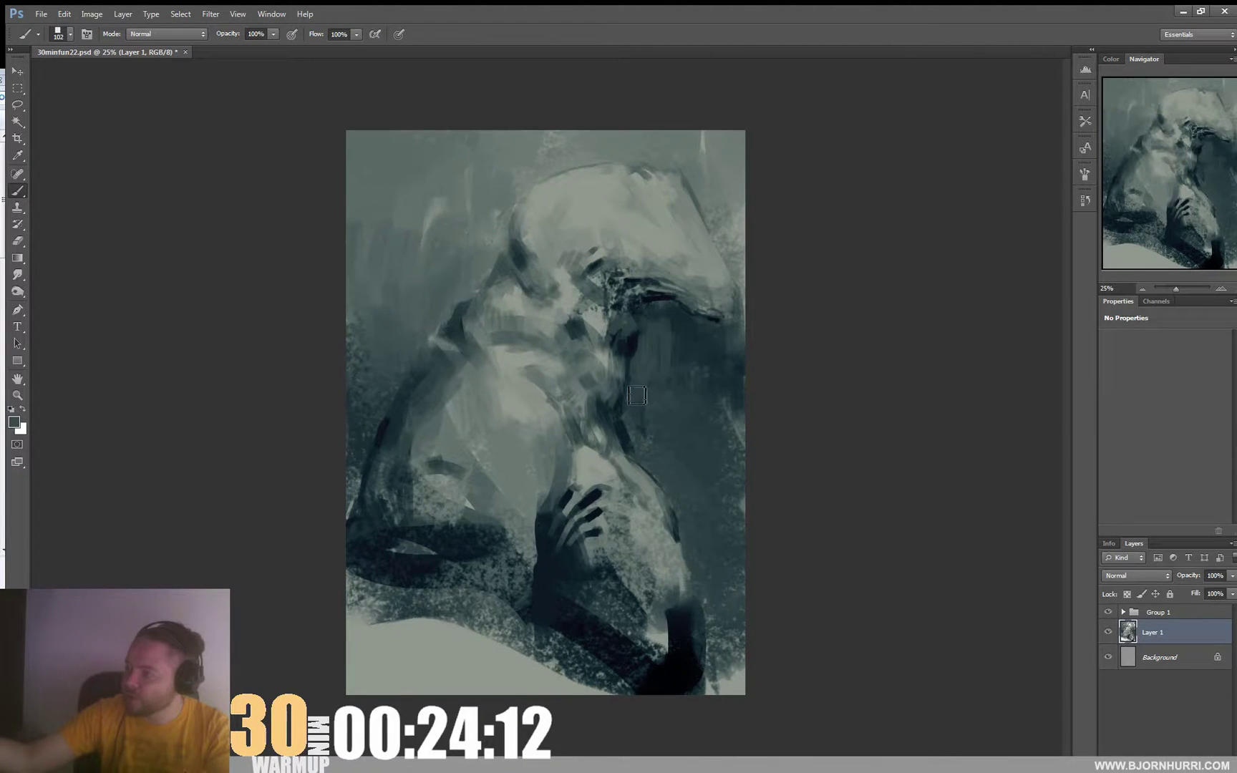
alt+click(671, 351)
drag(677, 323, 681, 378)
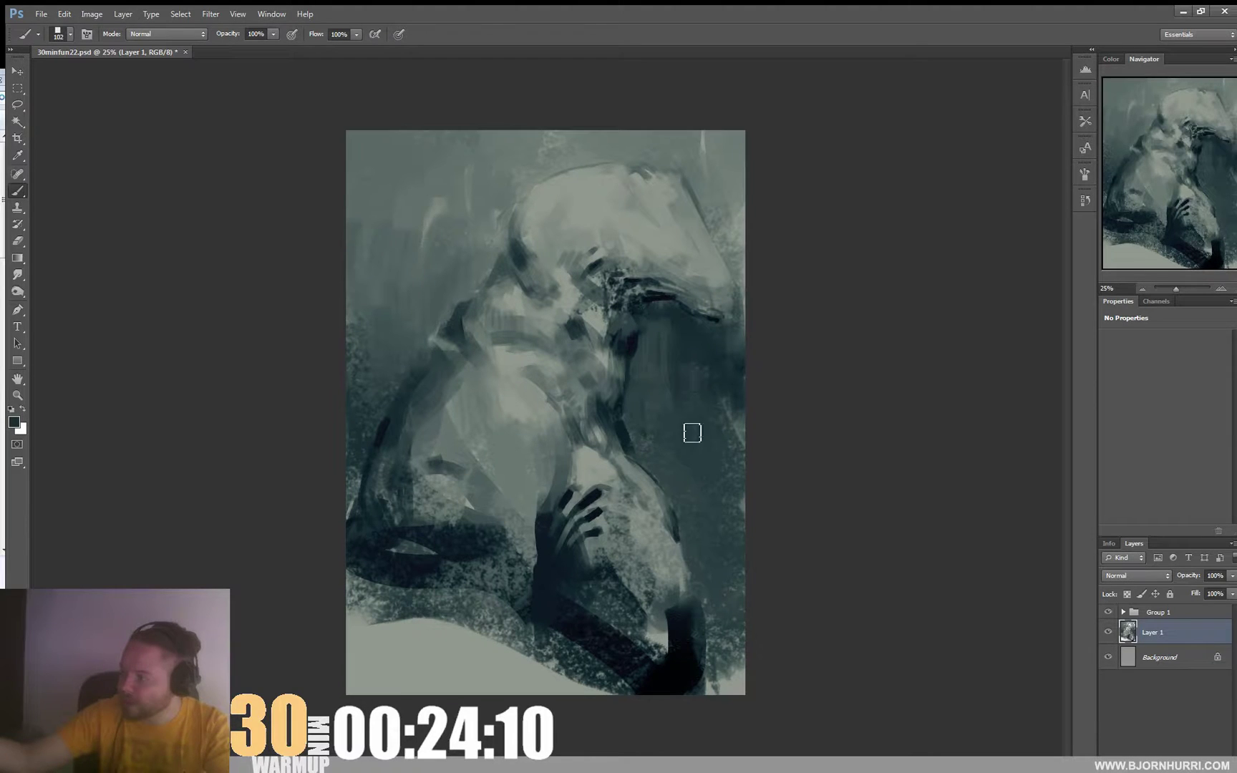
right_click(719, 416)
key(Return)
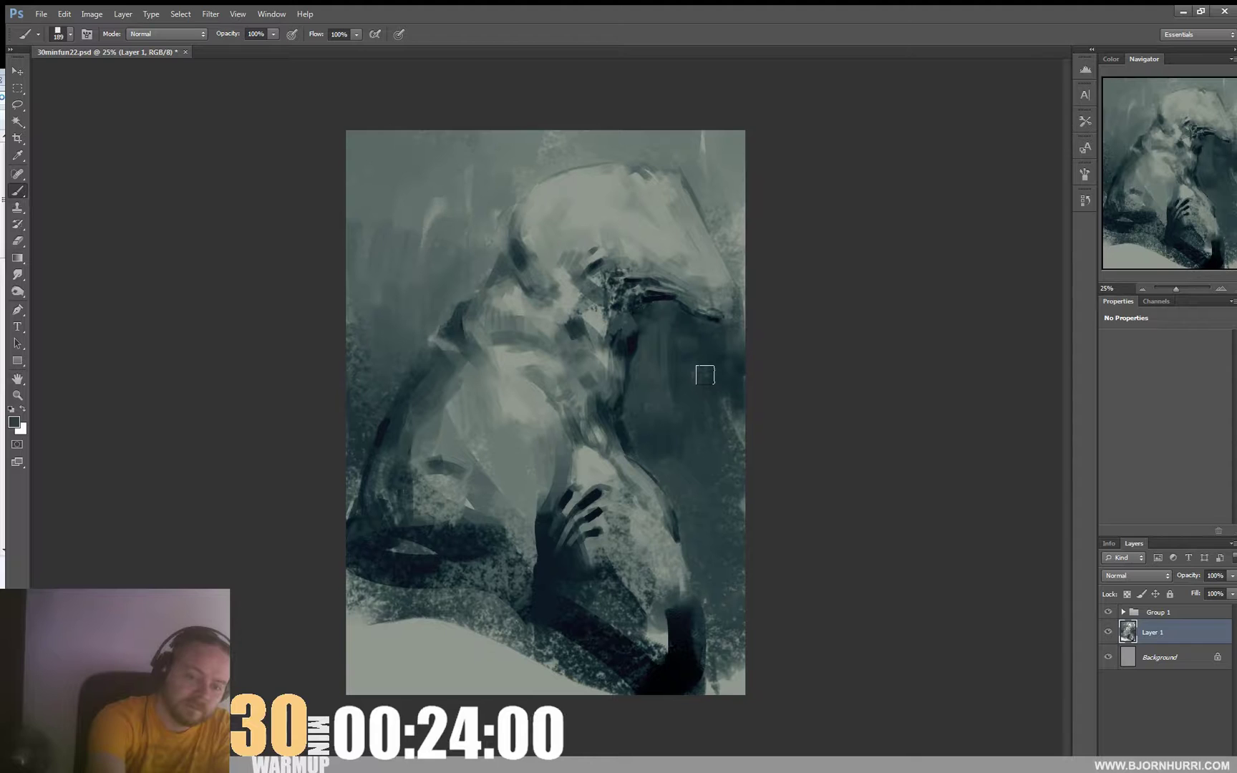
Add a new empty layer directly above Layer 1.
key(ctrl+shift+alt+n)
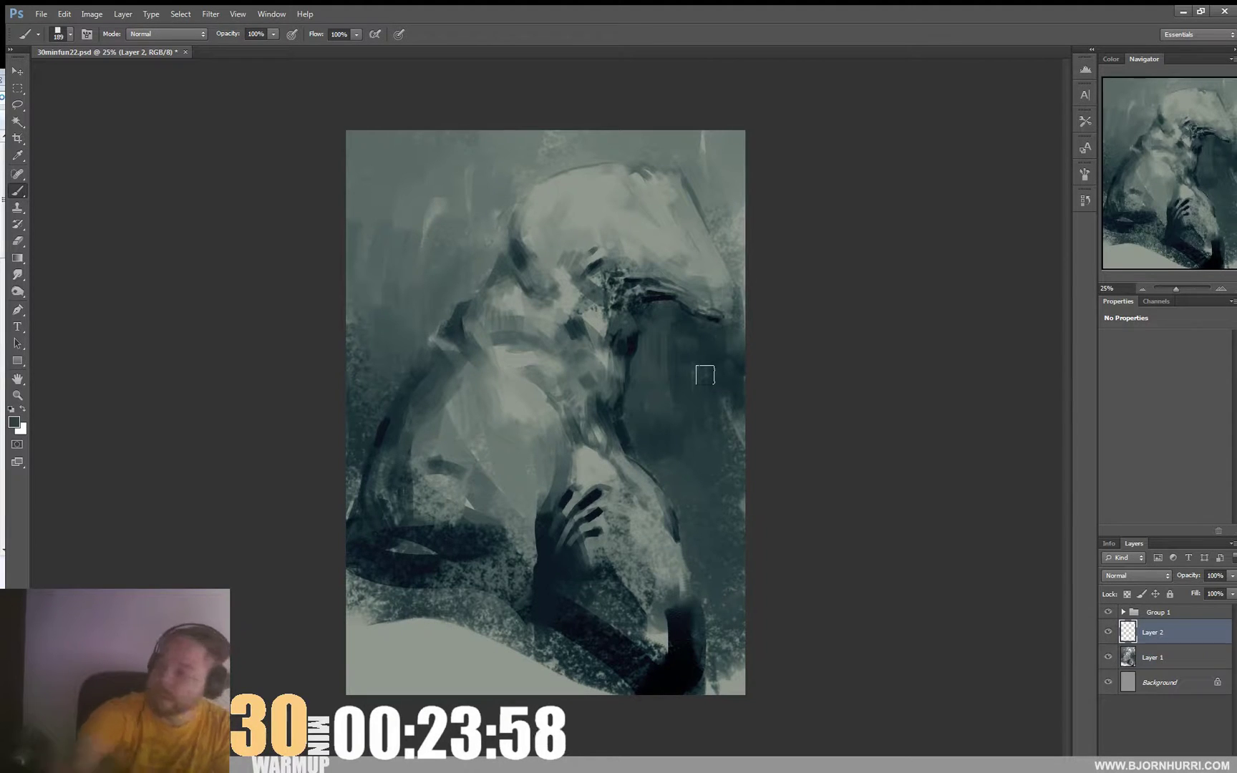
Refine the dark creases around the creature's eye with black and a sampled grey-green tone using the 26 px brush.
key(d)
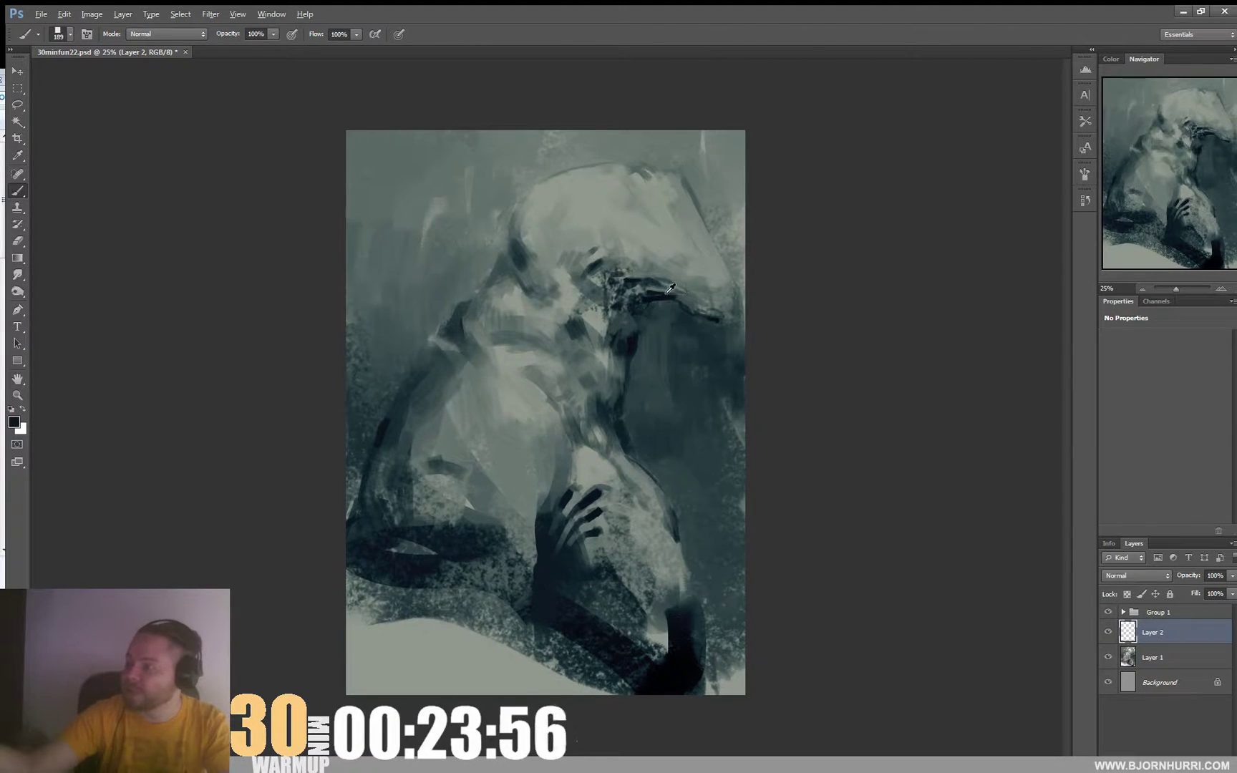
right_click(679, 287)
drag(781, 324, 704, 324)
drag(587, 275, 615, 265)
alt+click(611, 254)
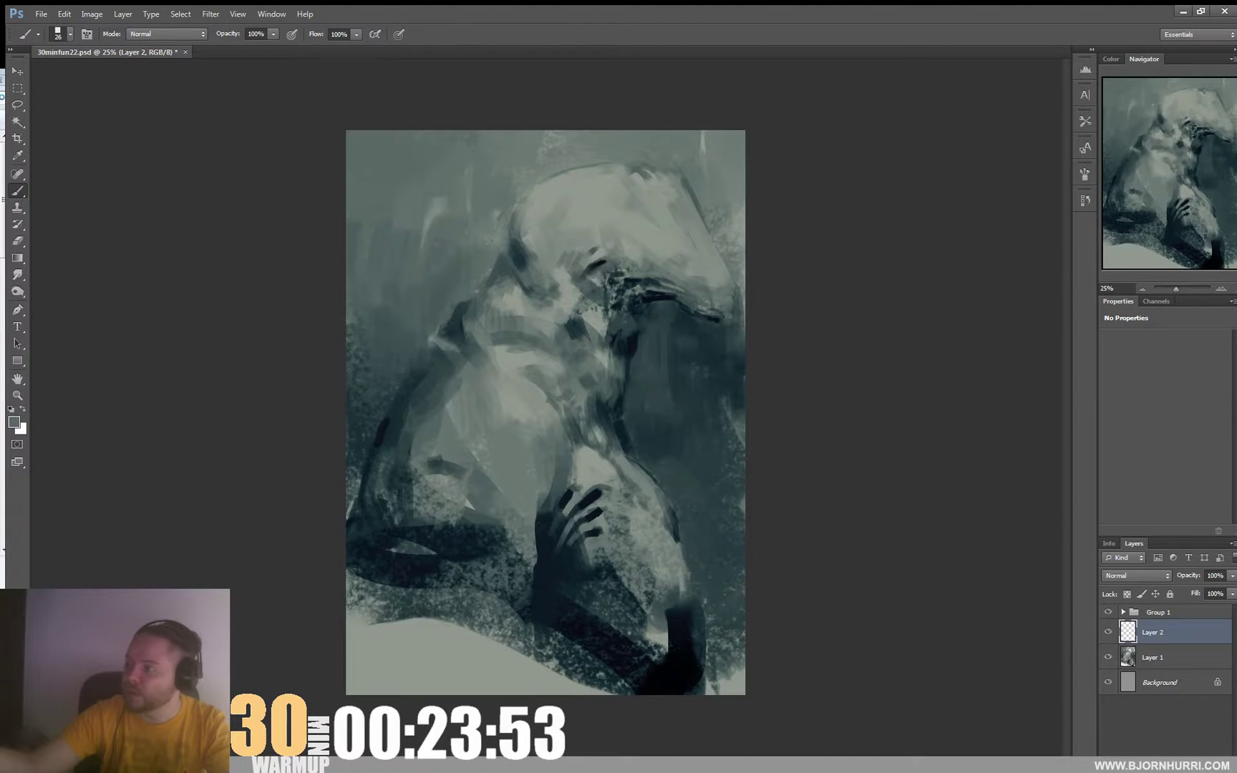
key(d)
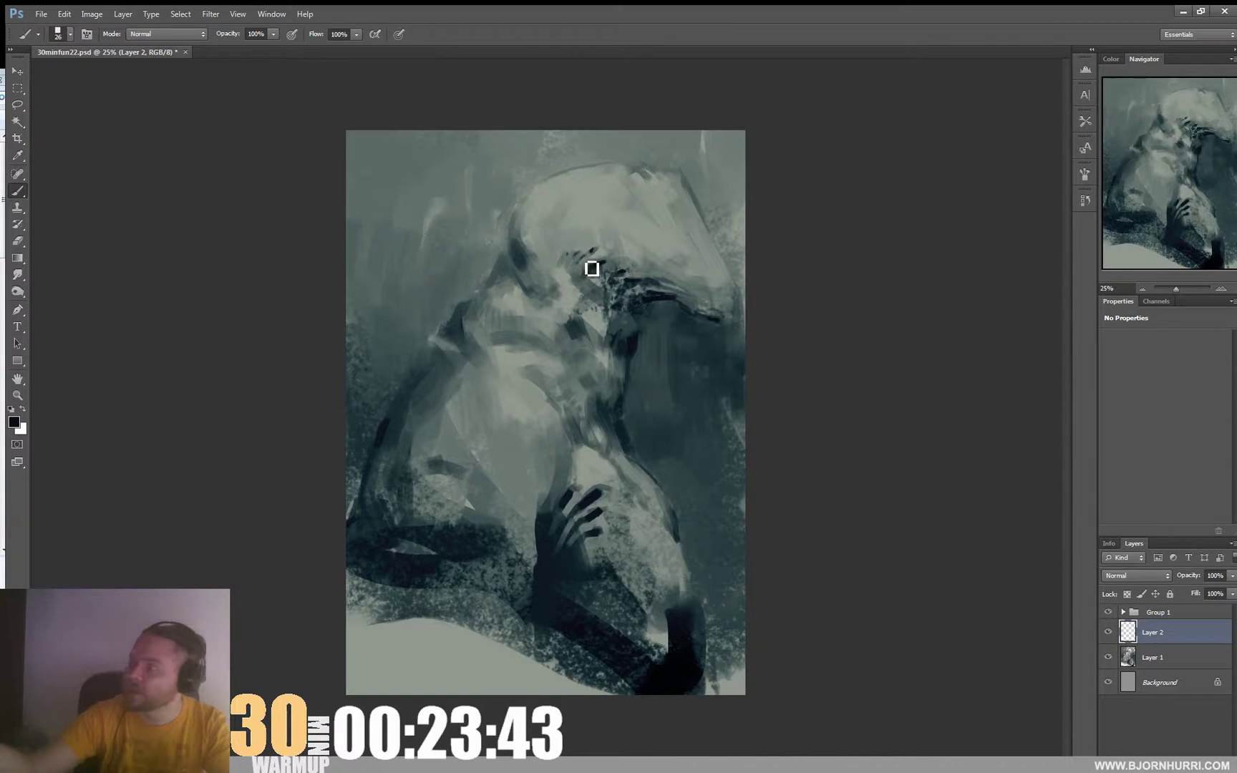
Add a new layer above Layer 2 and soften the mid-tones above the eye with the brush at 174 px.
right_click(615, 242)
click(703, 248)
click(854, 169)
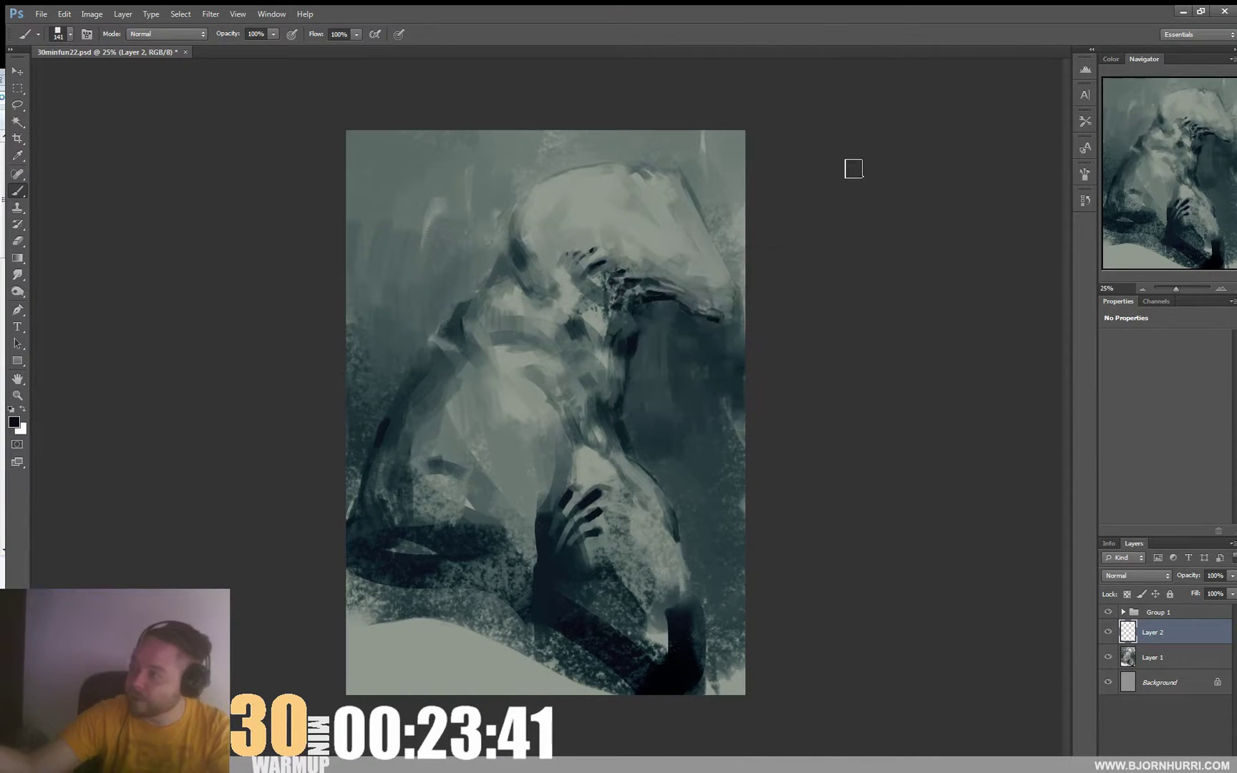
key(ctrl+shift+alt+n)
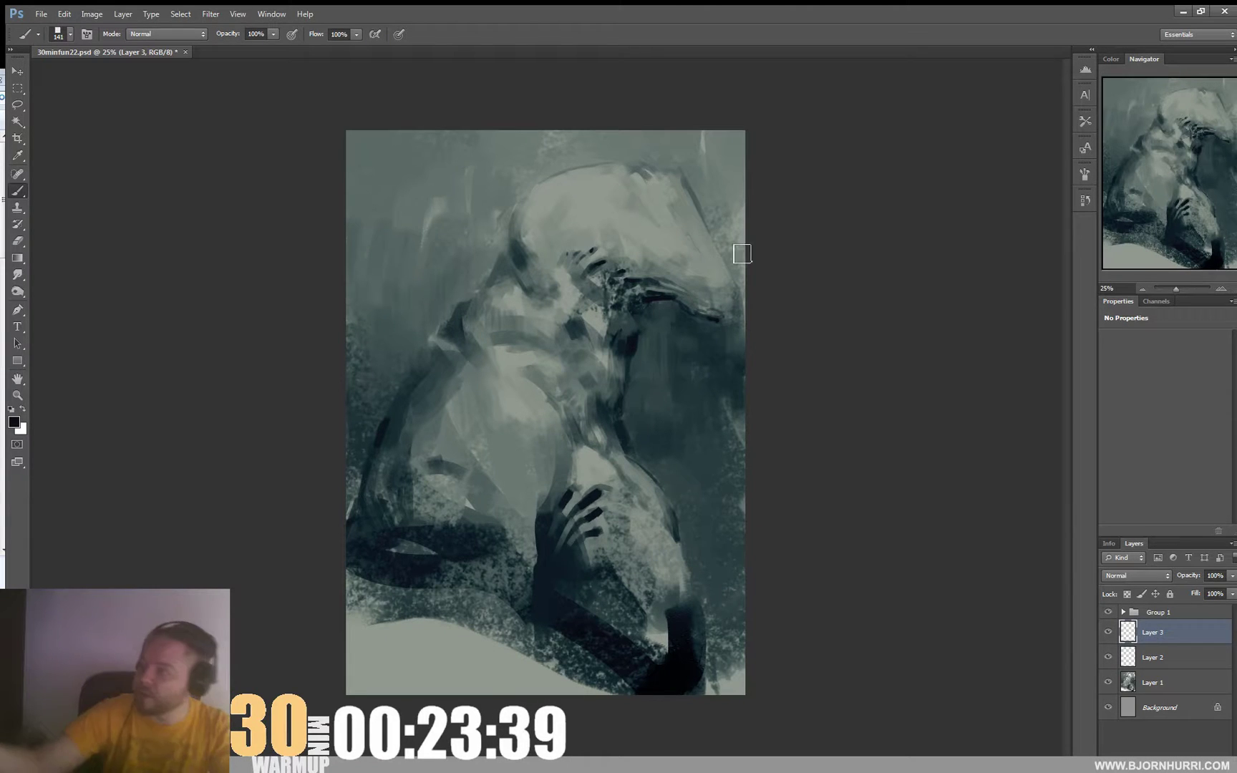
right_click(686, 224)
click(781, 254)
drag(614, 218, 631, 224)
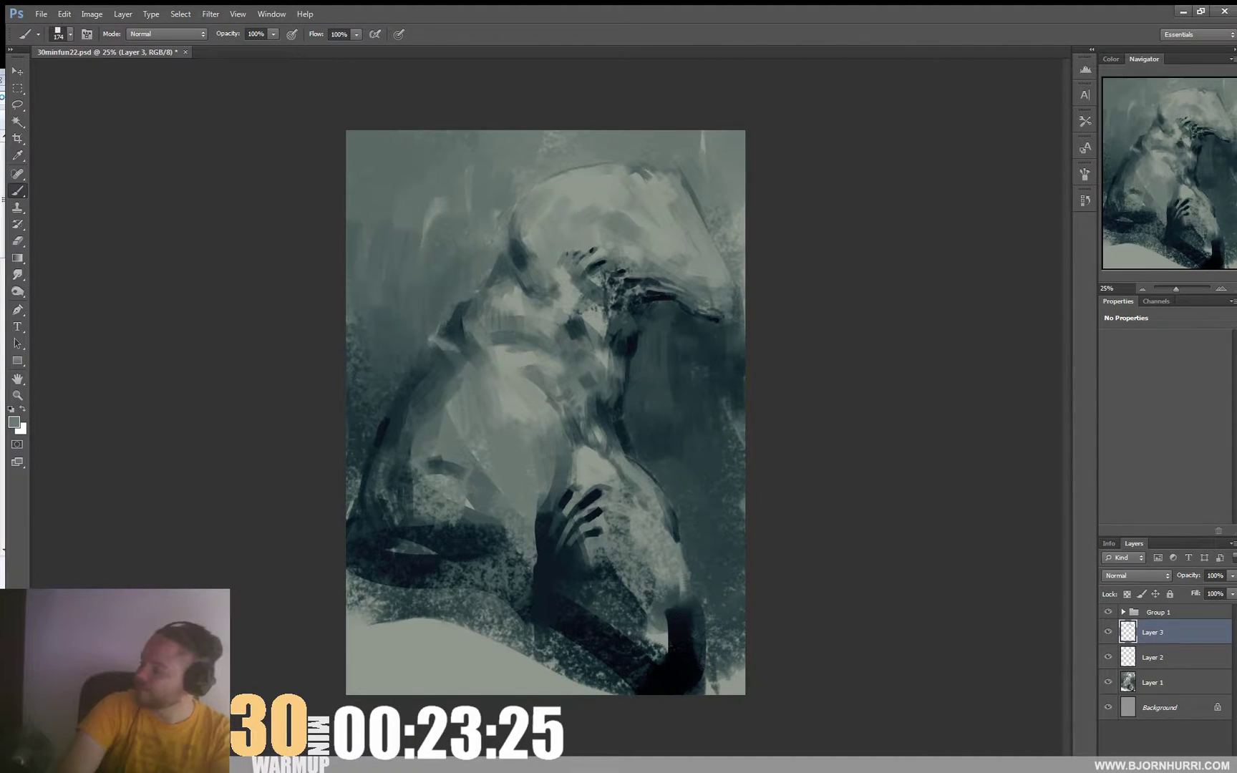
Add two more empty layers and set the uppermost one's blend mode to Overlay.
key(ctrl+shift+alt+n)
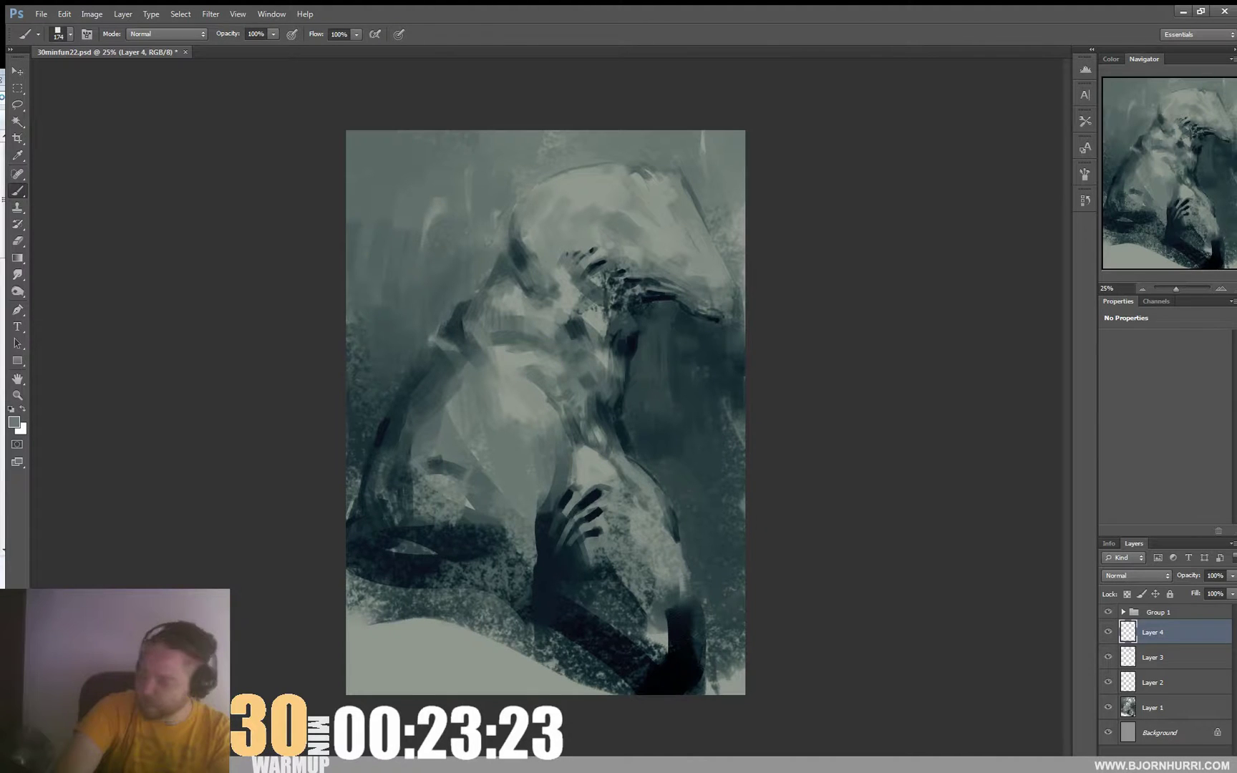
key(ctrl+shift+alt+n)
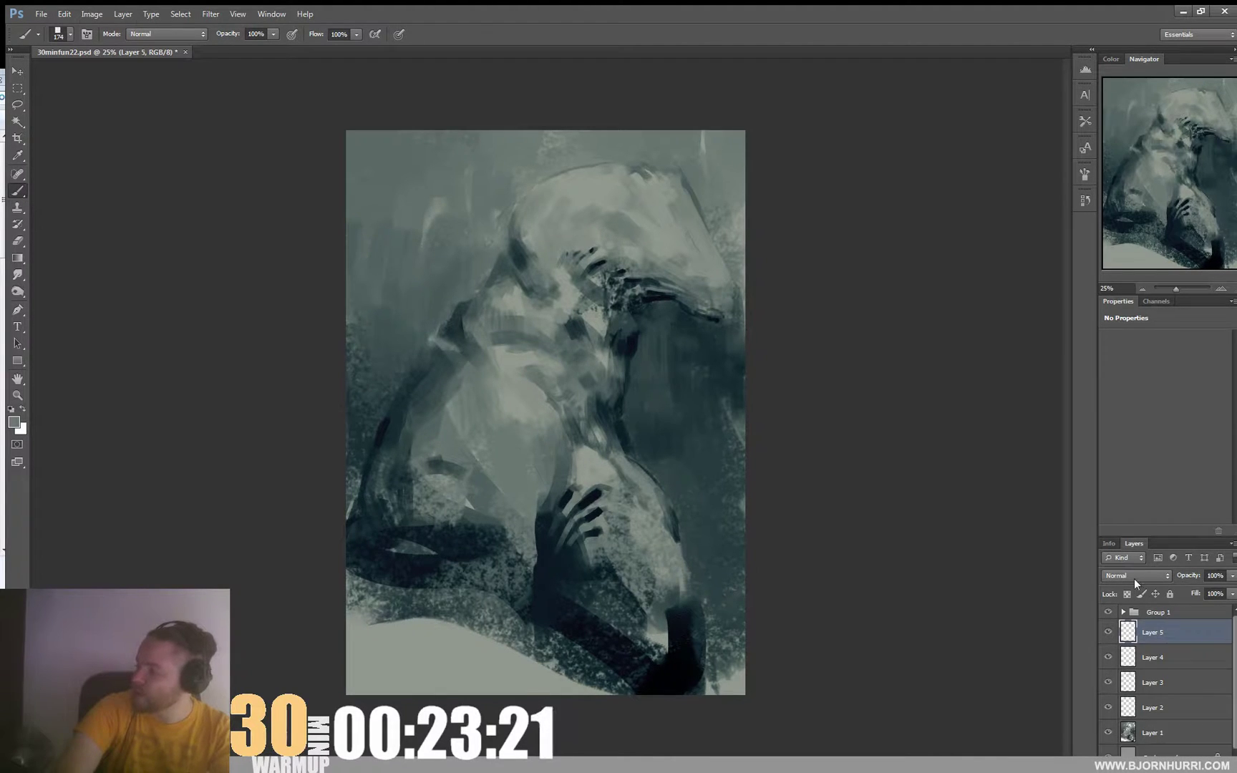
click(1134, 578)
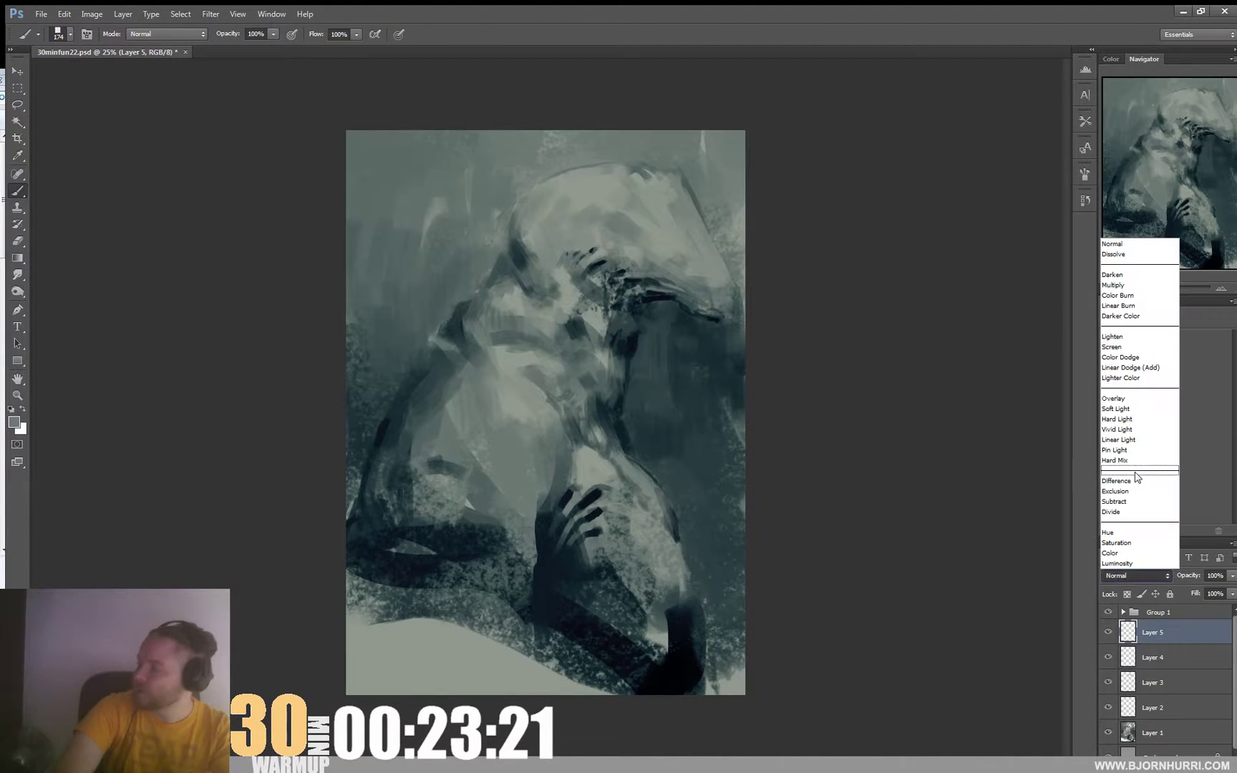
click(1122, 398)
Paint soft white highlights on the head and shoulder with the soft round brush at 380 px and 0% hardness.
key(d)
key(x)
right_click(634, 184)
click(702, 275)
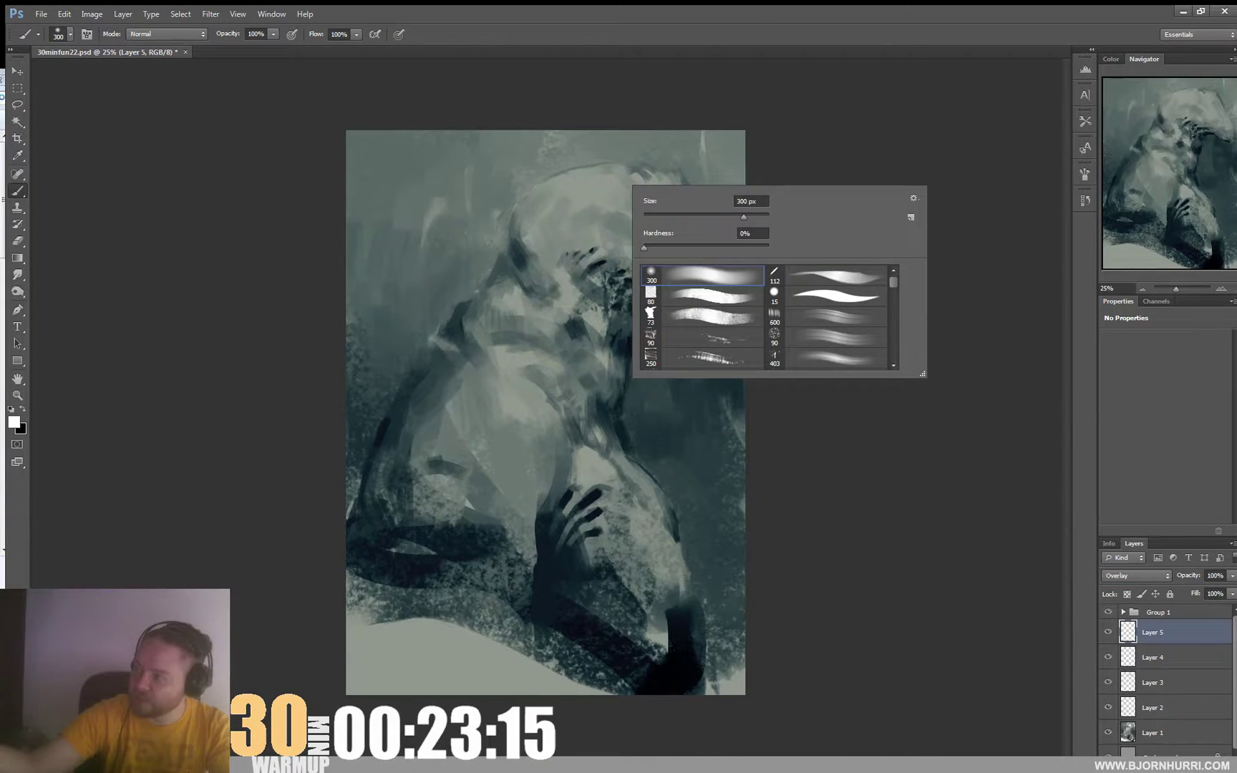
key(Return)
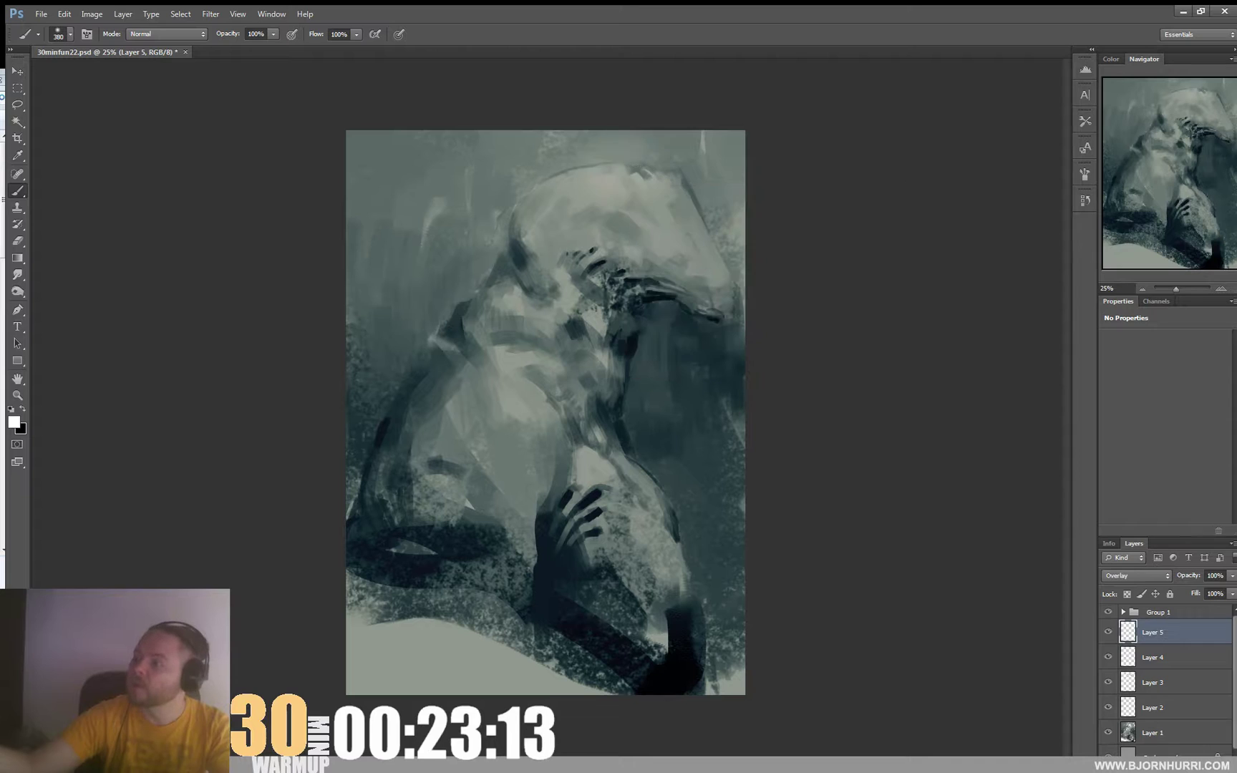
mouse_move(653, 185)
mouse_down()
mouse_move(555, 258)
mouse_move(512, 401)
mouse_move(523, 372)
mouse_up()
mouse_move(572, 426)
mouse_down()
mouse_move(534, 333)
mouse_move(559, 331)
mouse_move(544, 244)
mouse_move(566, 184)
mouse_move(633, 174)
mouse_up()
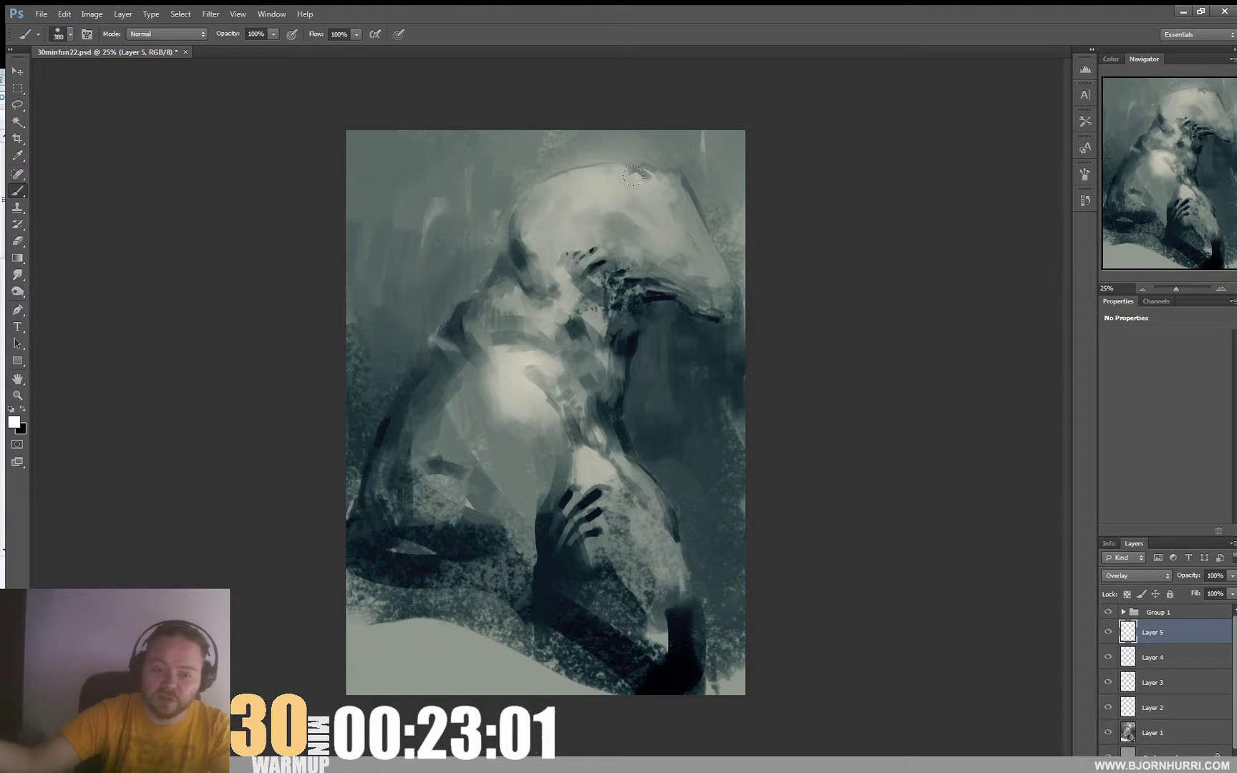
mouse_move(658, 207)
mouse_down()
mouse_move(636, 186)
mouse_move(664, 202)
mouse_move(571, 189)
mouse_up()
Erase the highlight glow spilling over the top and back edge of the head with a 135 px eraser.
key(e)
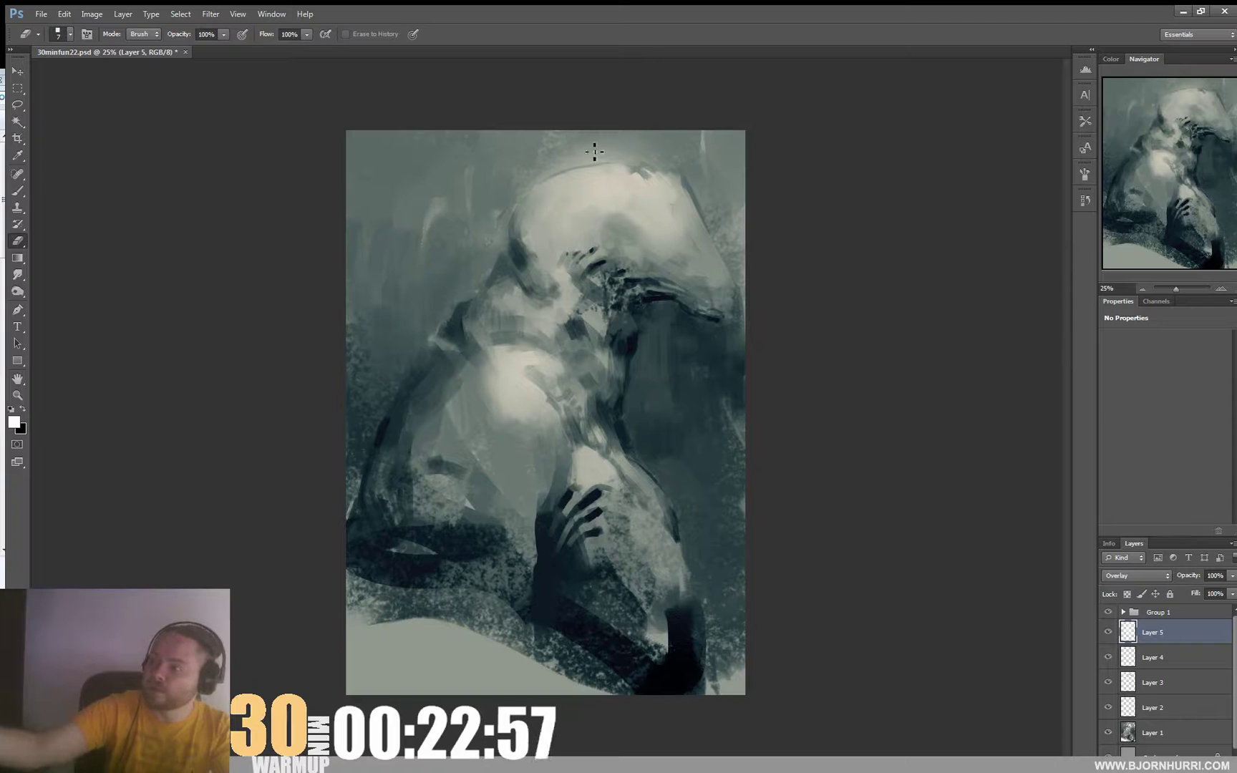
right_click(599, 155)
click(693, 189)
mouse_move(554, 150)
mouse_down()
mouse_move(658, 143)
mouse_move(541, 164)
mouse_up()
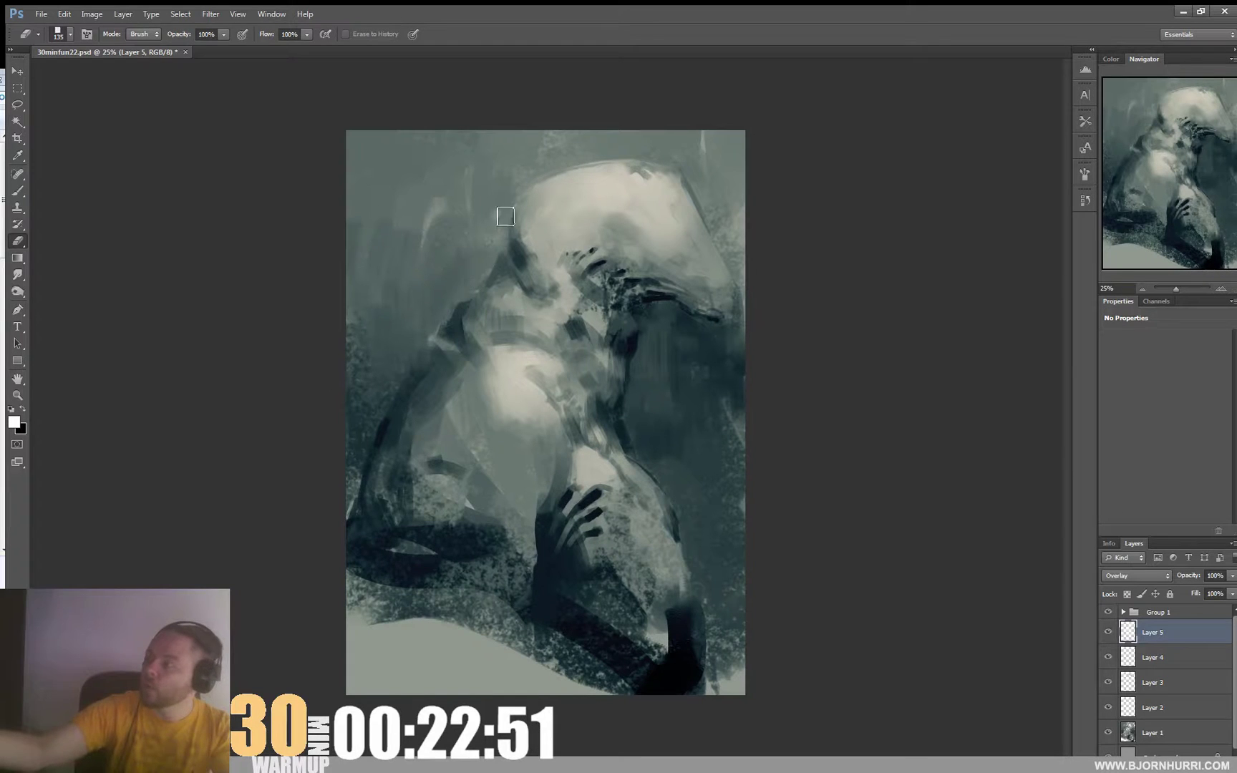
Extend the soft white highlights over the flank, front limb, neck and cheek with the 380 px brush.
key(b)
mouse_move(496, 448)
mouse_down()
mouse_move(465, 501)
mouse_move(451, 494)
mouse_move(476, 514)
mouse_up()
drag(593, 483, 673, 580)
drag(488, 348, 534, 299)
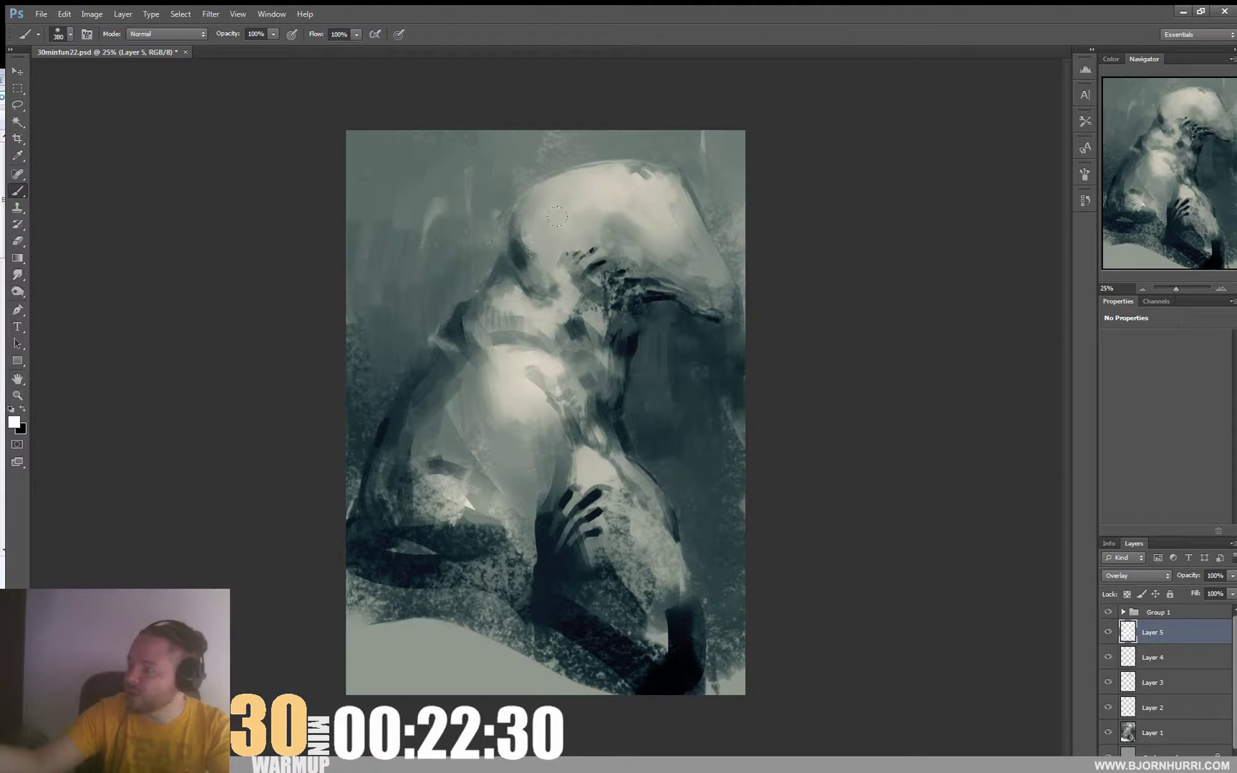
click(560, 239)
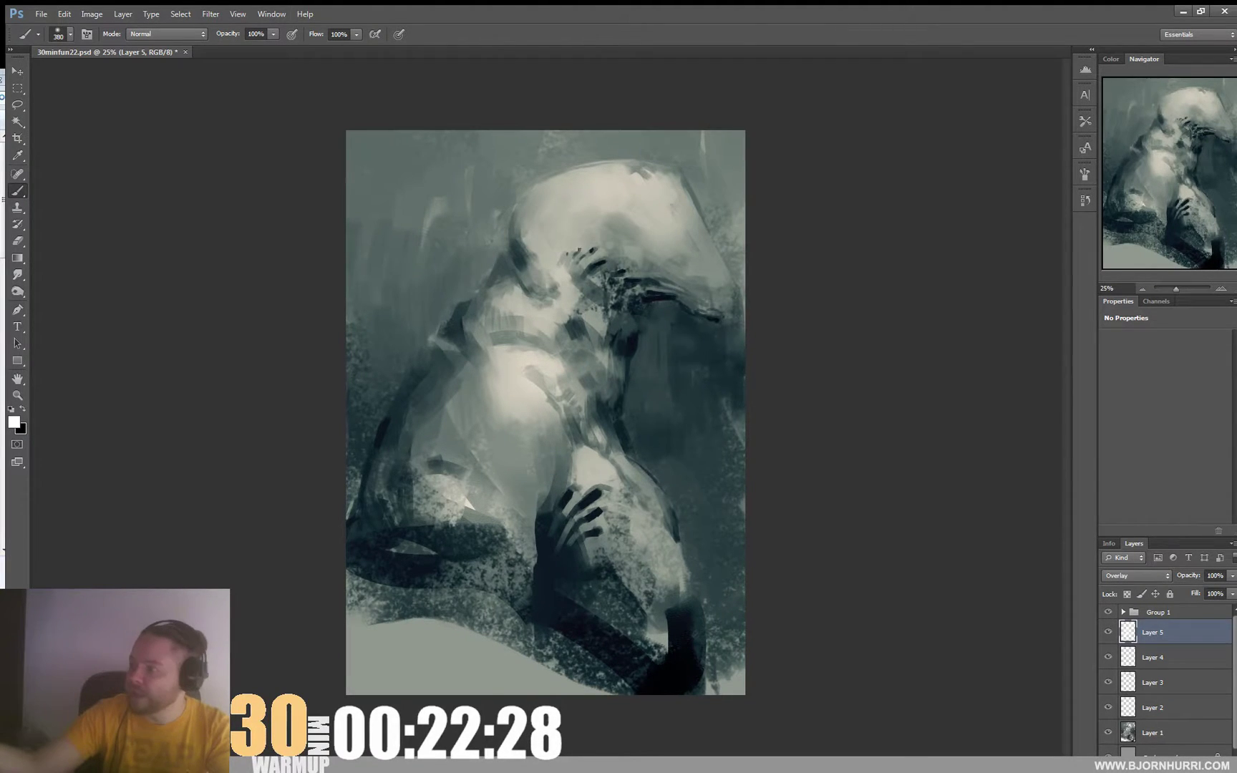
Add a new Normal-mode layer above Layer 5 and switch to the square textured brush at 162 px.
key(ctrl+shift+alt+n)
right_click(864, 262)
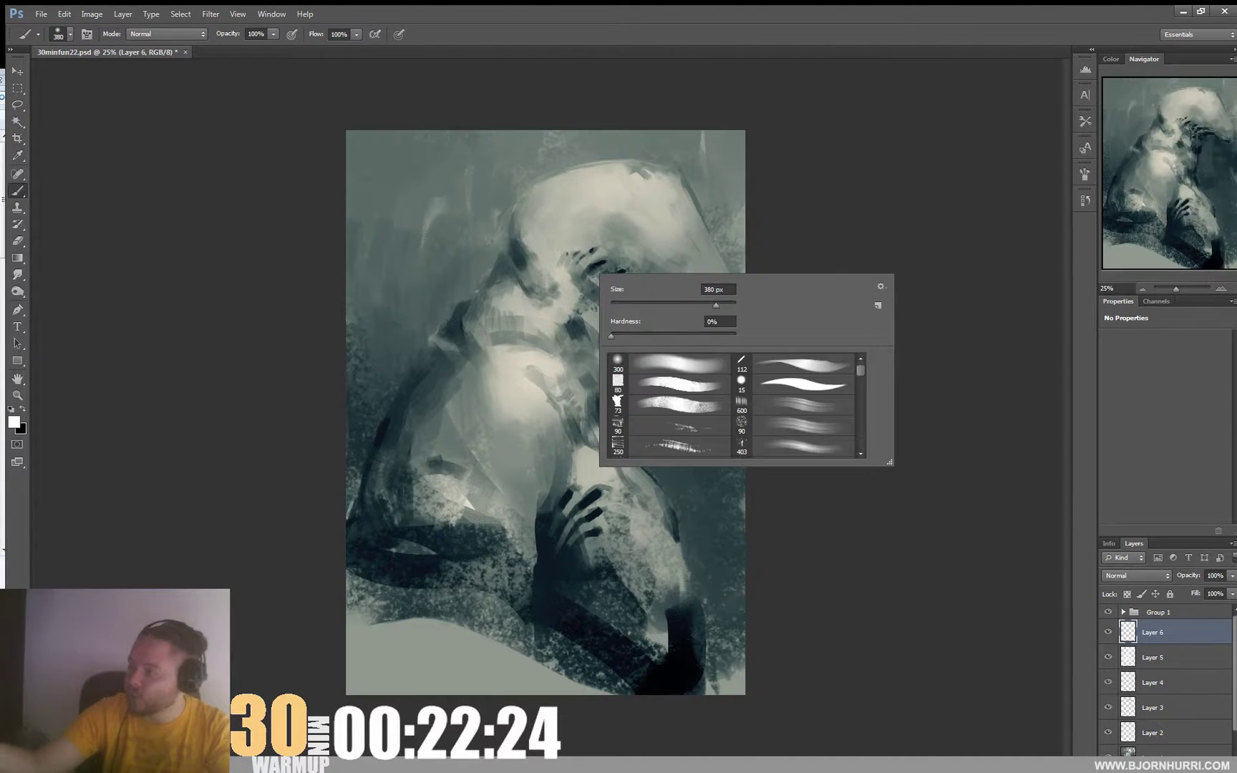
click(670, 385)
drag(660, 306, 693, 306)
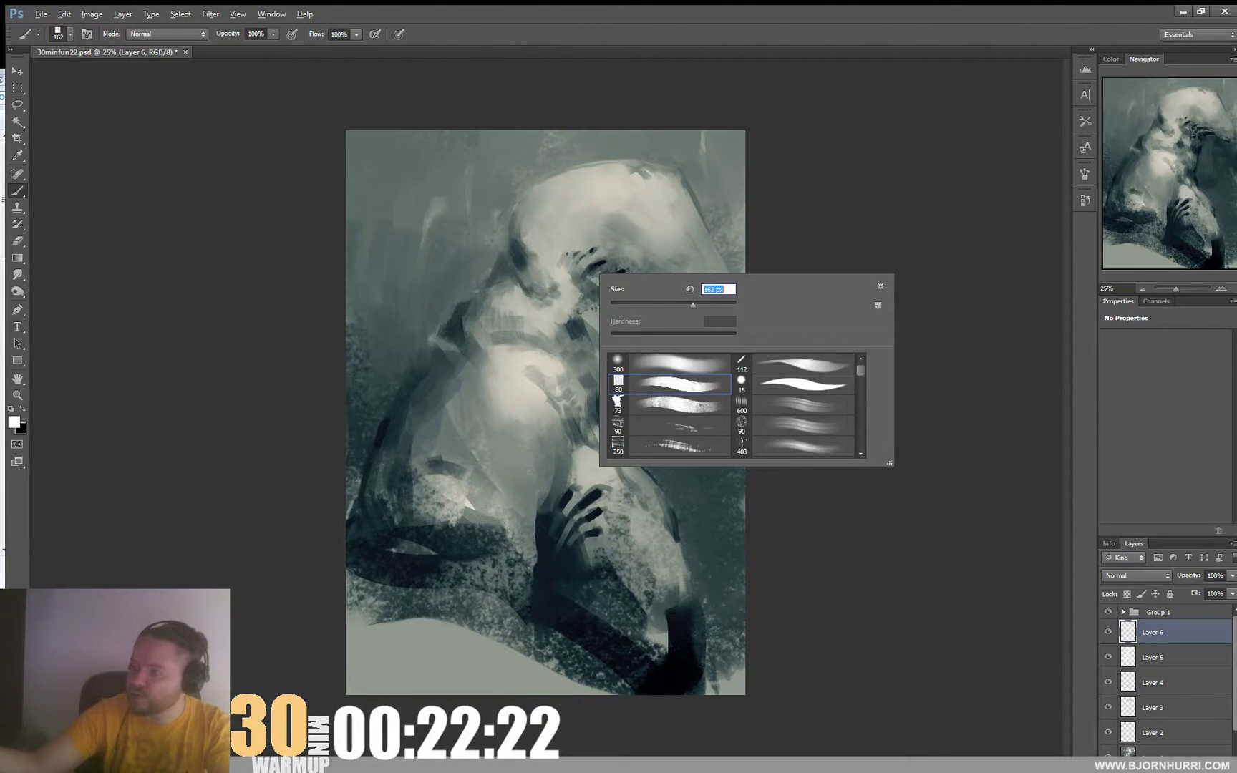
key(Return)
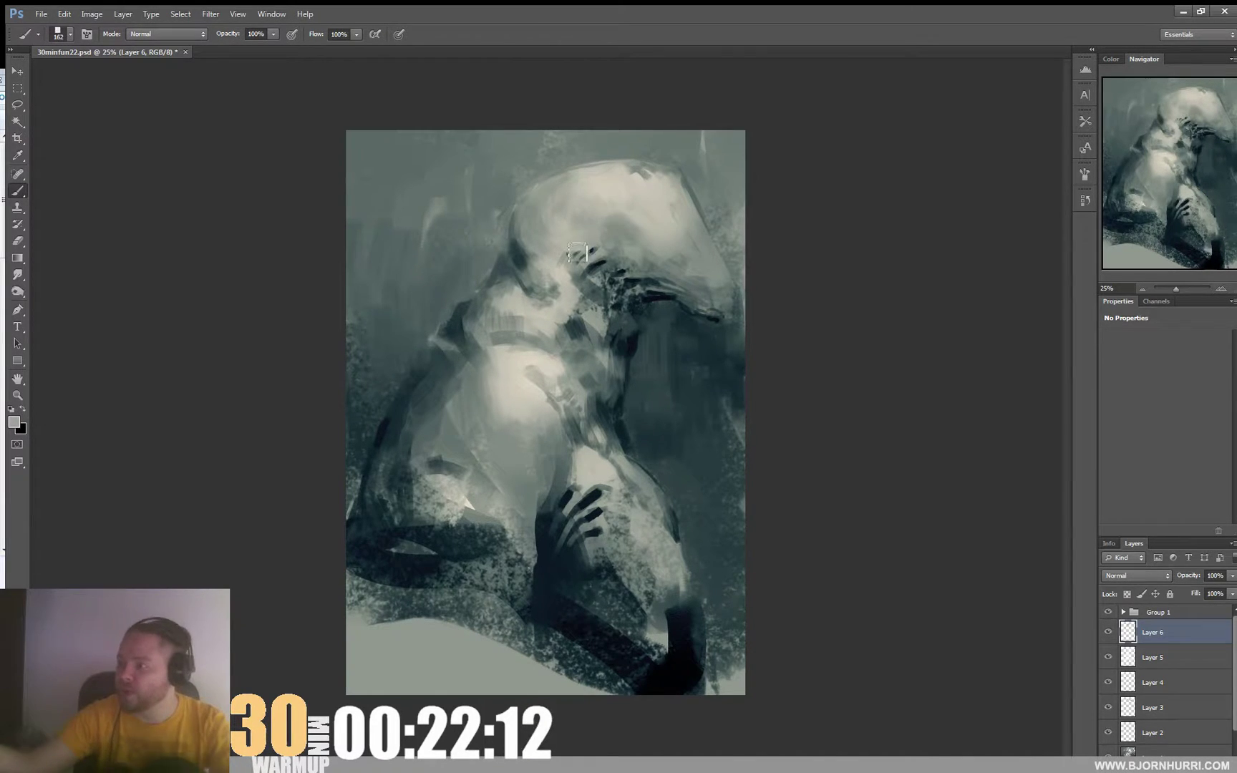
Refine the cheek and jaw area behind the eye with sampled light and dark tones using the 43 px brush.
right_click(607, 251)
click(646, 283)
click(544, 261)
alt+click(532, 262)
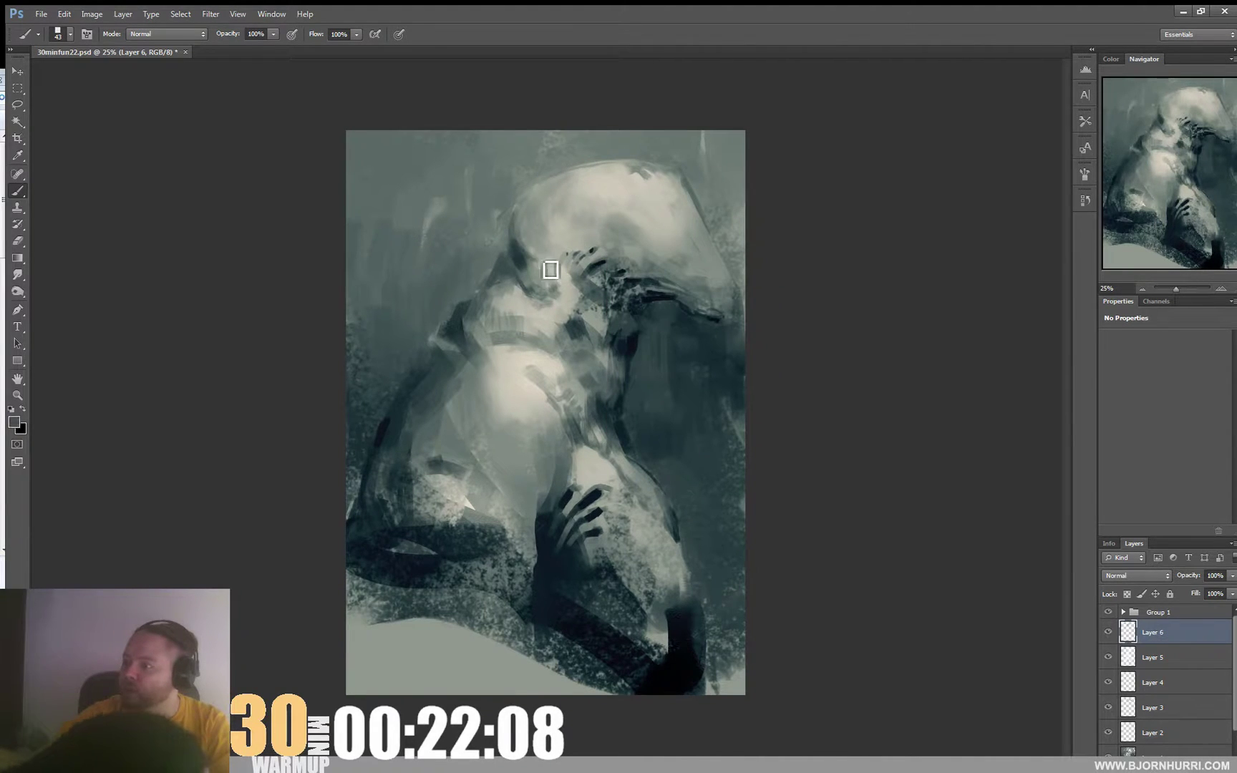
alt+click(571, 277)
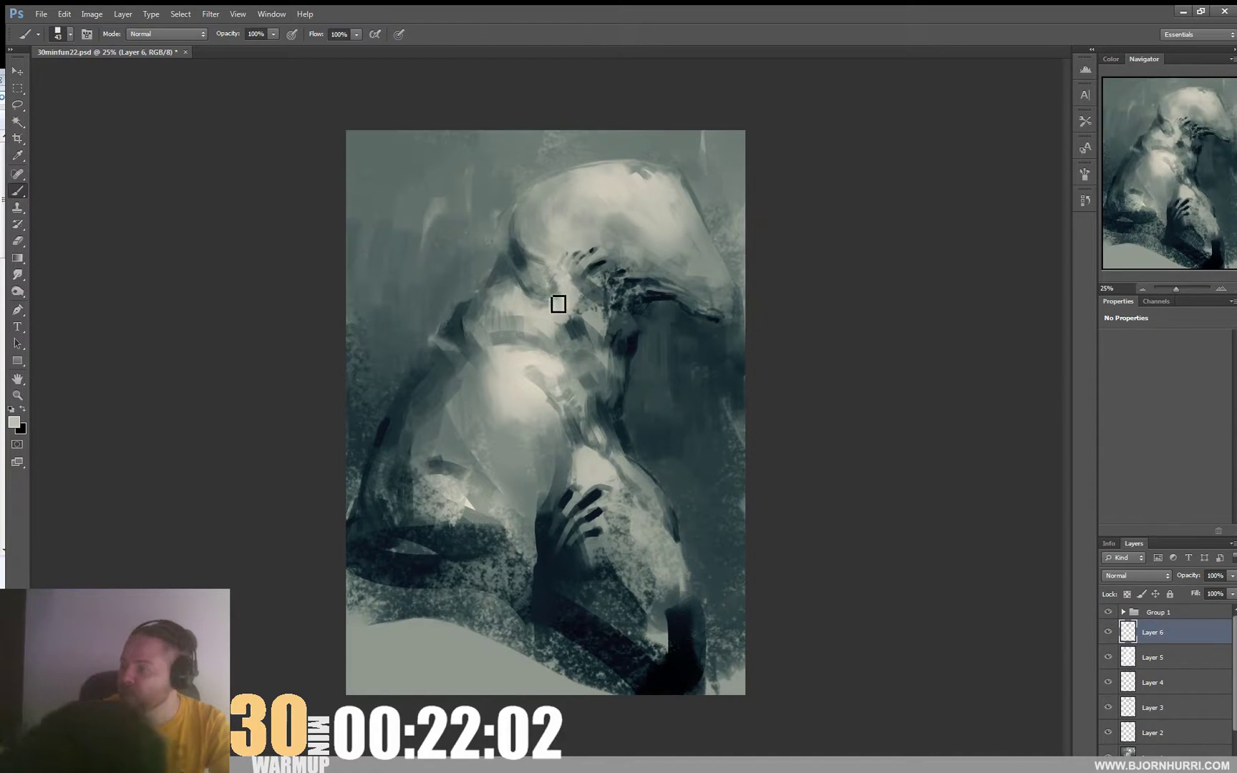
drag(529, 295, 563, 308)
alt+click(541, 292)
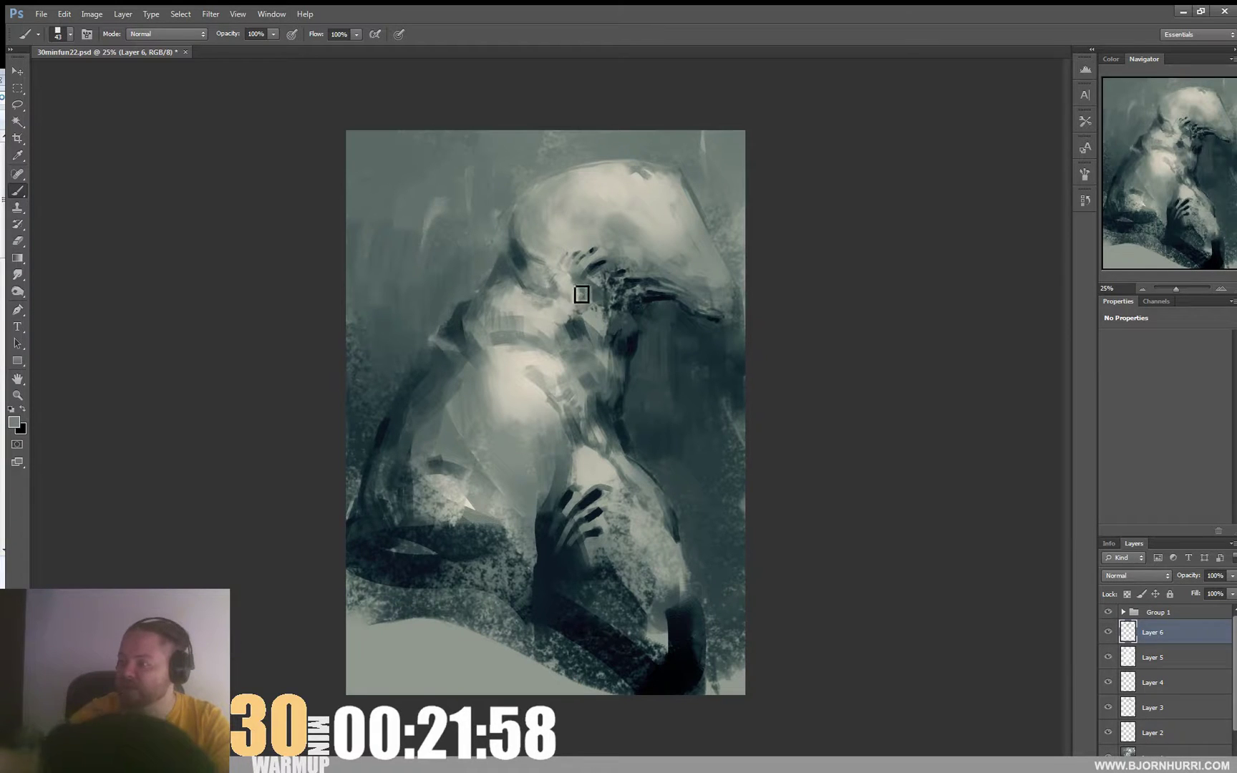
alt+click(566, 295)
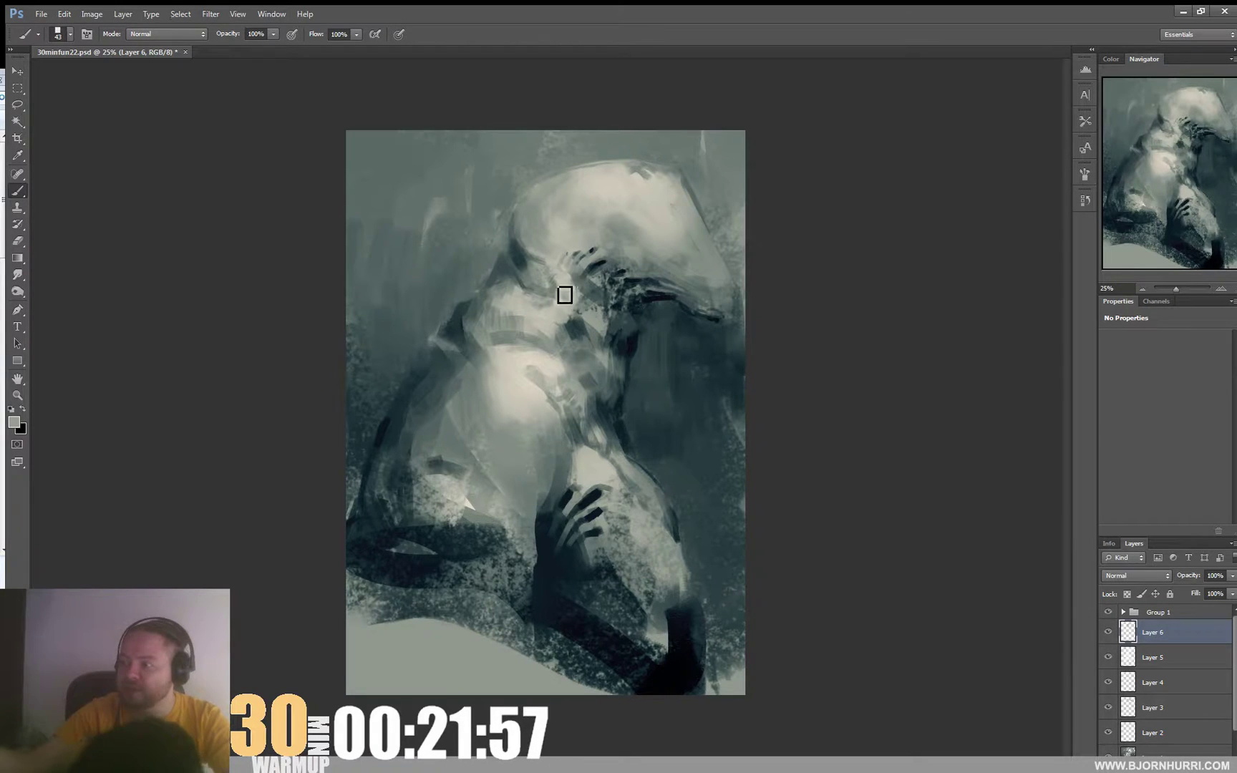
Rework the neck folds and darken the crease above the shoulder with sampled tones.
drag(519, 300, 511, 320)
alt+click(488, 309)
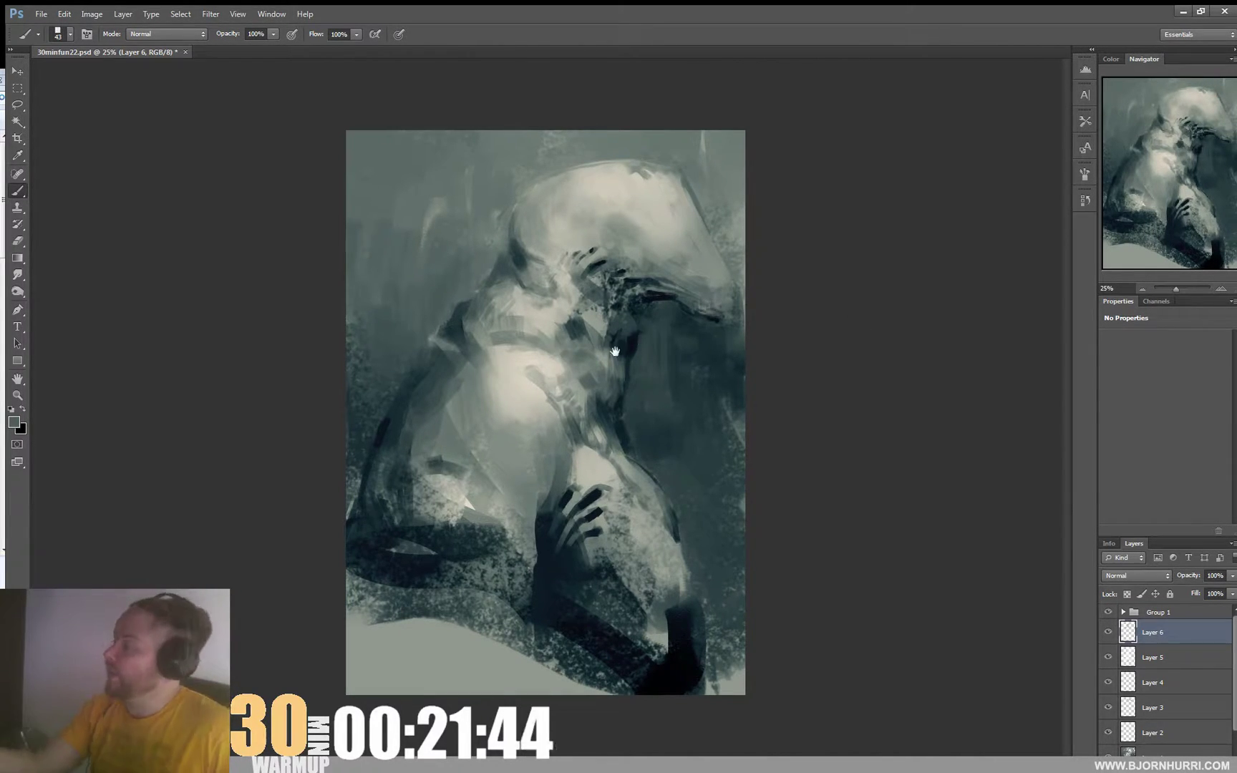
alt+click(498, 348)
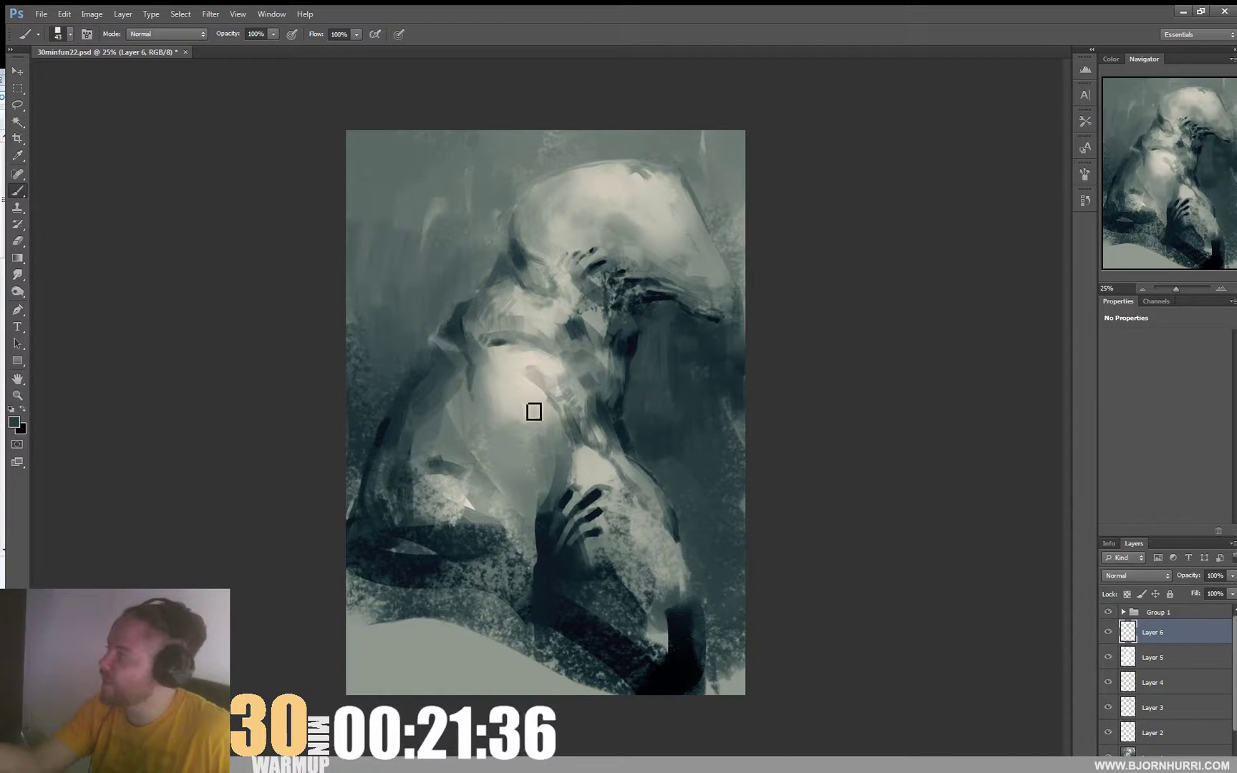
Define the folds along the shoulder and flank with sampled light and dark tones, using a larger brush.
right_click(510, 440)
click(496, 448)
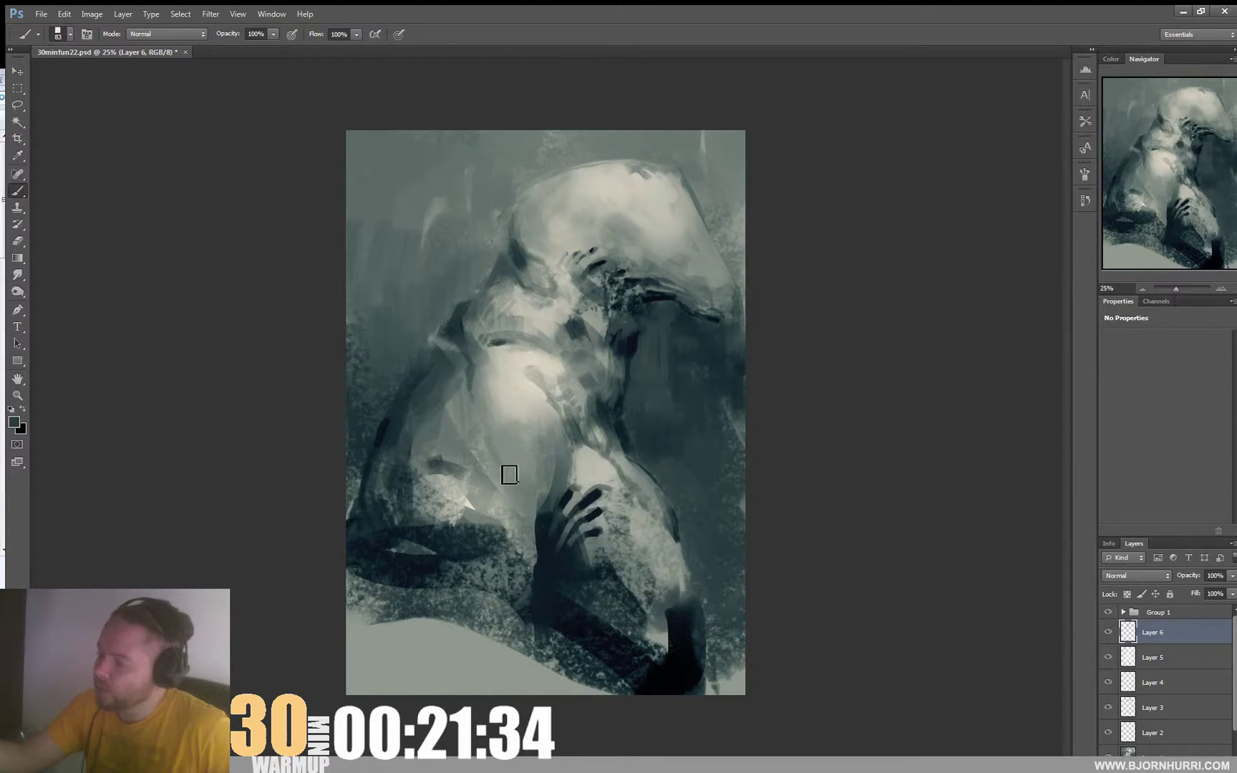
alt+click(488, 428)
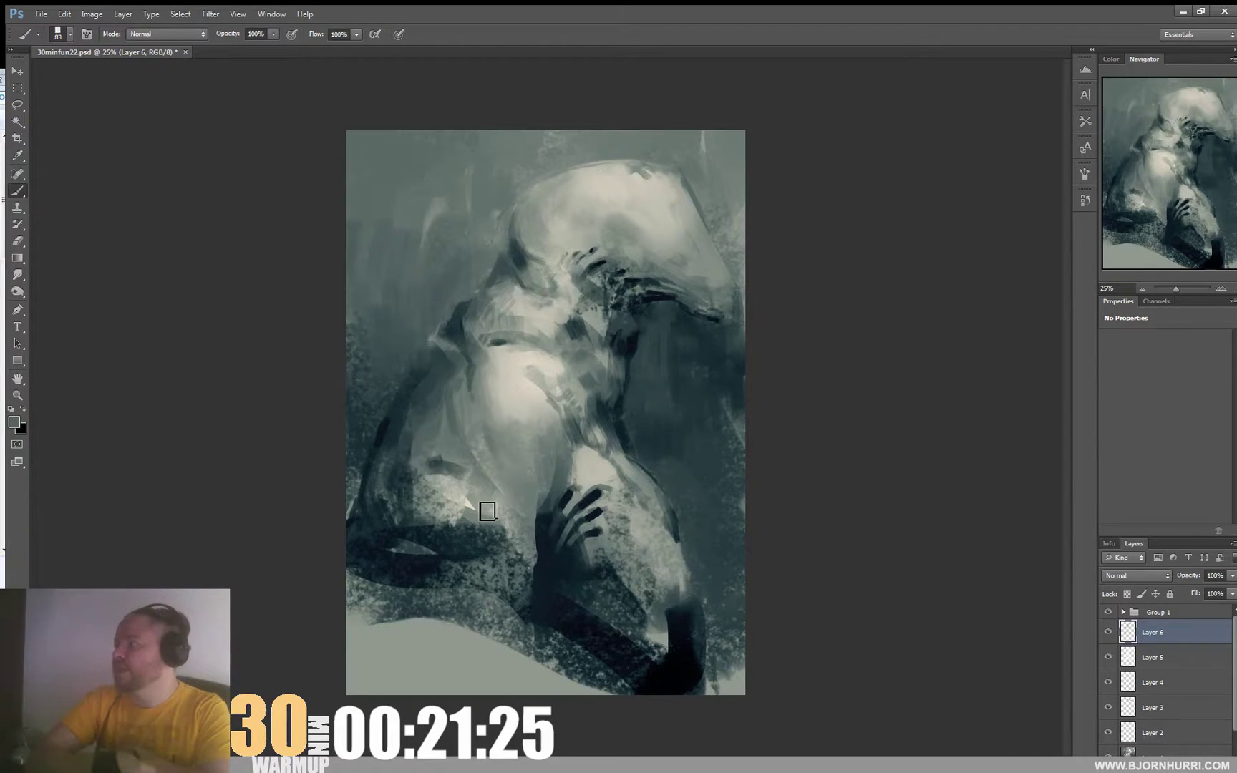
alt+click(499, 389)
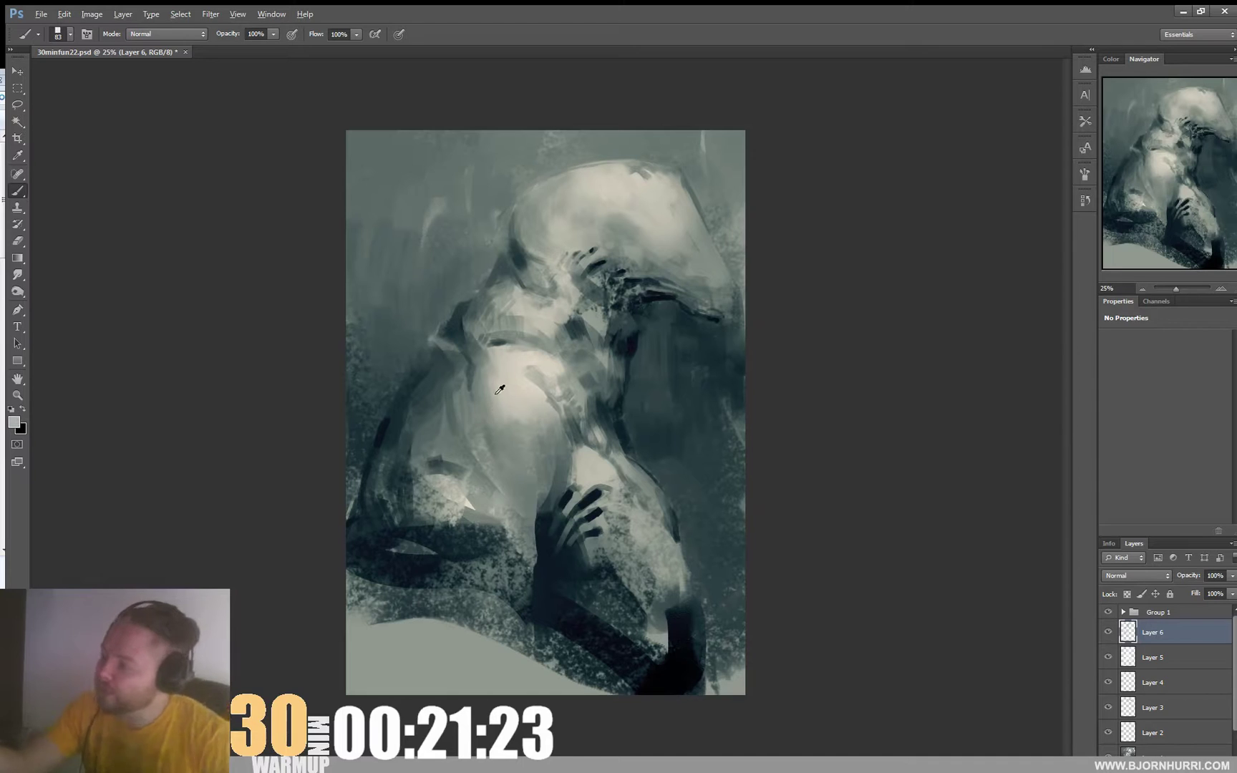
drag(469, 402, 473, 423)
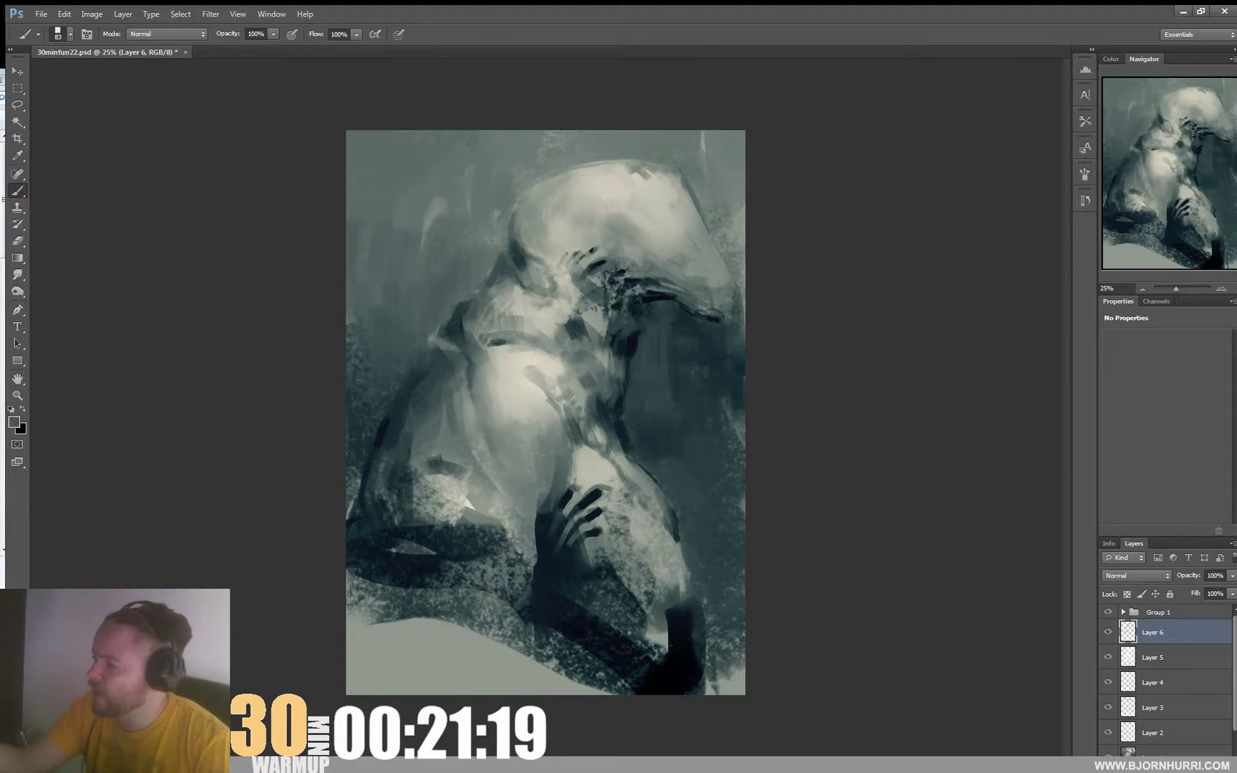
alt+click(534, 401)
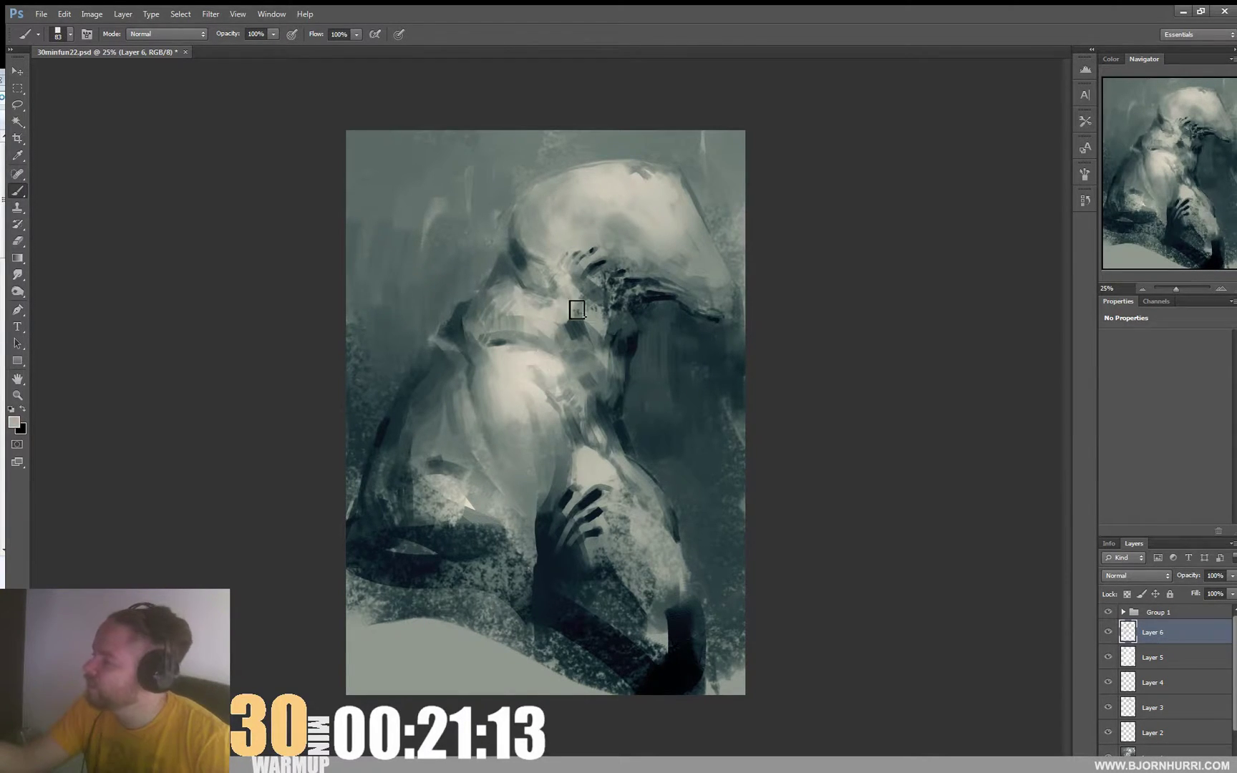
Blend the throat area beneath the jaw with sampled light and dark tones.
alt+click(602, 340)
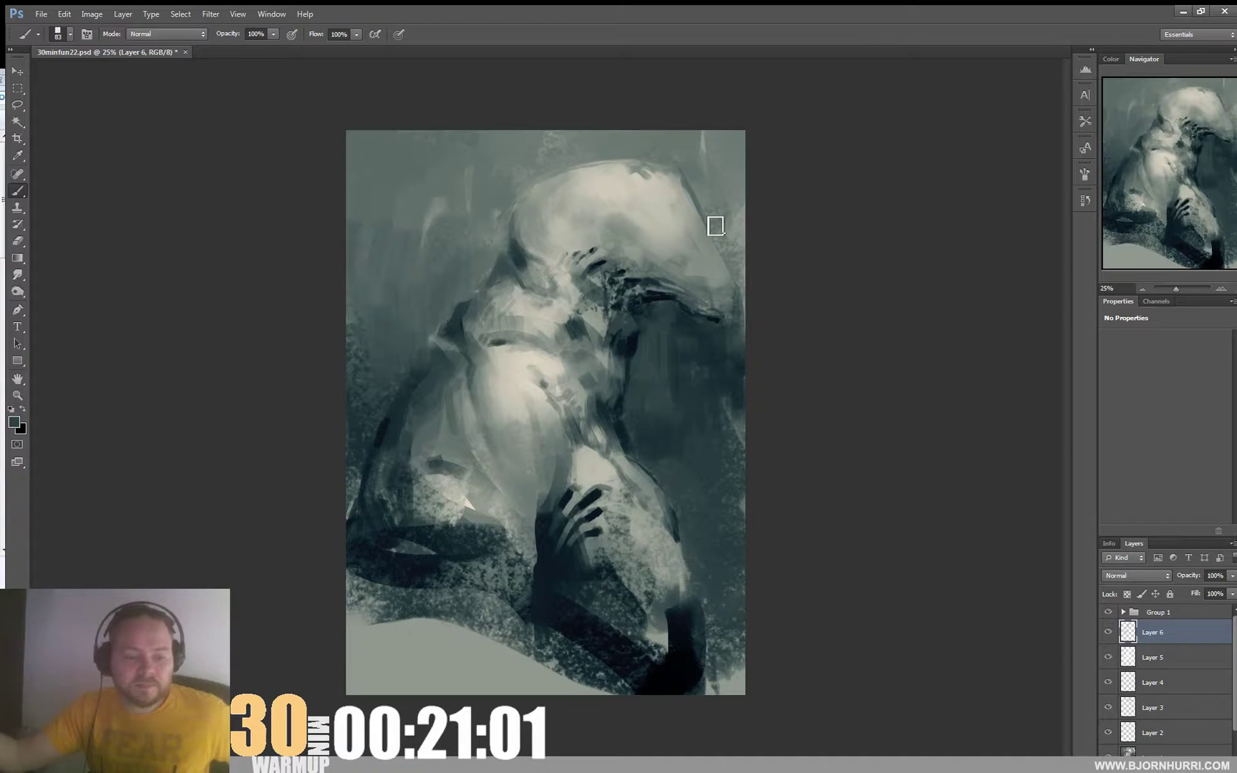
alt+click(568, 318)
drag(574, 339, 581, 319)
alt+click(582, 320)
Add dark accents to the throat below the jaw with a sampled near-black tone, using 22 px and 50 px brushes.
alt+click(632, 330)
right_click(602, 322)
click(625, 351)
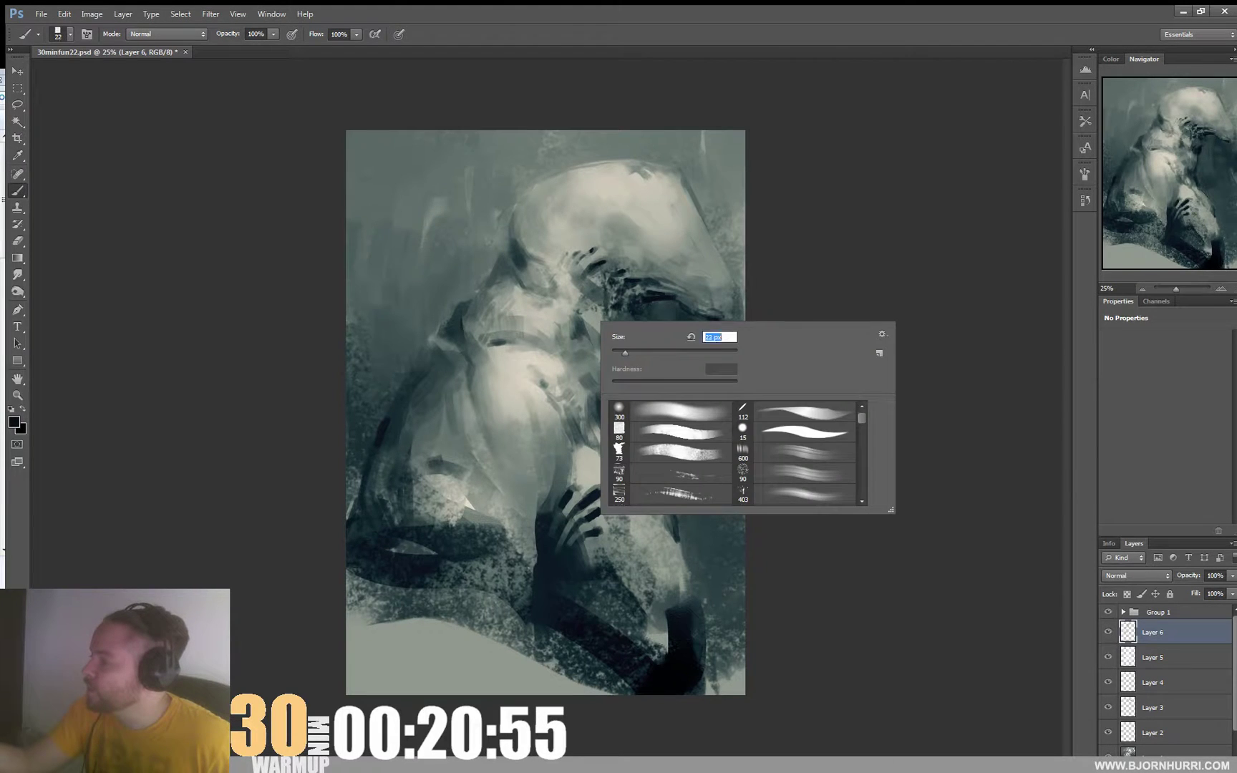
click(587, 317)
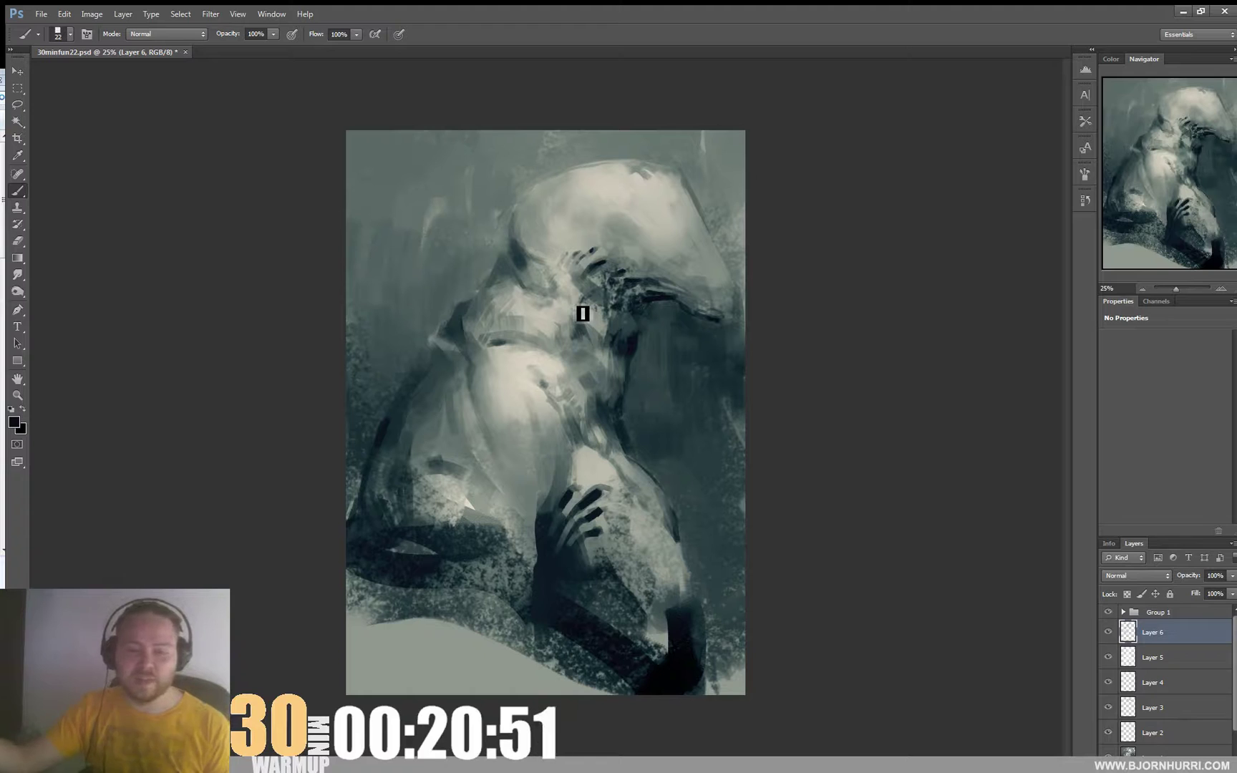
right_click(651, 310)
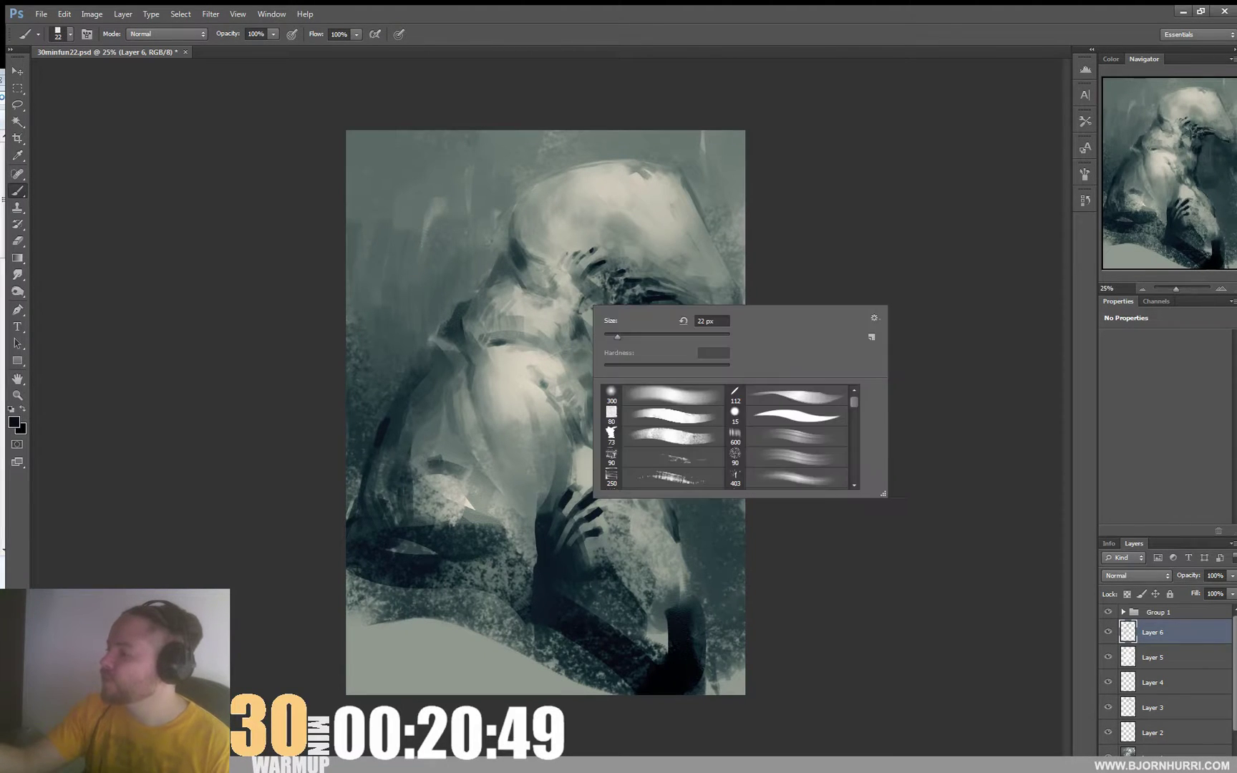
key(Return)
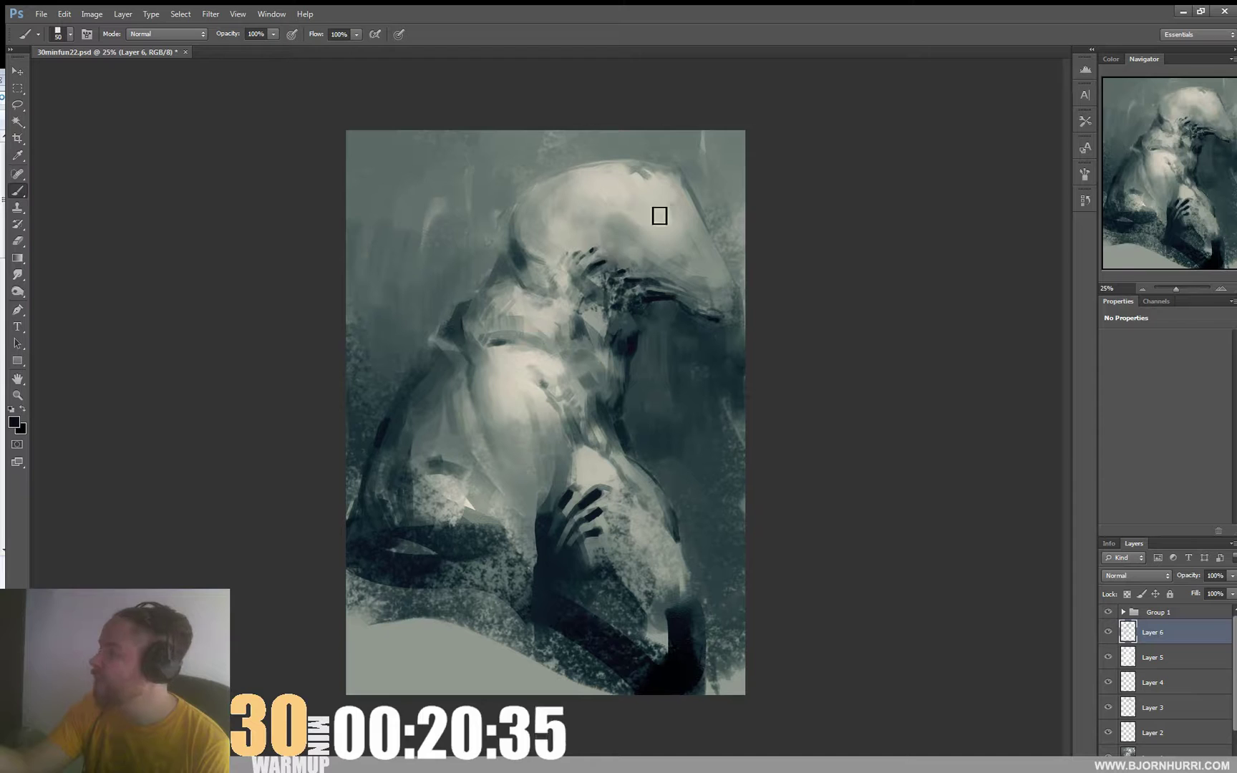
Blend the head and the fold above the shoulder with sampled mid-tones, using a larger brush.
right_click(614, 228)
click(679, 259)
click(601, 226)
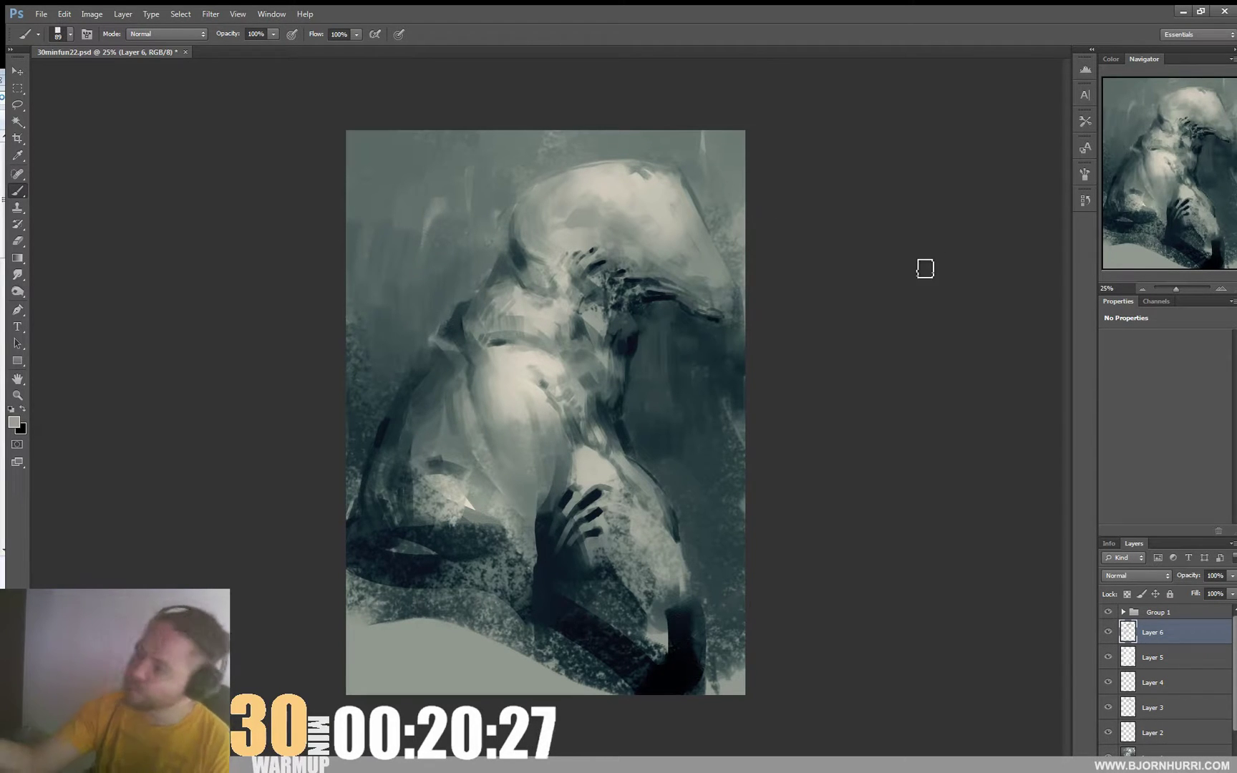
alt+click(487, 349)
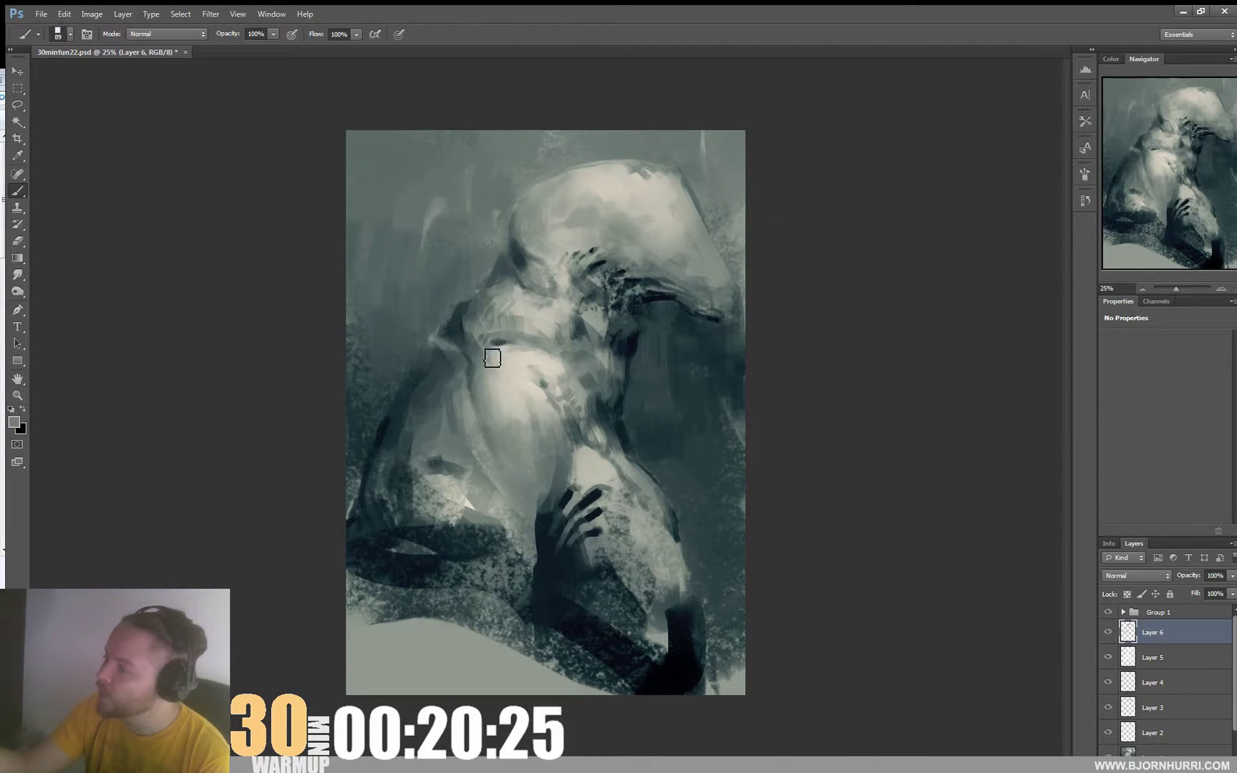
alt+click(499, 341)
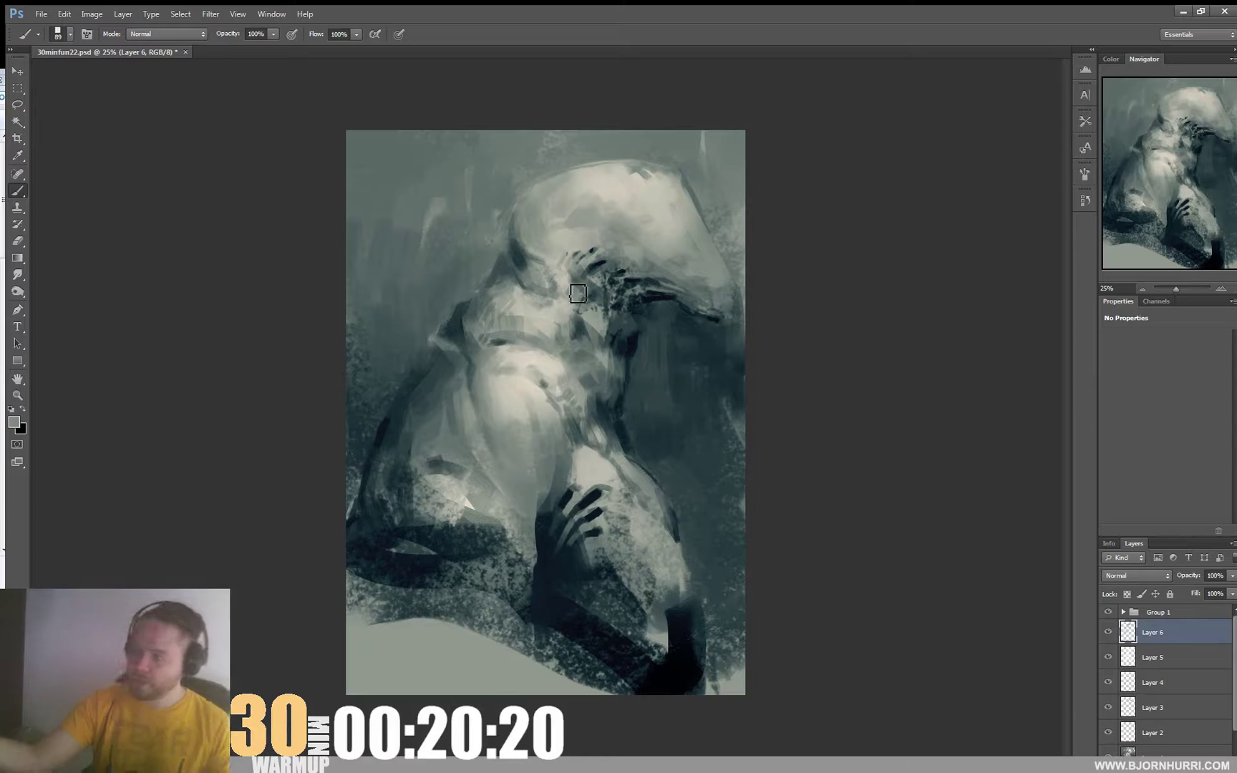
Refine the crown and front edge of the head with sampled light and dark tones, reducing the brush to 39 px.
alt+click(621, 189)
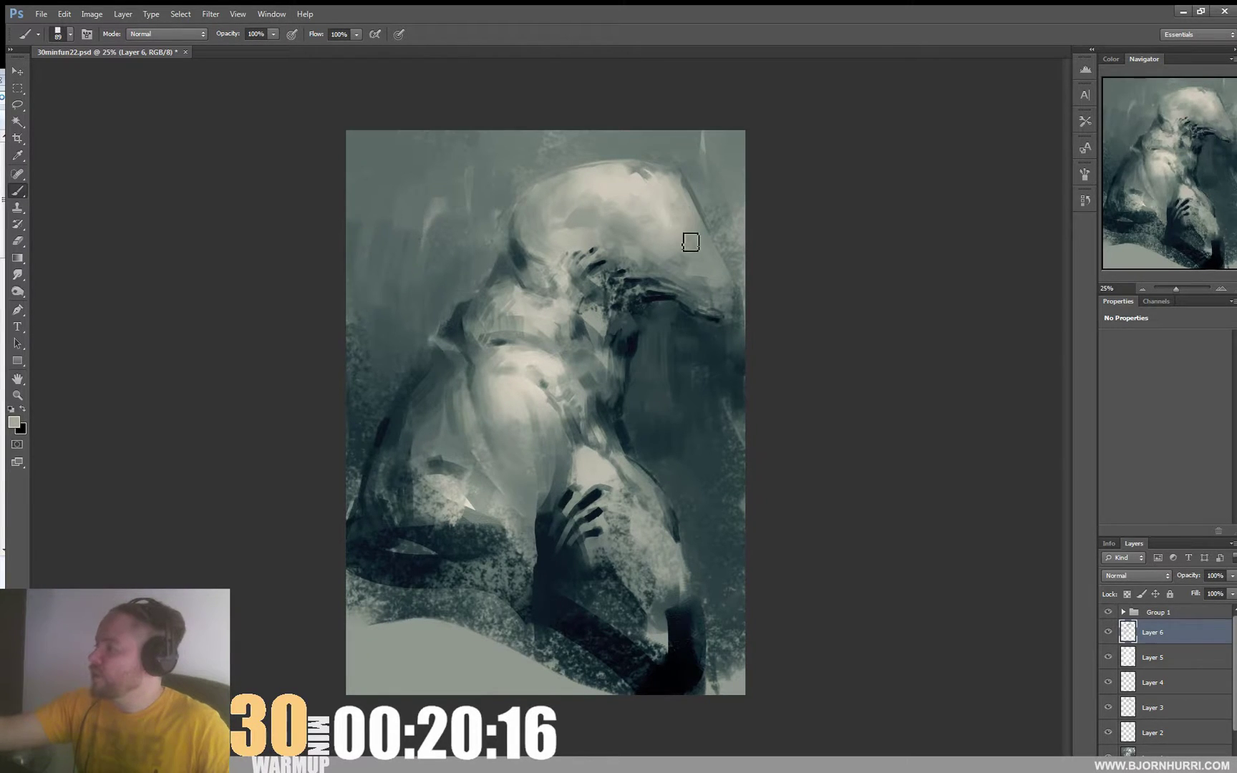
alt+click(668, 207)
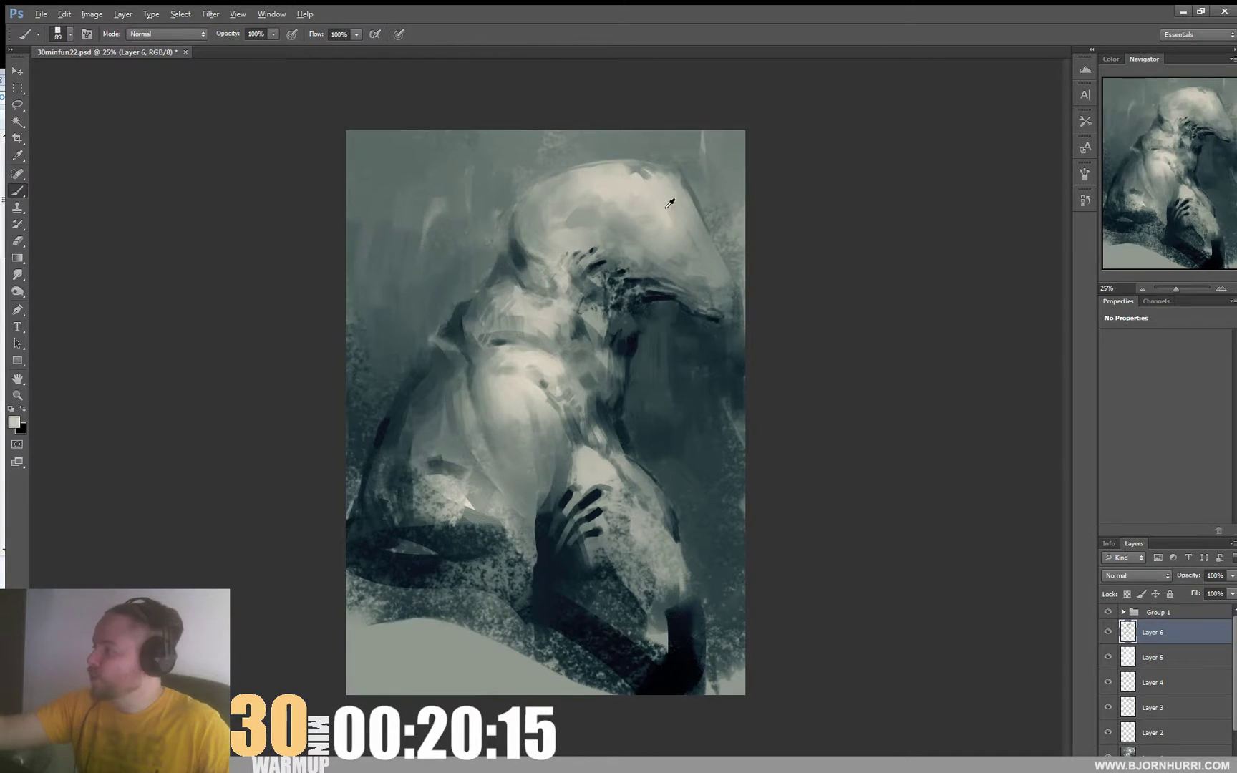
alt+click(673, 169)
right_click(687, 220)
click(732, 258)
click(668, 192)
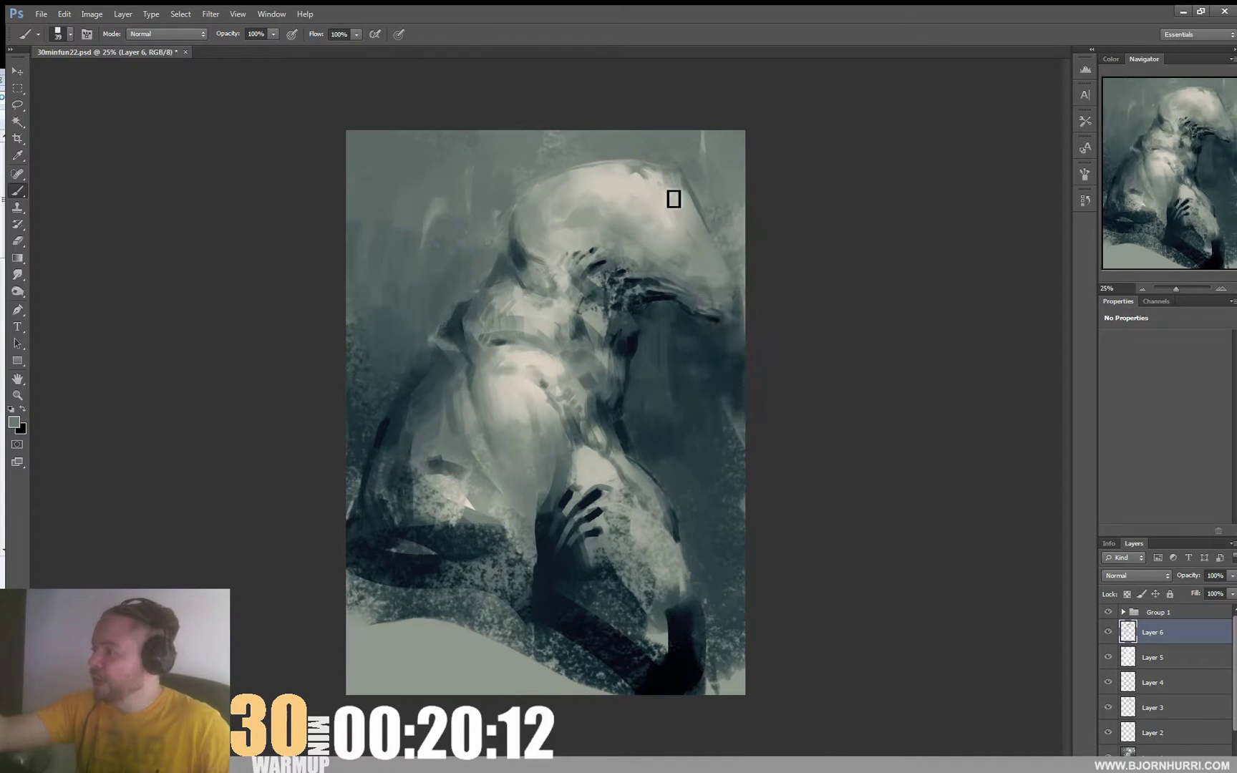
alt+click(695, 213)
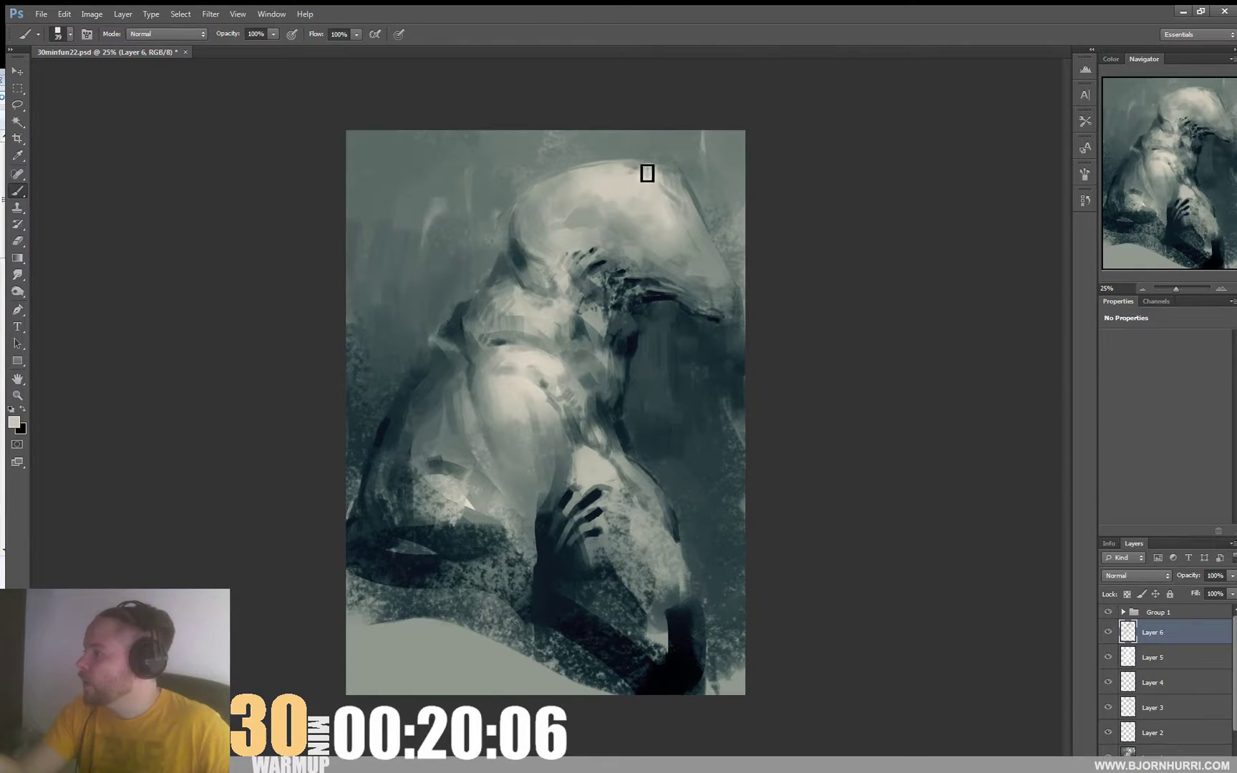
Add a new layer and shade the back of the head with sampled tones, using a 67 px brush.
right_click(613, 191)
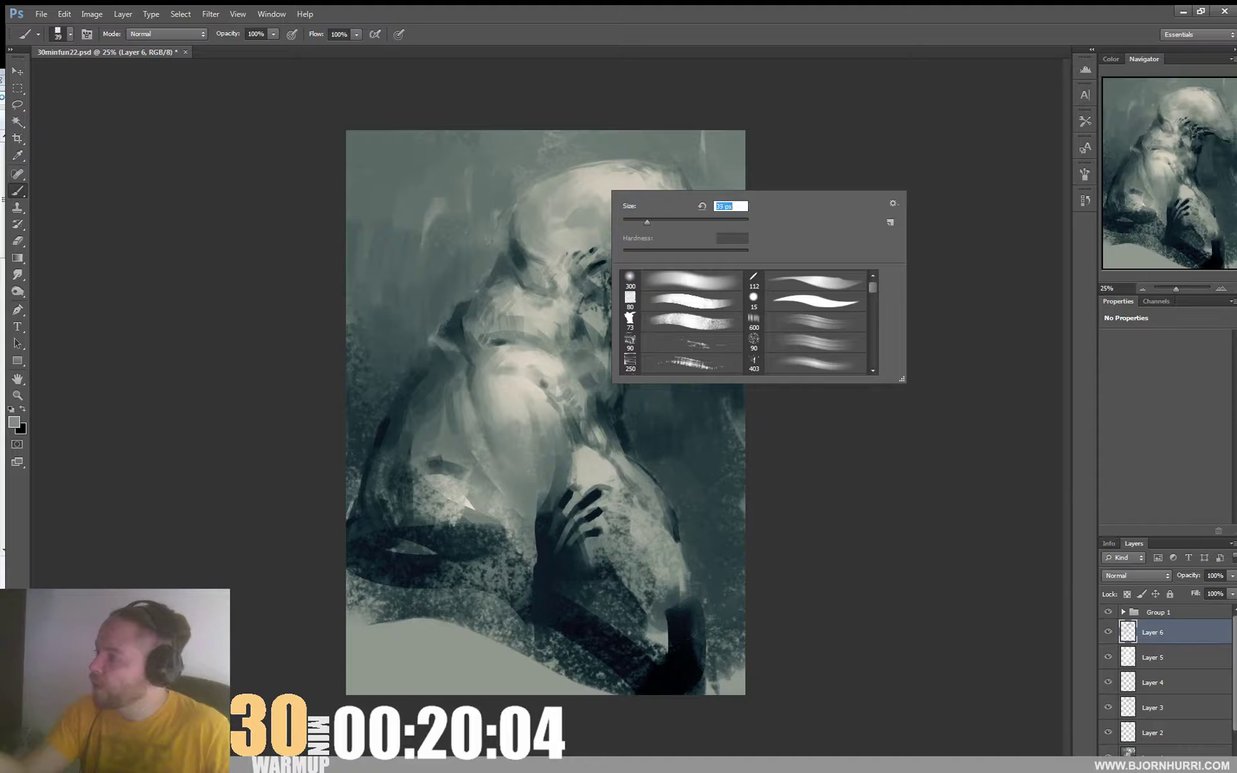
alt+click(515, 247)
key(ctrl+alt+shift+n)
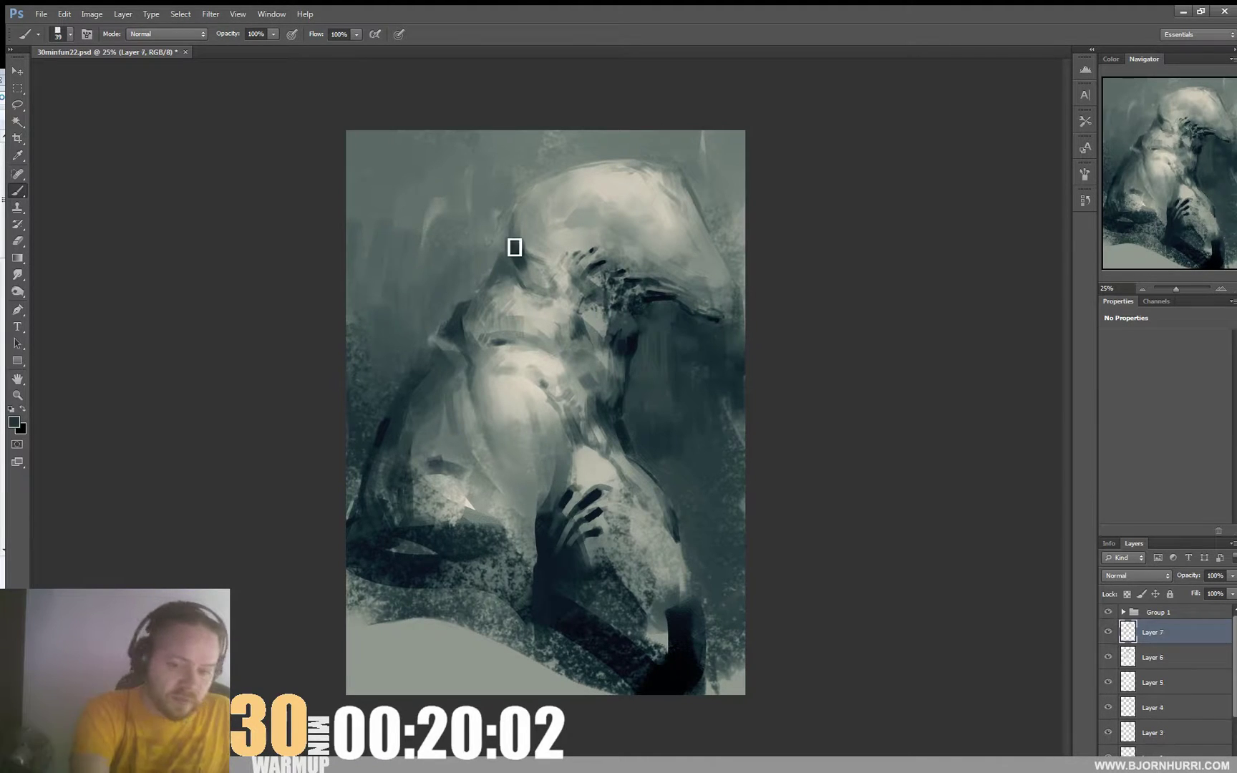
right_click(535, 219)
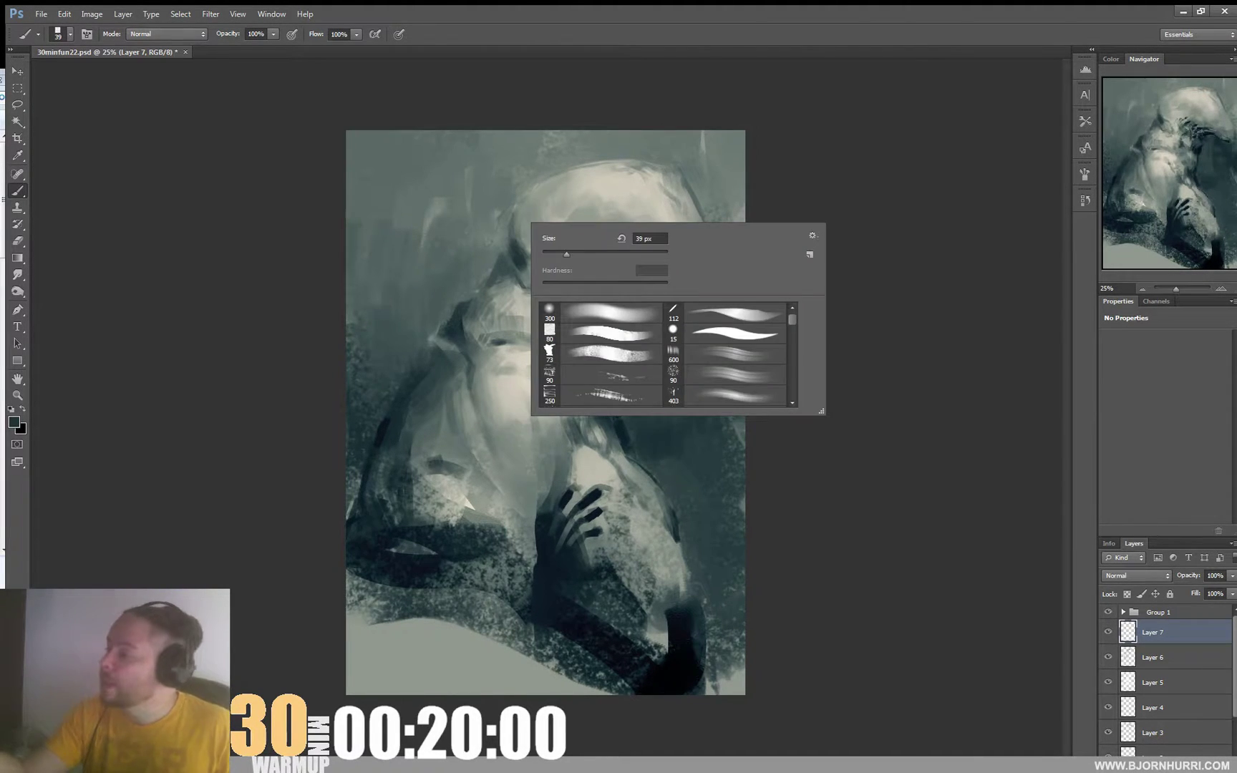
click(582, 254)
drag(543, 193, 544, 206)
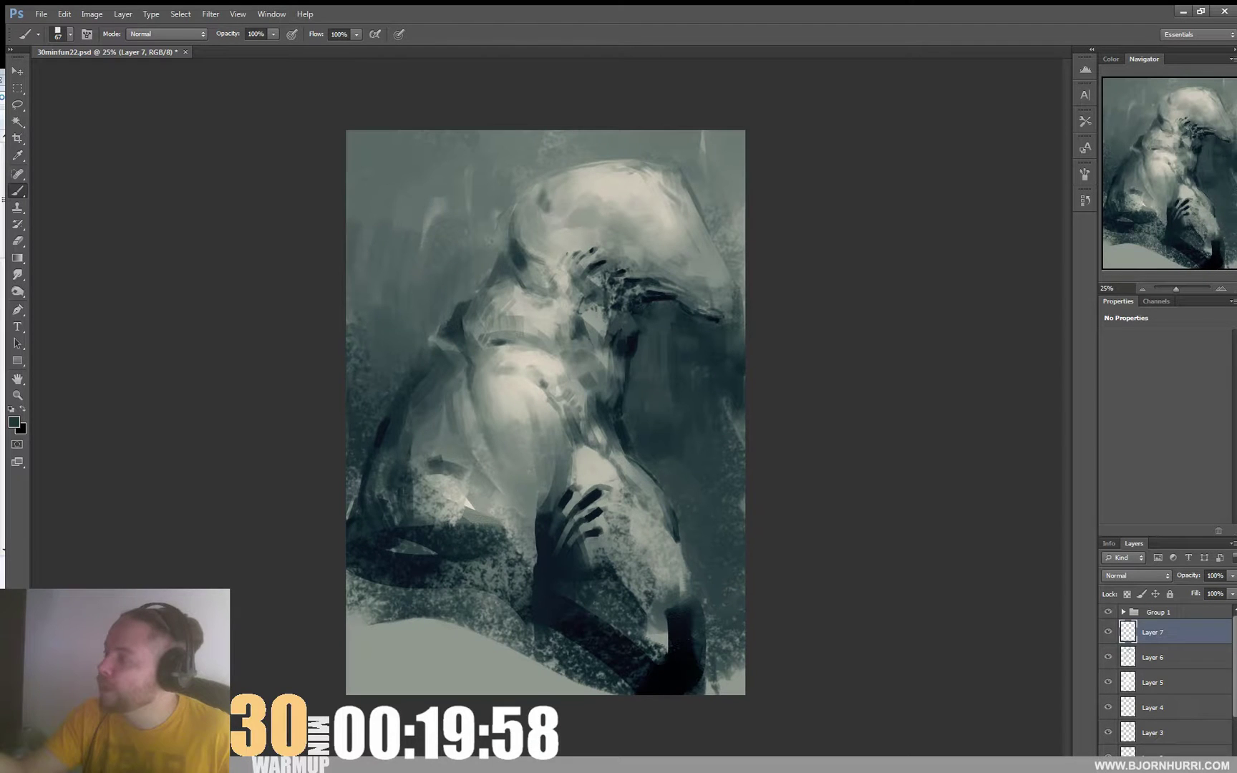
alt+click(548, 203)
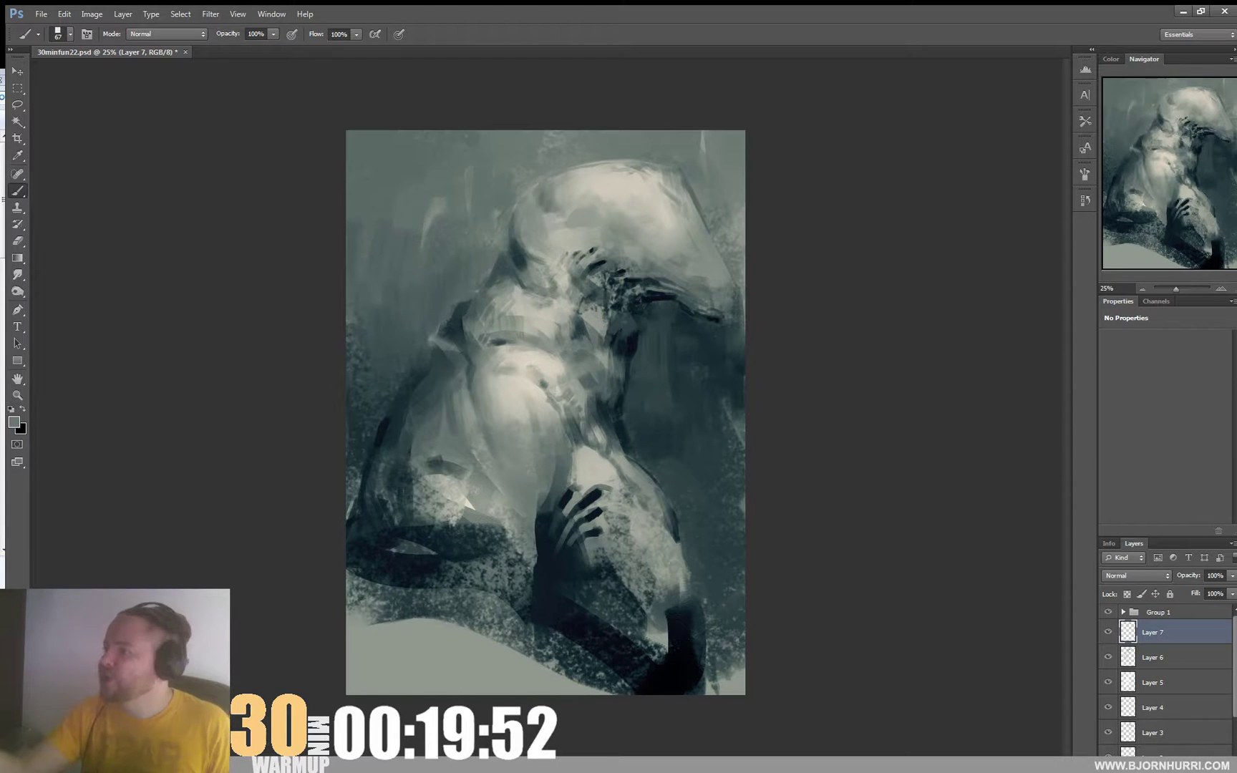
mouse_move(508, 220)
mouse_down()
mouse_move(509, 232)
mouse_move(495, 219)
mouse_move(521, 202)
mouse_up()
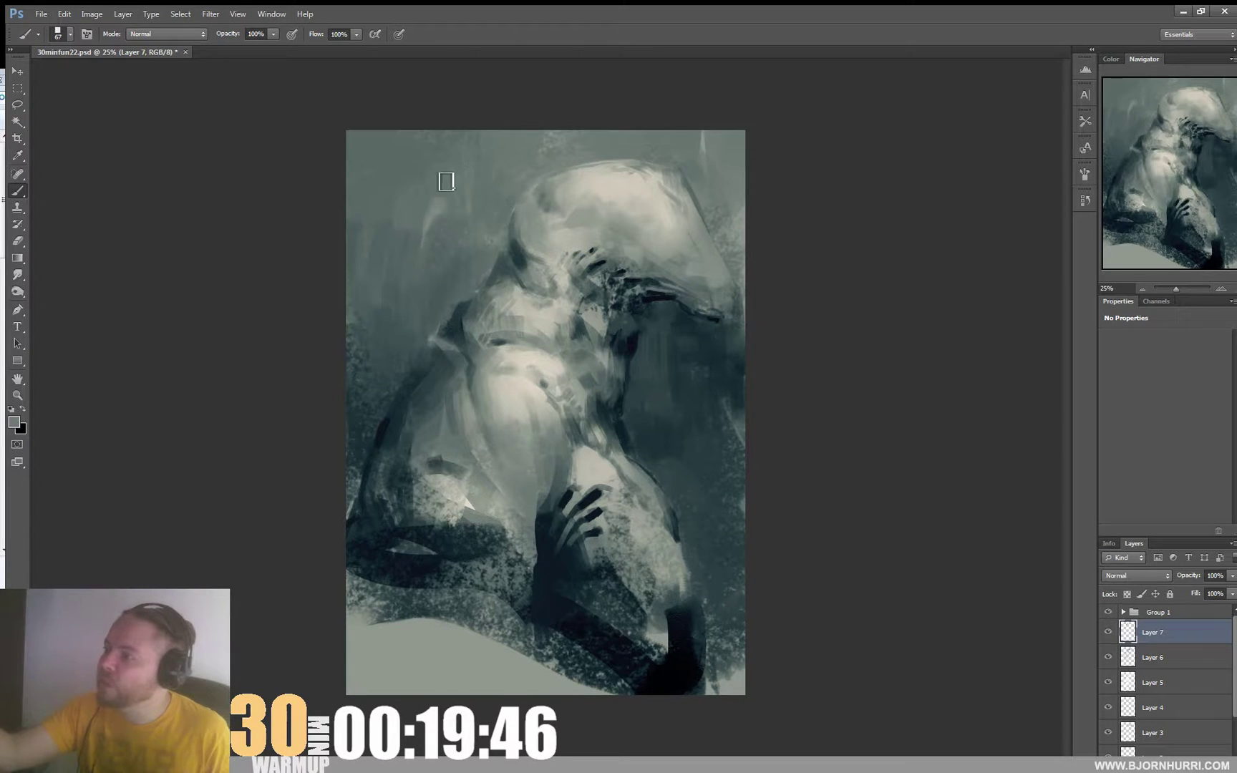
Repaint the background behind the creature with a sampled grey-green tone, using a 172 px brush.
alt+click(416, 179)
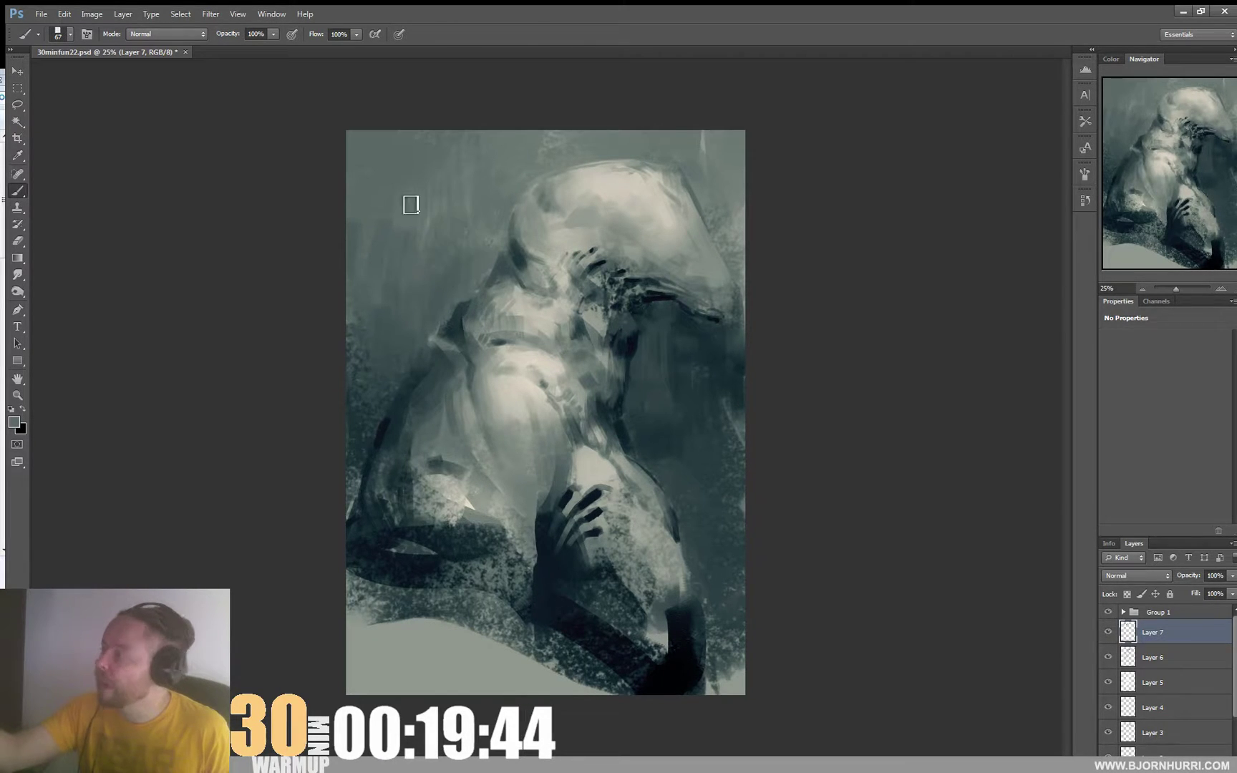
right_click(402, 224)
click(471, 256)
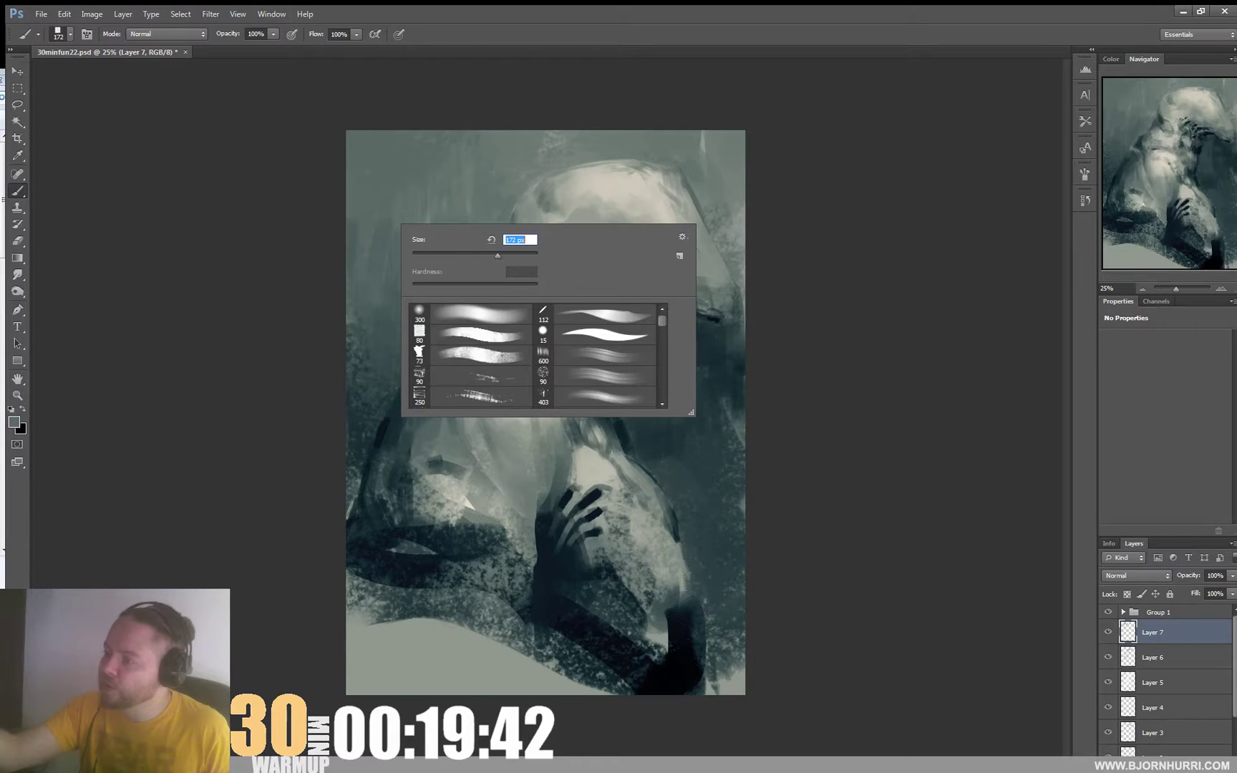
click(368, 316)
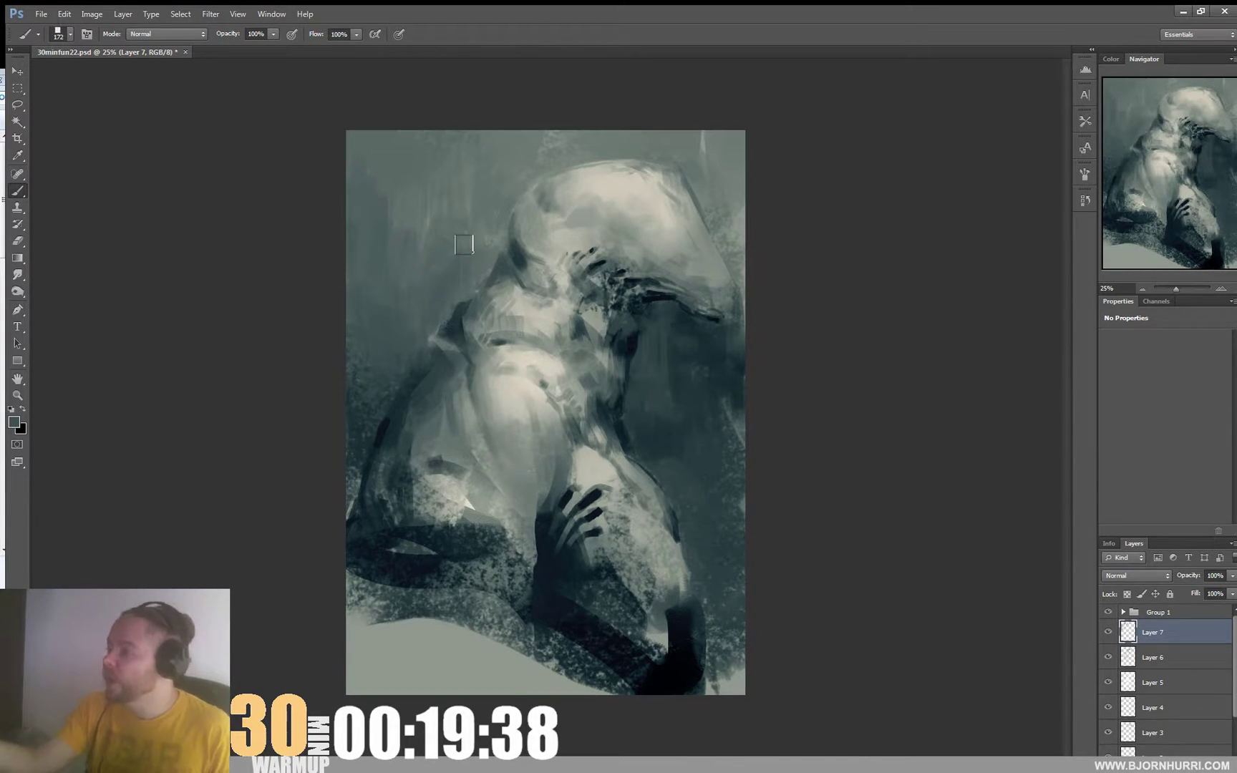
Clean up the contour of the neck and upper back with a 27 px brush, then enlarge the brush to 89 px.
right_click(501, 311)
text(27)
key(Return)
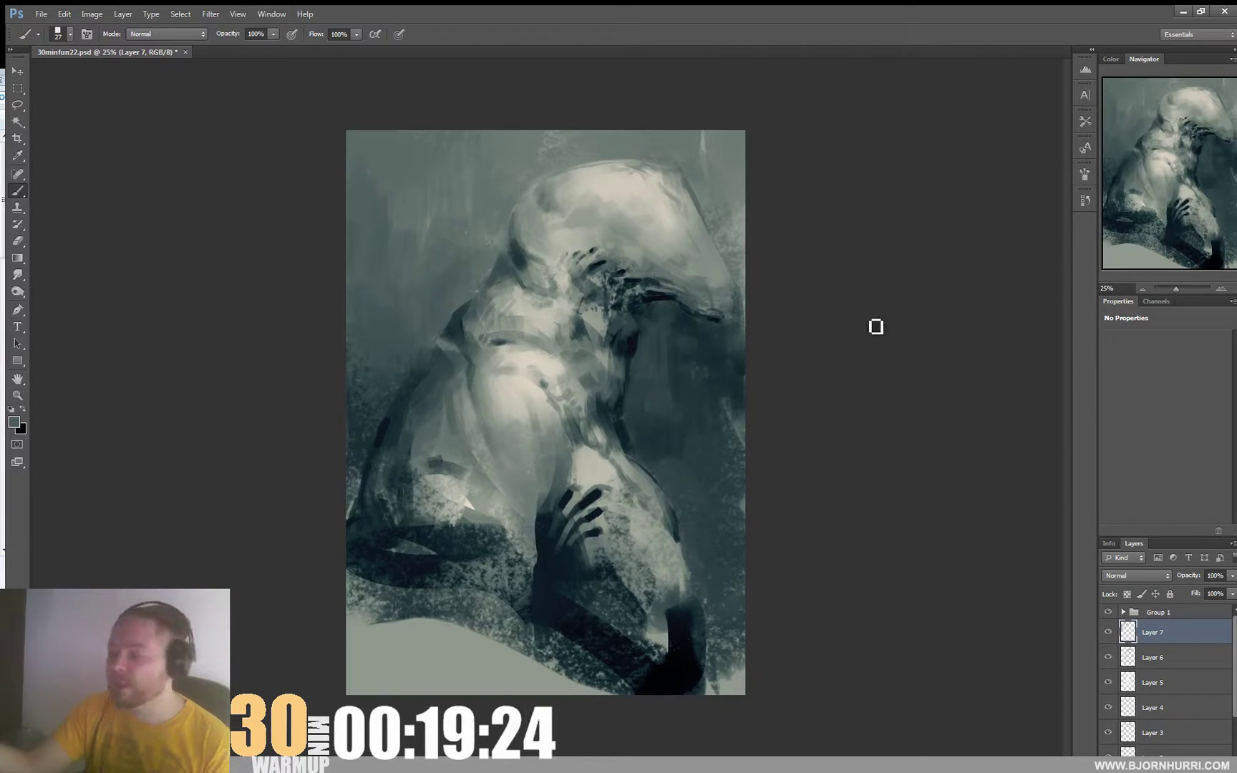
right_click(550, 352)
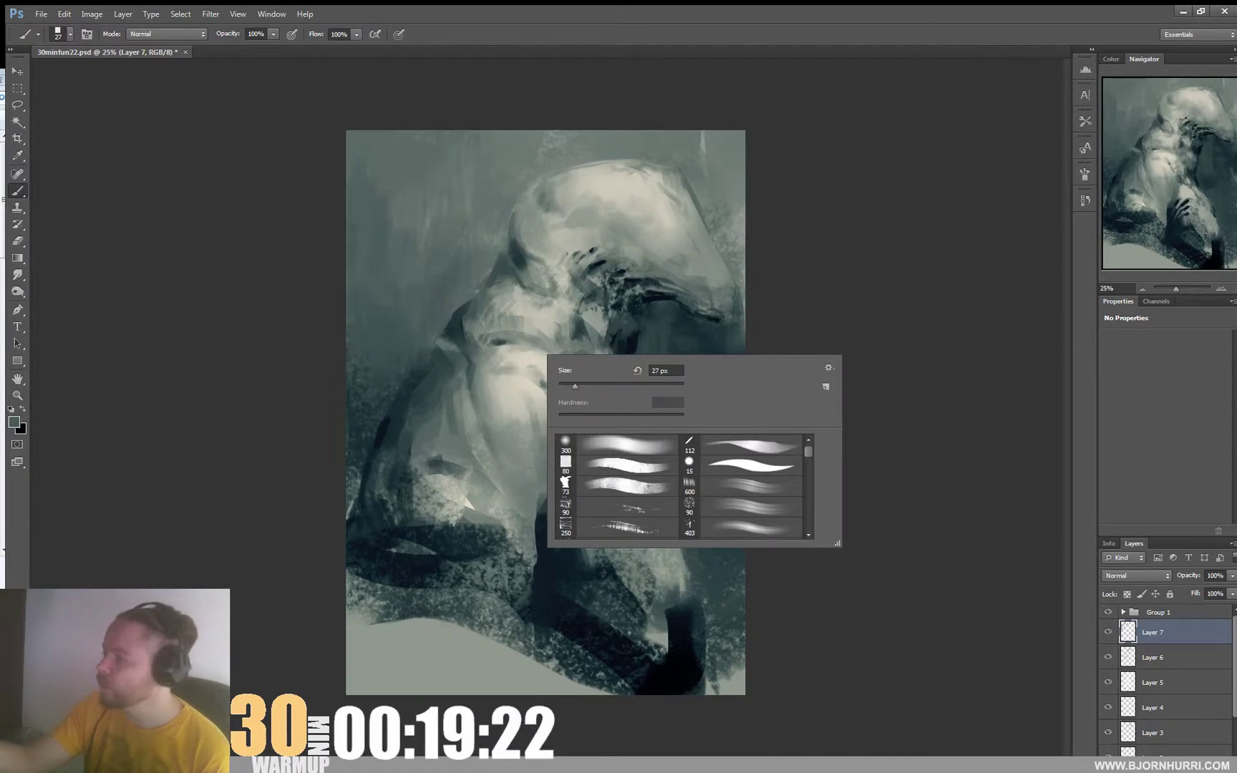
key(Return)
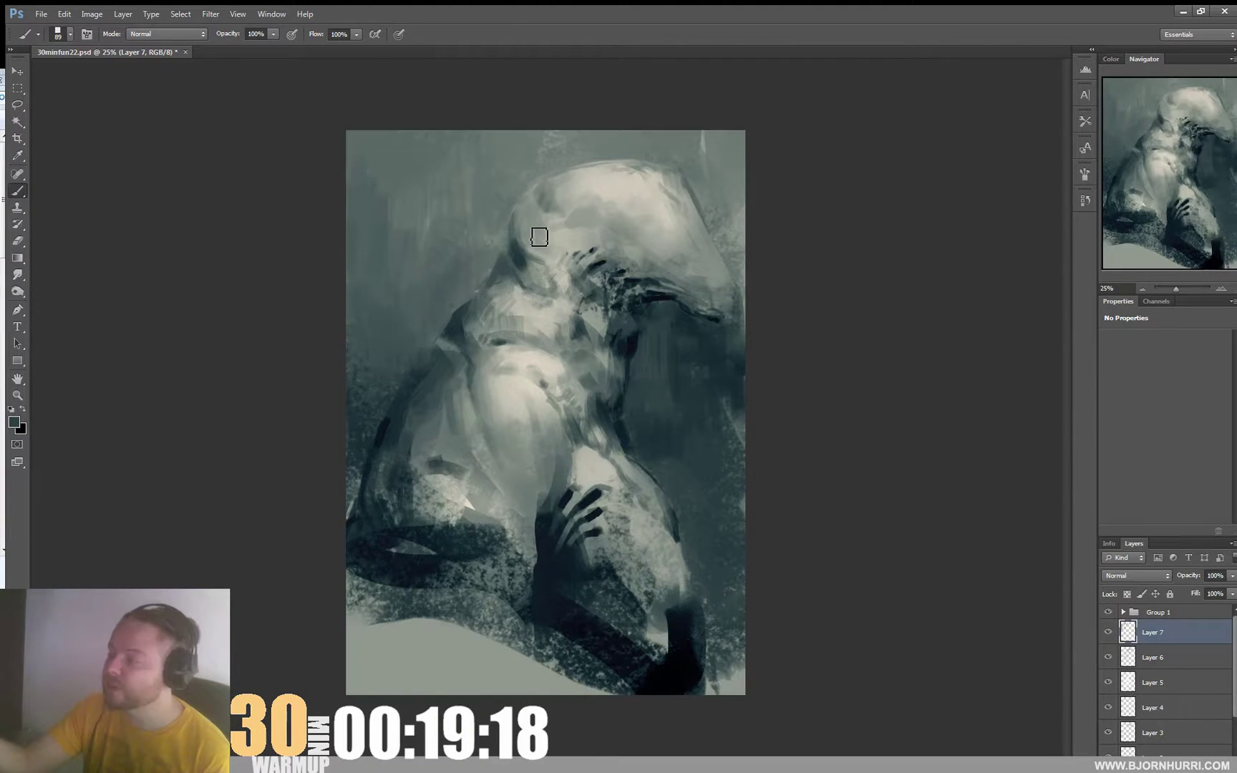
Define the crease where the head meets the neck with sampled dark and mid-tones, using a 27 px brush.
alt+click(373, 443)
right_click(528, 265)
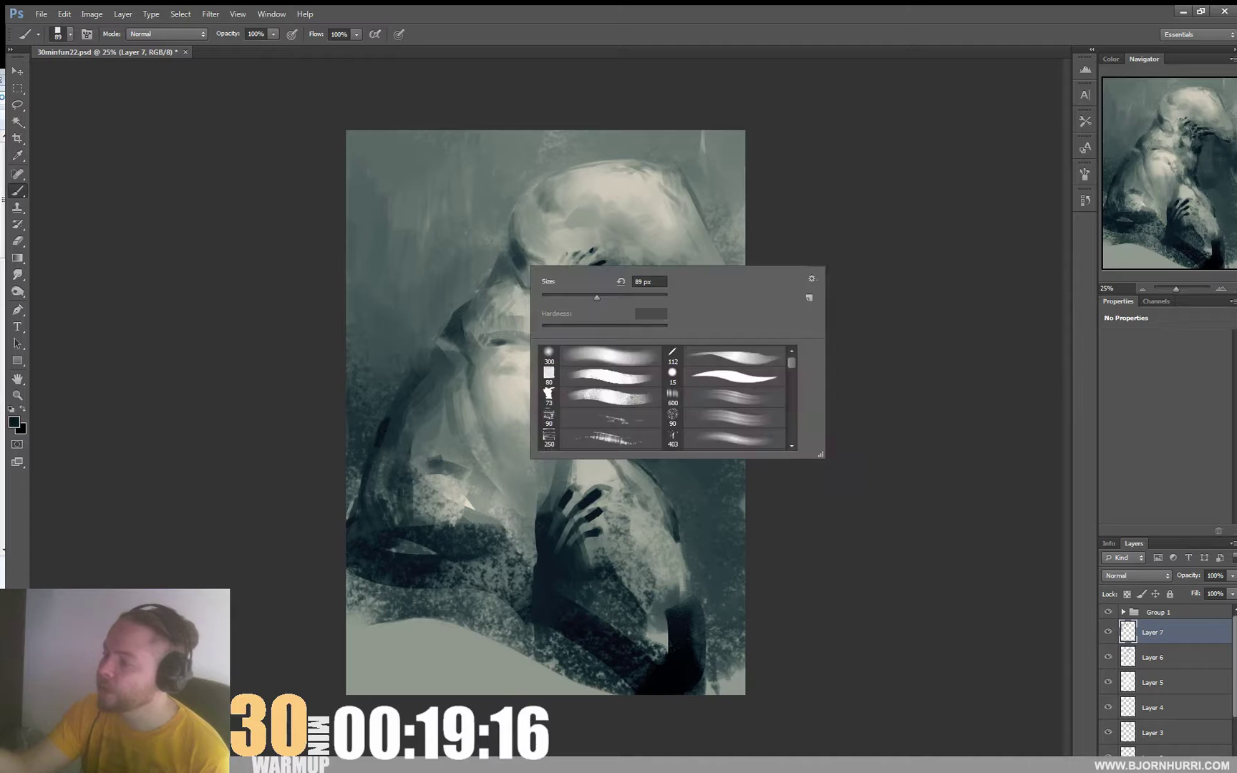
click(556, 297)
click(513, 261)
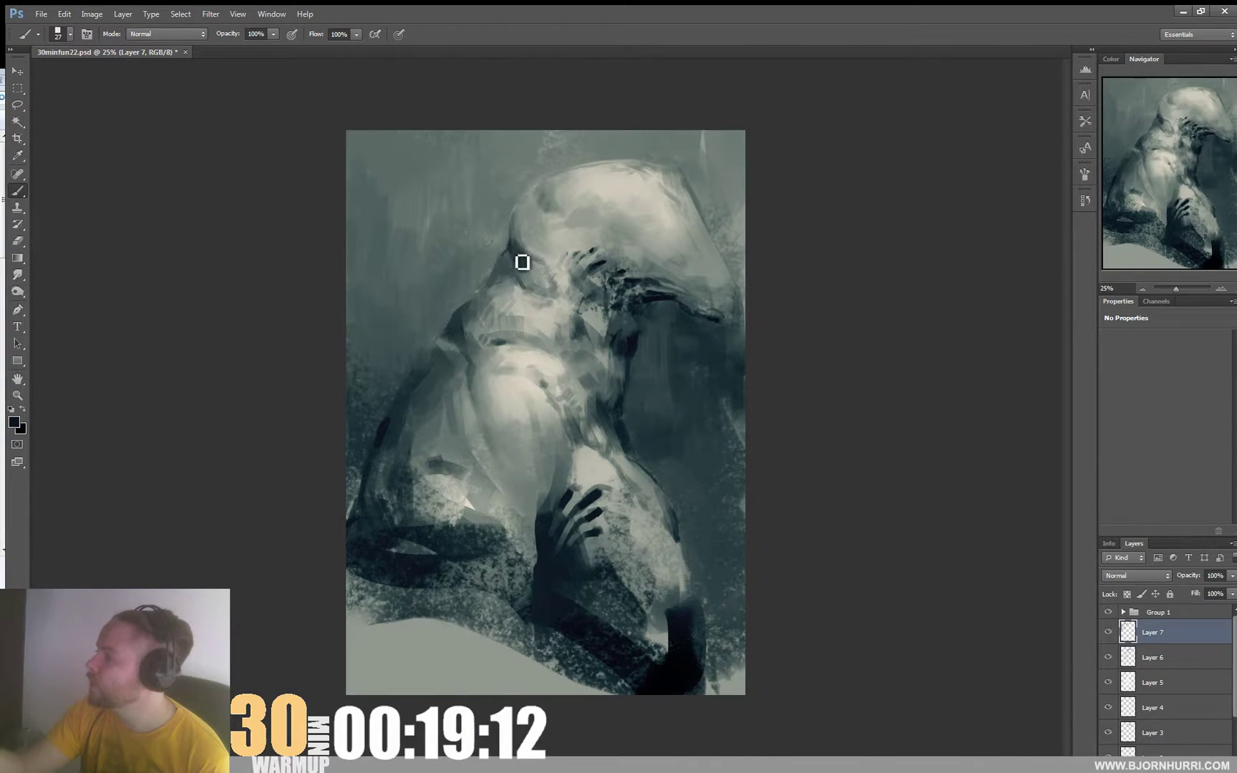
alt+click(535, 266)
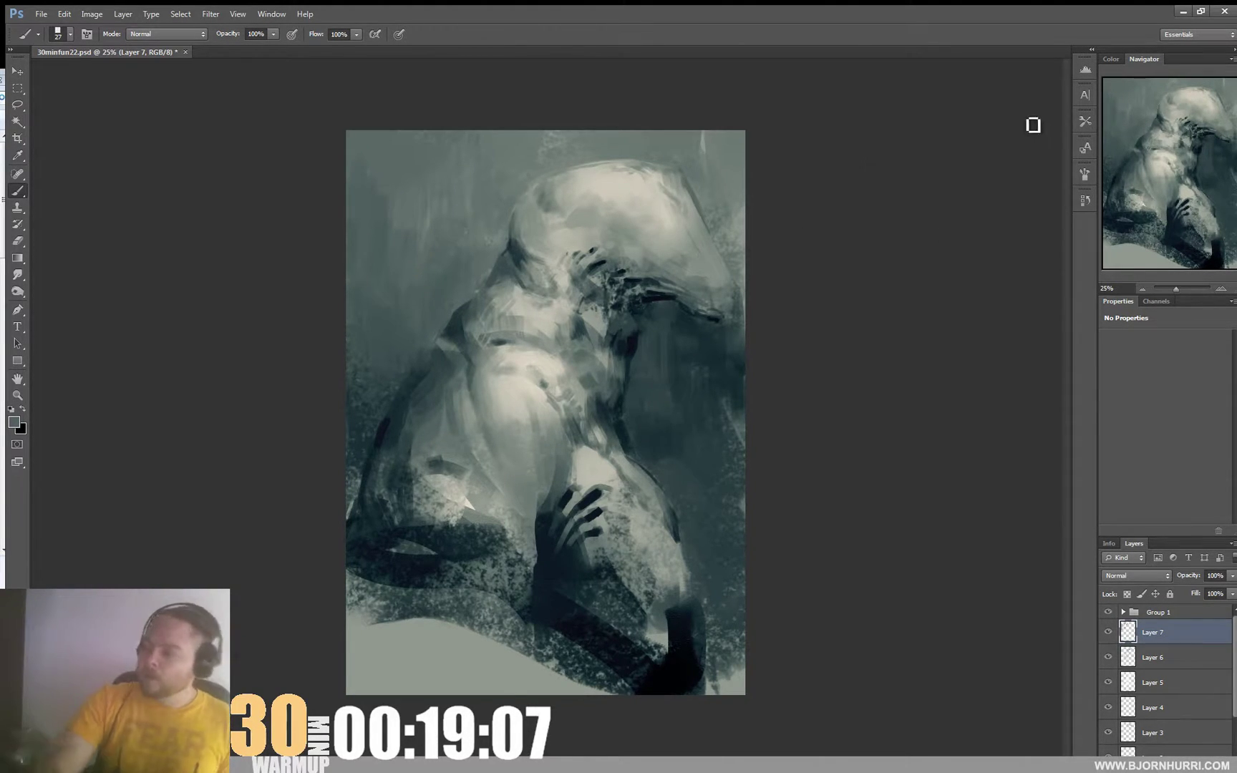
Flip the canvas horizontally.
click(91, 14)
mouse_move(169, 132)
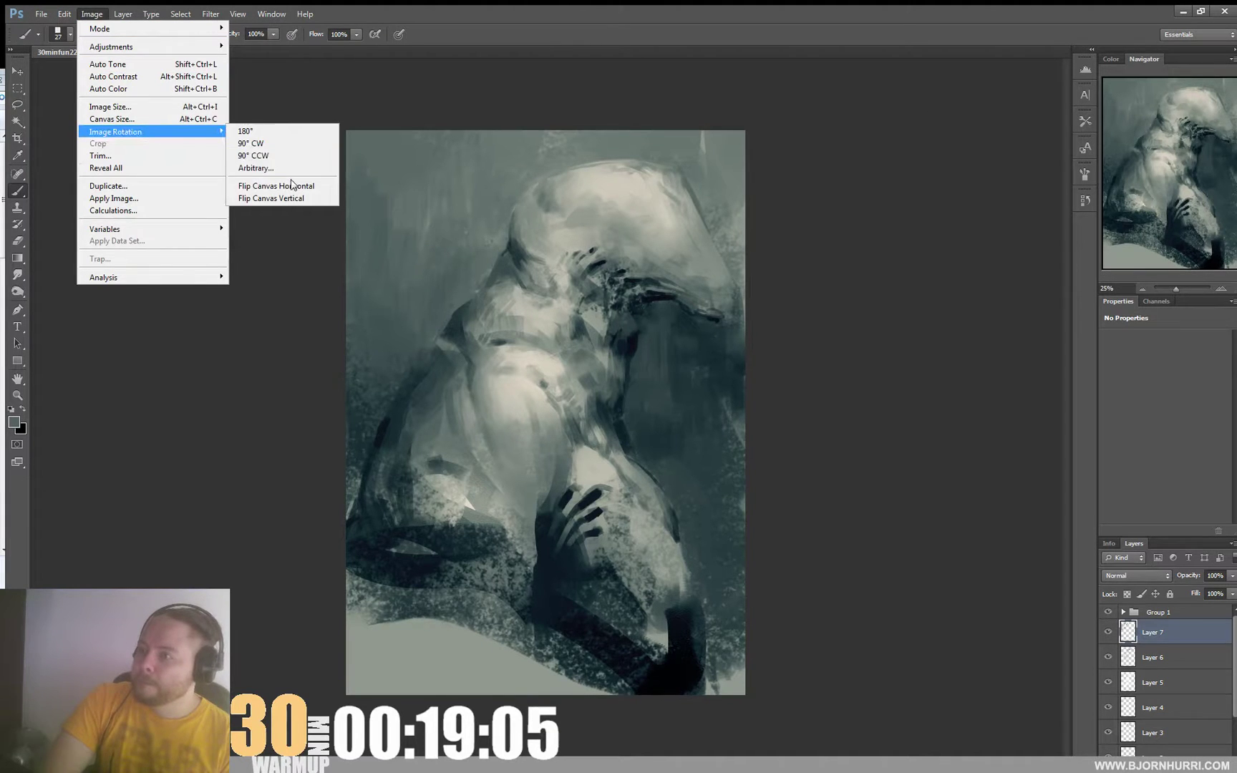
click(291, 186)
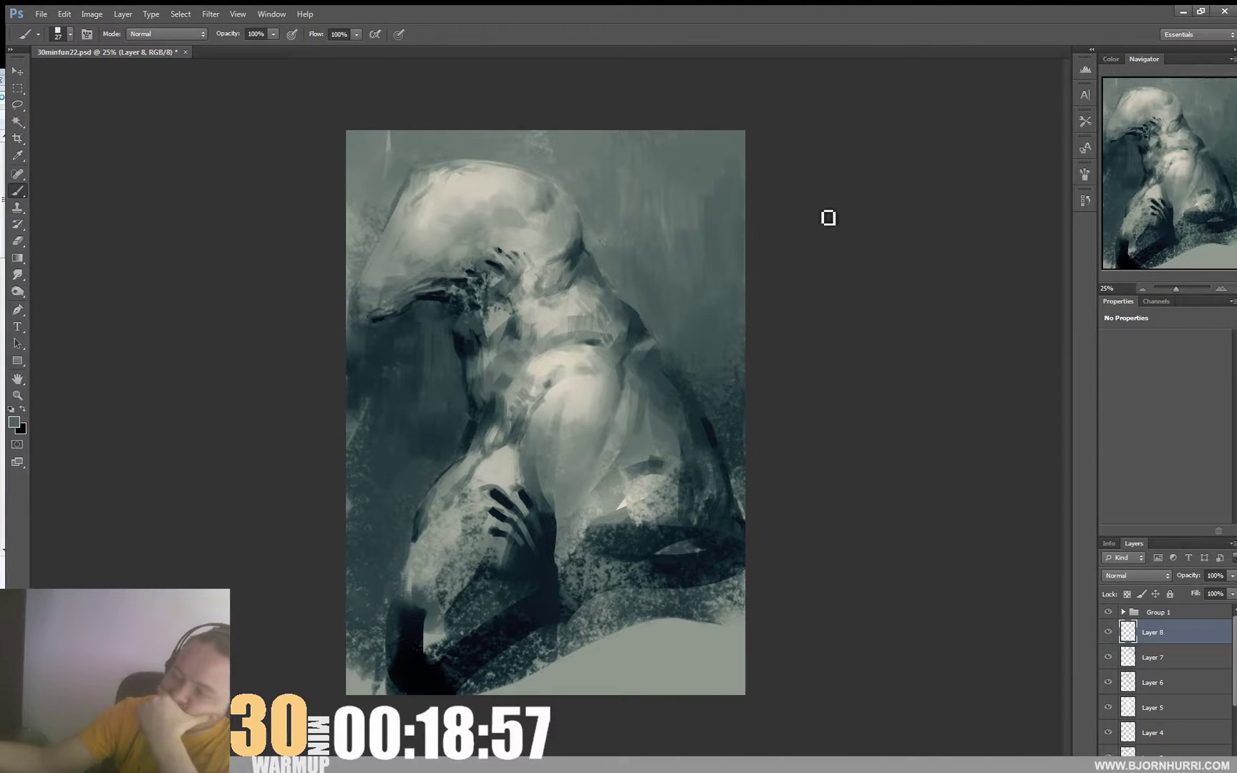
On a new layer, paint near-black shapes hanging beneath the jaw, enlarging the brush to 112 px.
alt+click(437, 297)
mouse_move(437, 305)
mouse_down()
mouse_move(447, 336)
mouse_move(464, 334)
mouse_up()
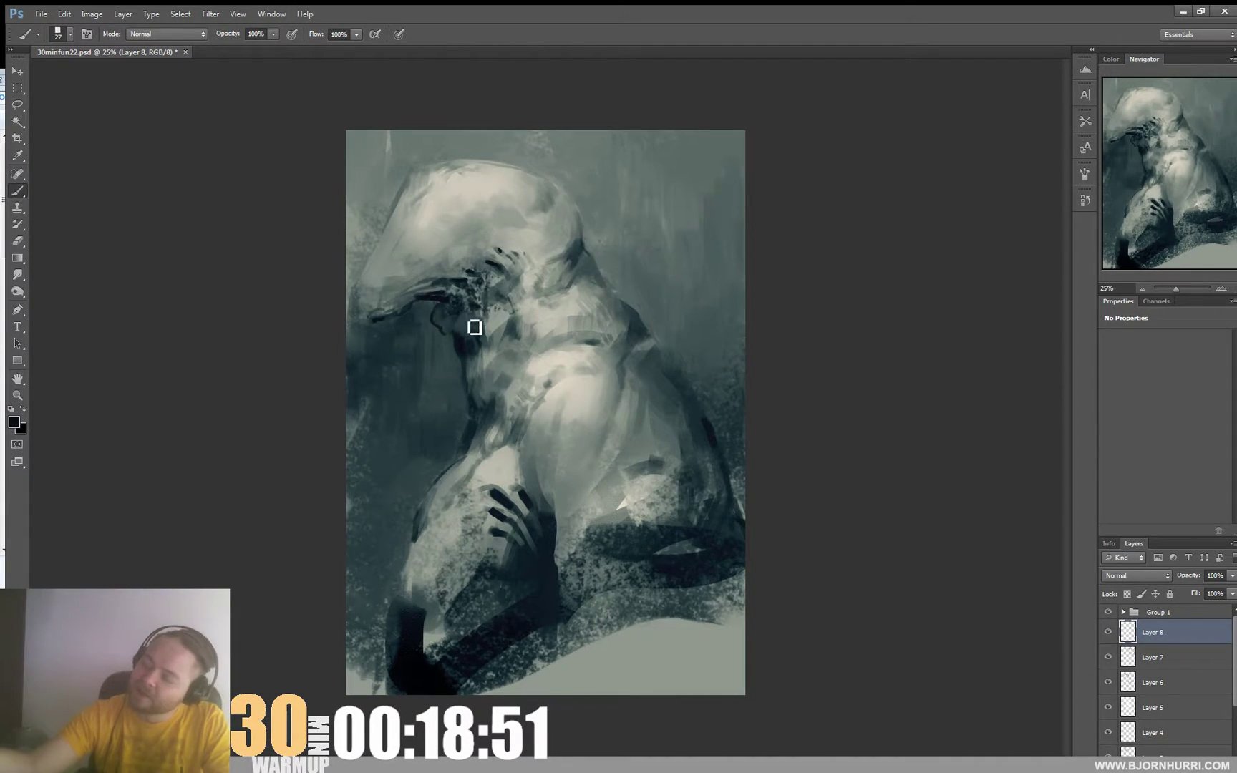
right_click(467, 317)
click(498, 351)
drag(439, 311, 455, 335)
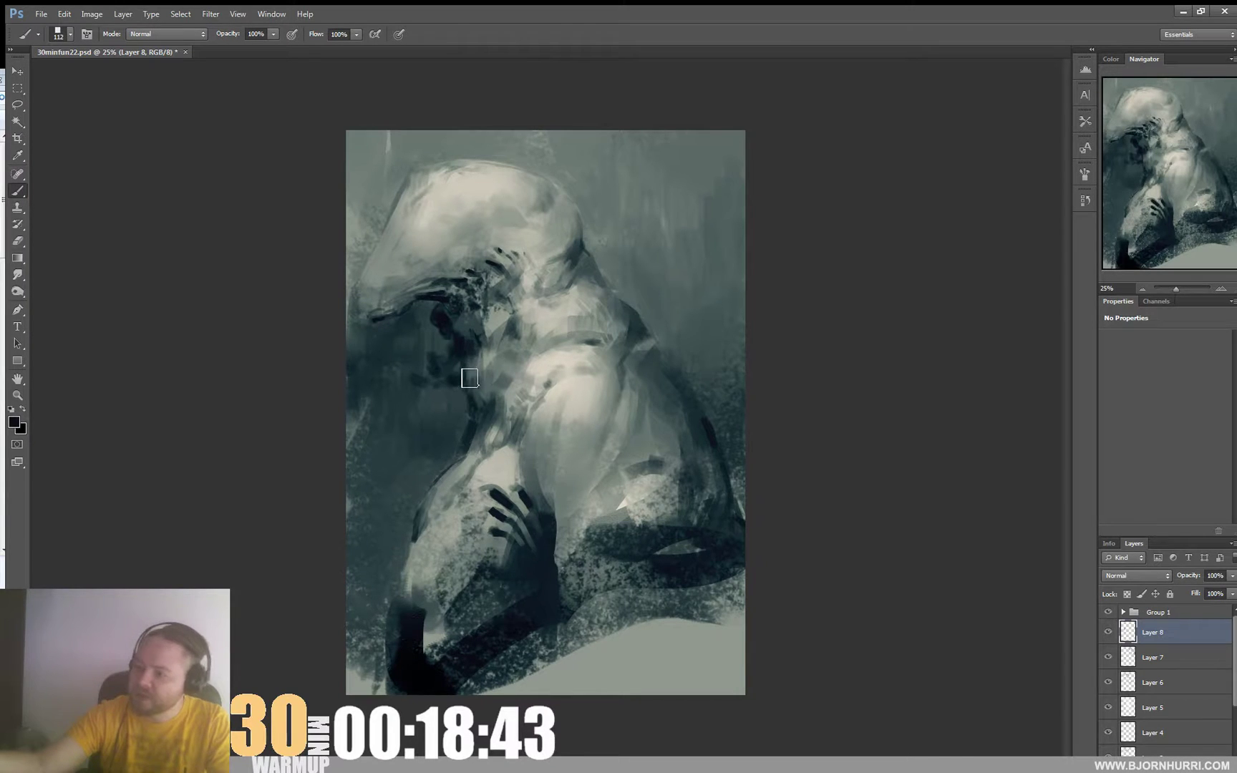
Refine the dark throat shapes and the tip of the jaw with sampled tones, using a 46 px brush.
right_click(536, 351)
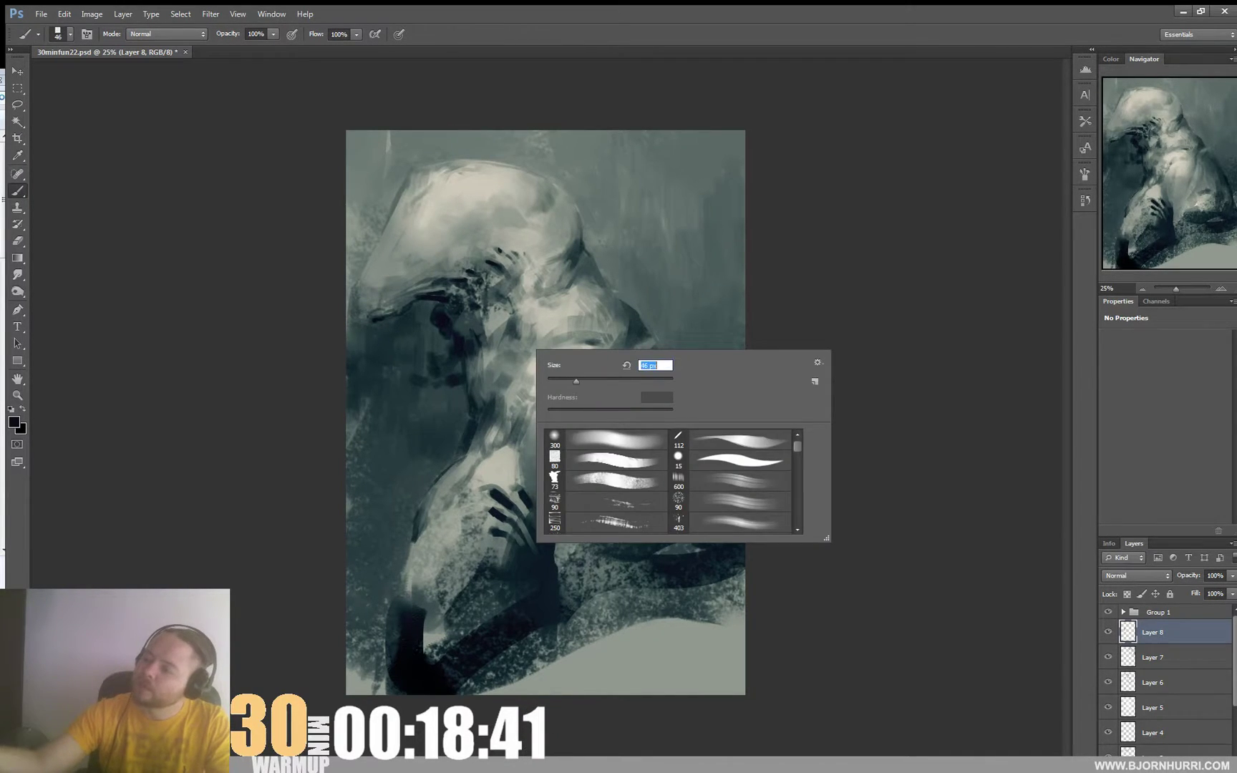
key(Return)
alt+click(480, 343)
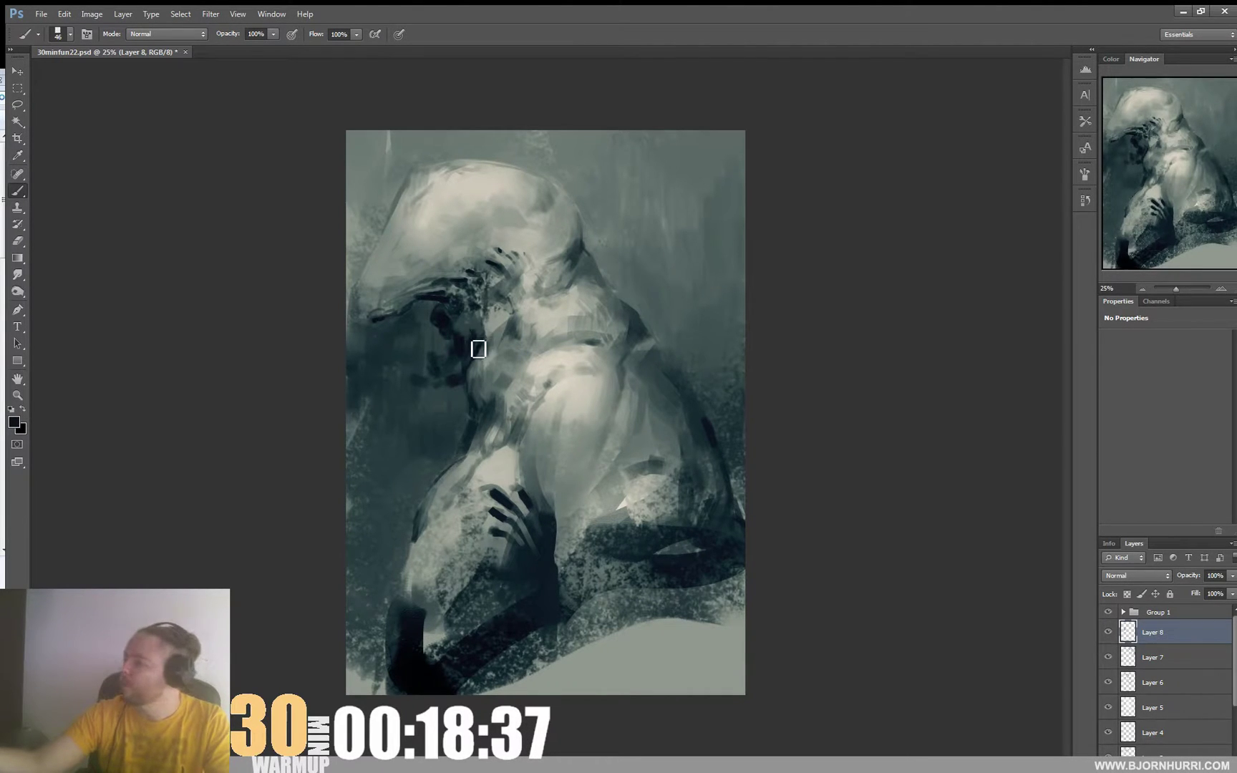
alt+click(464, 342)
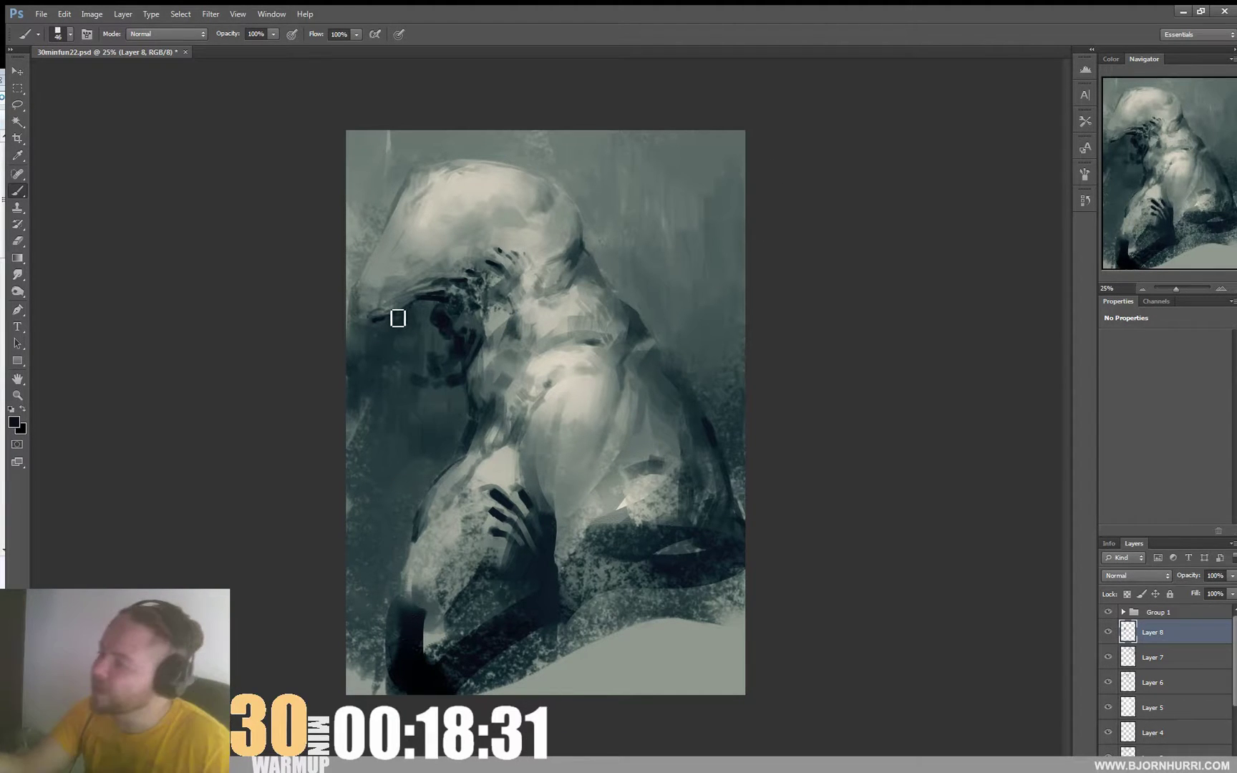
drag(372, 321, 362, 322)
alt+click(355, 322)
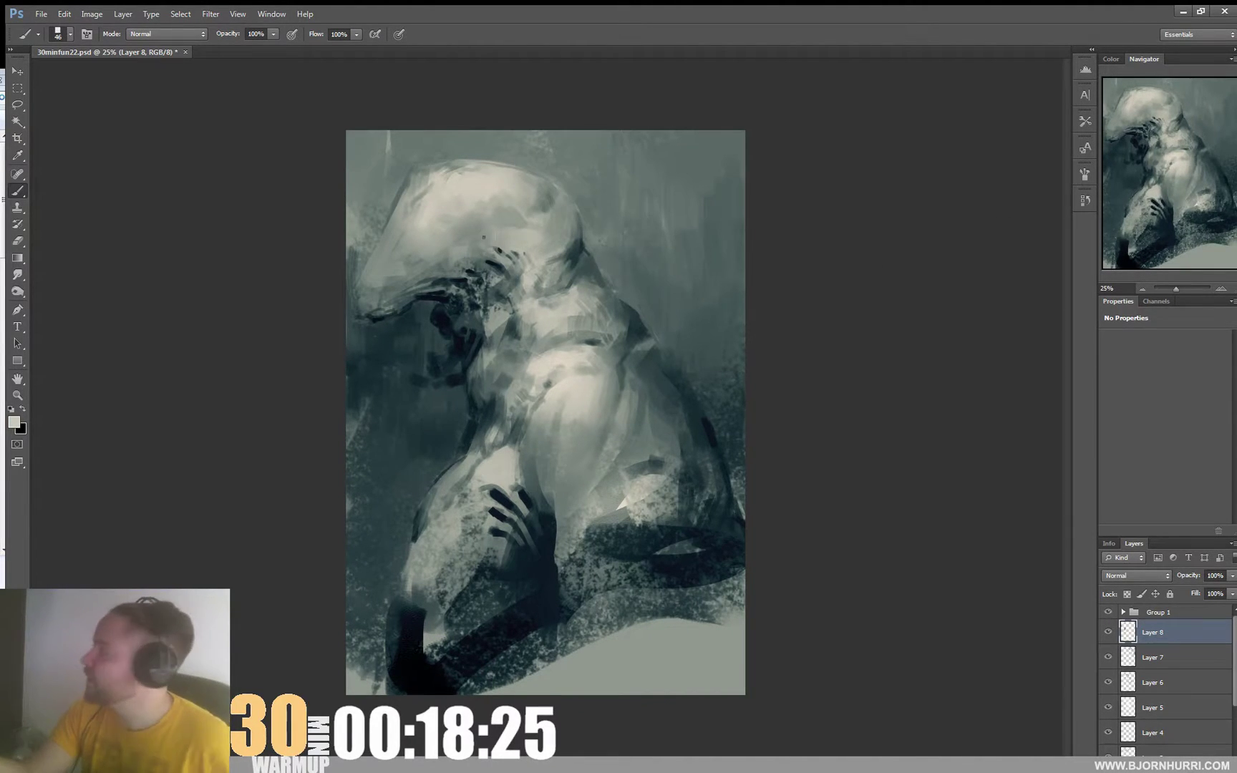
Paint fine details on the cheek and throat with sampled light and dark tones, using a 24 px brush.
right_click(486, 240)
text(24)
key(Return)
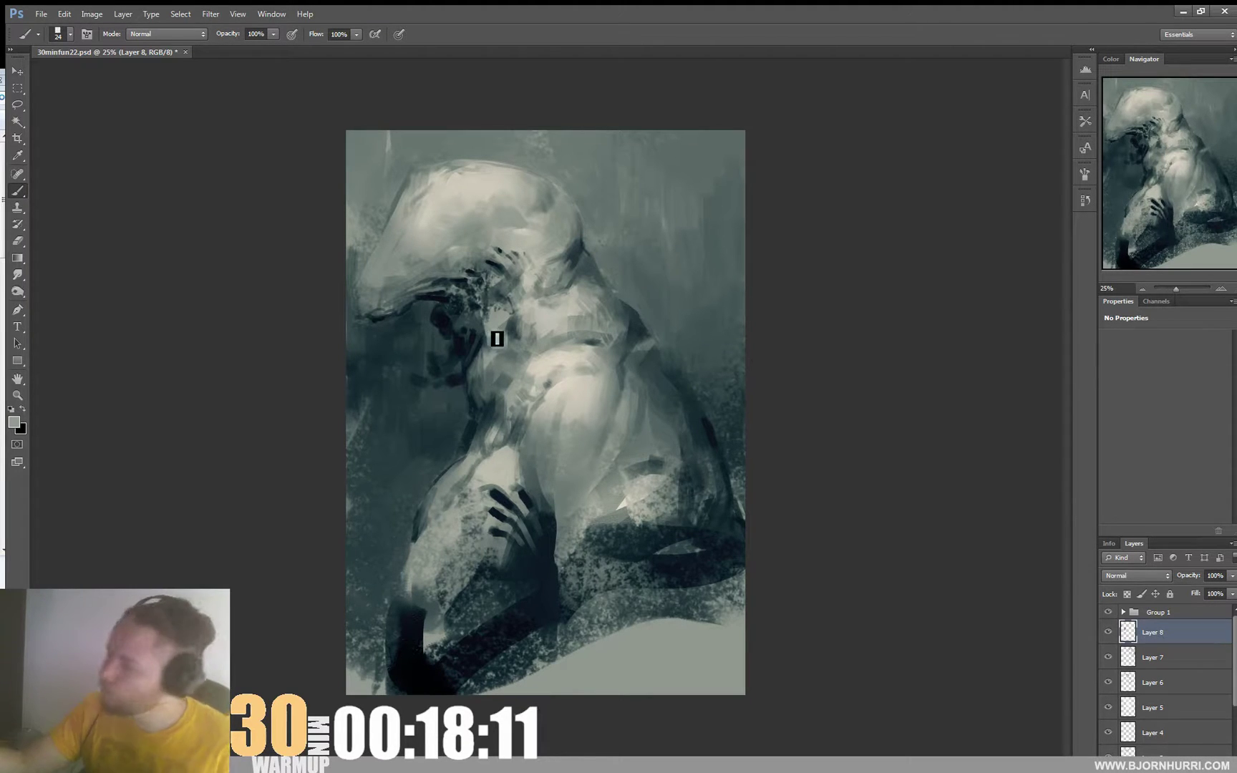
alt+click(496, 337)
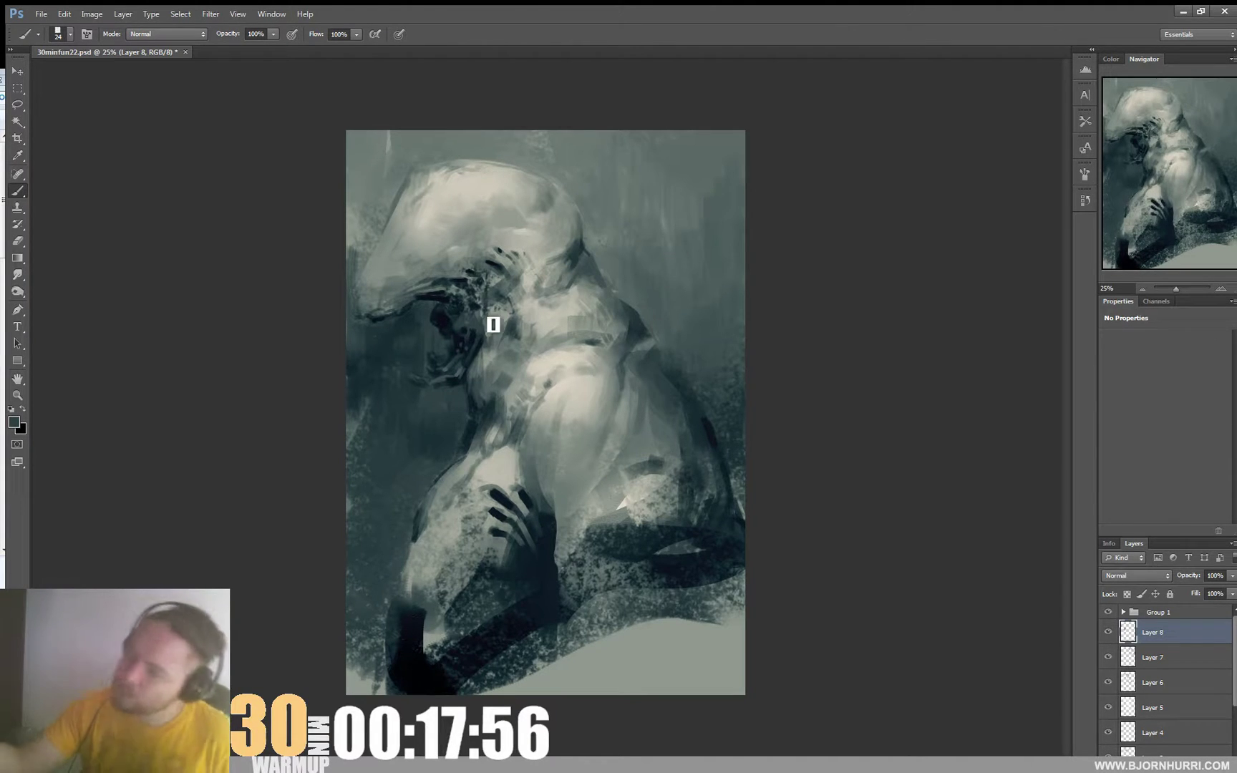
alt+click(467, 341)
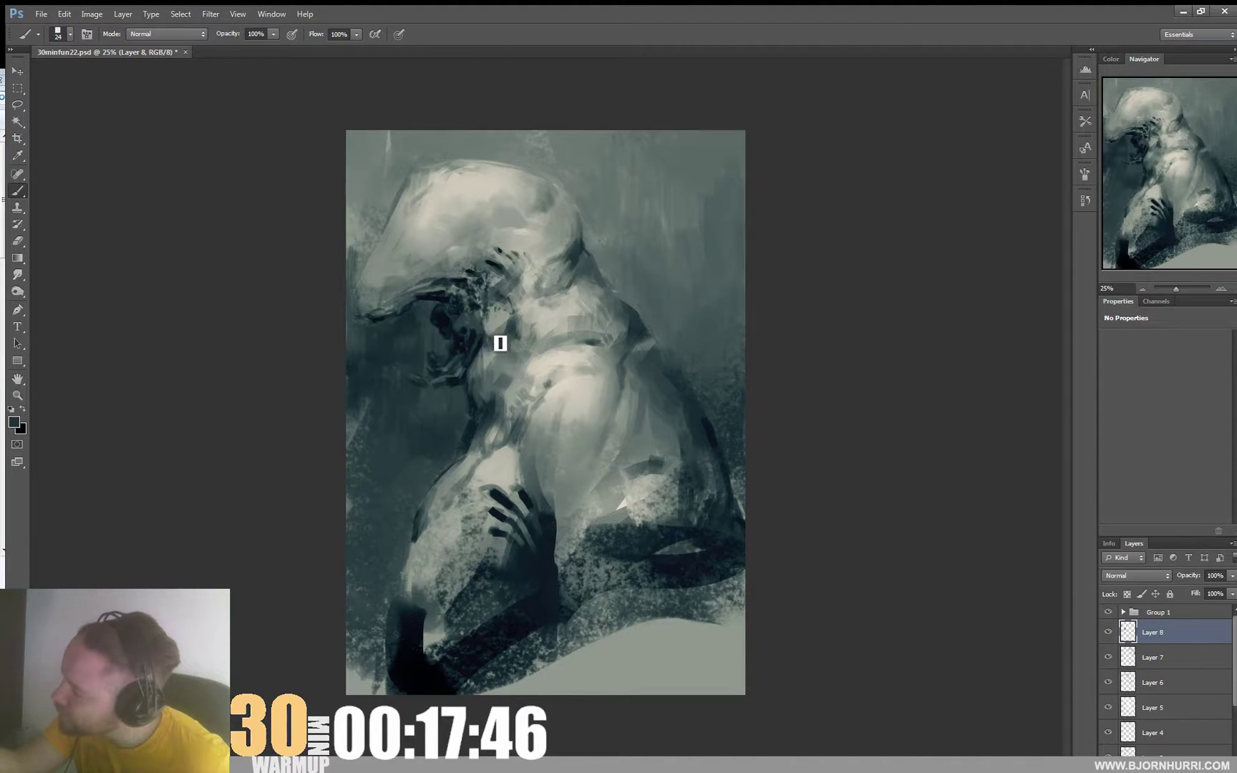
alt+click(475, 334)
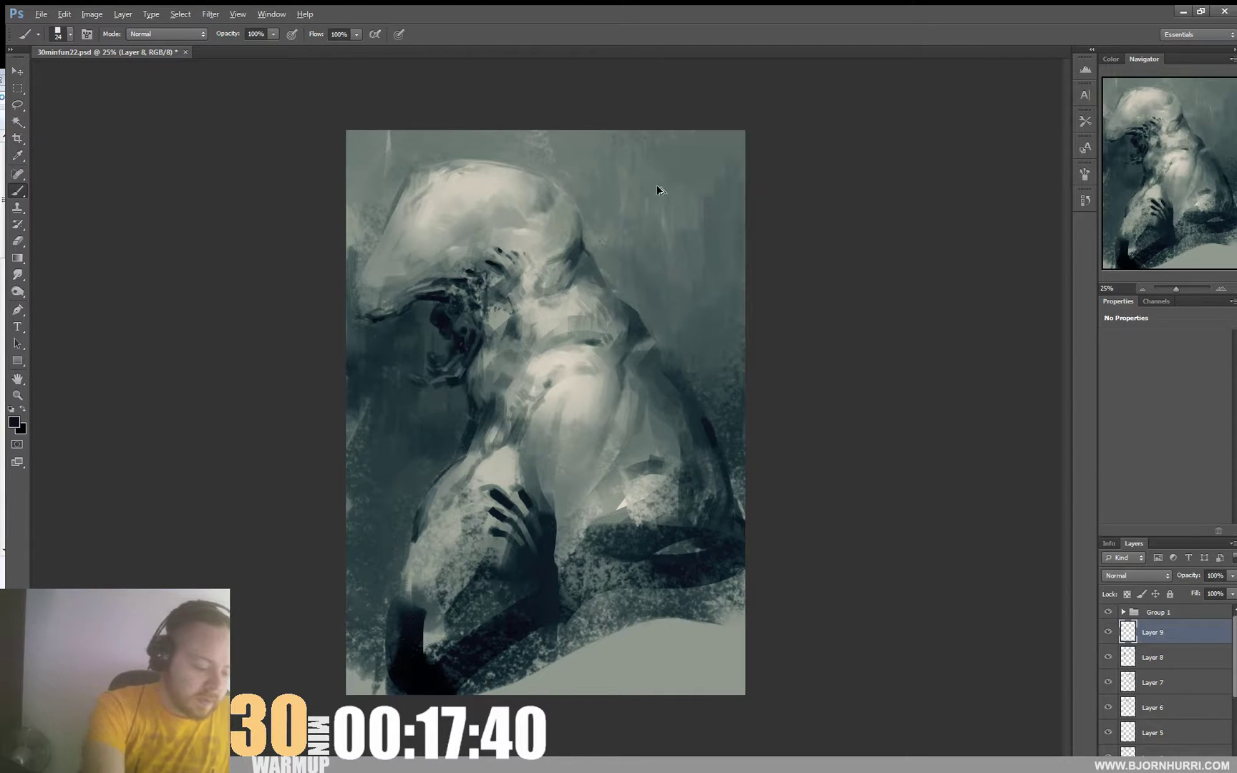
On a new layer with default colours, add faint dark texture to the head and neck using a 197 px textured brush, alternating with the Eraser.
key(ctrl+alt+shift+n)
key(d)
right_click(518, 338)
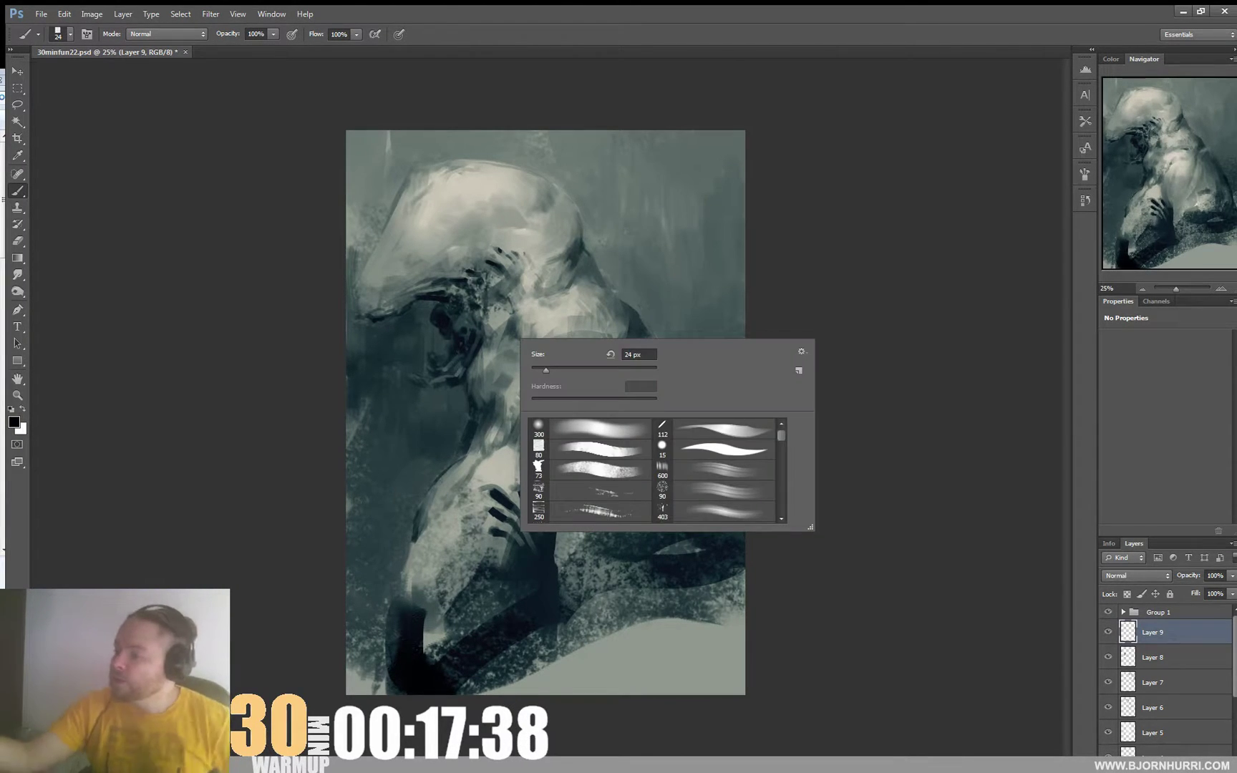
click(538, 469)
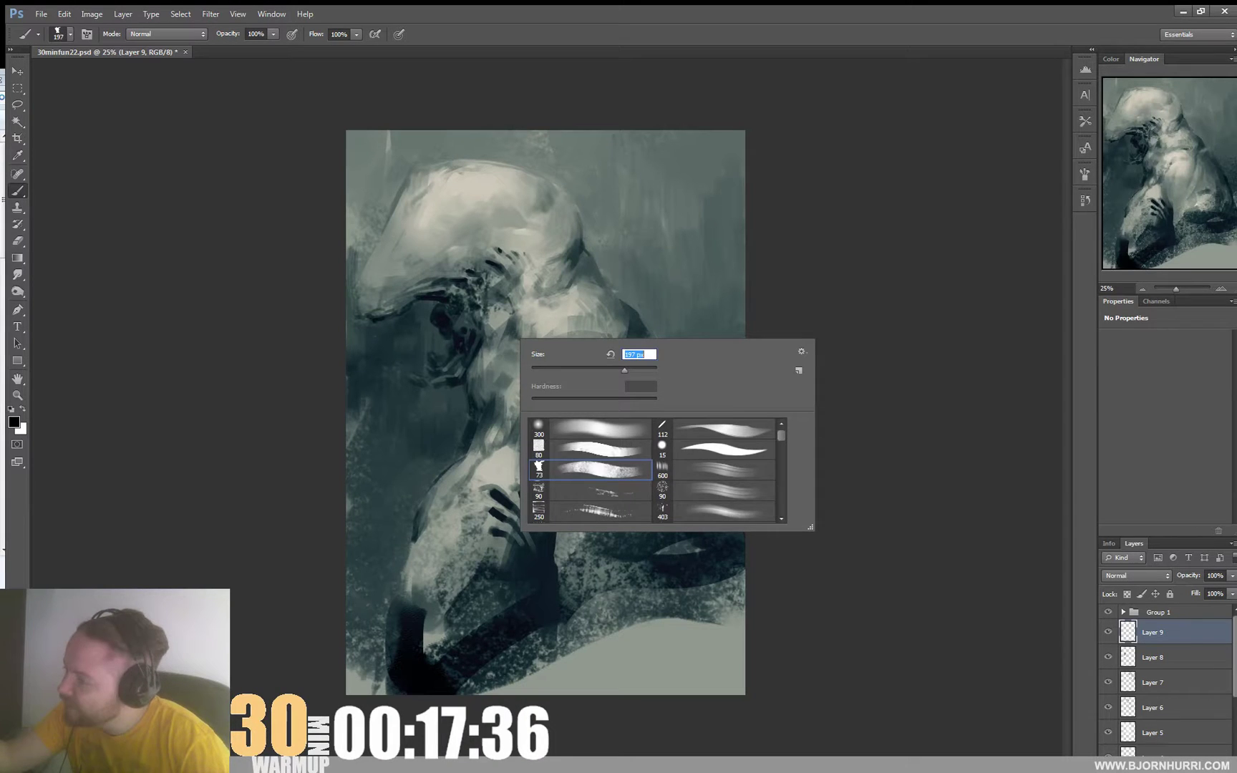
click(490, 320)
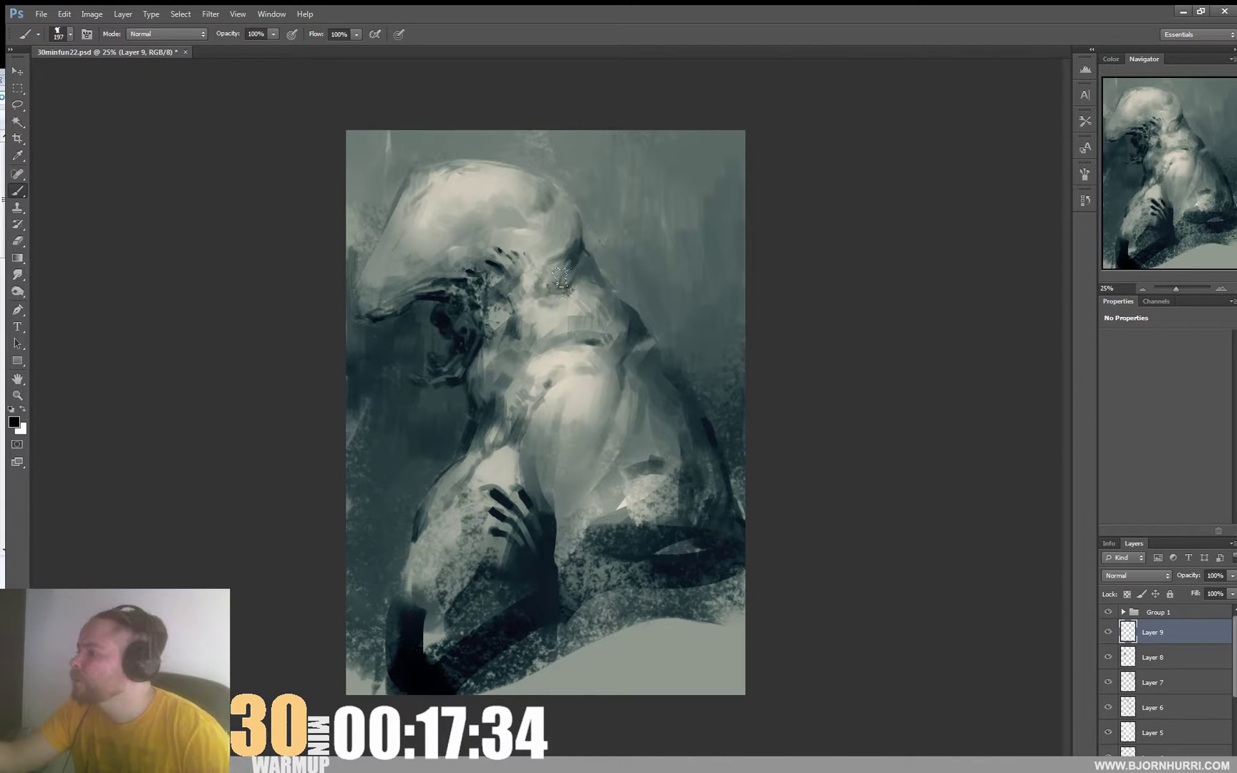
key(e)
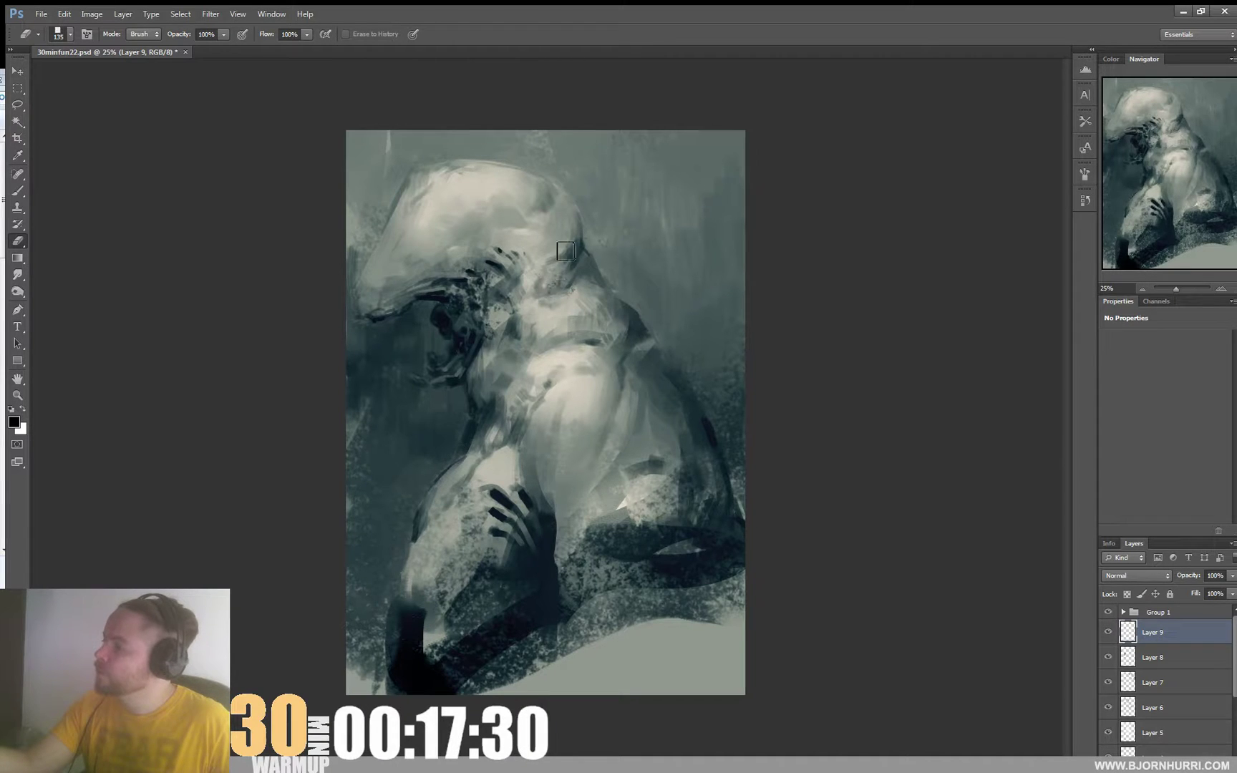
key(b)
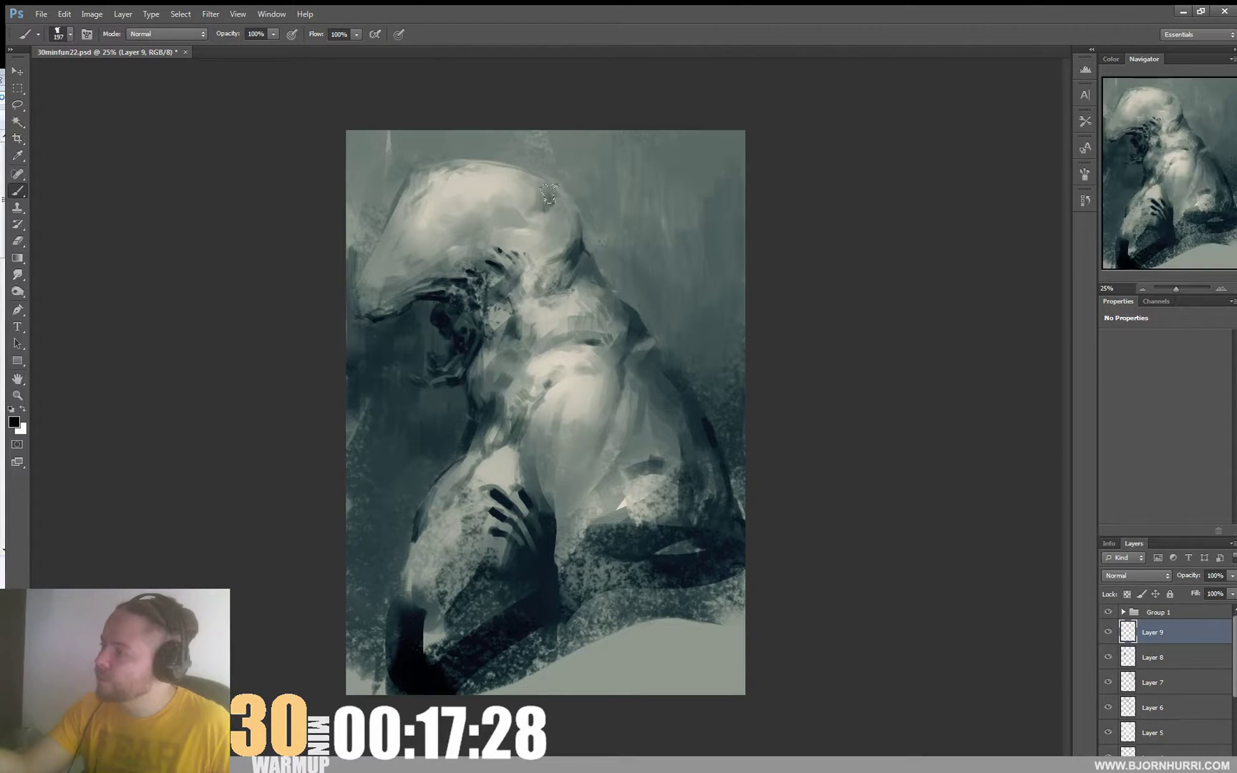
key(e)
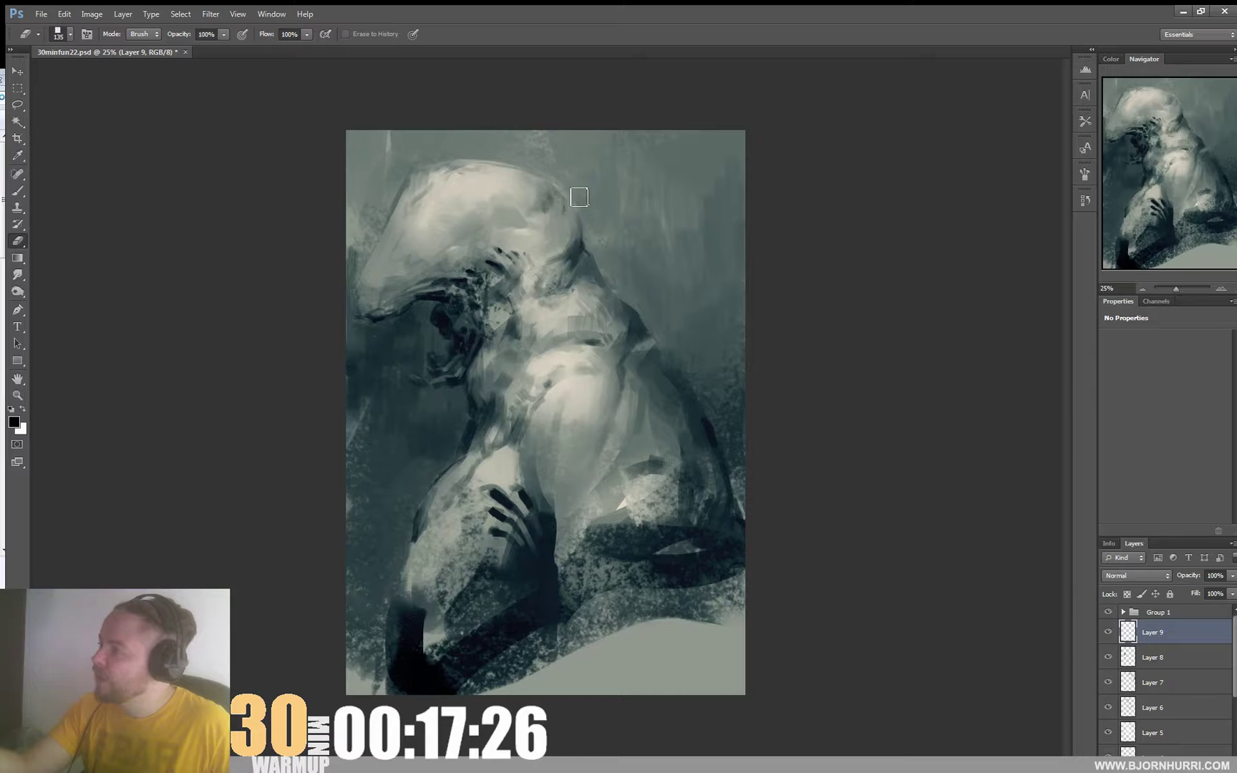
key(b)
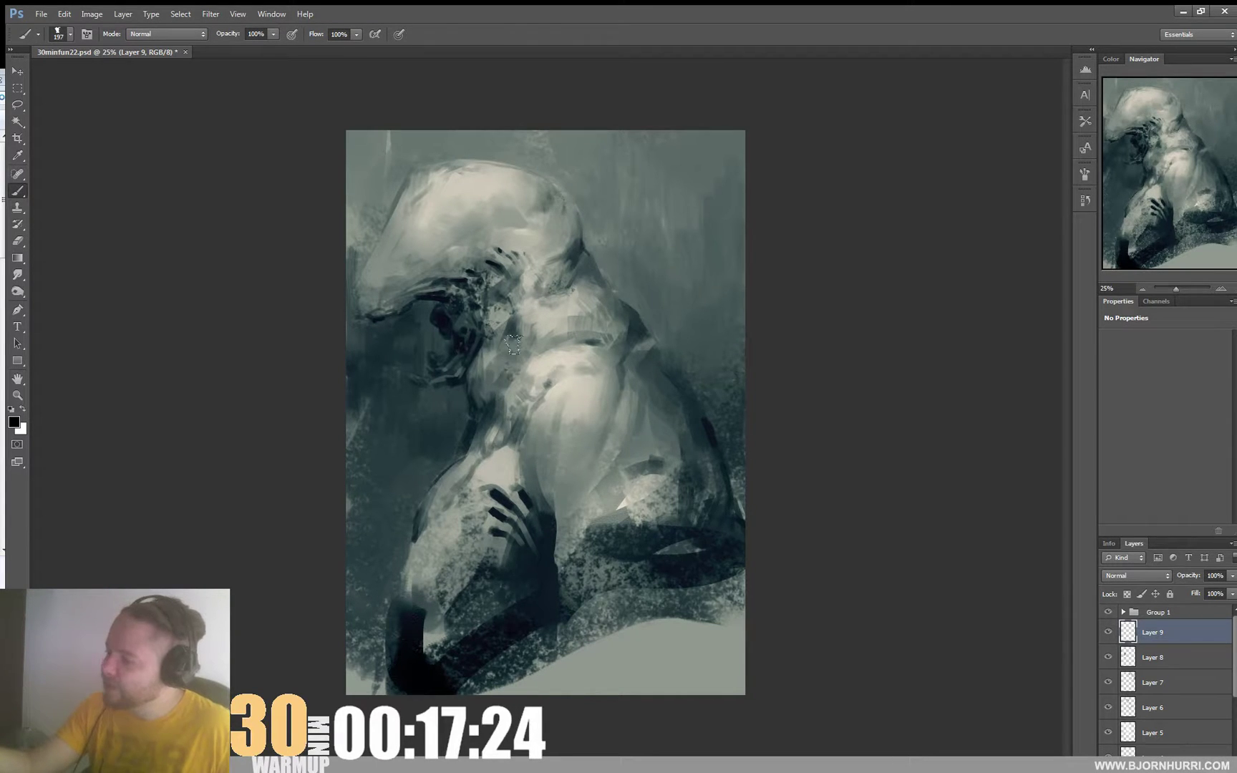
Paint small black marks on the throat and upper chest, reducing the brush to 44 px and finally 22 px.
right_click(509, 374)
text(44)
key(Return)
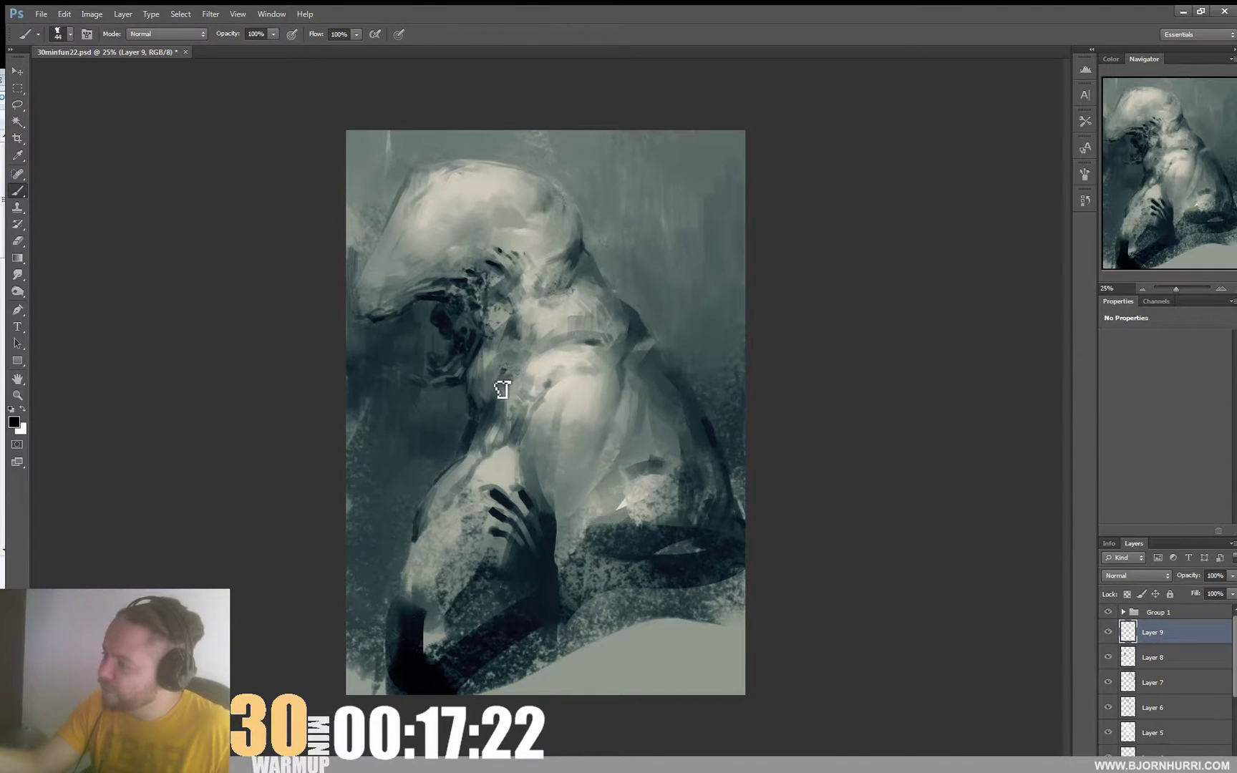
right_click(516, 364)
text(22)
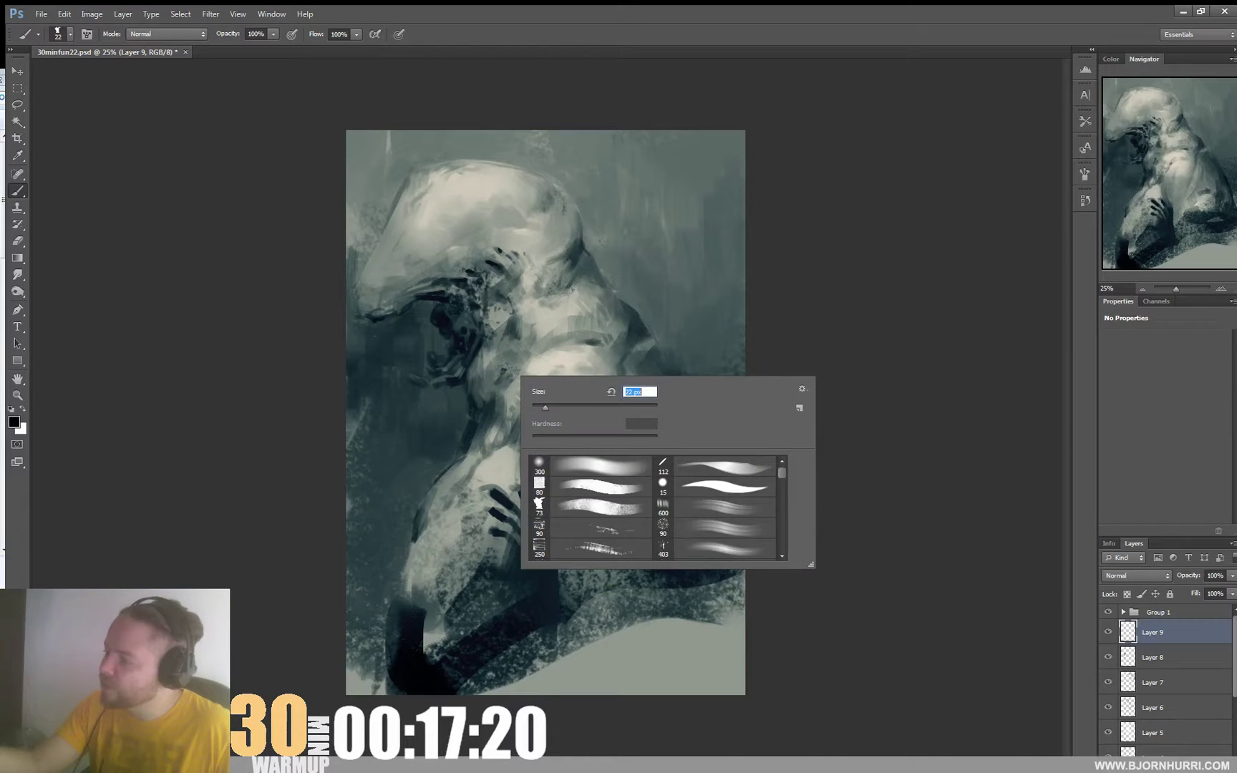
key(Return)
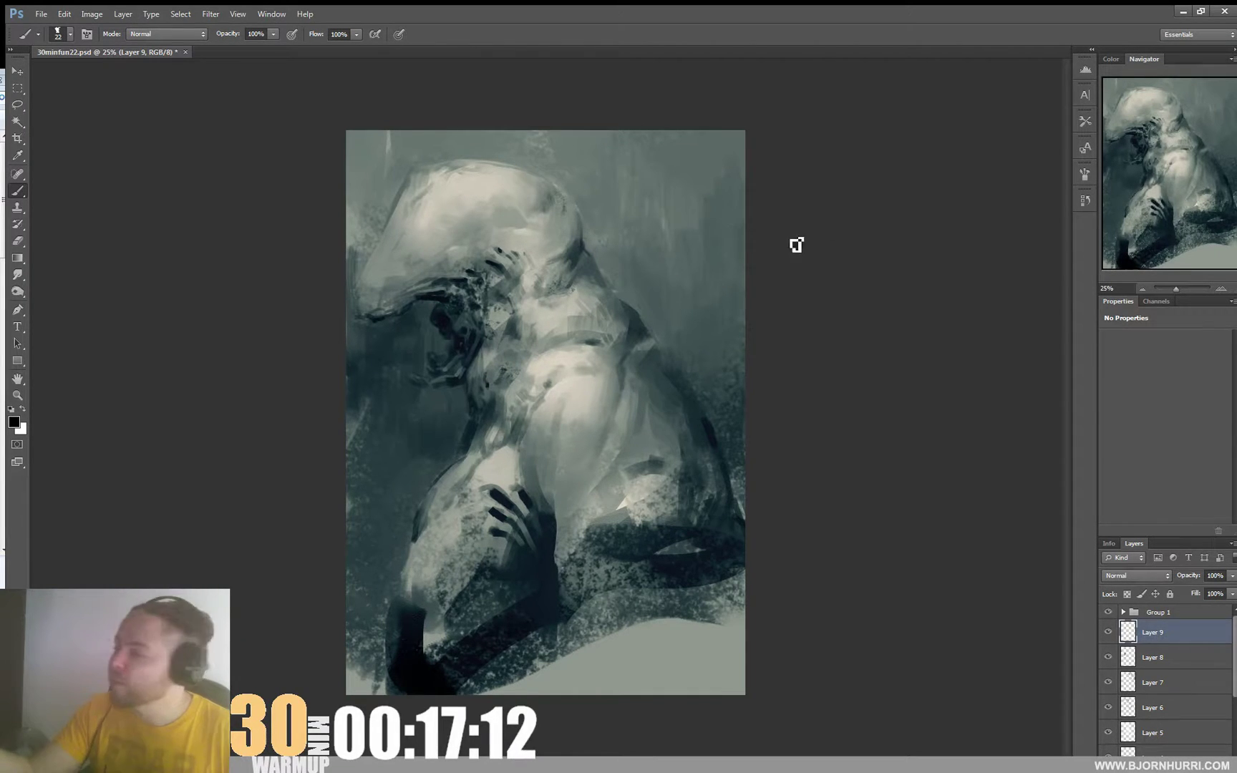
Shade the lower part of the snout with sampled grey and dark tones, enlarging the brush to 37 px.
alt+click(459, 244)
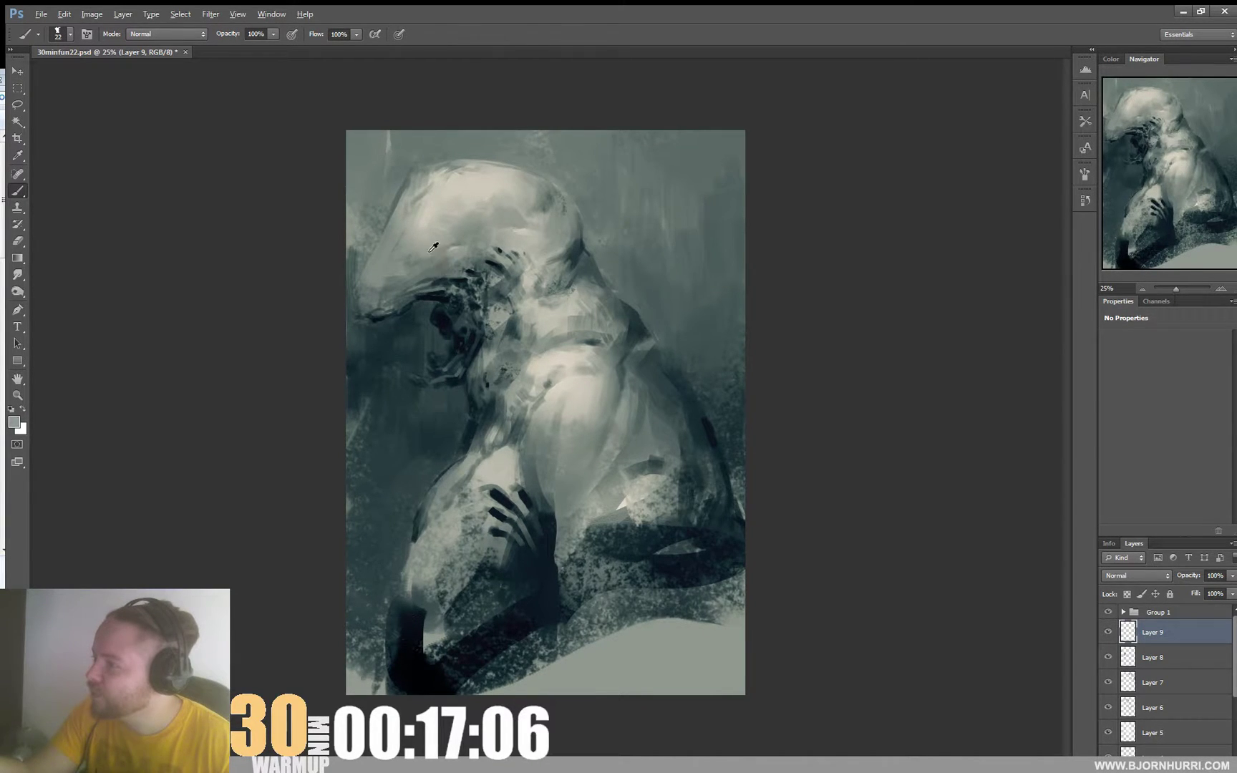
alt+click(451, 255)
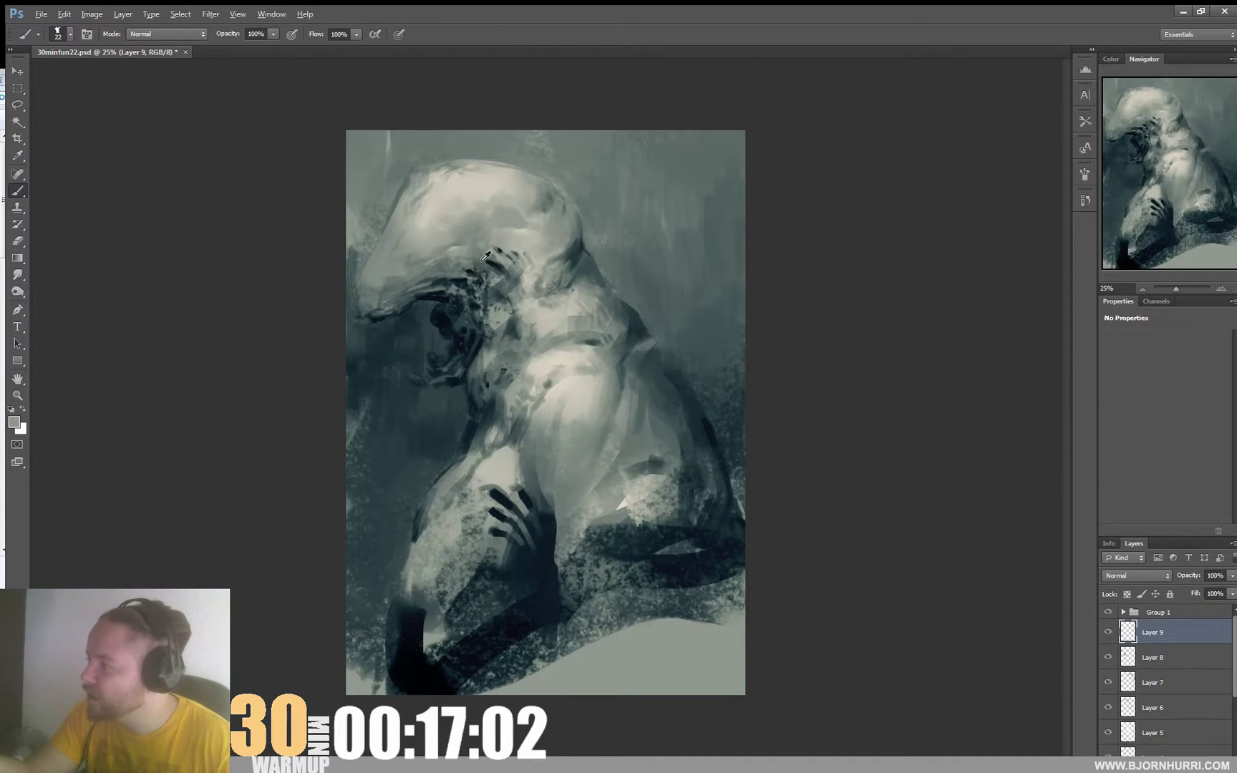
right_click(499, 252)
drag(530, 284, 533, 284)
alt+click(464, 284)
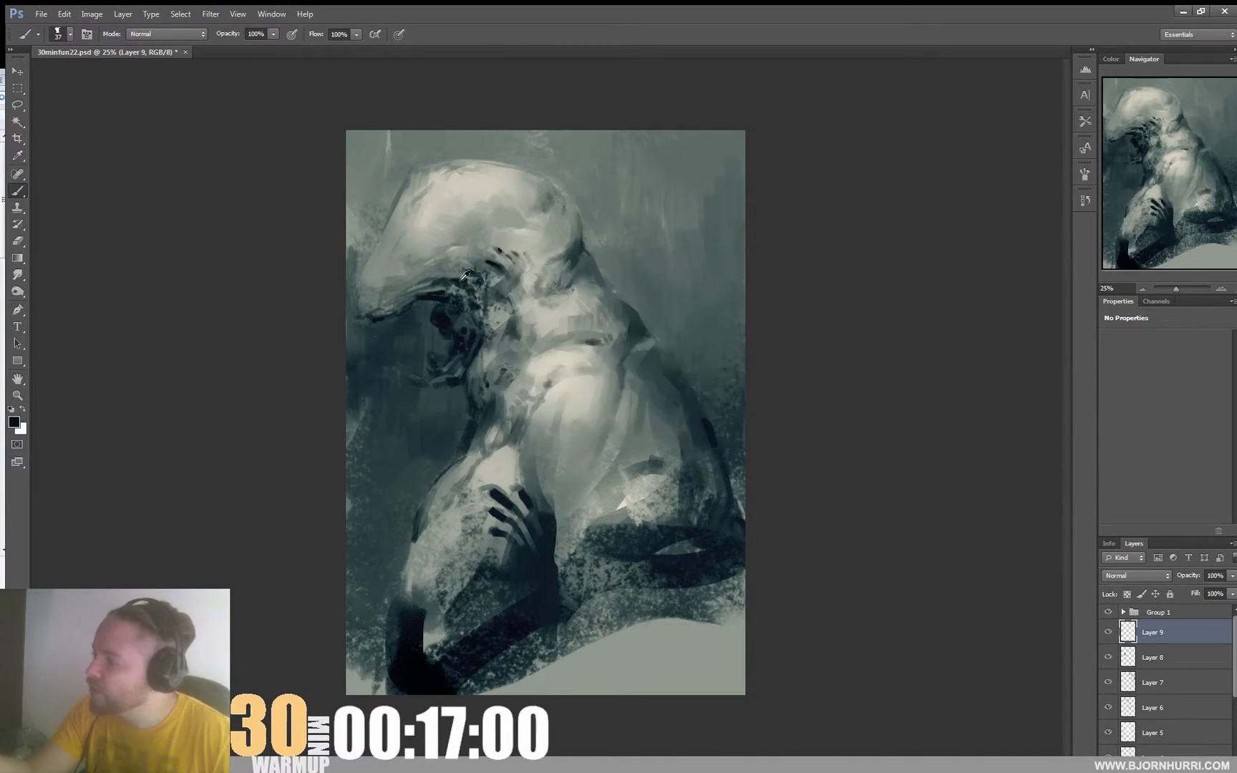
alt+click(409, 279)
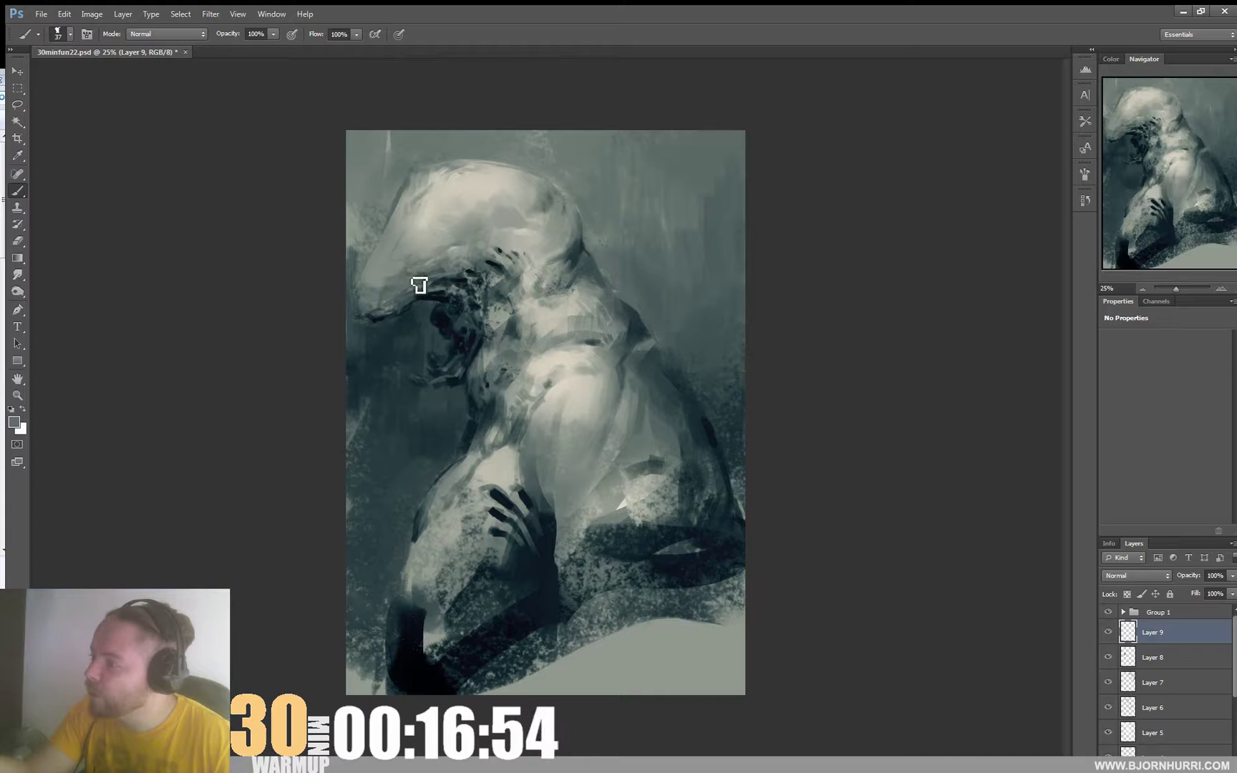
alt+click(421, 285)
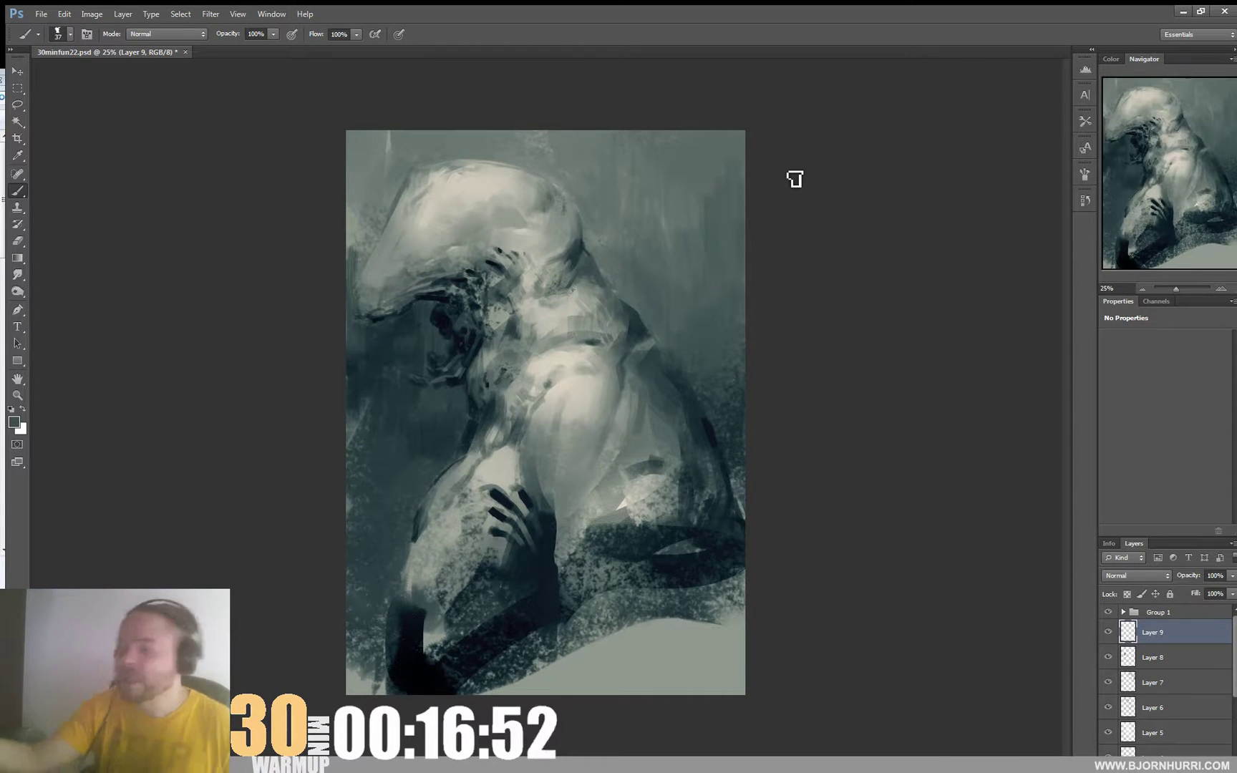
Define the dark mouth line under the snout with sampled near-black tones, reducing the brush to 24 px.
alt+click(469, 286)
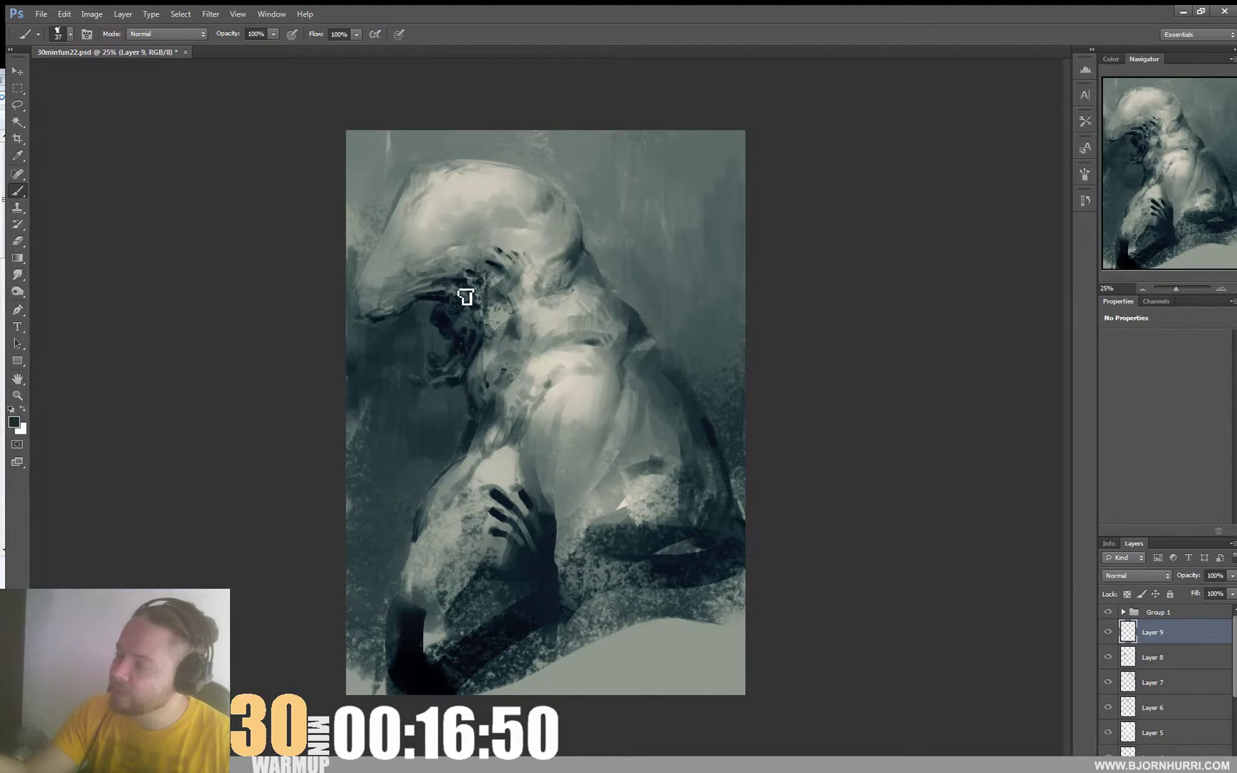
alt+click(456, 287)
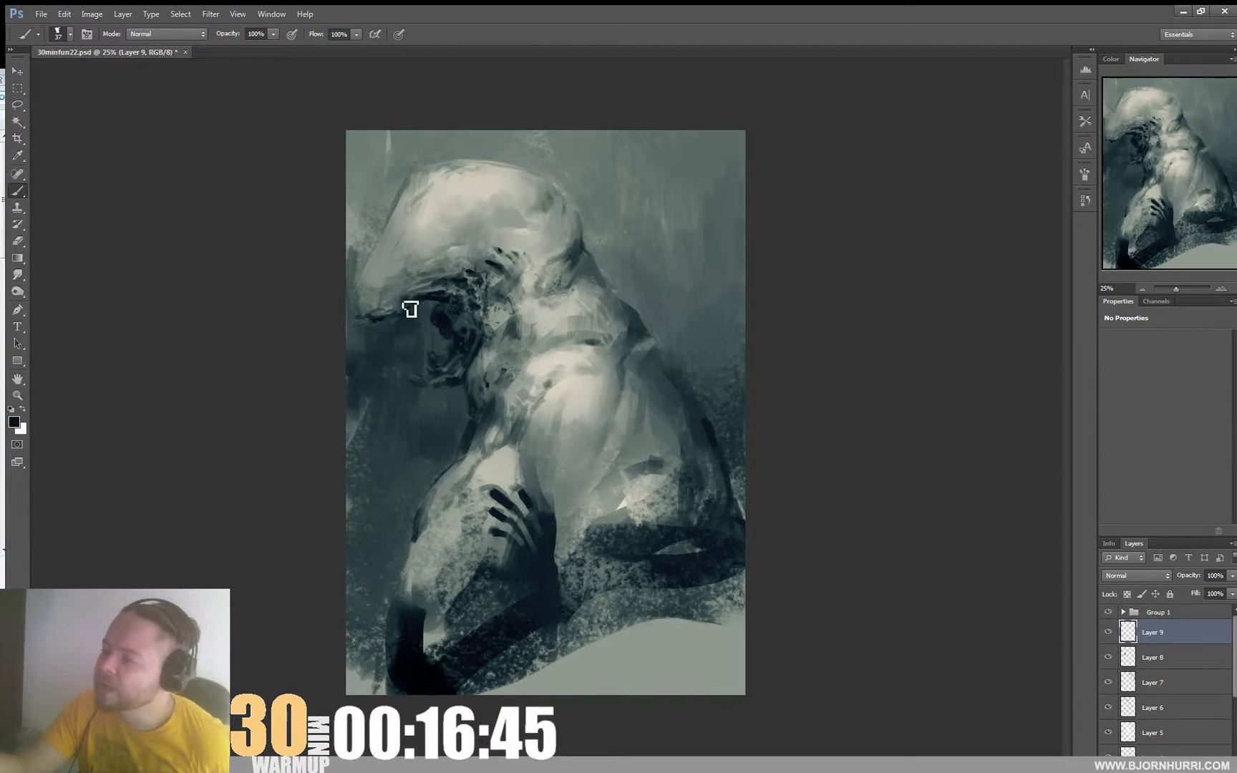
right_click(426, 292)
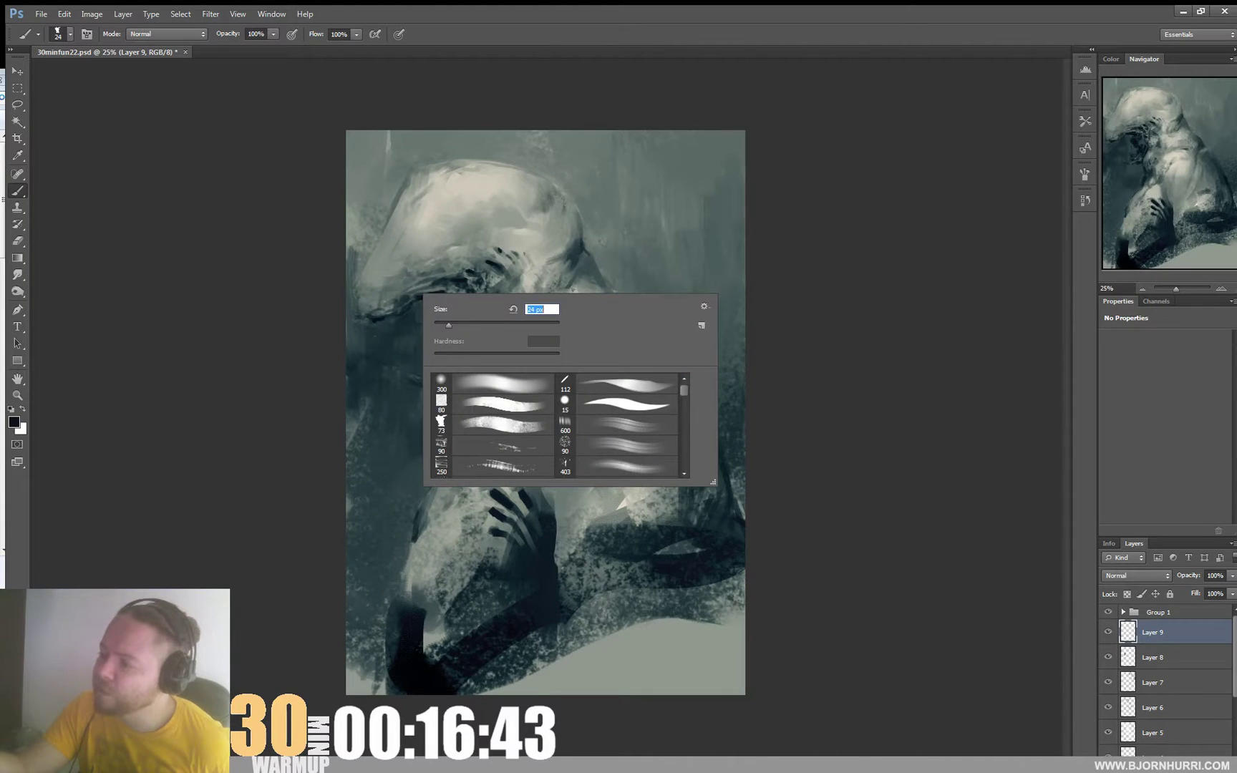
click(395, 309)
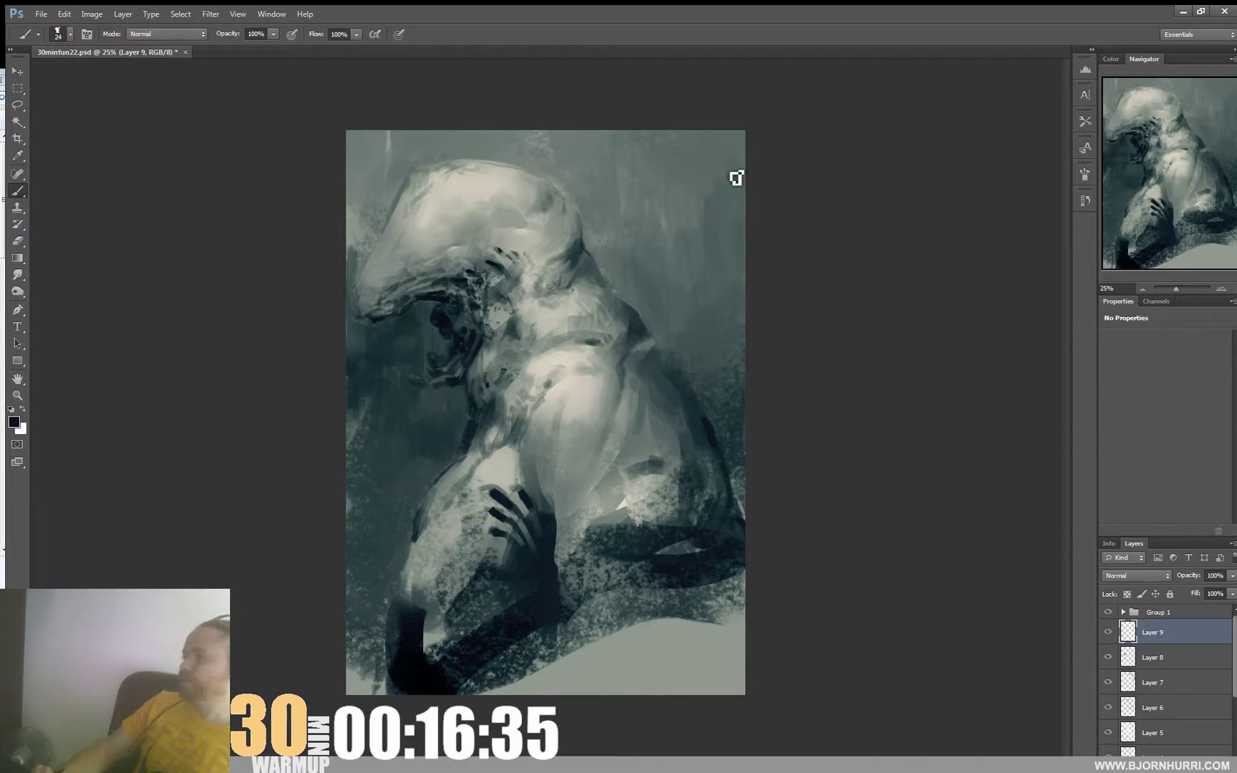
Model the folds at the back of the head and cheek with sampled light and dark tones, using a 37 px brush.
alt+click(521, 276)
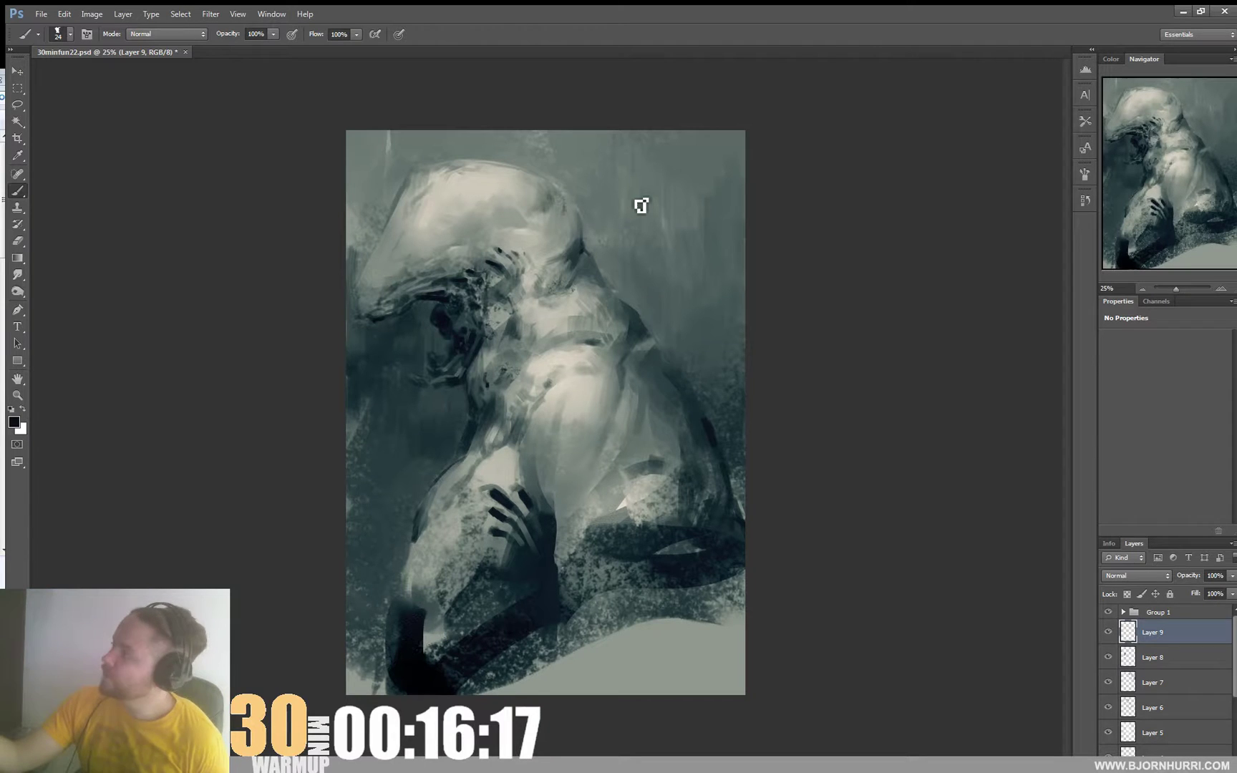
right_click(581, 238)
click(608, 269)
click(564, 255)
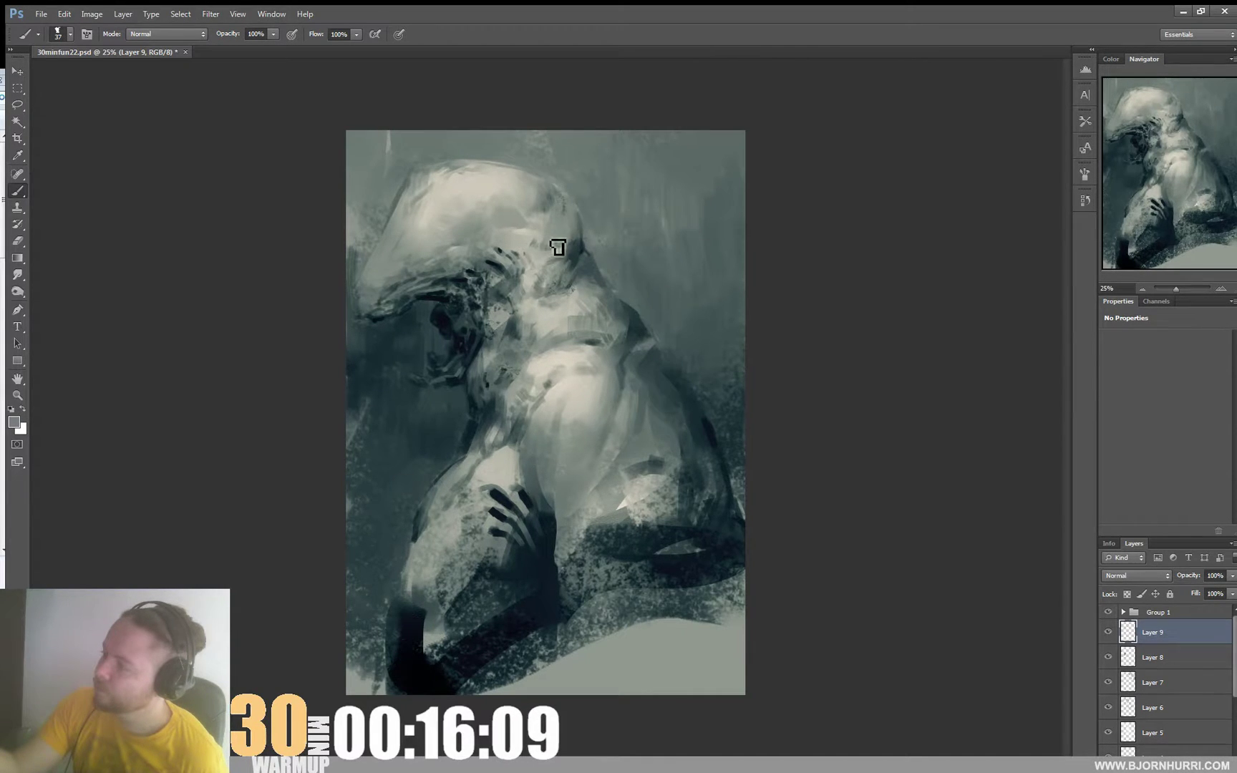
alt+click(574, 236)
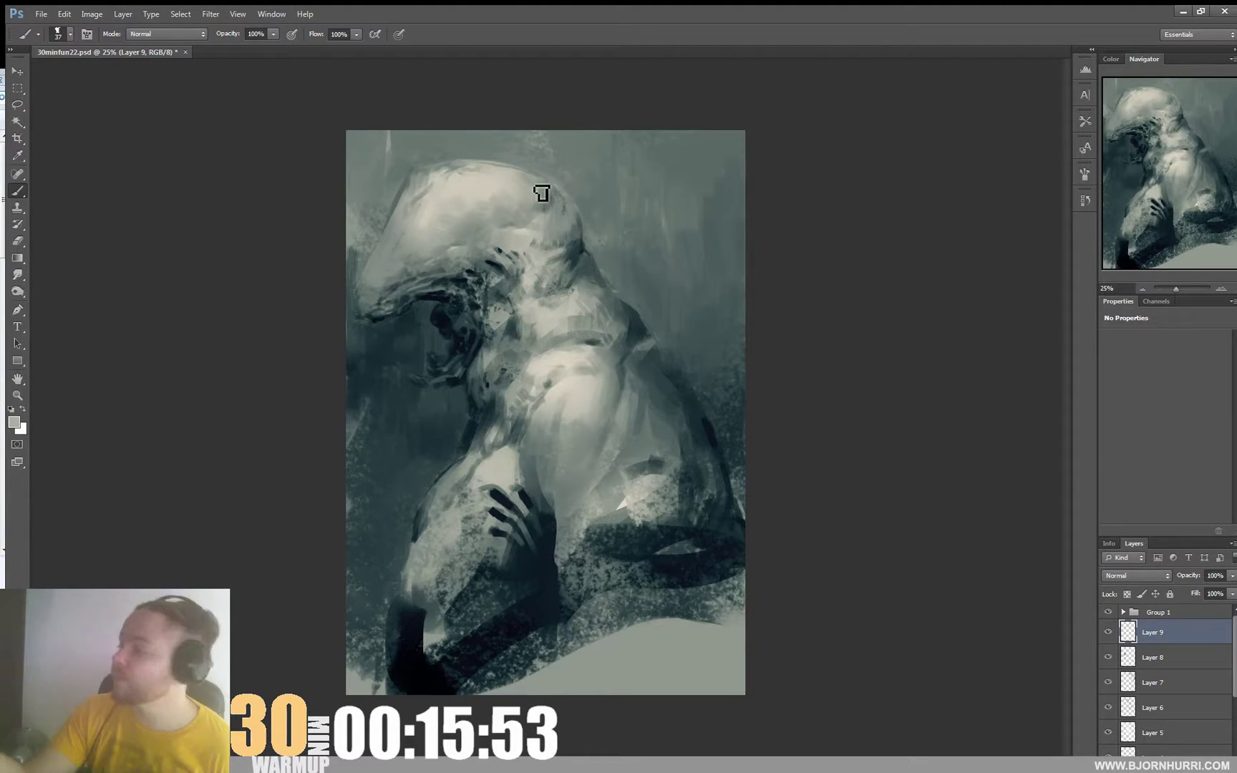
alt+click(573, 242)
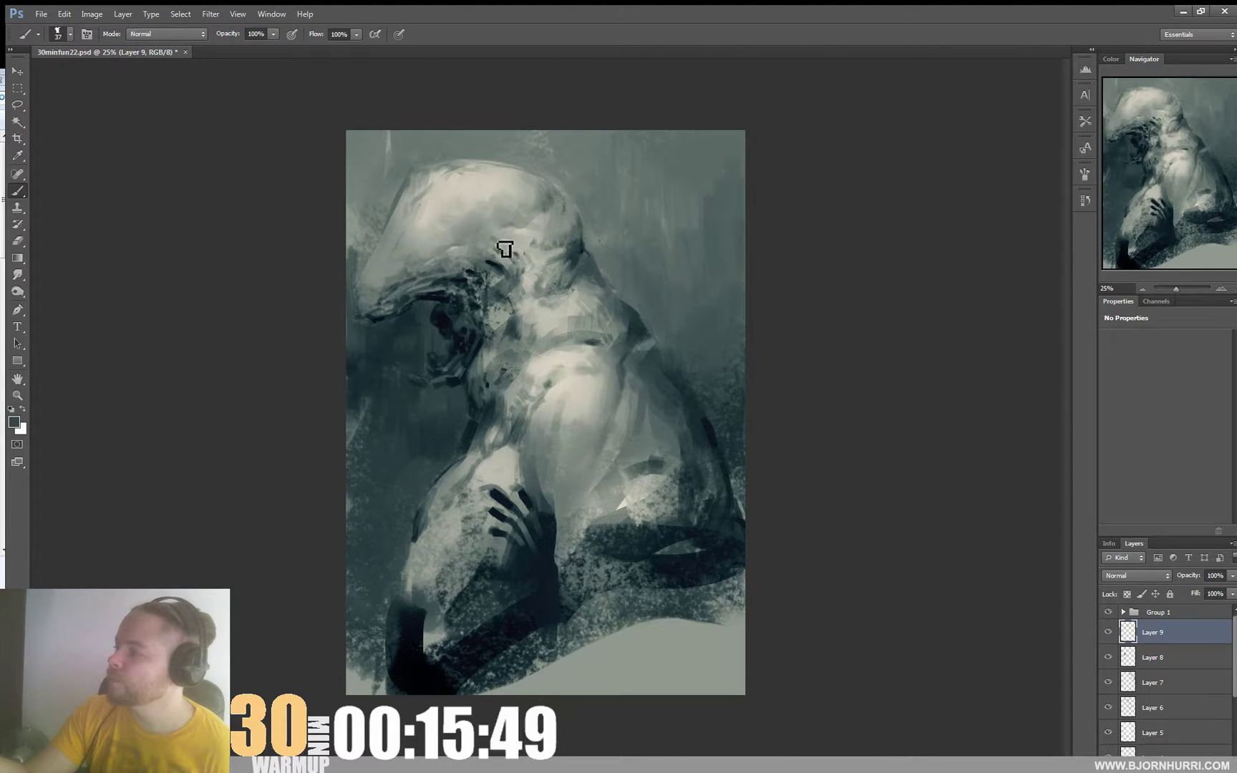
alt+click(504, 246)
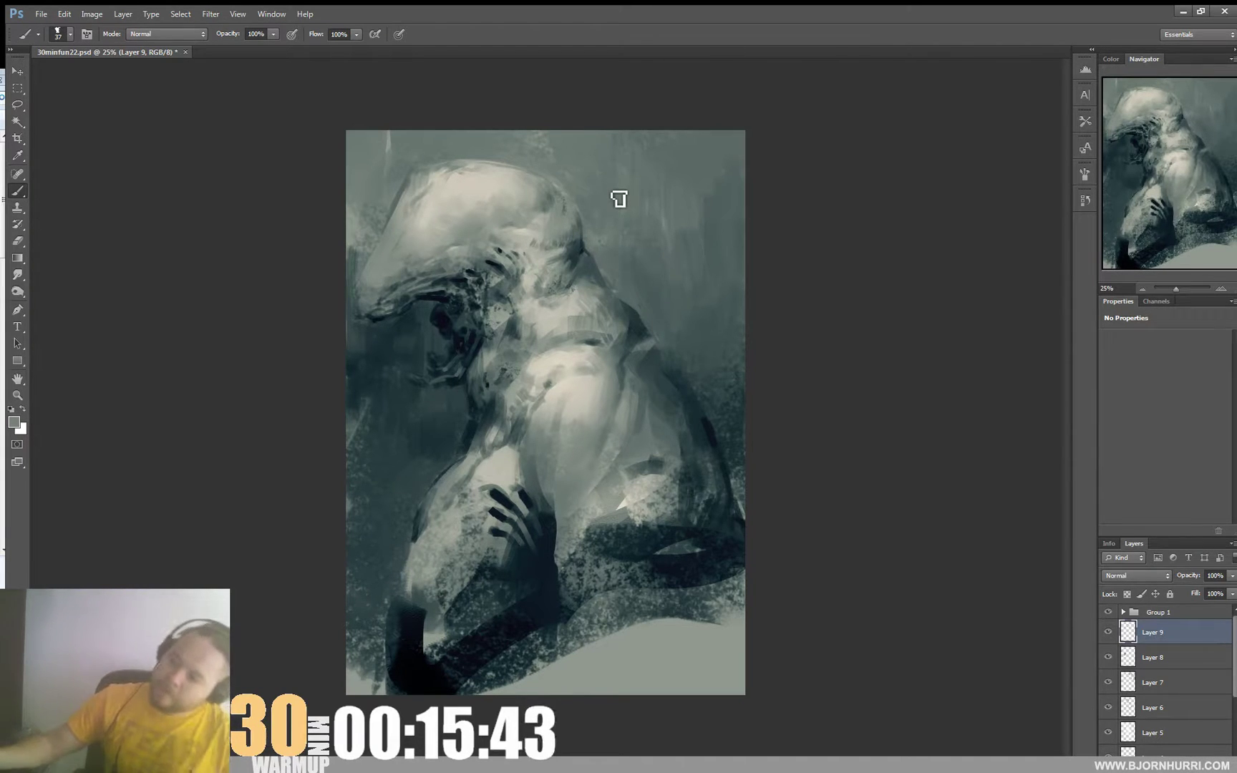
Smooth the dark background in front of the creature's chest with sampled tones, enlarging the brush to 127 px.
alt+click(445, 319)
alt+click(355, 392)
mouse_move(357, 396)
mouse_down()
mouse_move(366, 448)
mouse_move(373, 394)
mouse_move(383, 472)
mouse_up()
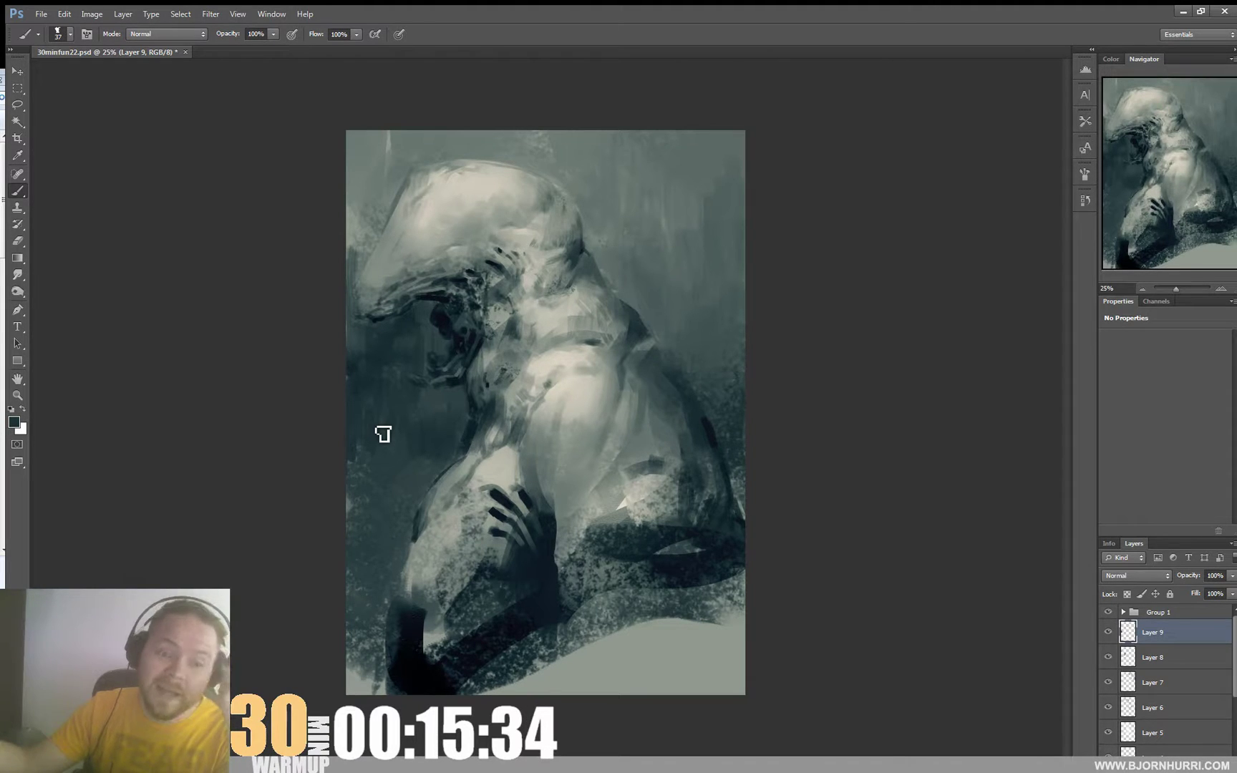
right_click(516, 399)
click(589, 427)
click(402, 341)
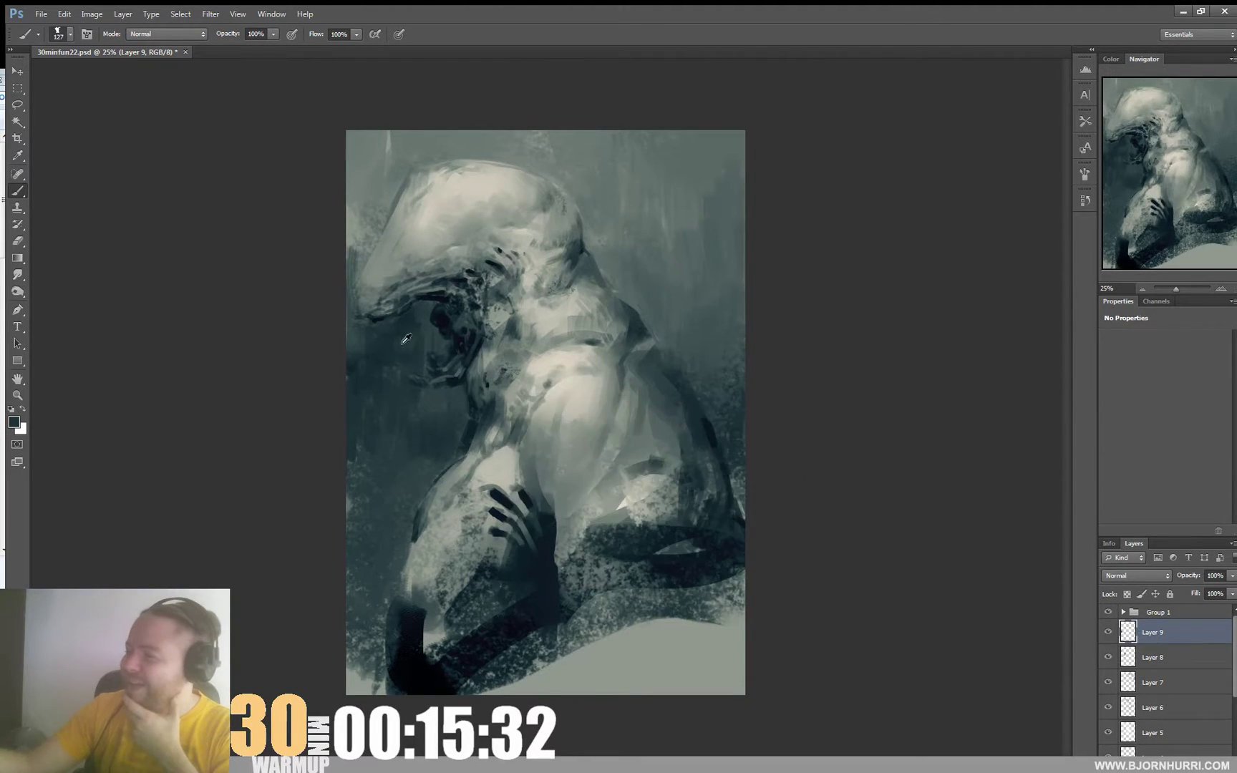
alt+click(405, 317)
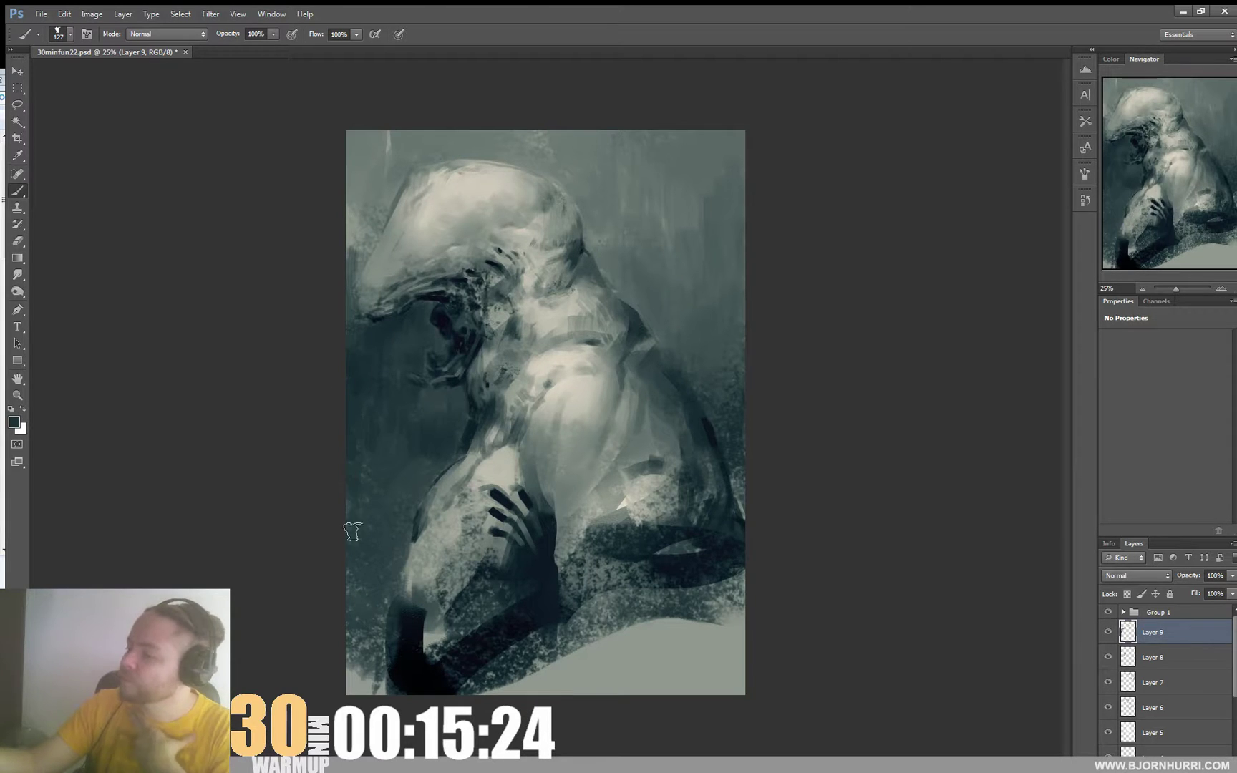
Paint sampled grey-green tones over the background in front of the forehead and snout with the 127 px brush.
drag(363, 195, 351, 269)
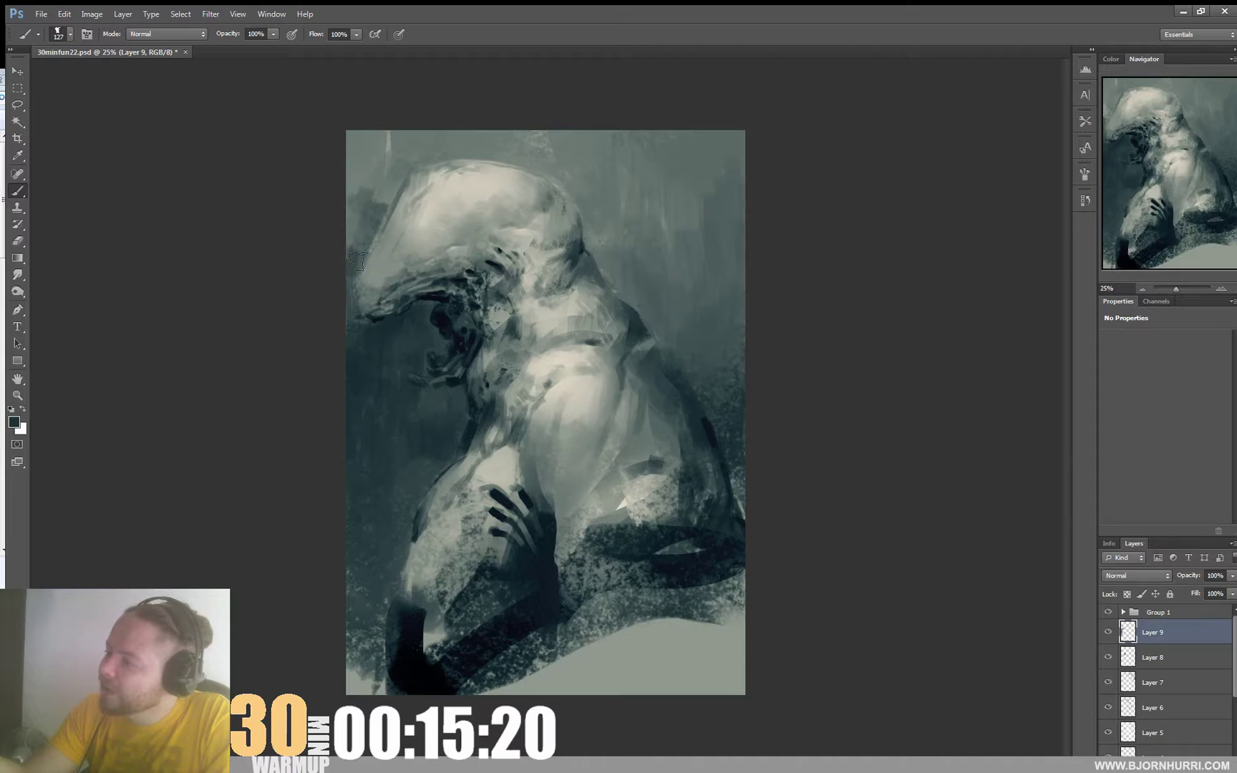
alt+click(375, 184)
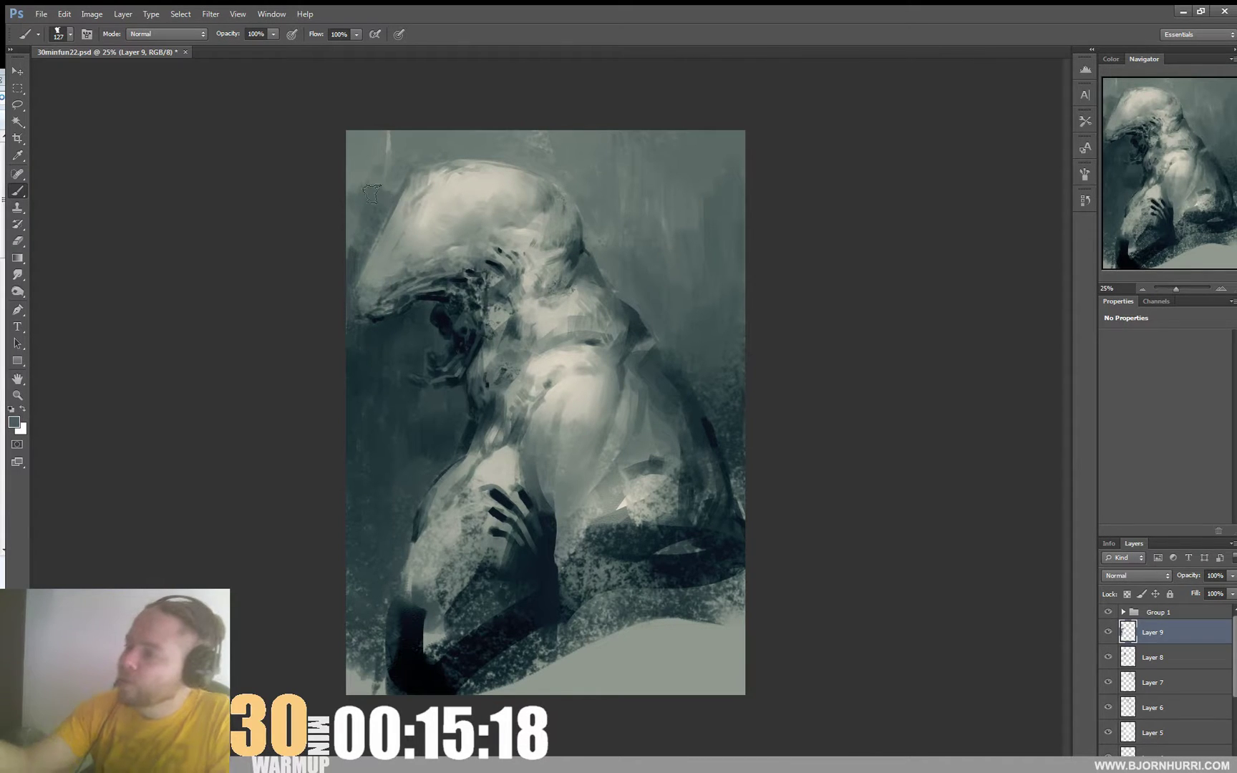
drag(358, 142, 365, 196)
mouse_move(379, 145)
mouse_down()
mouse_move(351, 249)
mouse_move(366, 212)
mouse_up()
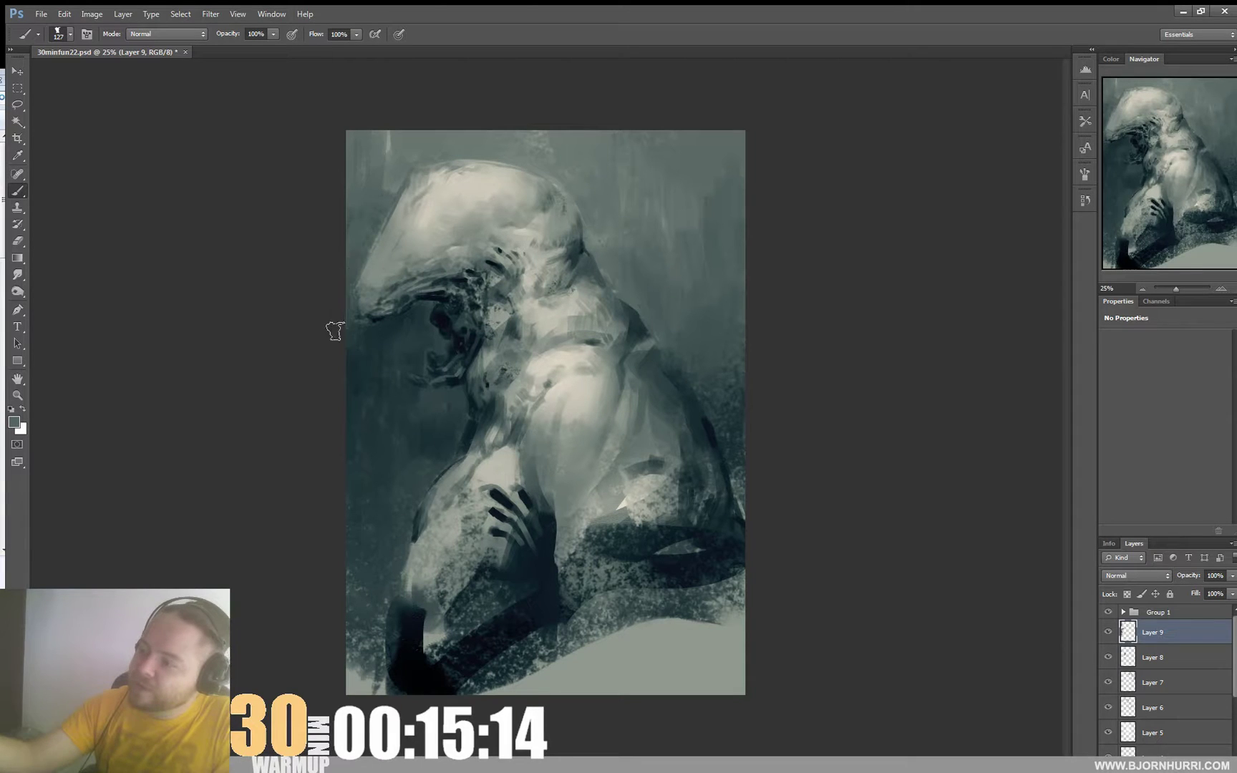
Refine the contour of the snout and forehead with sampled tones, reducing the brush to 28 px and finally 16 px.
right_click(377, 294)
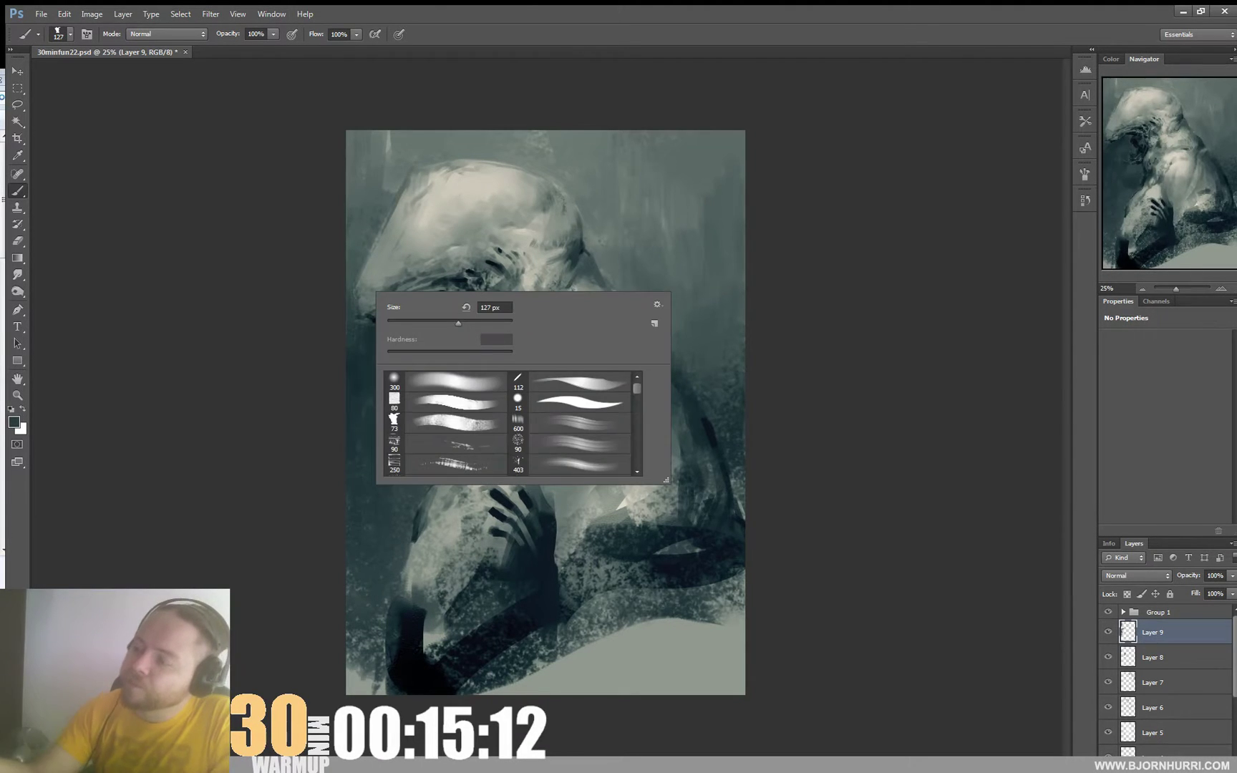
click(357, 326)
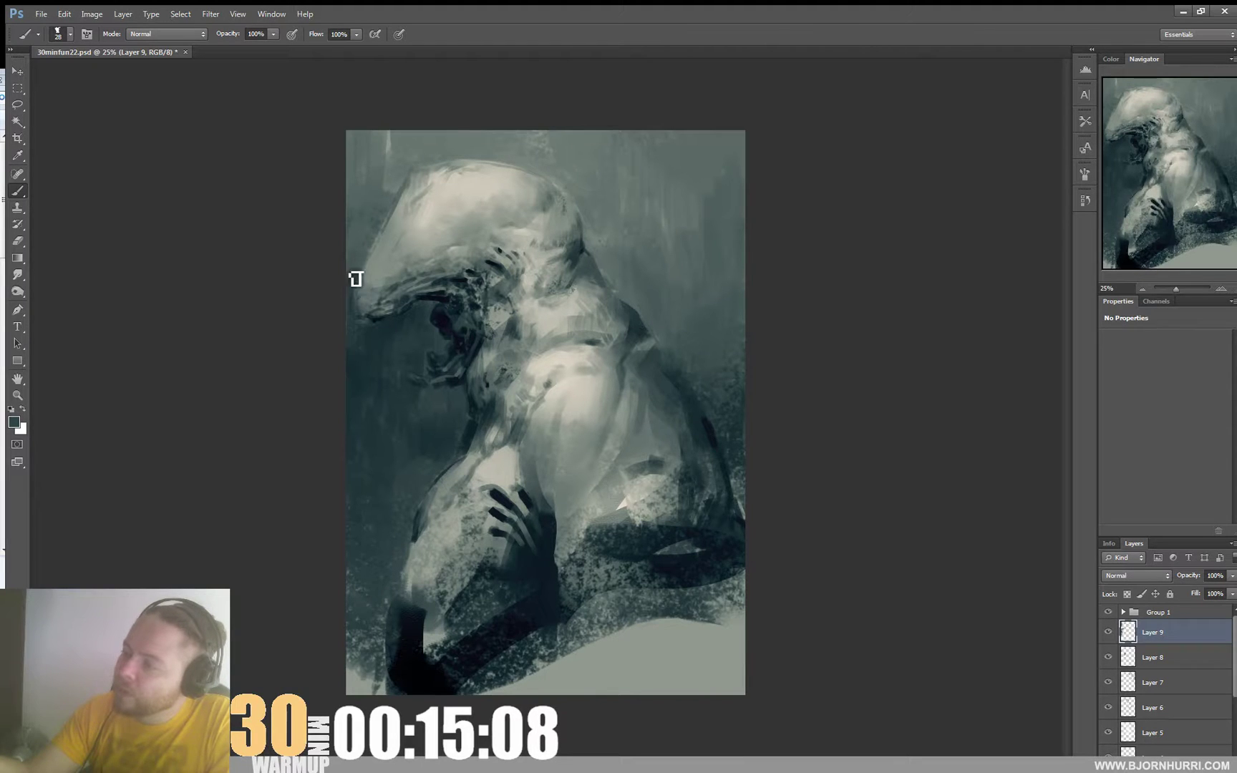
alt+click(392, 222)
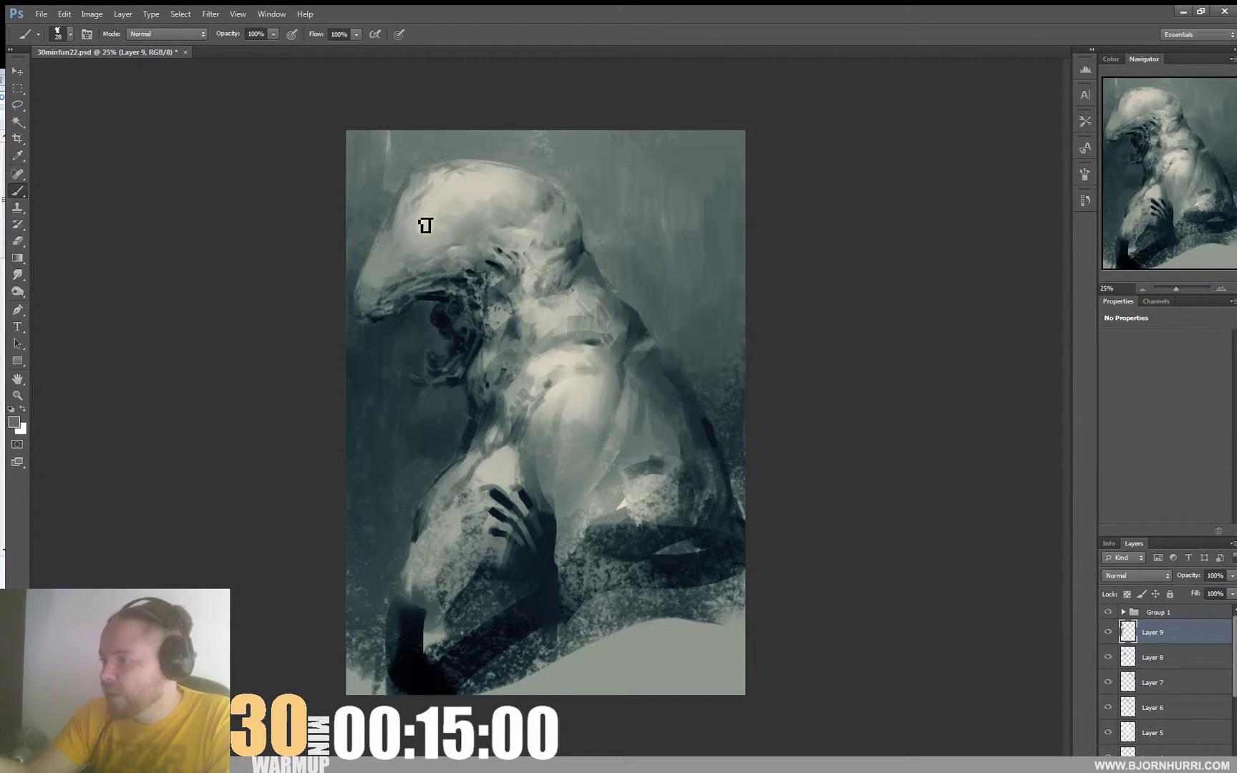
alt+click(438, 294)
right_click(426, 252)
drag(447, 282, 442, 282)
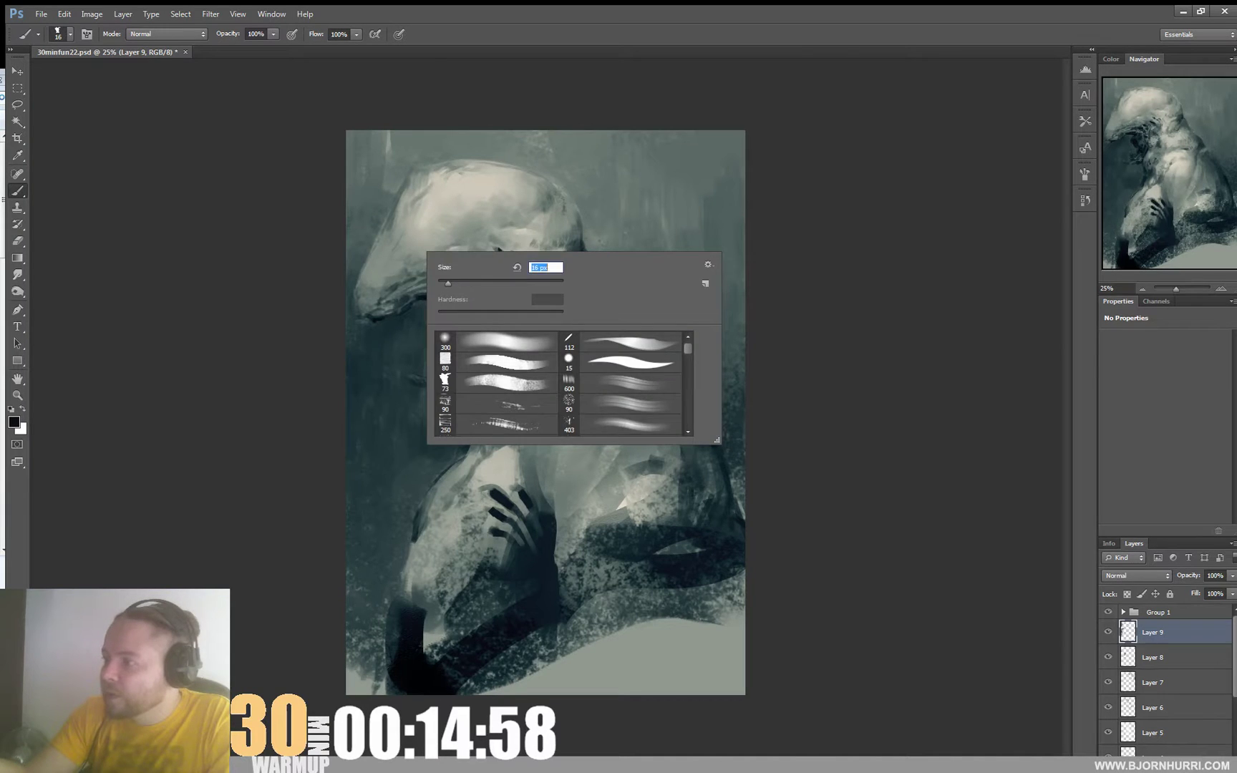
click(399, 218)
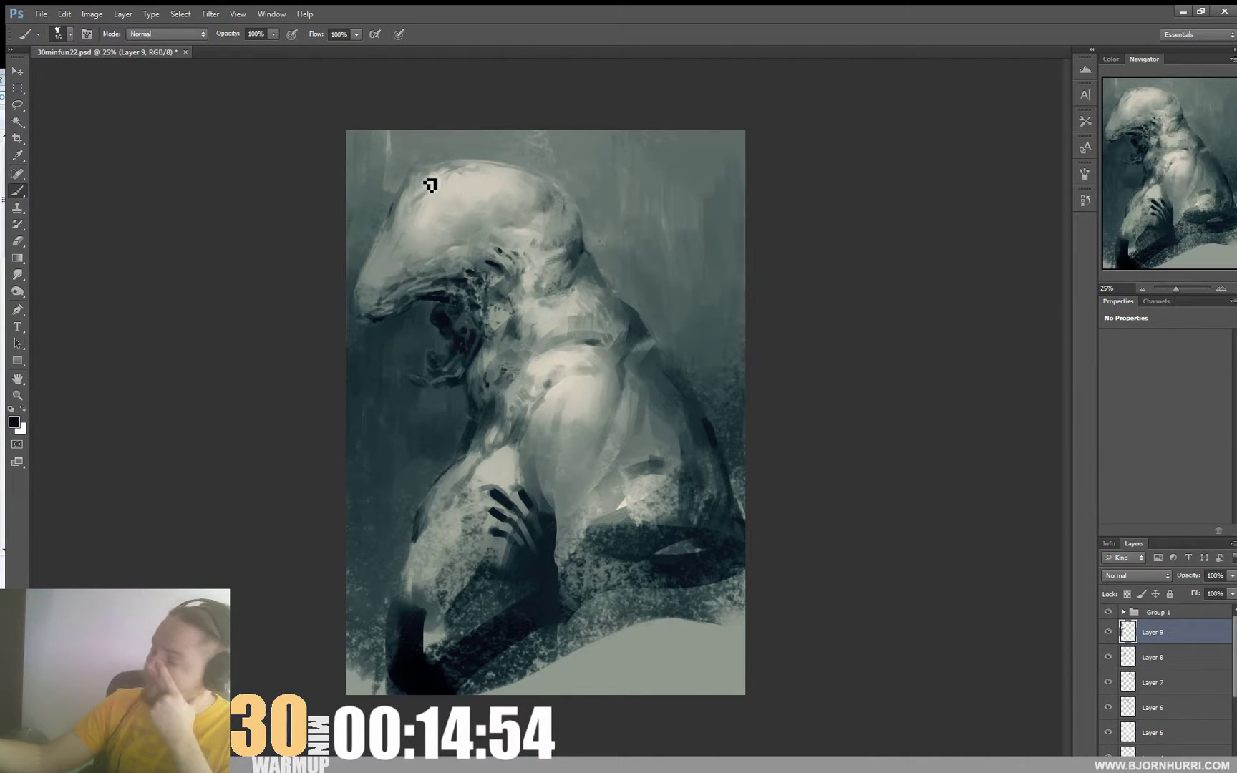
Soften the tones along the creature's snout with sampled light greys, using a 30 px brush.
alt+click(538, 274)
right_click(538, 274)
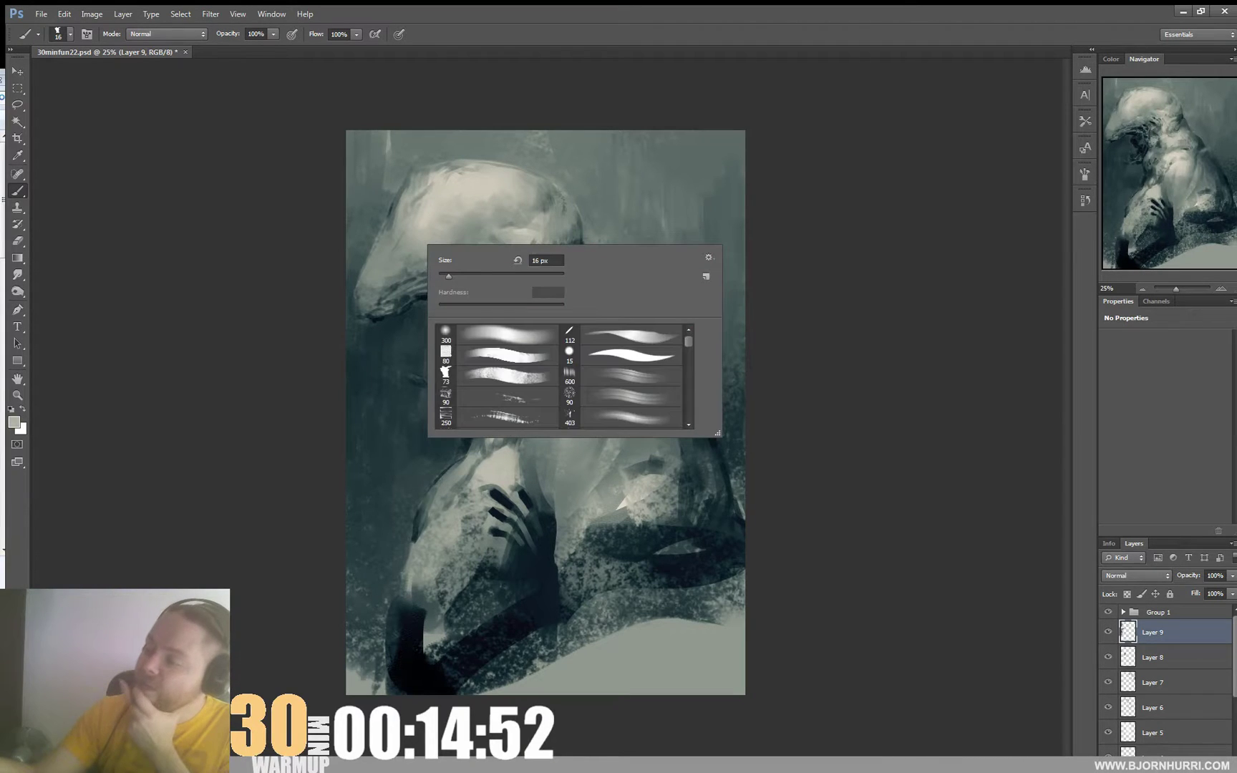
click(409, 254)
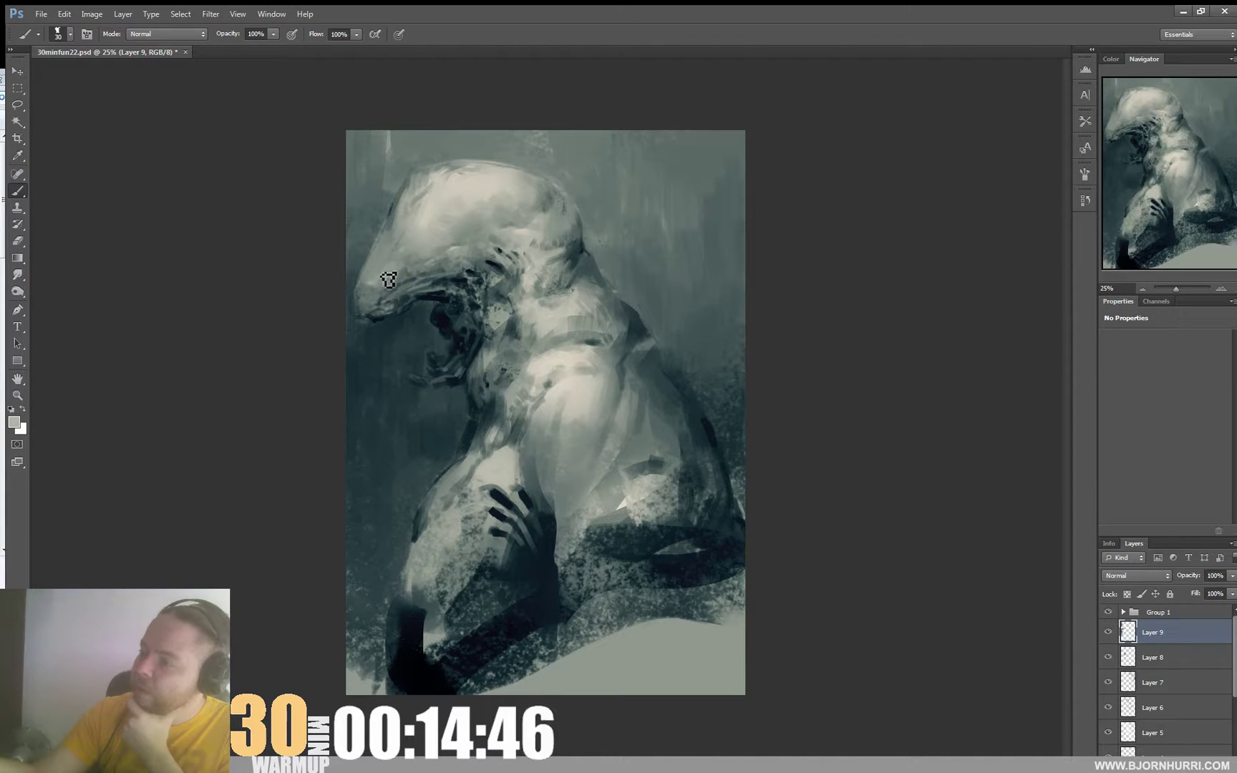
alt+click(392, 258)
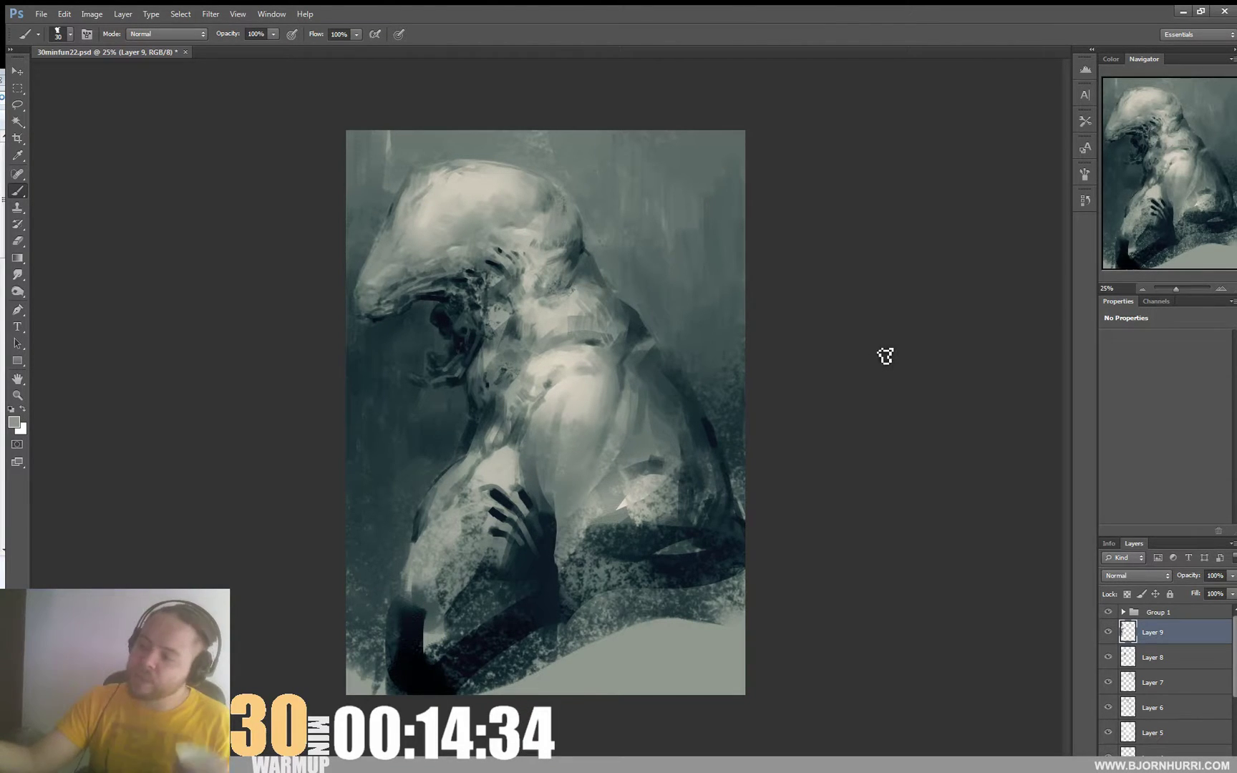
Reduce the brush to 14 px and start shaping the lower jaw and mouth interior with sampled dark tones.
alt+click(439, 356)
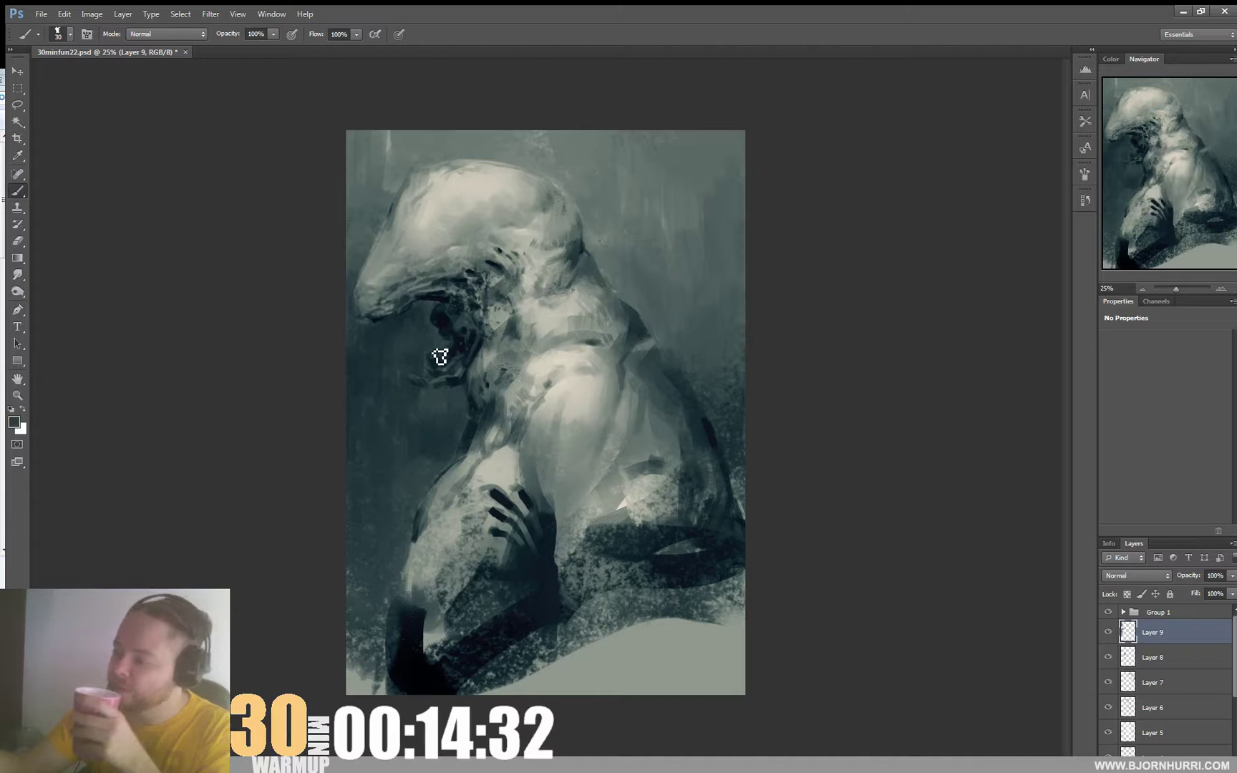
right_click(442, 346)
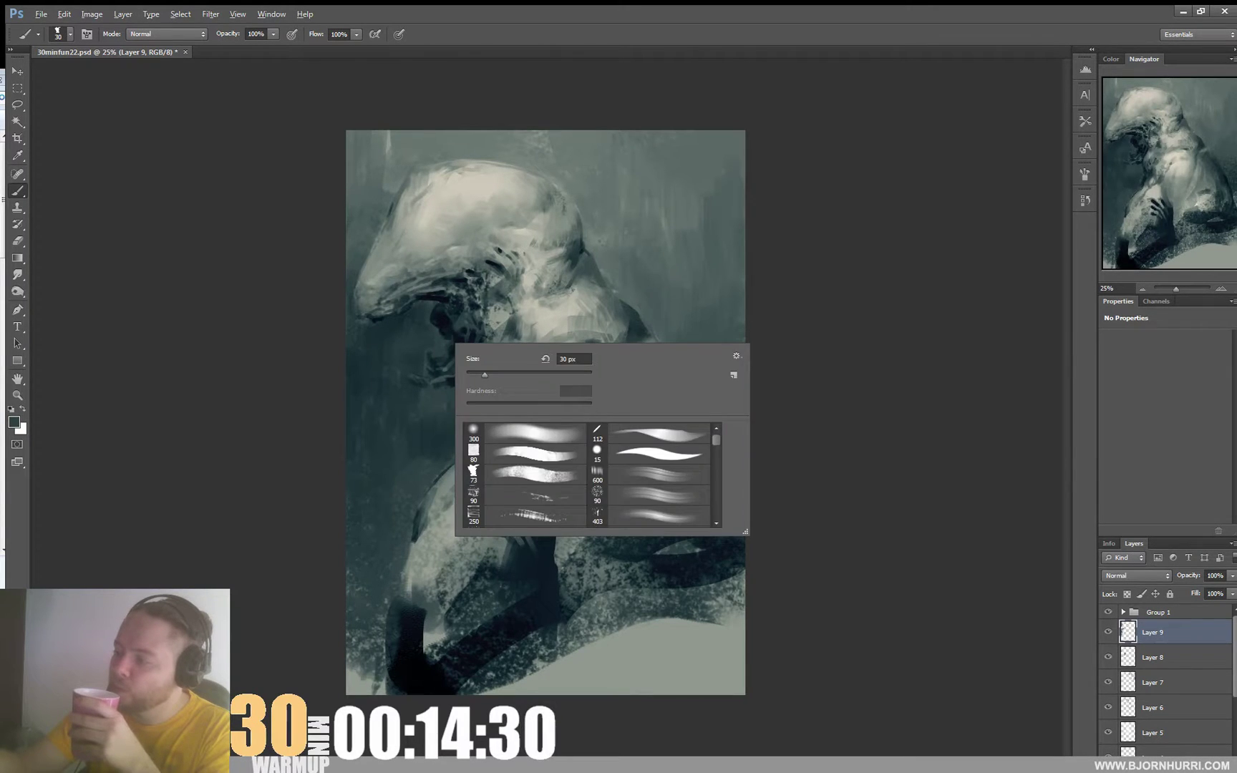
key(Escape)
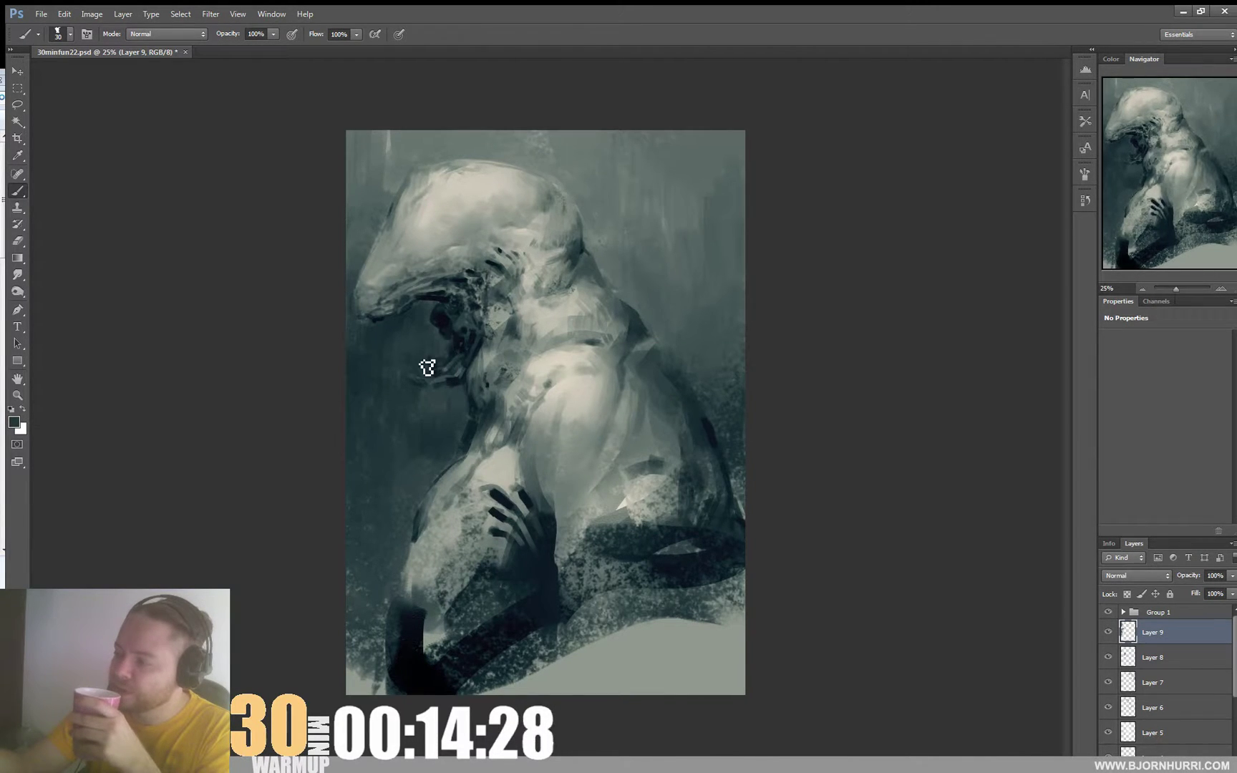
right_click(449, 358)
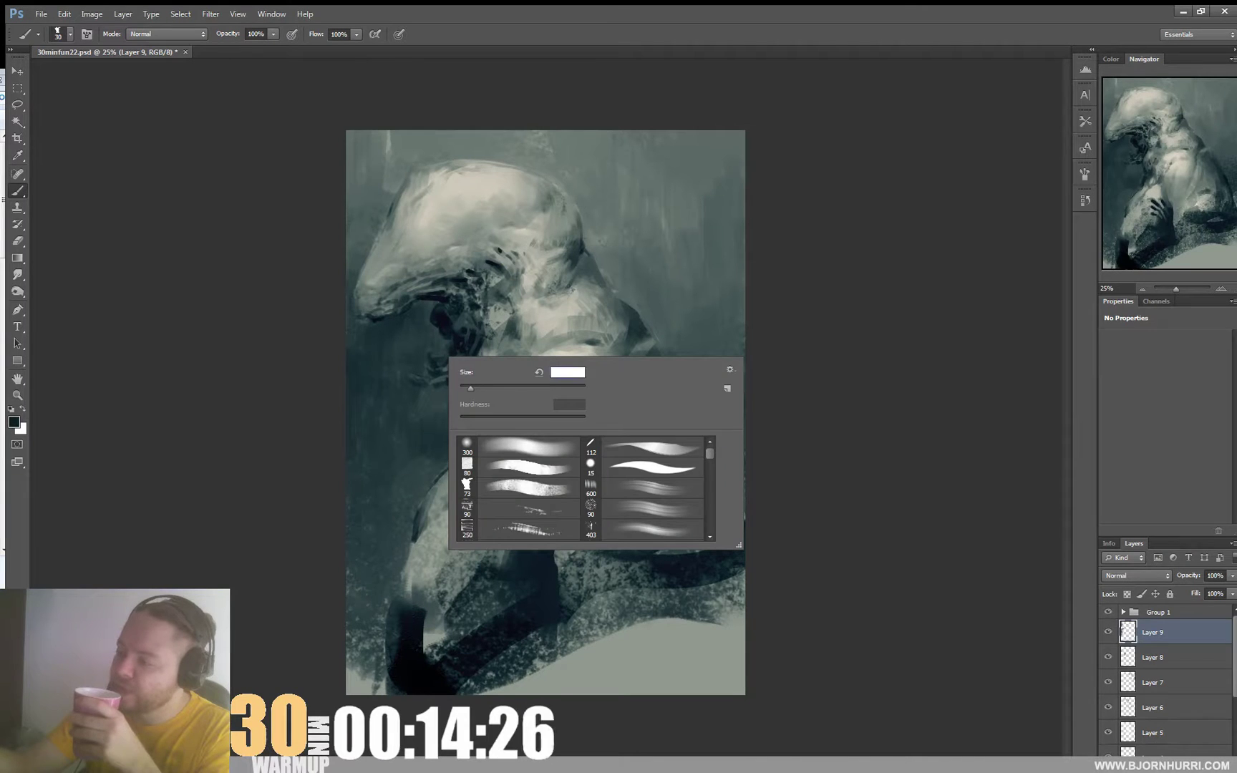
key(Return)
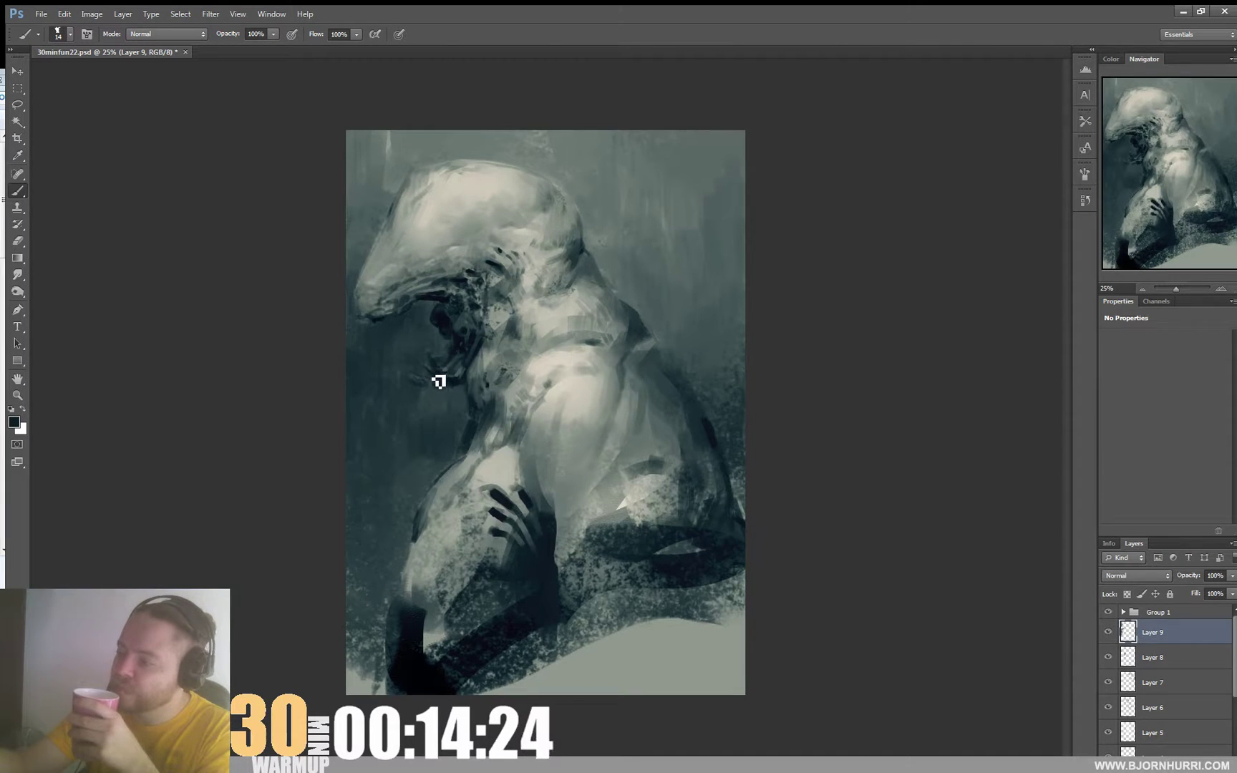
alt+click(431, 346)
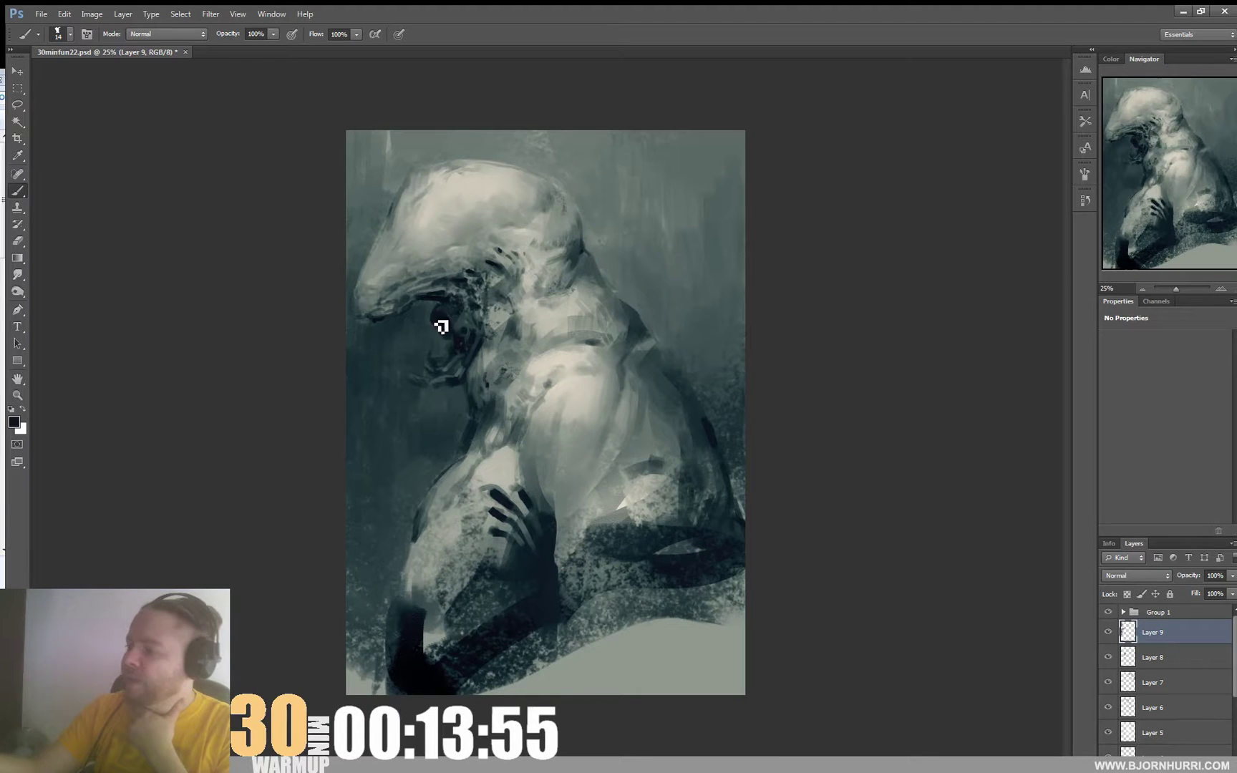
alt+click(440, 351)
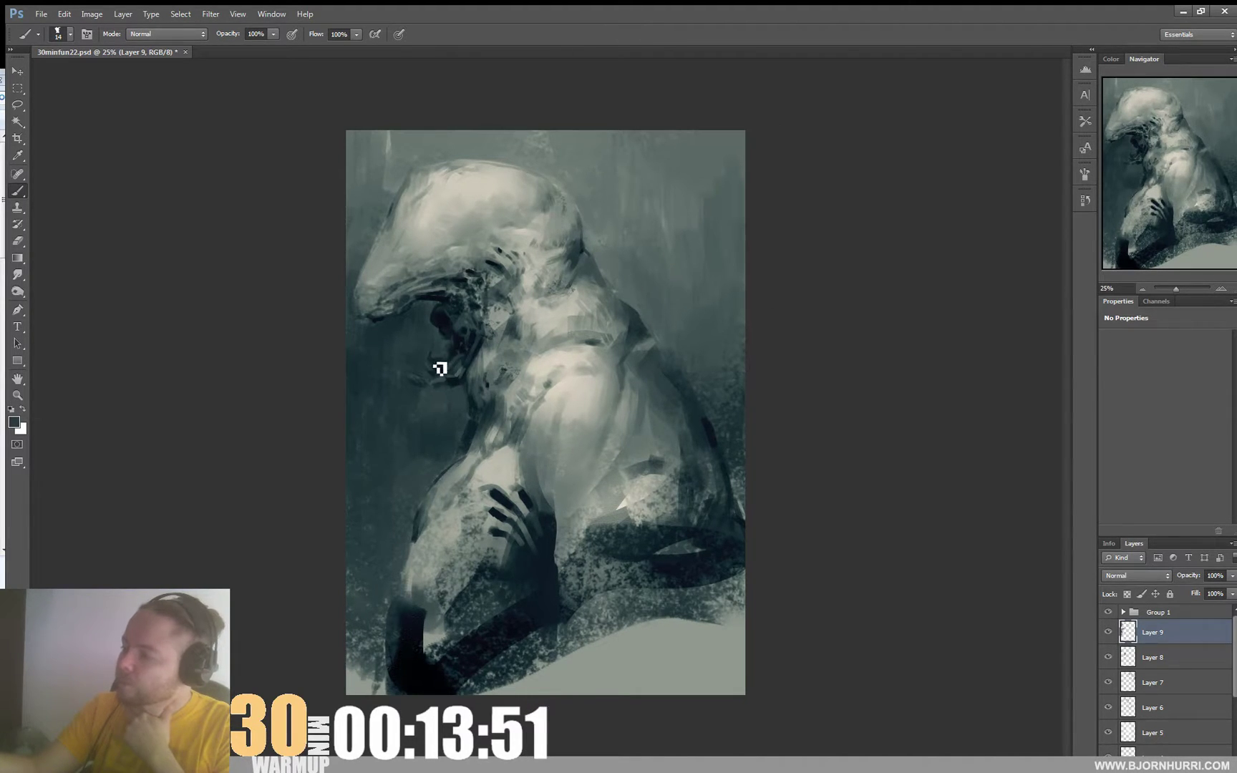
alt+click(437, 358)
alt+click(445, 363)
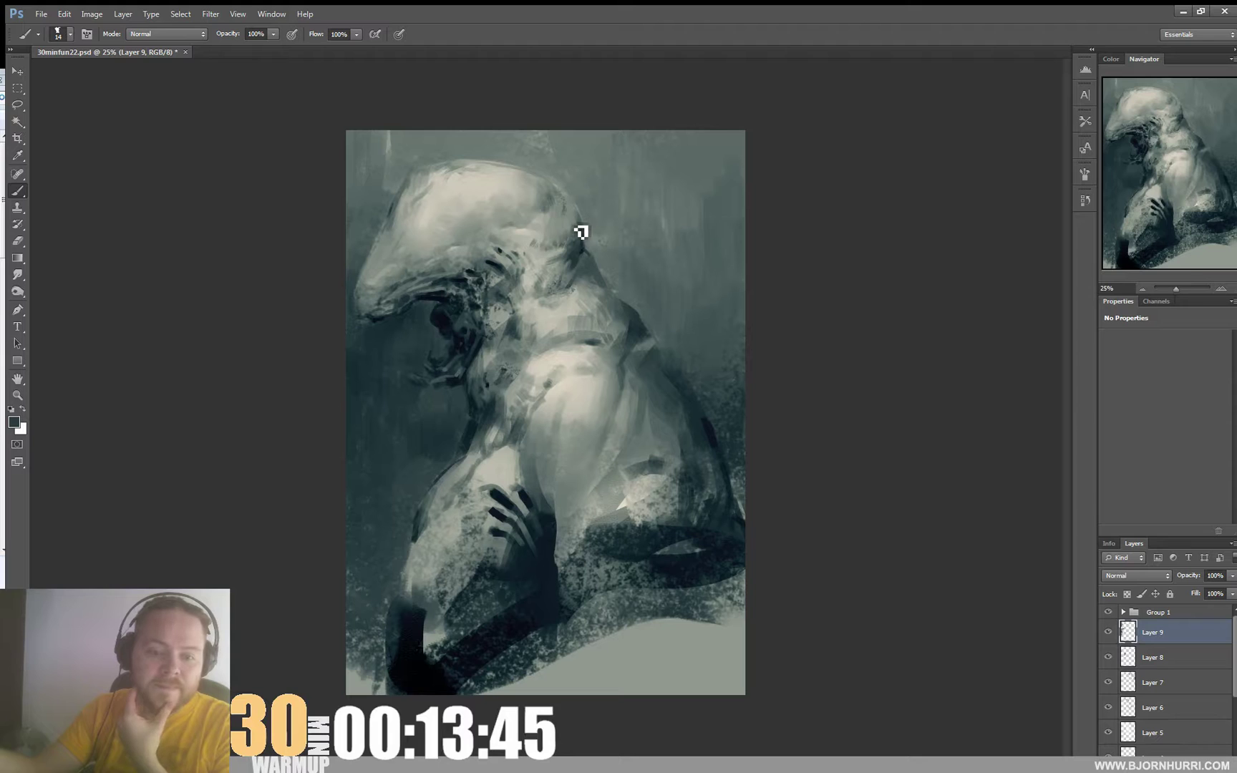
Detail the lower jaw's teeth and the inside of the open mouth with sampled dark and light tones.
alt+click(460, 347)
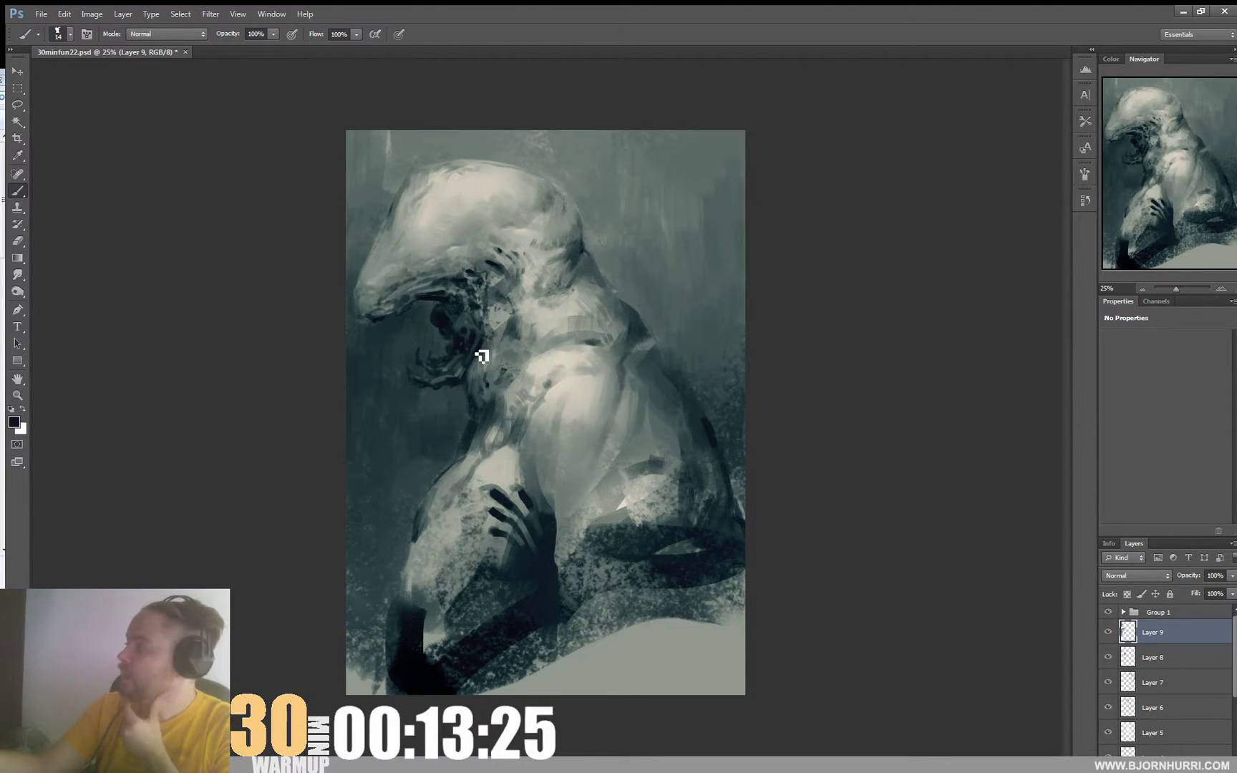
alt+click(529, 315)
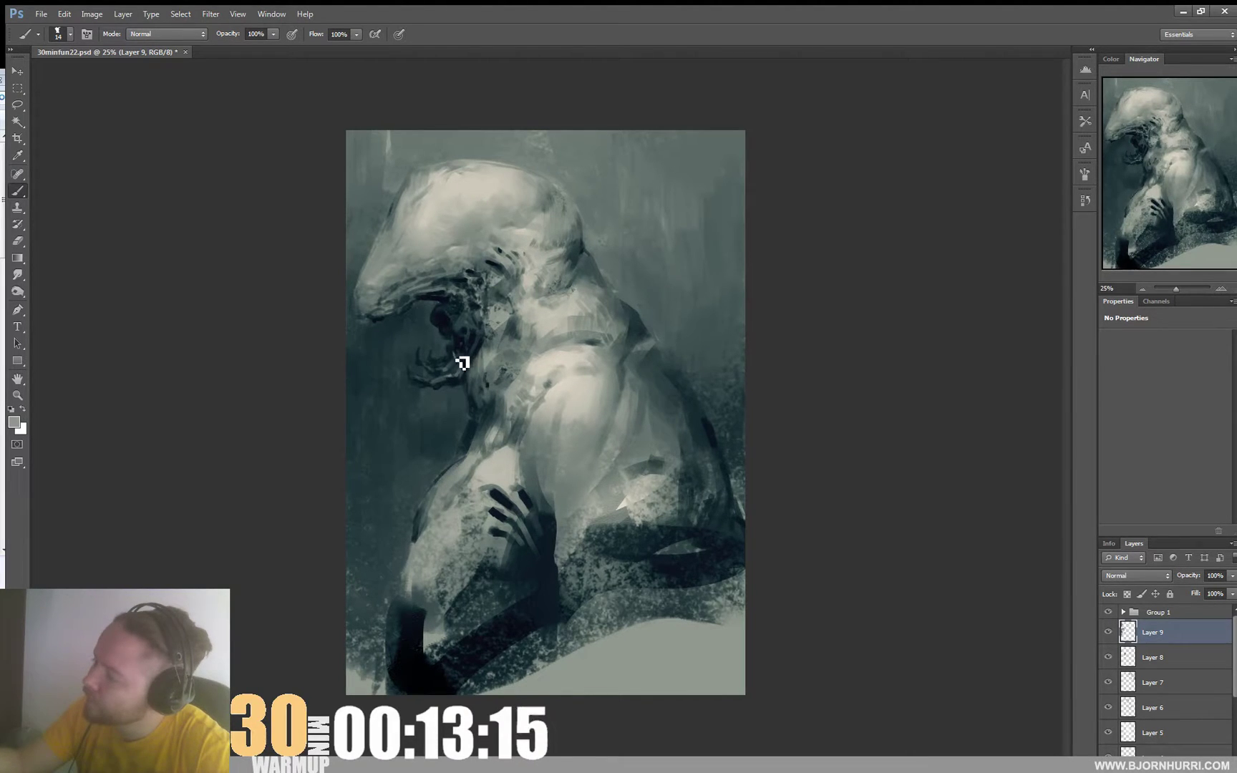
alt+click(462, 366)
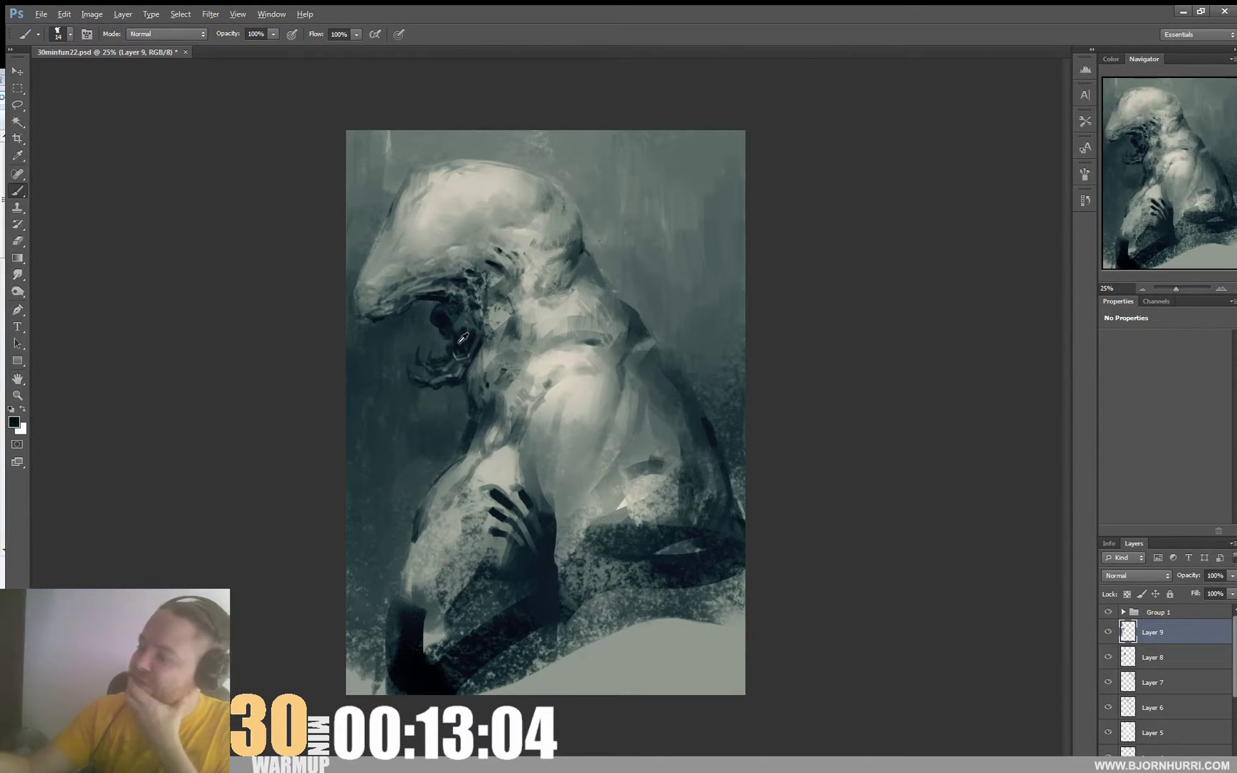
alt+click(452, 364)
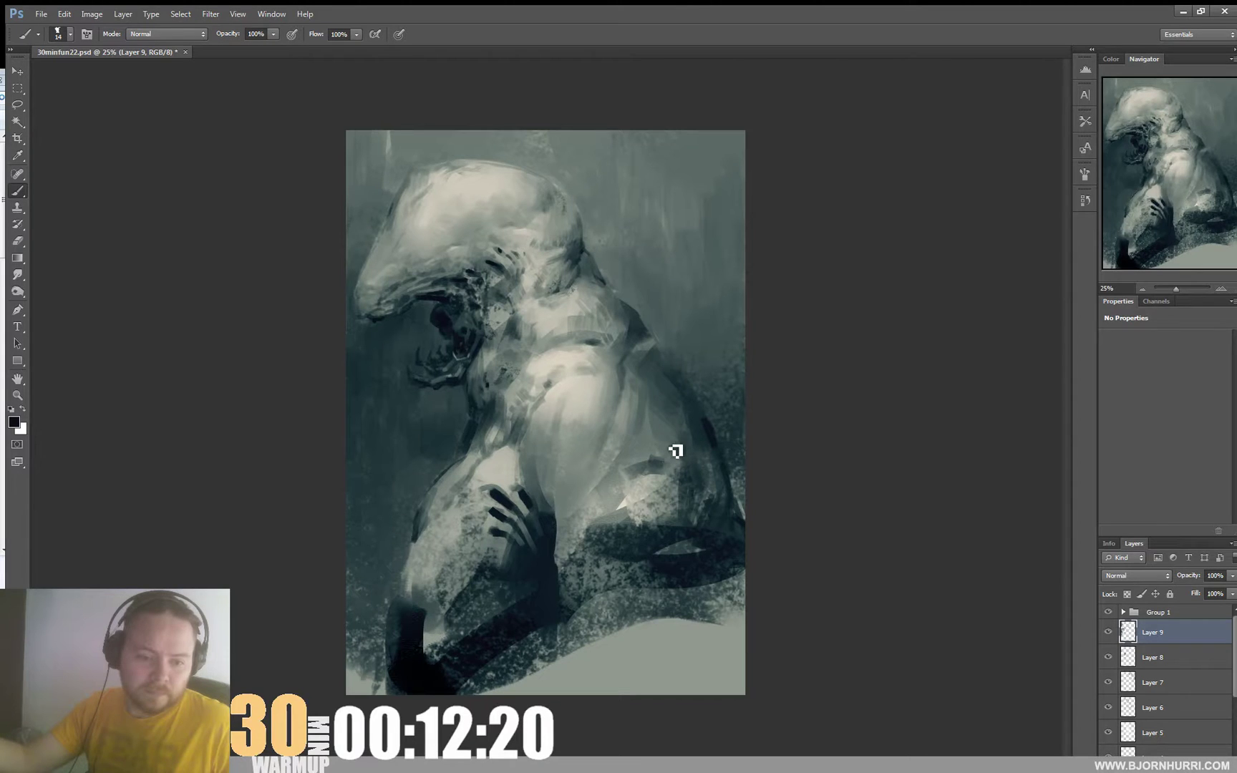
Paint a sampled grey-green tone over the lower belly beside the hand, using a 125 px brush.
drag(679, 448, 671, 312)
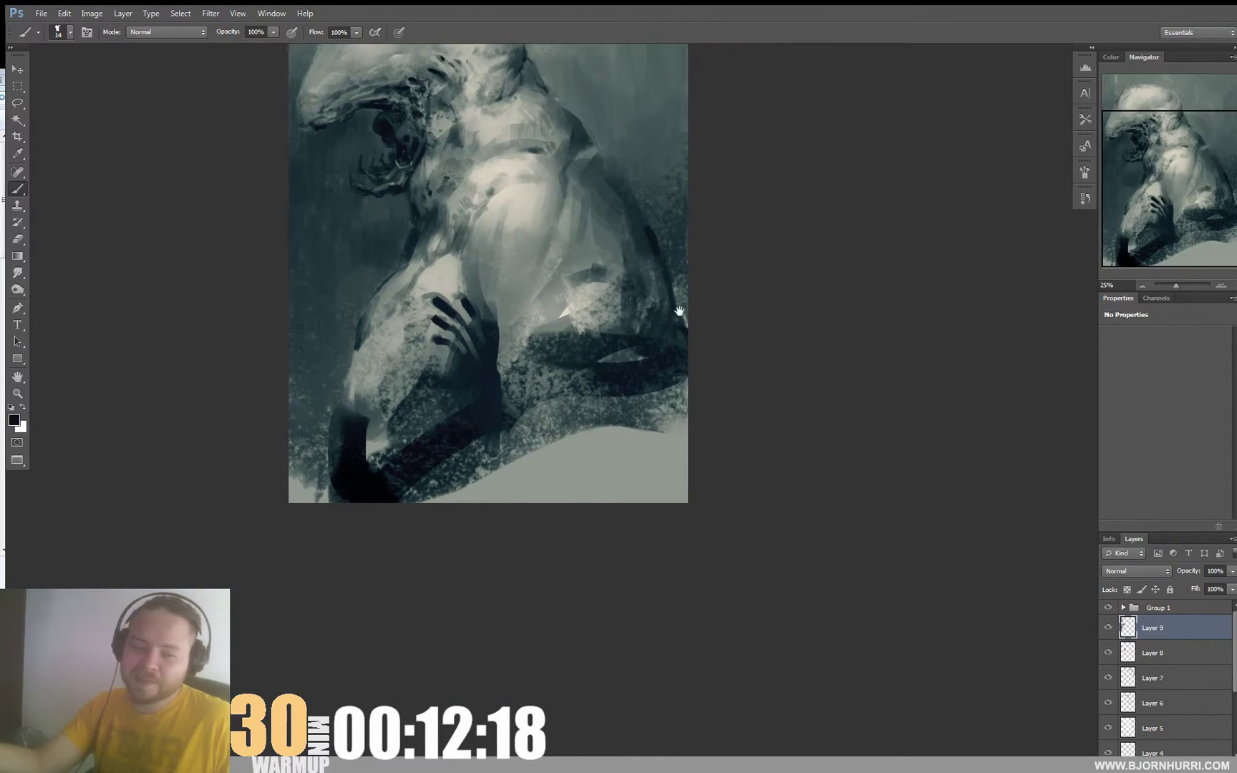
right_click(671, 313)
alt+click(538, 333)
mouse_move(542, 334)
mouse_down()
mouse_move(520, 362)
mouse_move(571, 342)
mouse_move(548, 373)
mouse_up()
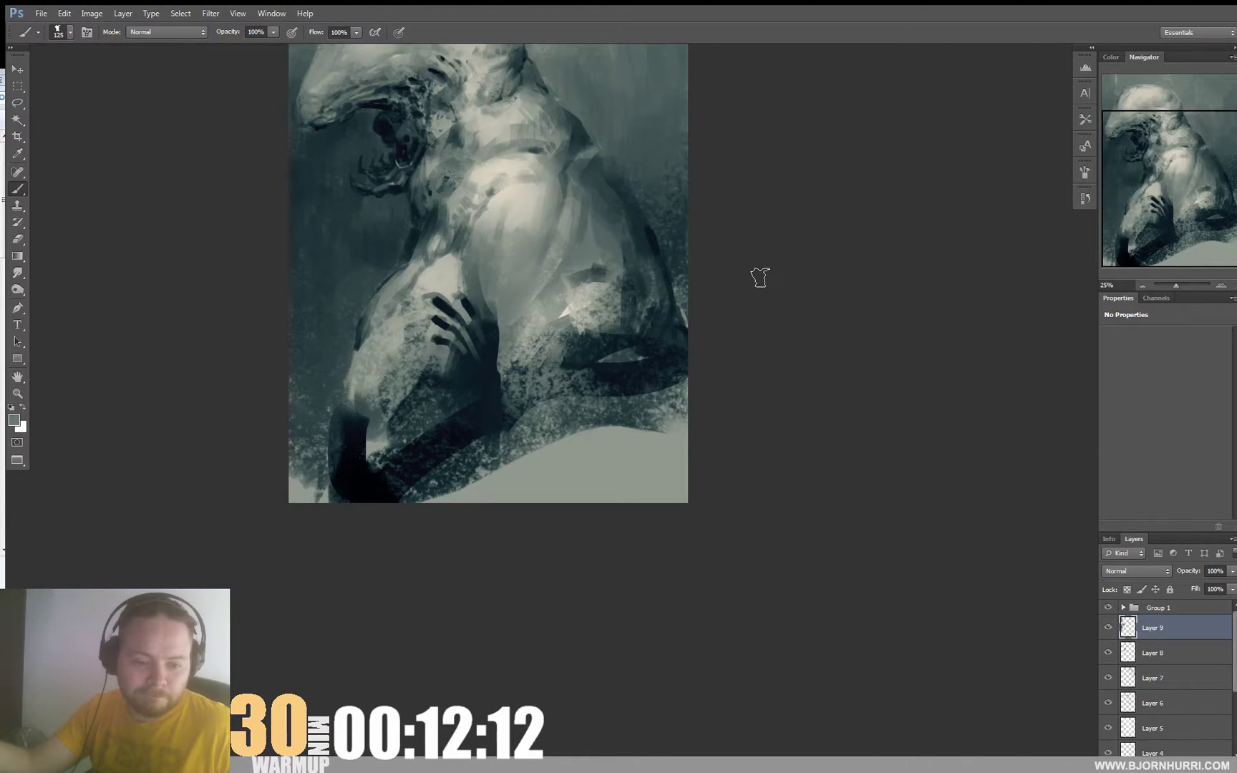
Cover the pale mound and dark forms beneath the creature with a sloping dark teal ground, using a 176 px brush.
right_click(607, 363)
drag(690, 395, 705, 395)
alt+click(621, 290)
mouse_move(615, 297)
mouse_down()
mouse_move(606, 375)
mouse_move(635, 341)
mouse_move(681, 390)
mouse_up()
alt+click(671, 355)
drag(666, 402, 601, 428)
mouse_move(464, 485)
mouse_down()
mouse_move(716, 416)
mouse_move(416, 550)
mouse_move(673, 452)
mouse_move(623, 487)
mouse_move(654, 500)
mouse_move(701, 476)
mouse_move(401, 517)
mouse_move(561, 431)
mouse_move(452, 474)
mouse_move(489, 429)
mouse_move(505, 463)
mouse_move(464, 433)
mouse_move(441, 487)
mouse_move(376, 482)
mouse_move(546, 461)
mouse_move(499, 412)
mouse_move(602, 436)
mouse_move(600, 417)
mouse_move(554, 428)
mouse_move(629, 405)
mouse_move(586, 406)
mouse_up()
mouse_move(601, 359)
mouse_down()
mouse_move(602, 348)
mouse_move(591, 407)
mouse_up()
drag(363, 505, 367, 508)
mouse_move(674, 394)
mouse_down()
mouse_move(660, 337)
mouse_move(654, 448)
mouse_move(655, 417)
mouse_up()
alt+click(269, 473)
mouse_move(301, 552)
mouse_down()
mouse_move(455, 508)
mouse_move(505, 519)
mouse_move(655, 438)
mouse_move(465, 533)
mouse_move(616, 494)
mouse_move(483, 516)
mouse_move(275, 520)
mouse_move(464, 561)
mouse_move(531, 541)
mouse_move(539, 591)
mouse_move(657, 472)
mouse_up()
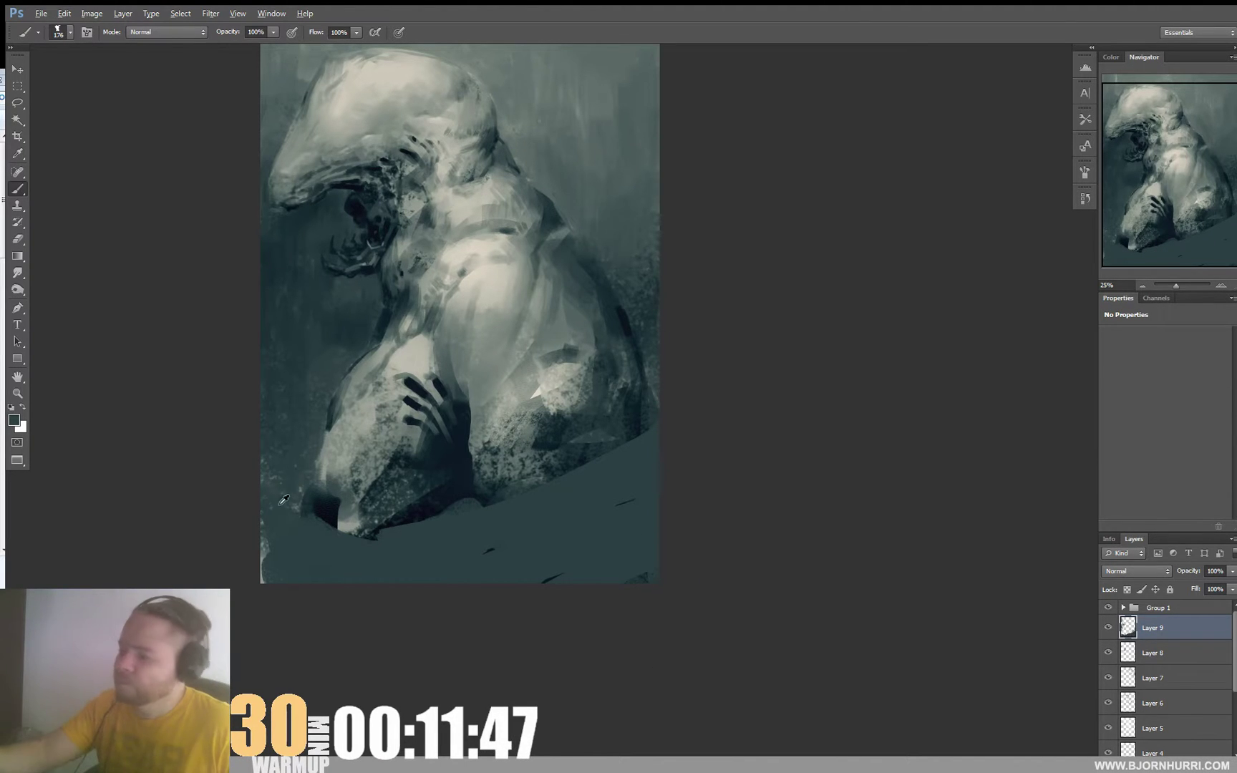
Paint lighter textured strokes over the ground below the bent limb and blend its lower edge, reducing the brush to 76 px.
right_click(654, 642)
click(475, 594)
mouse_move(274, 528)
mouse_down()
mouse_move(283, 606)
mouse_move(313, 542)
mouse_up()
mouse_move(362, 541)
mouse_down()
mouse_move(383, 565)
mouse_move(429, 617)
mouse_up()
mouse_move(452, 547)
mouse_down()
mouse_move(424, 610)
mouse_move(334, 560)
mouse_move(330, 521)
mouse_move(356, 499)
mouse_move(342, 497)
mouse_up()
alt+click(391, 511)
right_click(348, 489)
text(76)
key(Return)
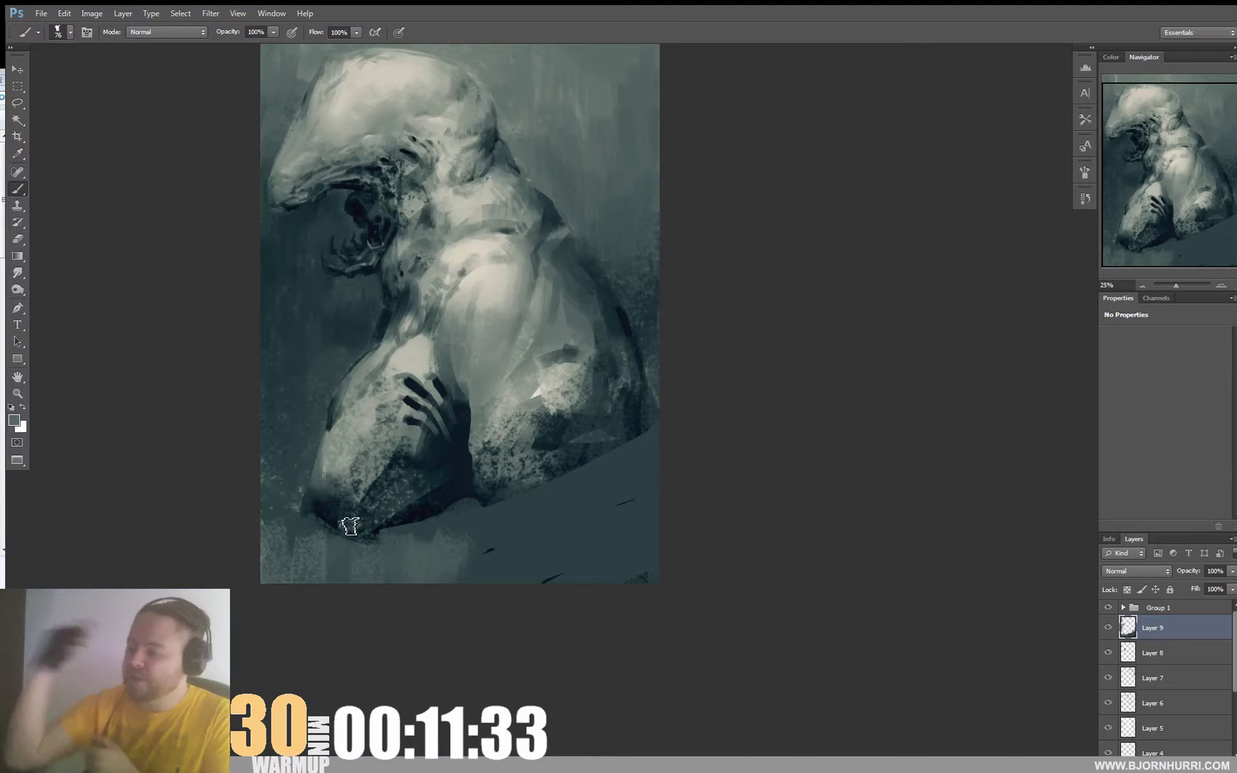
Round the form beneath the dark fingers with sampled shadow and light tones, reducing the brush to 31 px.
alt+click(427, 456)
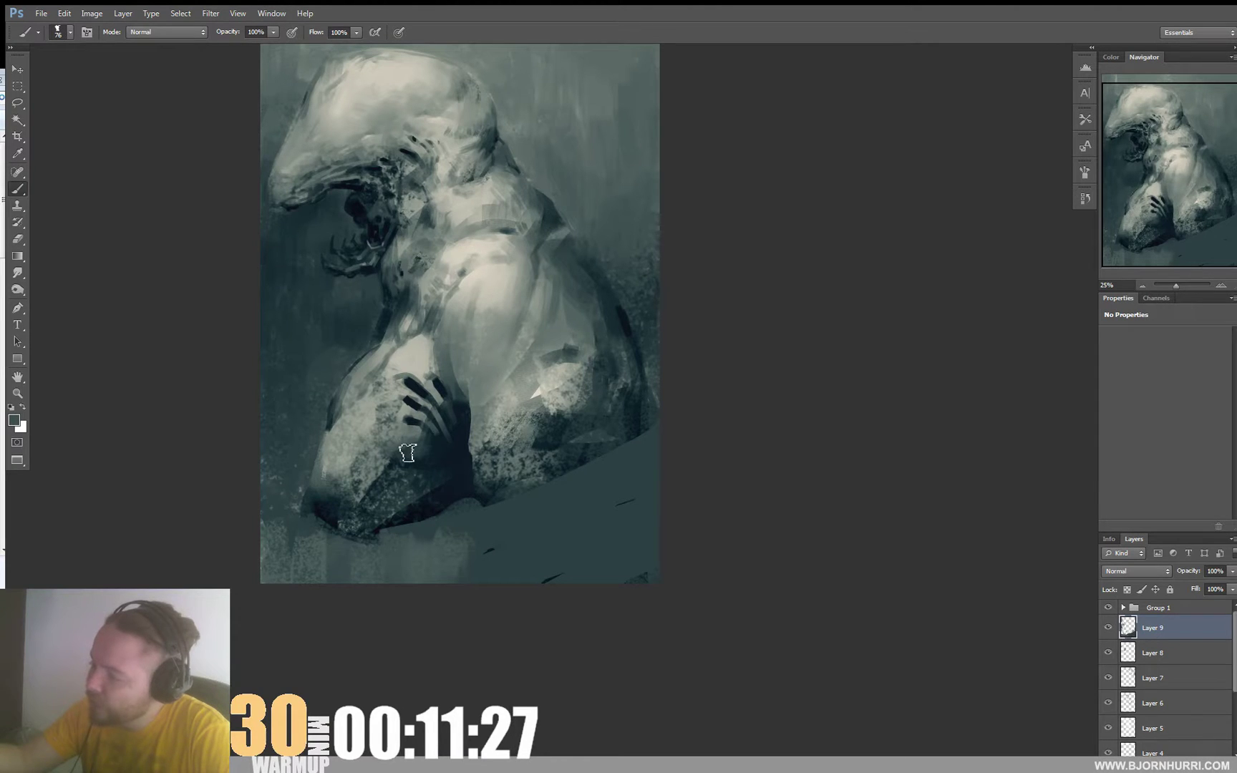
right_click(402, 454)
text(31)
key(Return)
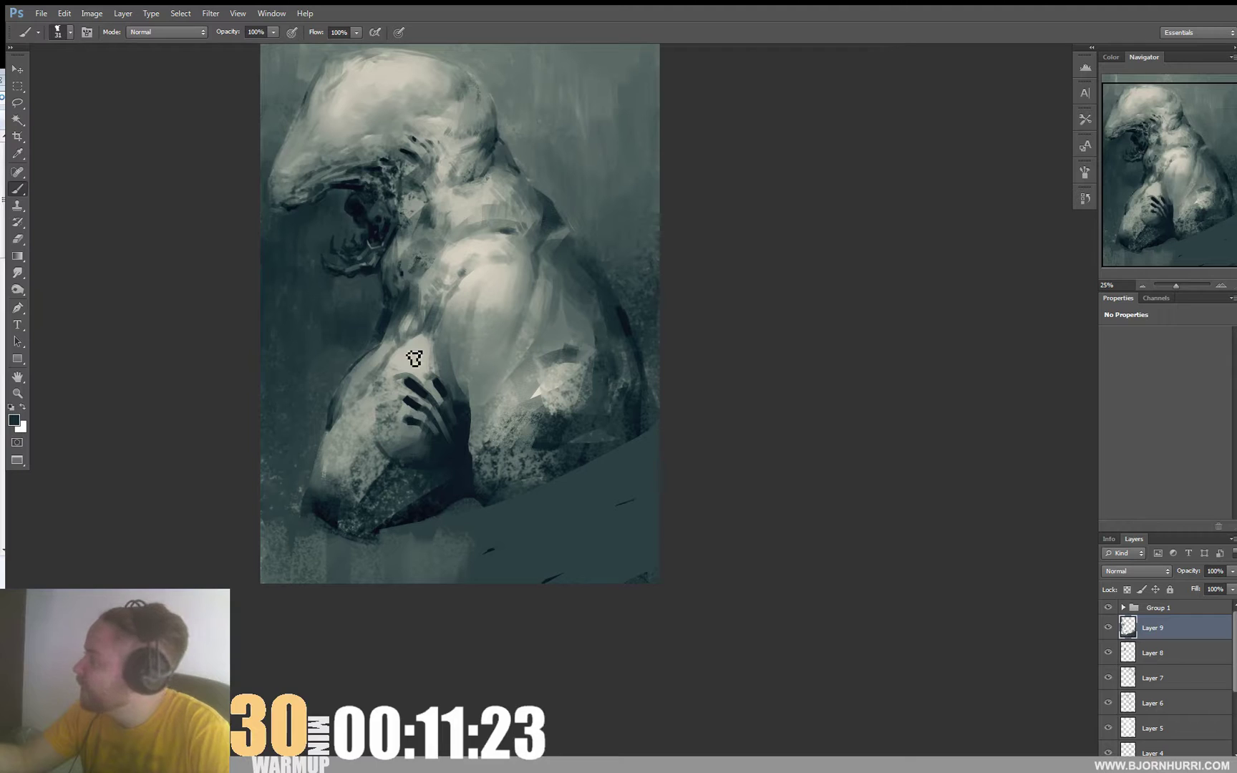
alt+click(377, 421)
drag(379, 425, 382, 445)
alt+click(370, 415)
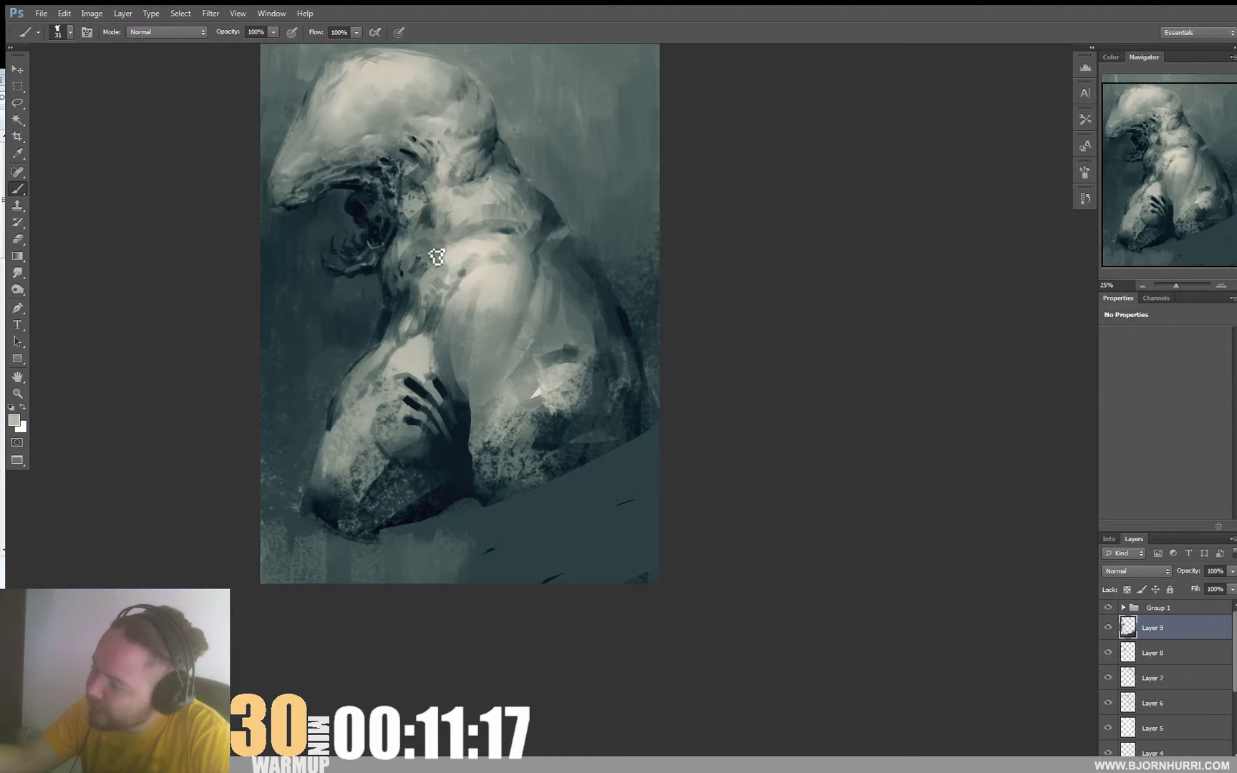
Refine the light area above and around the dark fingers with repeatedly sampled grey tones.
alt+click(438, 393)
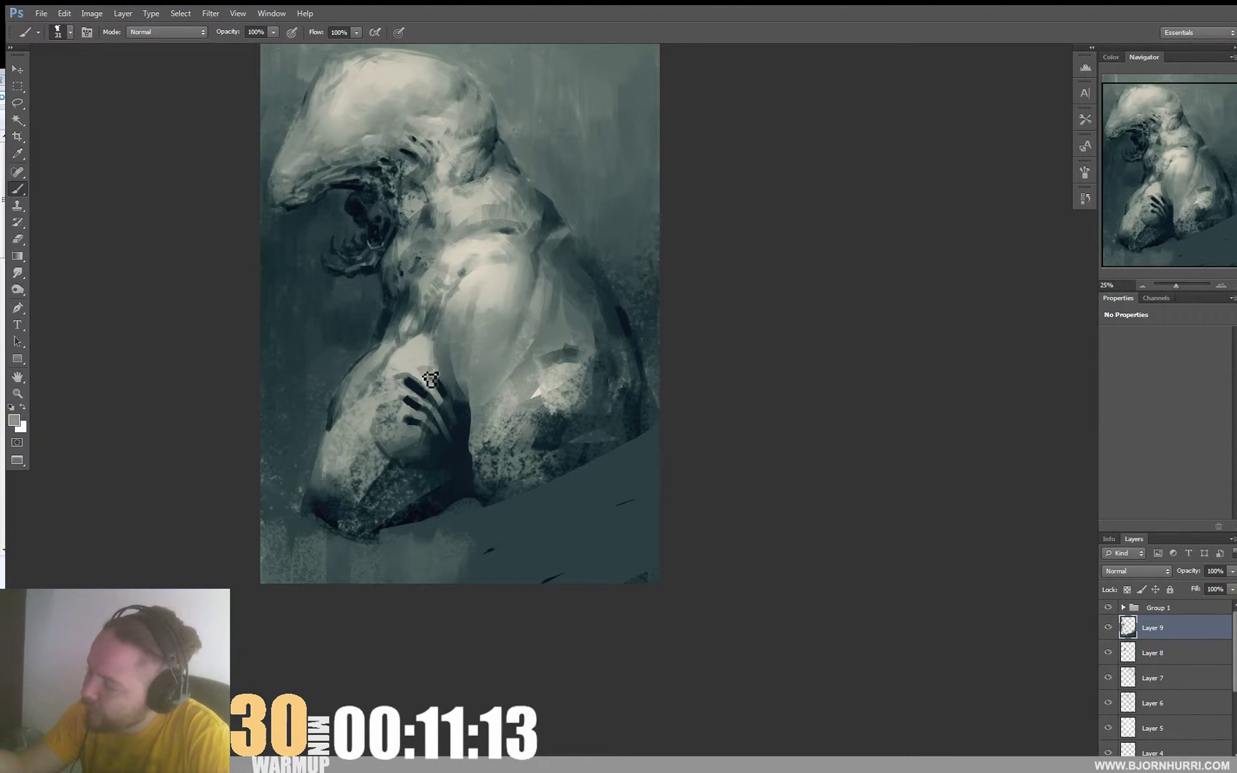
alt+click(421, 373)
alt+click(434, 370)
alt+click(441, 371)
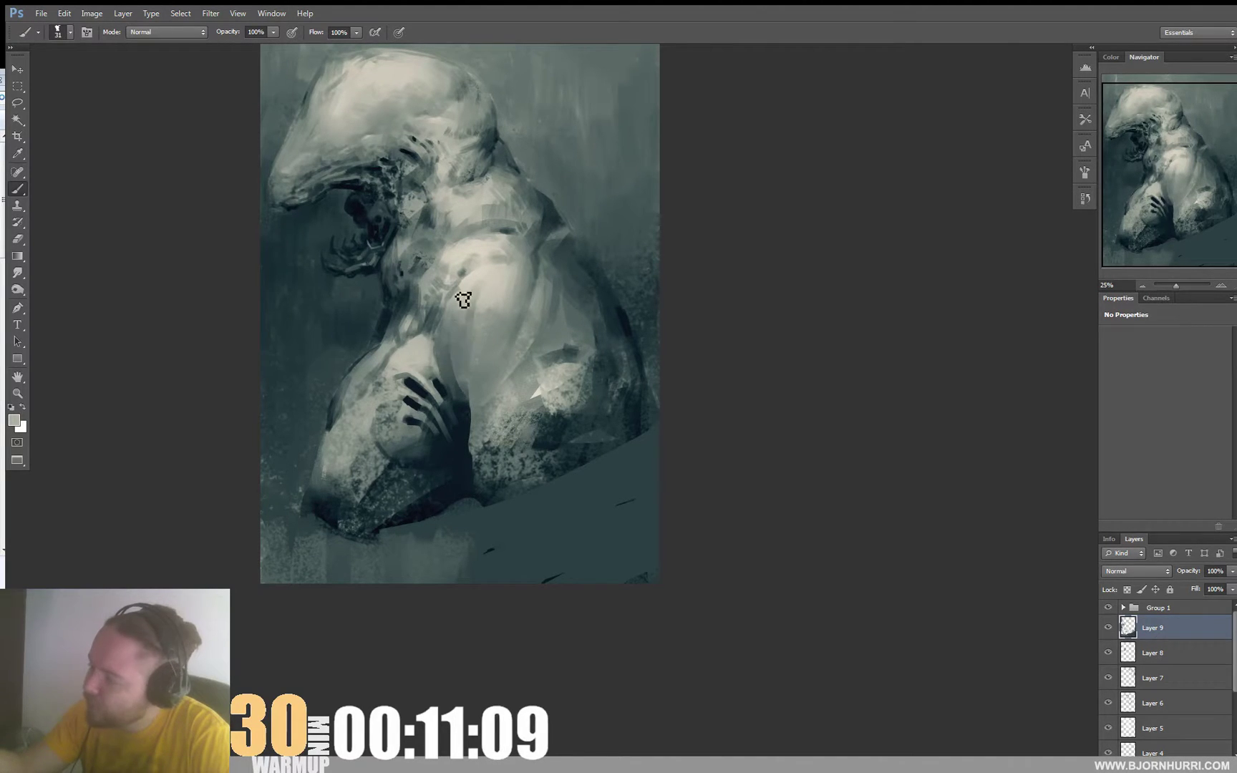
mouse_move(442, 359)
mouse_down()
mouse_move(451, 386)
mouse_move(444, 365)
mouse_up()
alt+click(439, 360)
alt+click(435, 354)
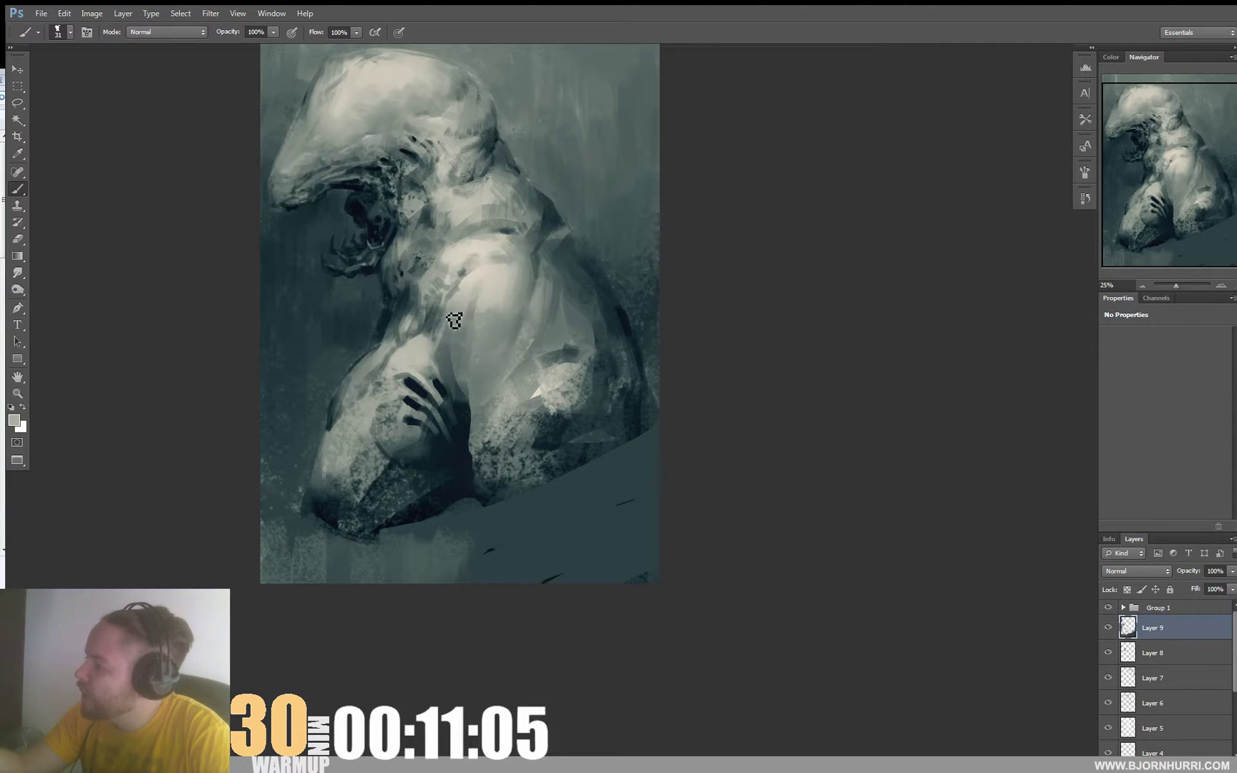
Smooth the shoulder and upper arm with sampled light tones, using a 50 px brush.
alt+click(660, 192)
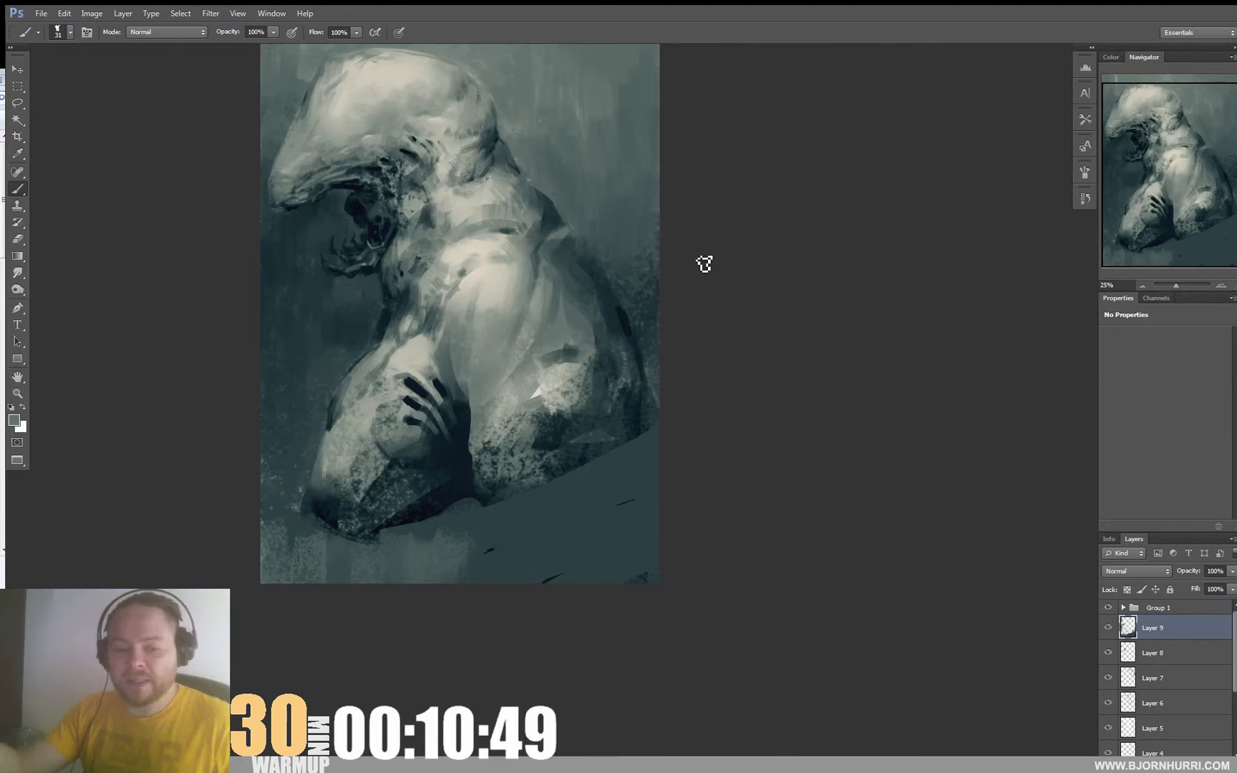
drag(611, 321, 613, 335)
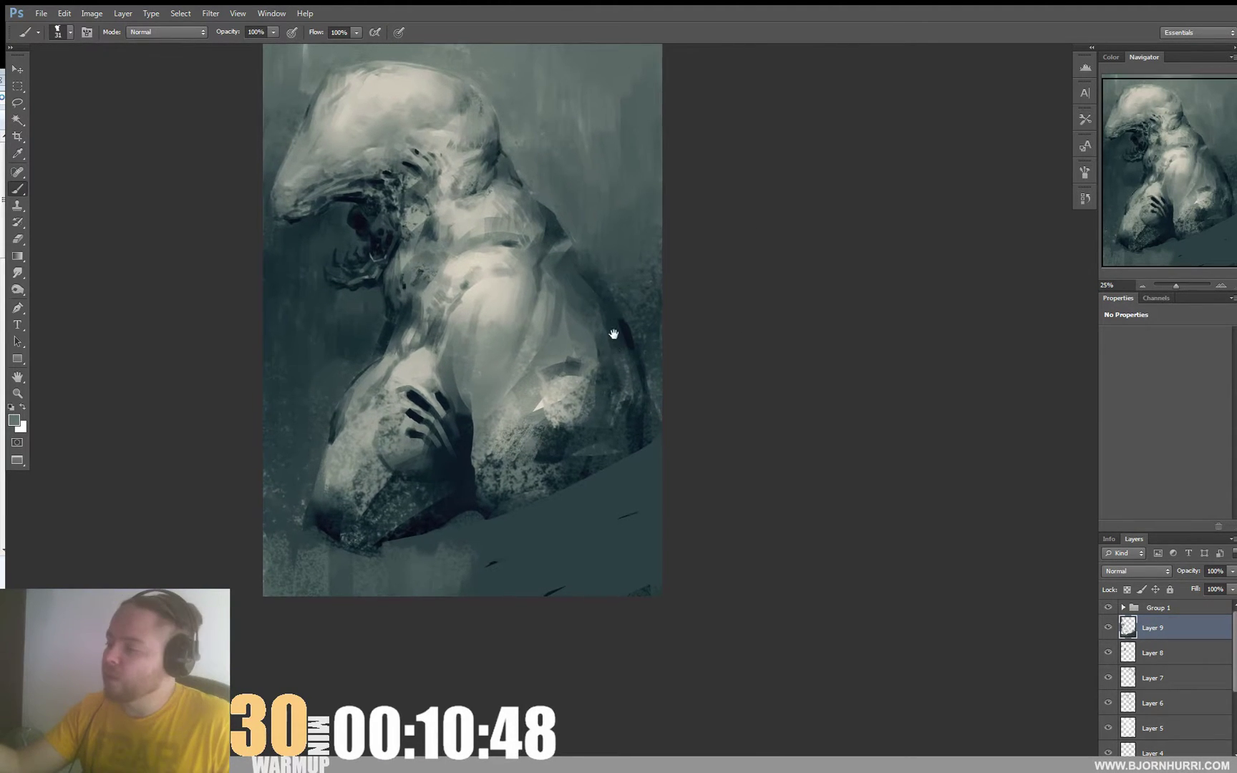
alt+click(476, 302)
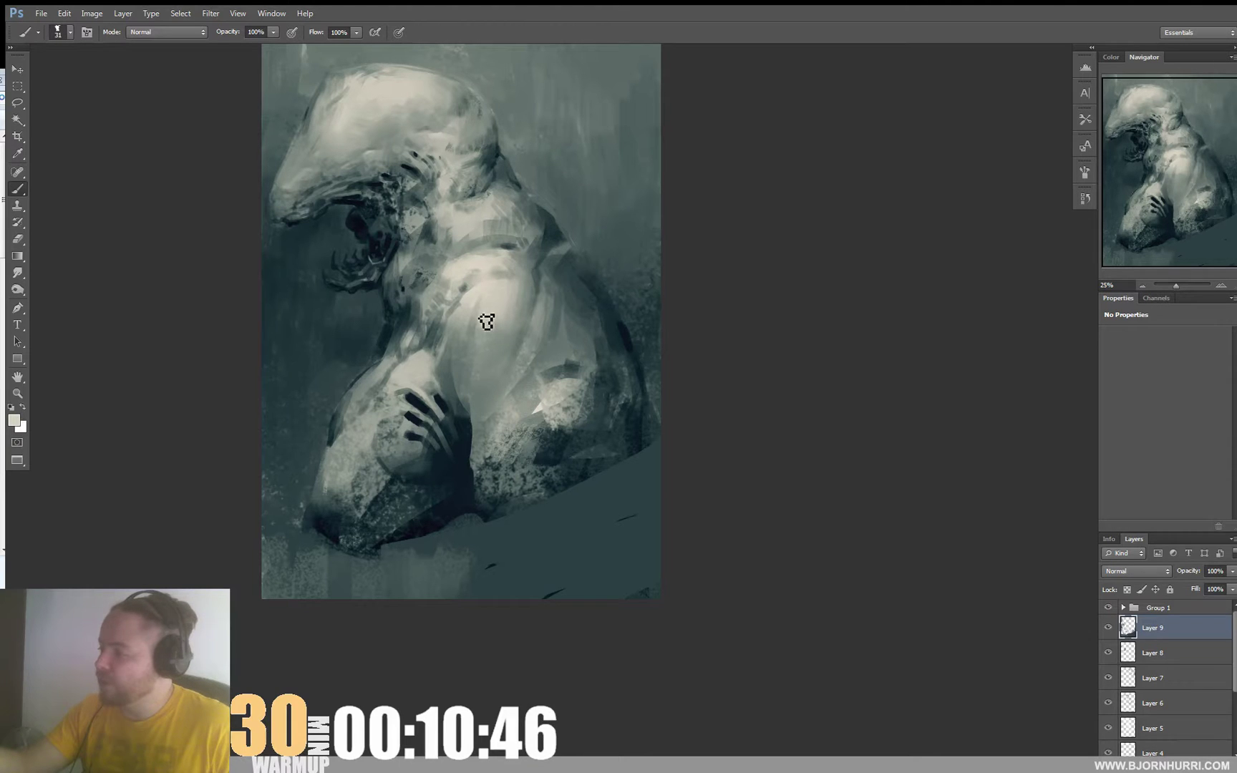
right_click(515, 287)
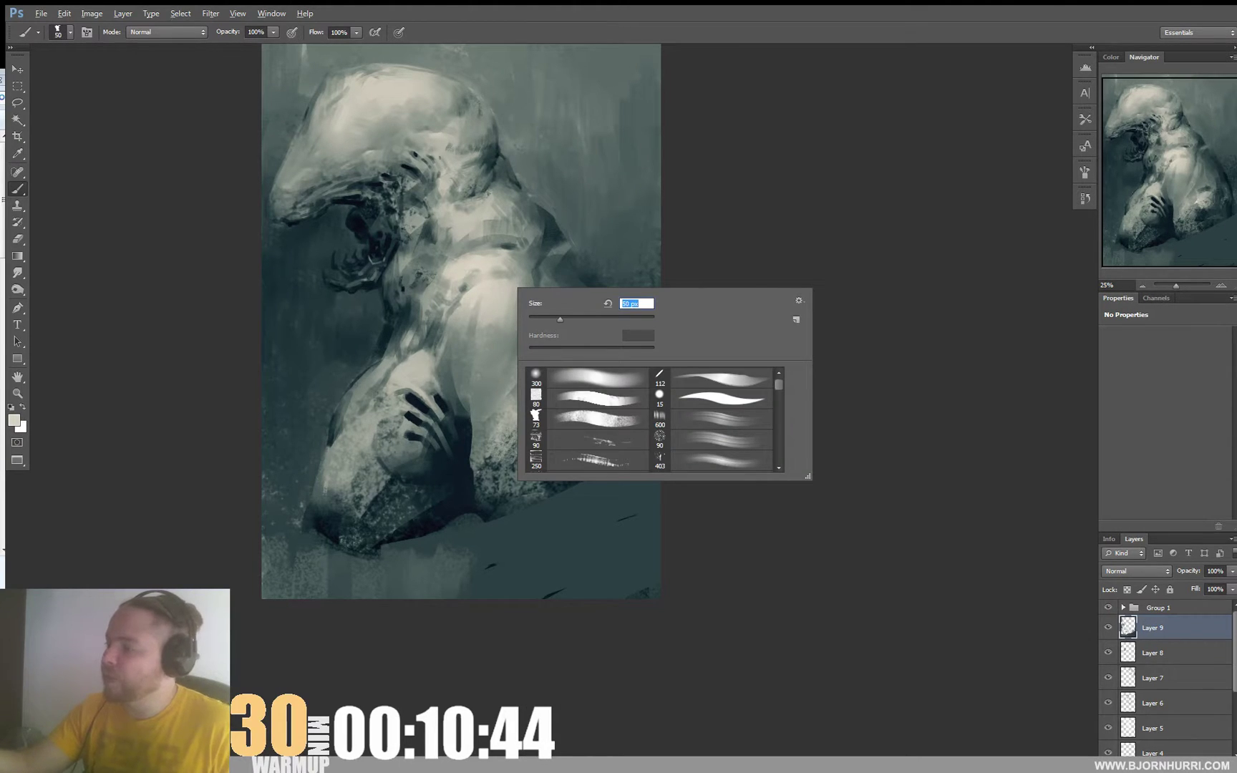
key(Return)
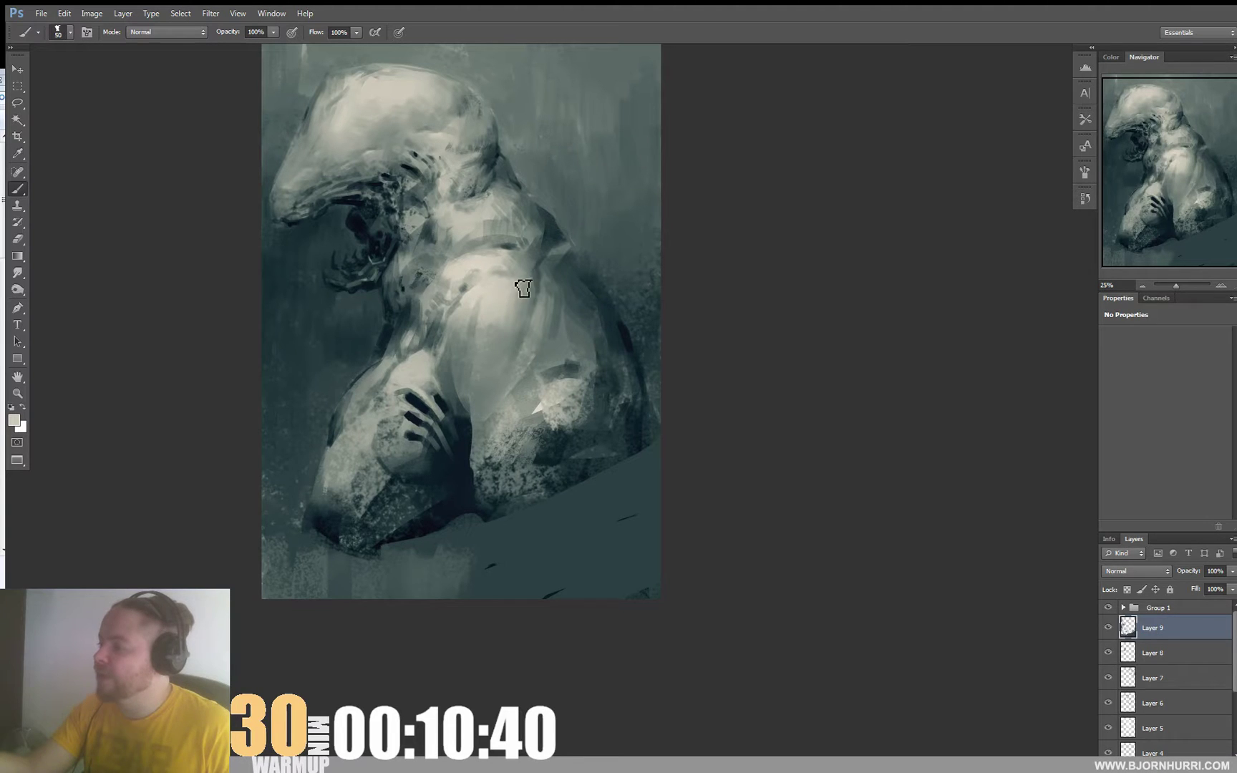
alt+click(525, 286)
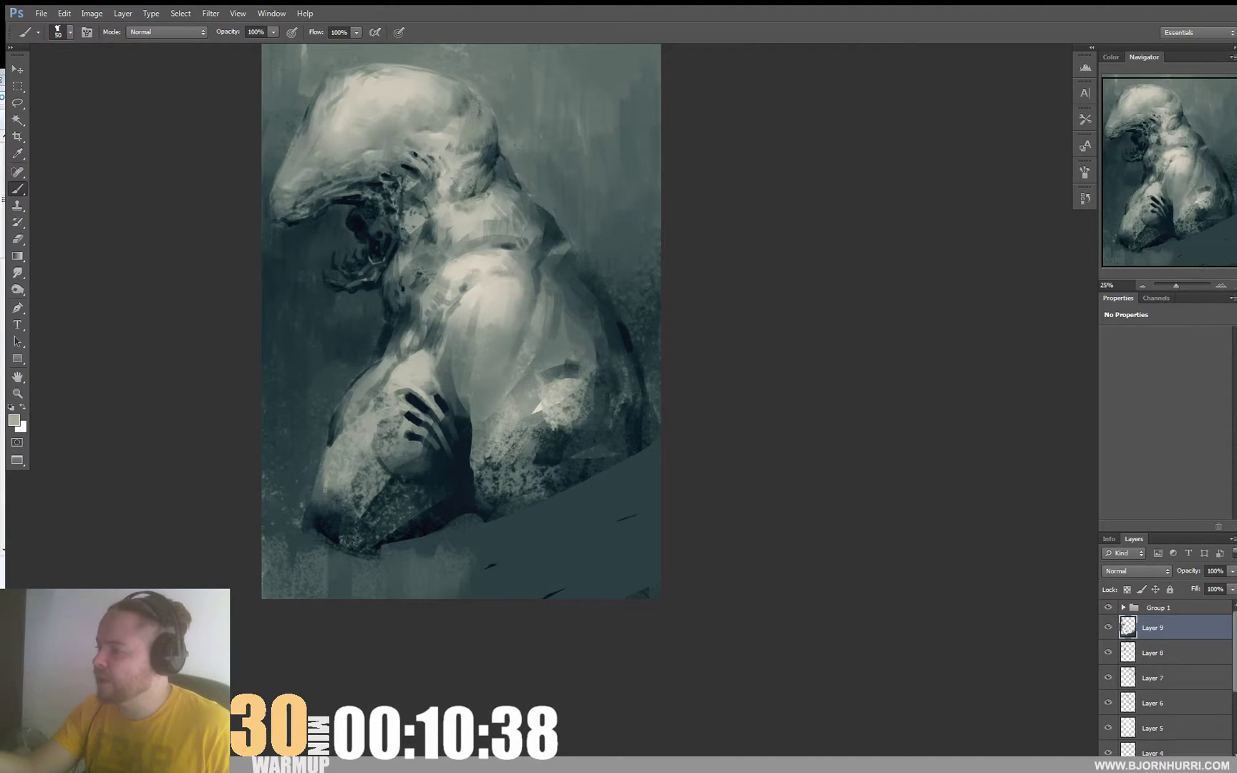
alt+click(492, 258)
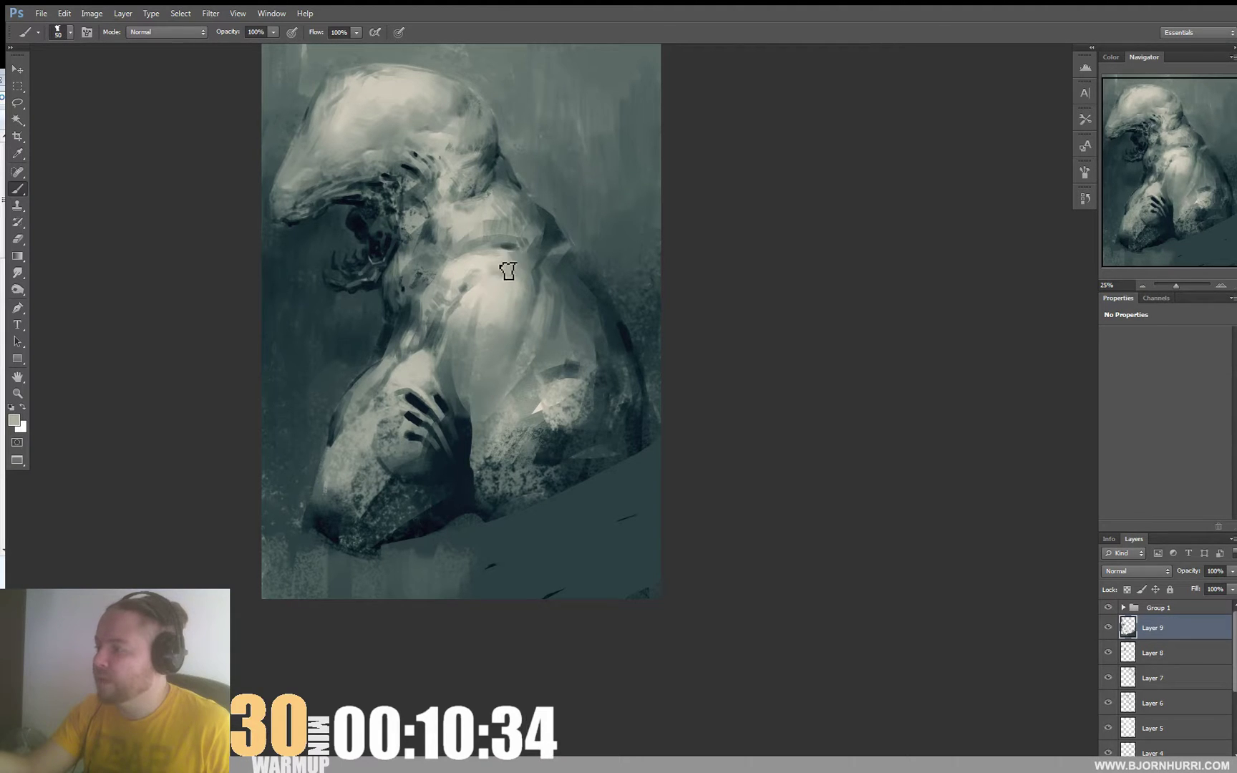
alt+click(476, 253)
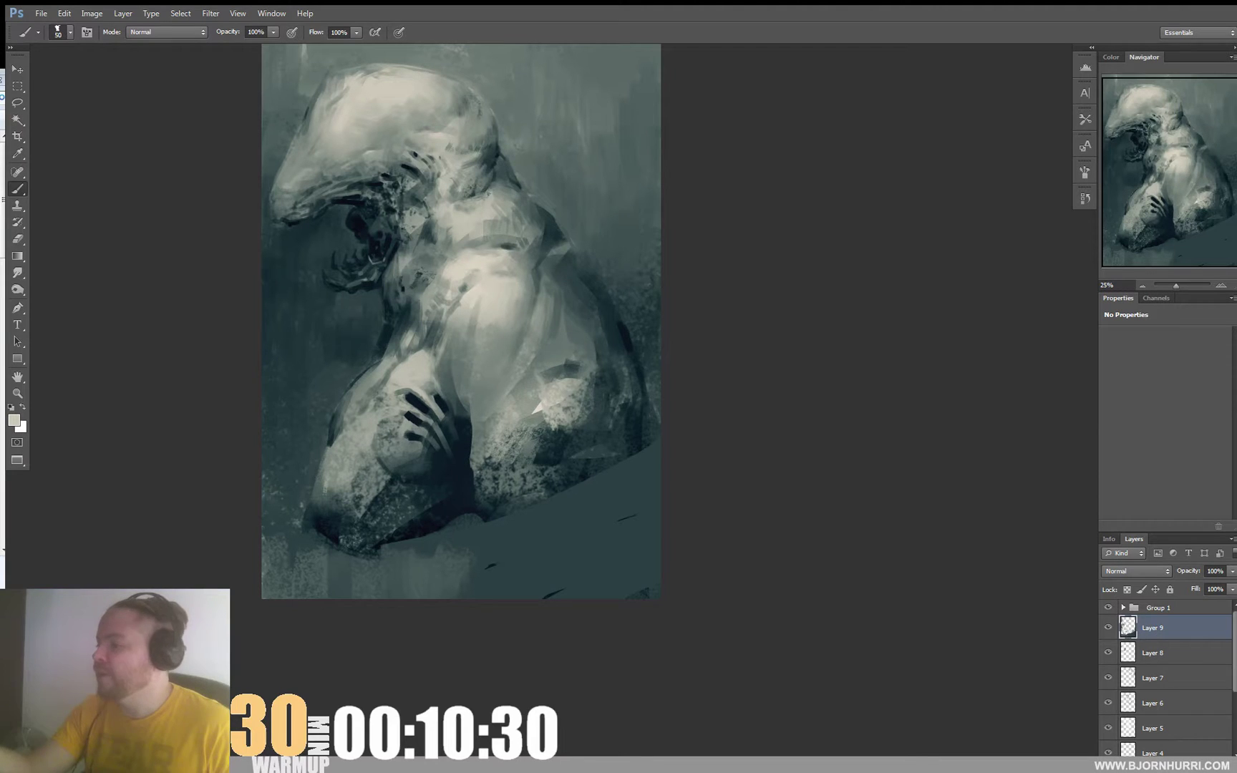
Refine the fold between neck and shoulder with sampled dark and mid tones, reducing the brush to 23 px.
right_click(481, 250)
key(Return)
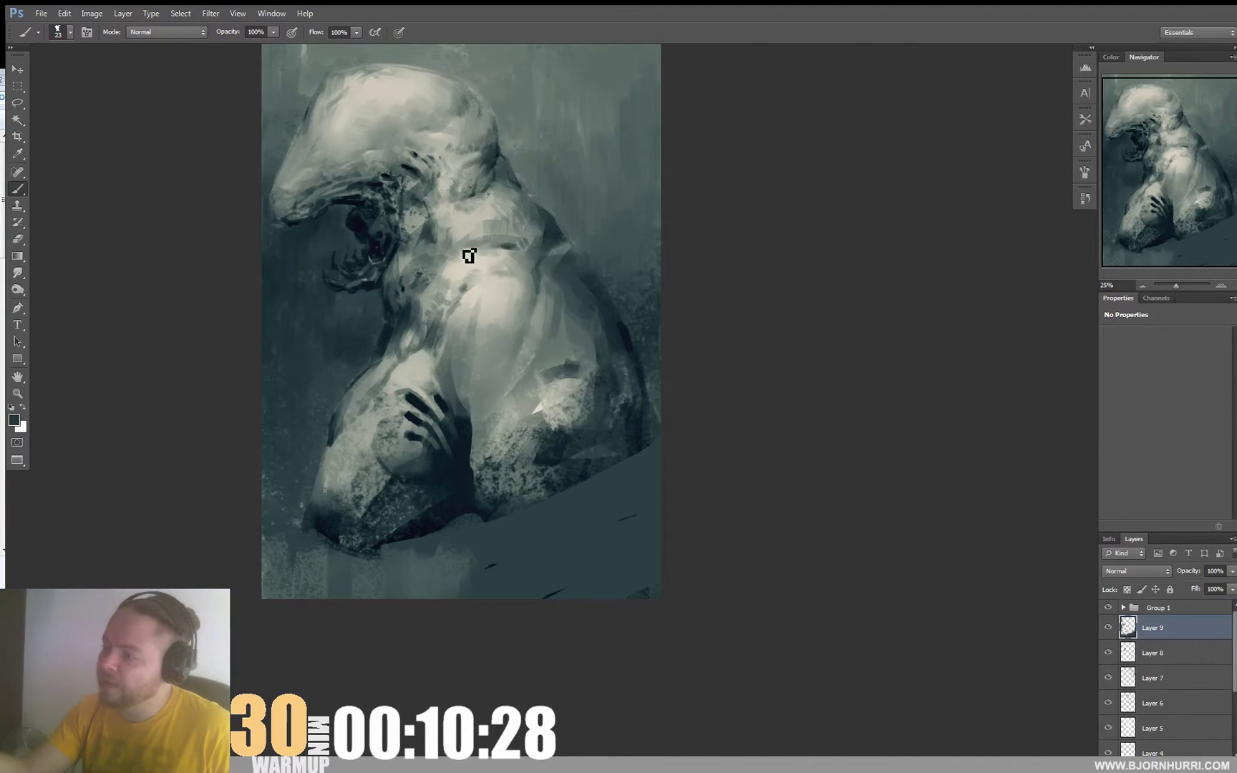
alt+click(460, 260)
alt+click(452, 251)
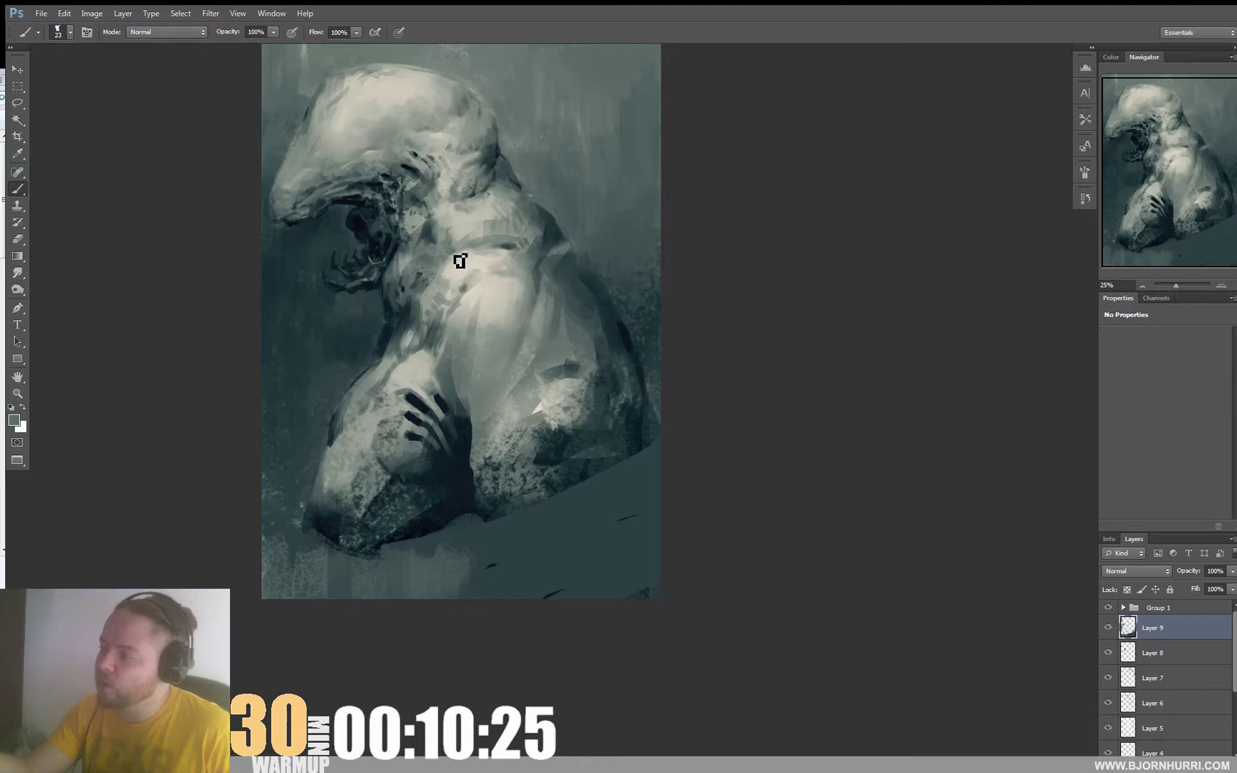
alt+click(501, 223)
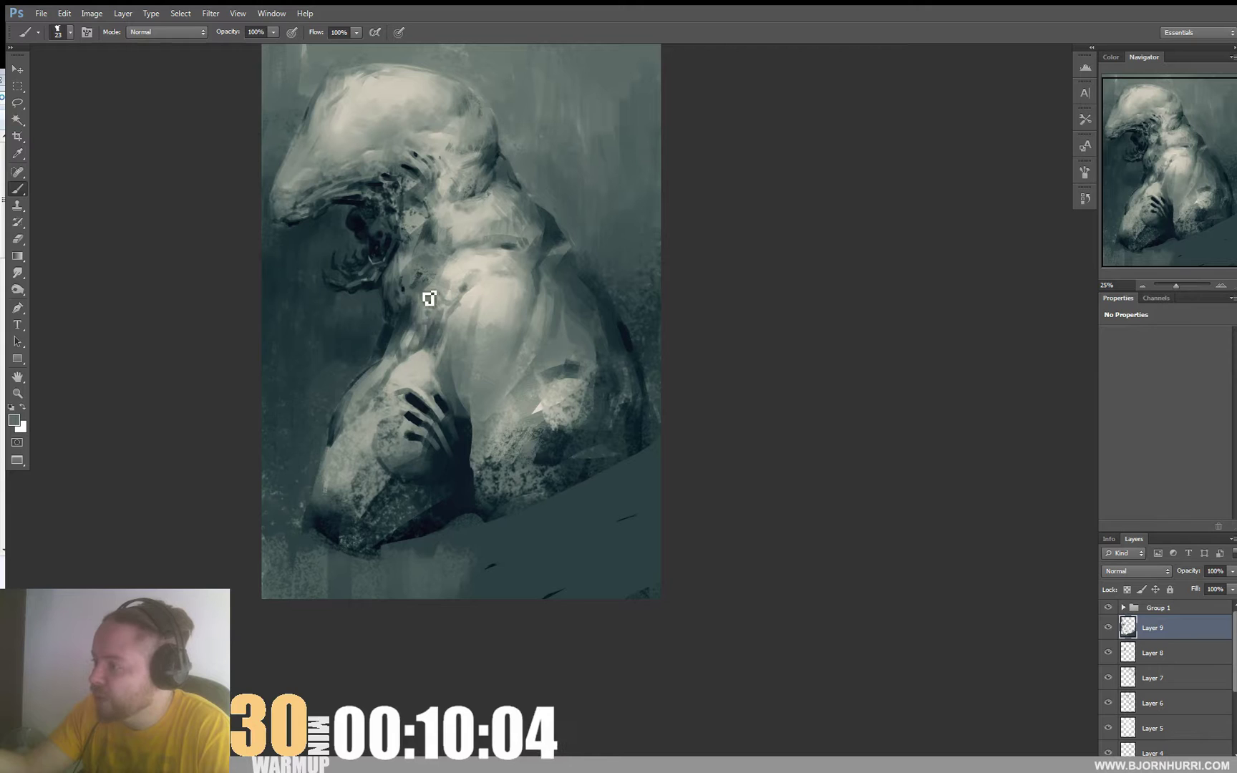
Shape the throat and upper chest beneath the open jaw with repeatedly sampled dark and grey tones.
alt+click(421, 323)
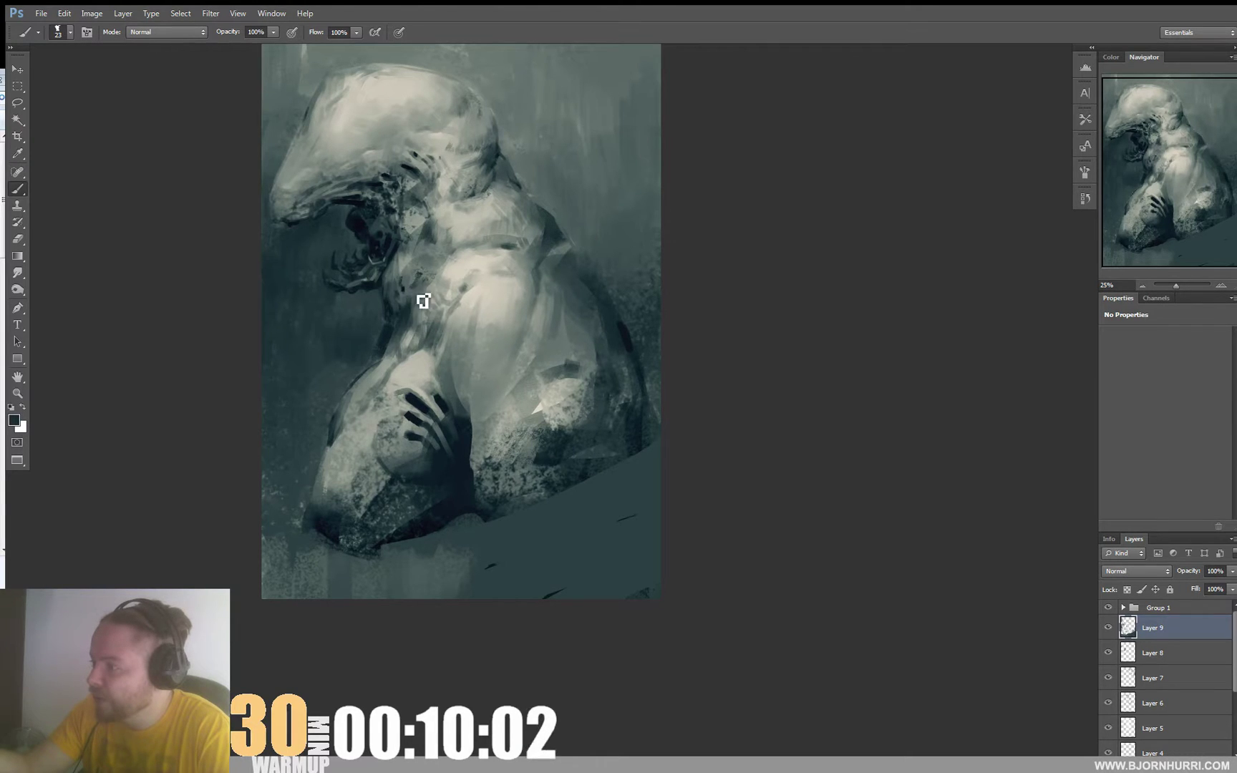
alt+click(423, 290)
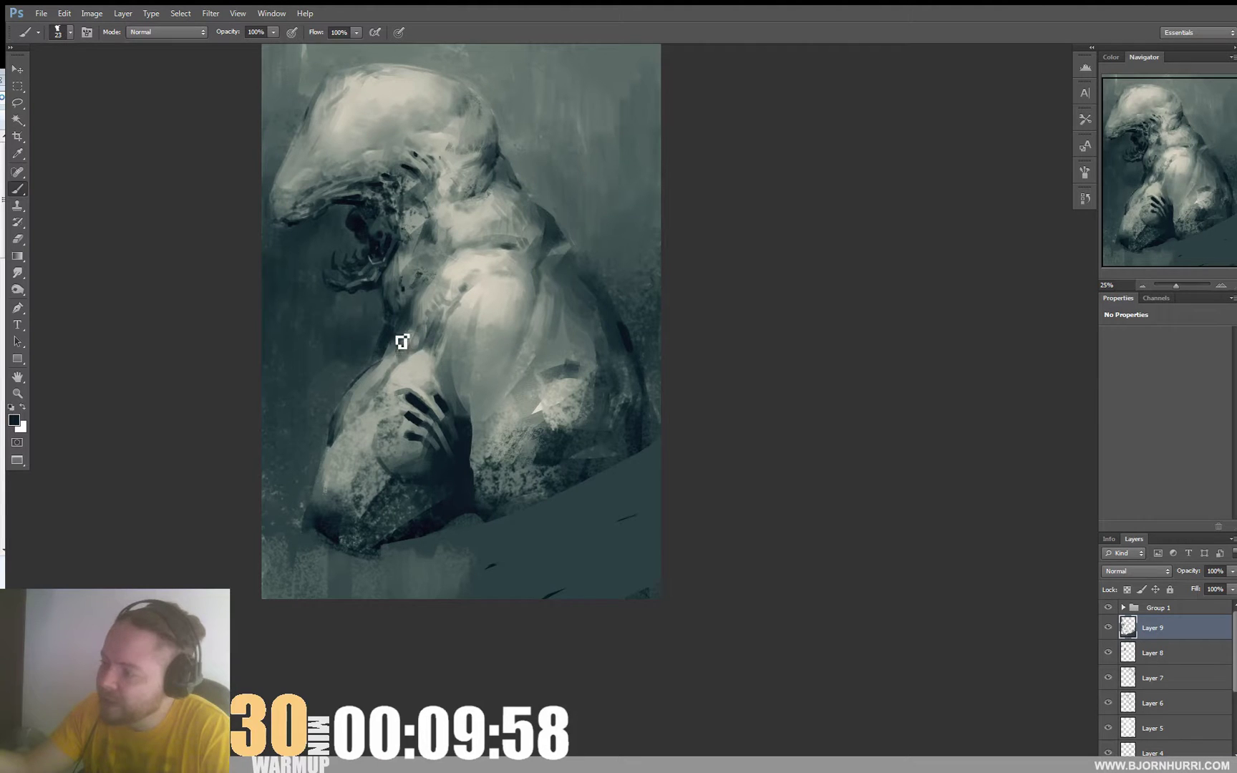
alt+click(399, 316)
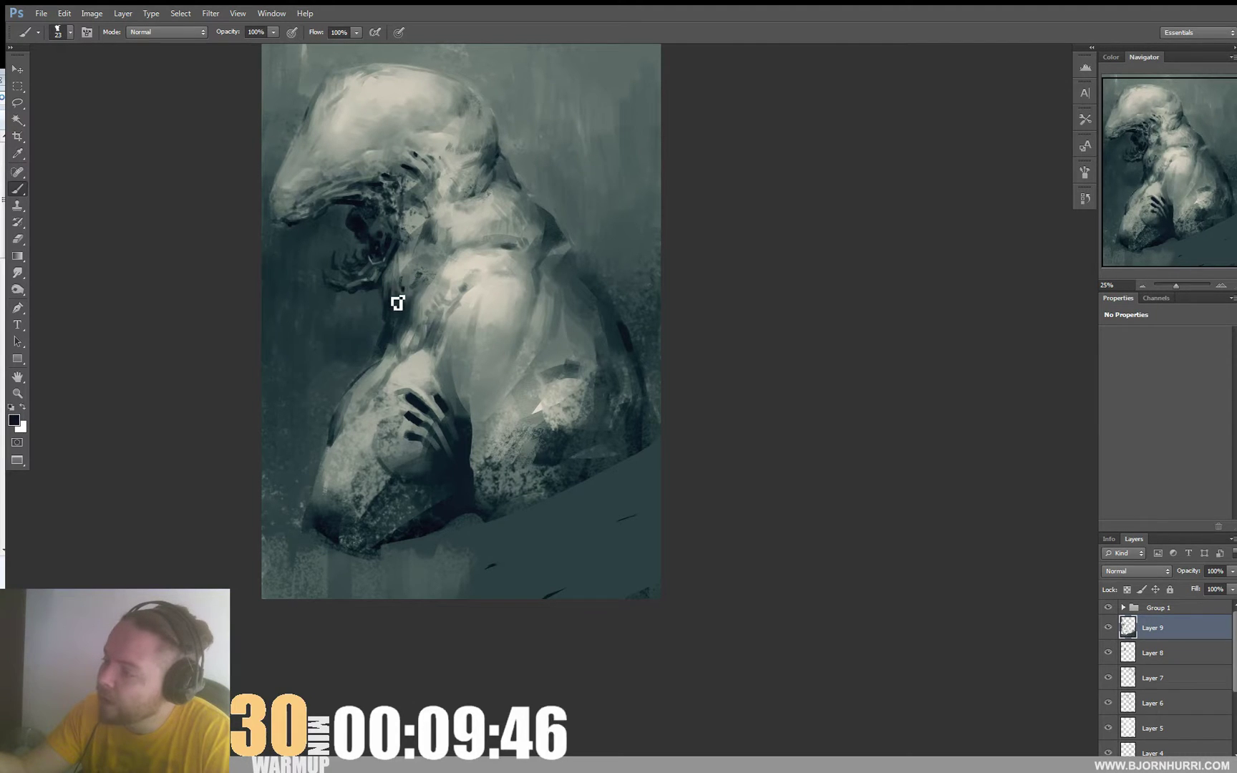
alt+click(396, 290)
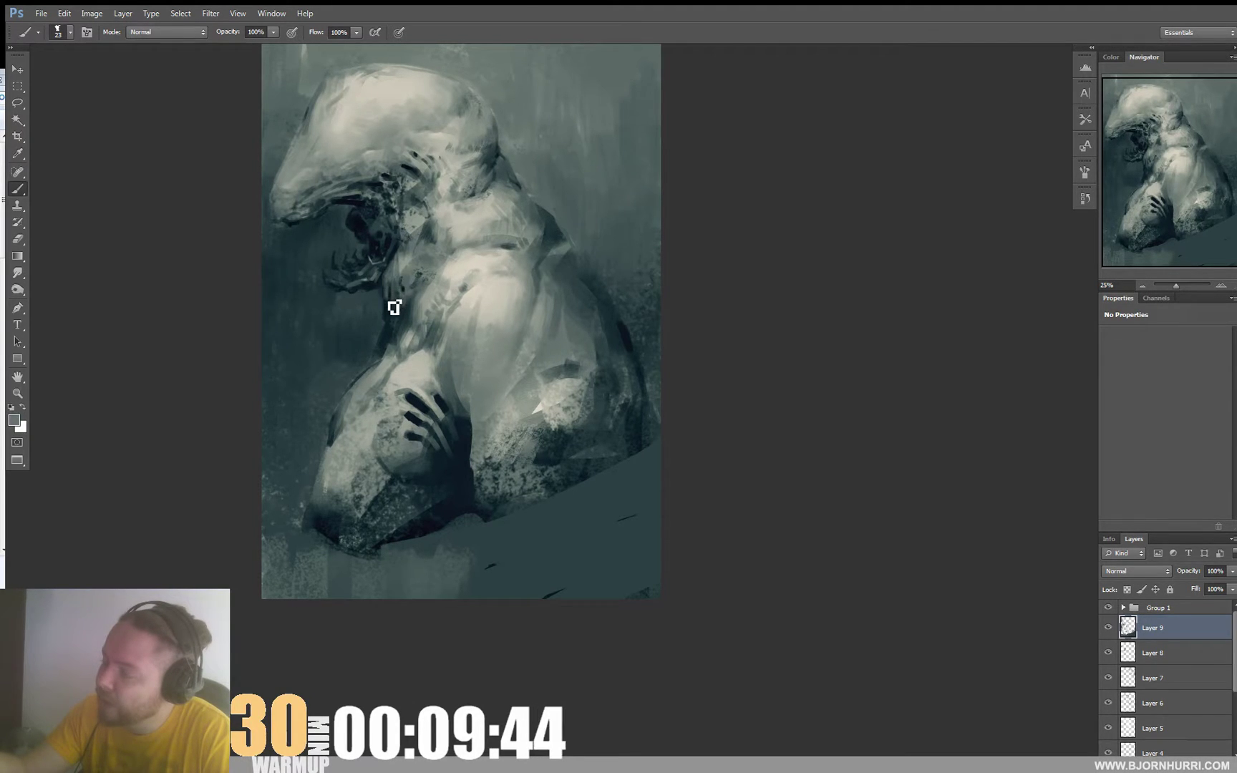
alt+click(391, 290)
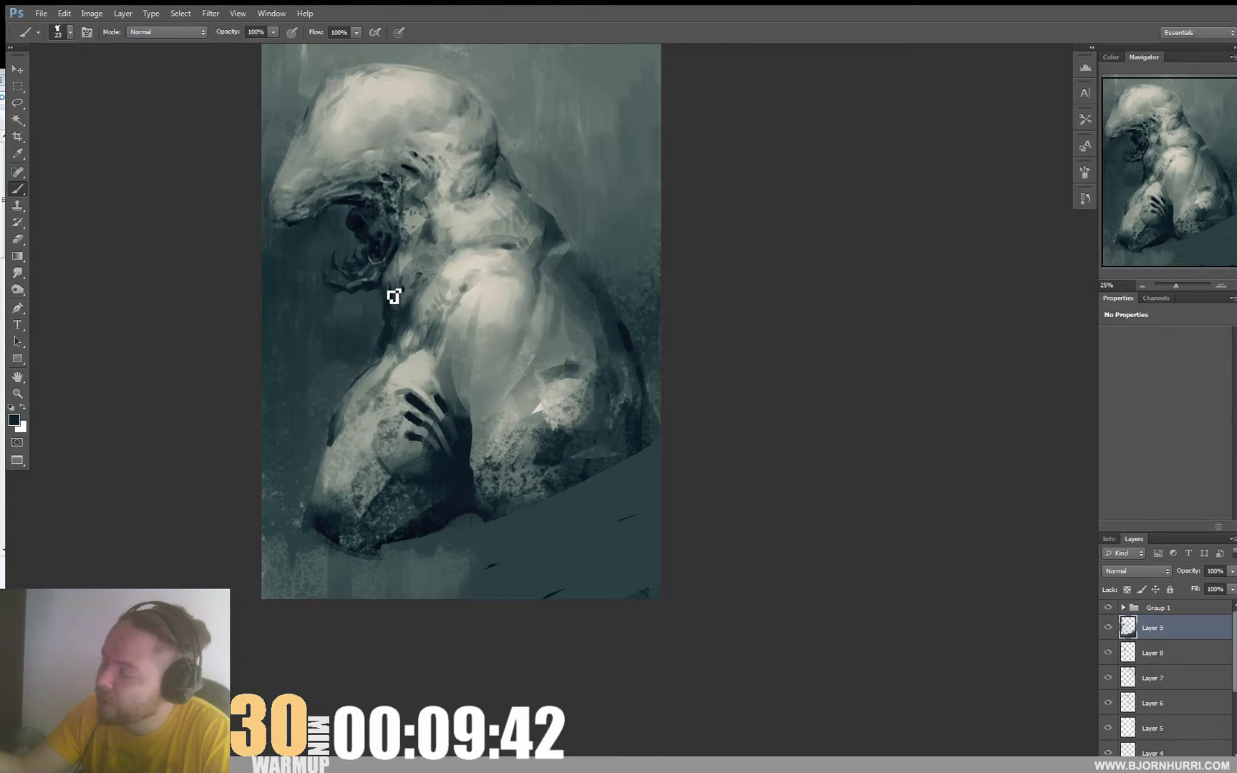
alt+click(400, 283)
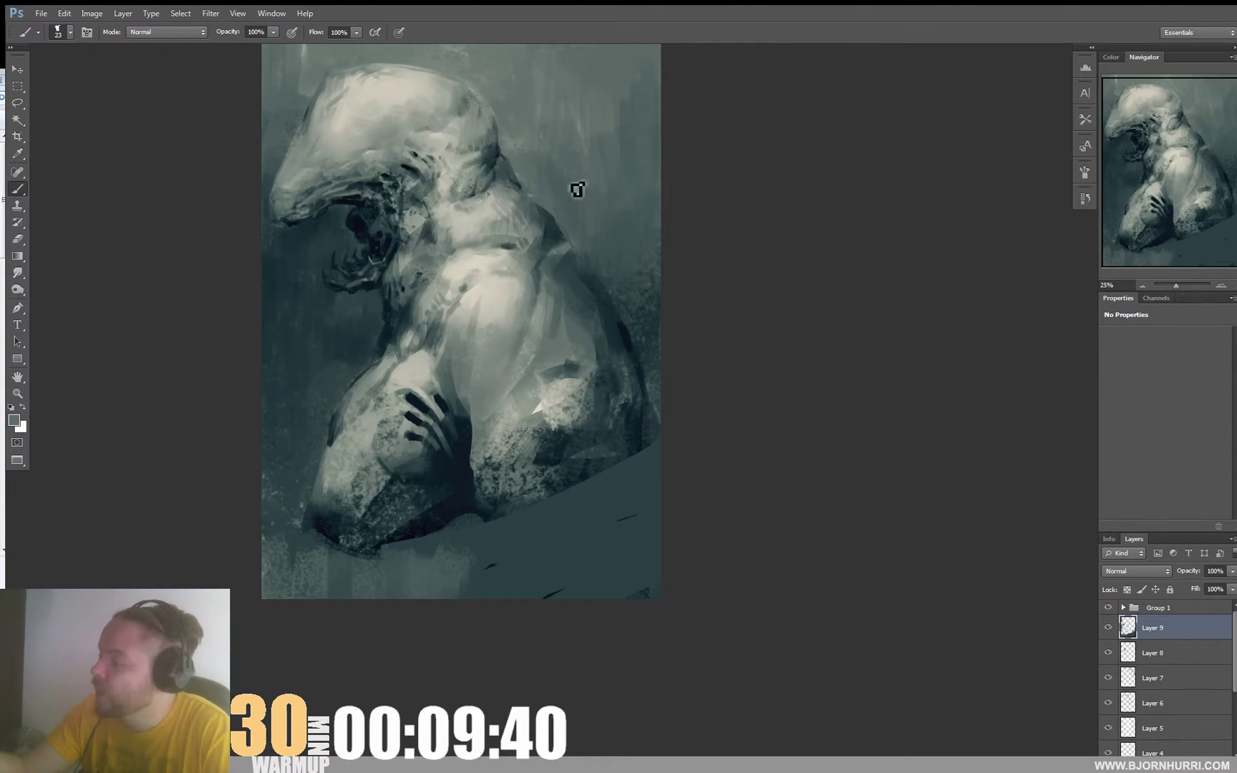
alt+click(391, 290)
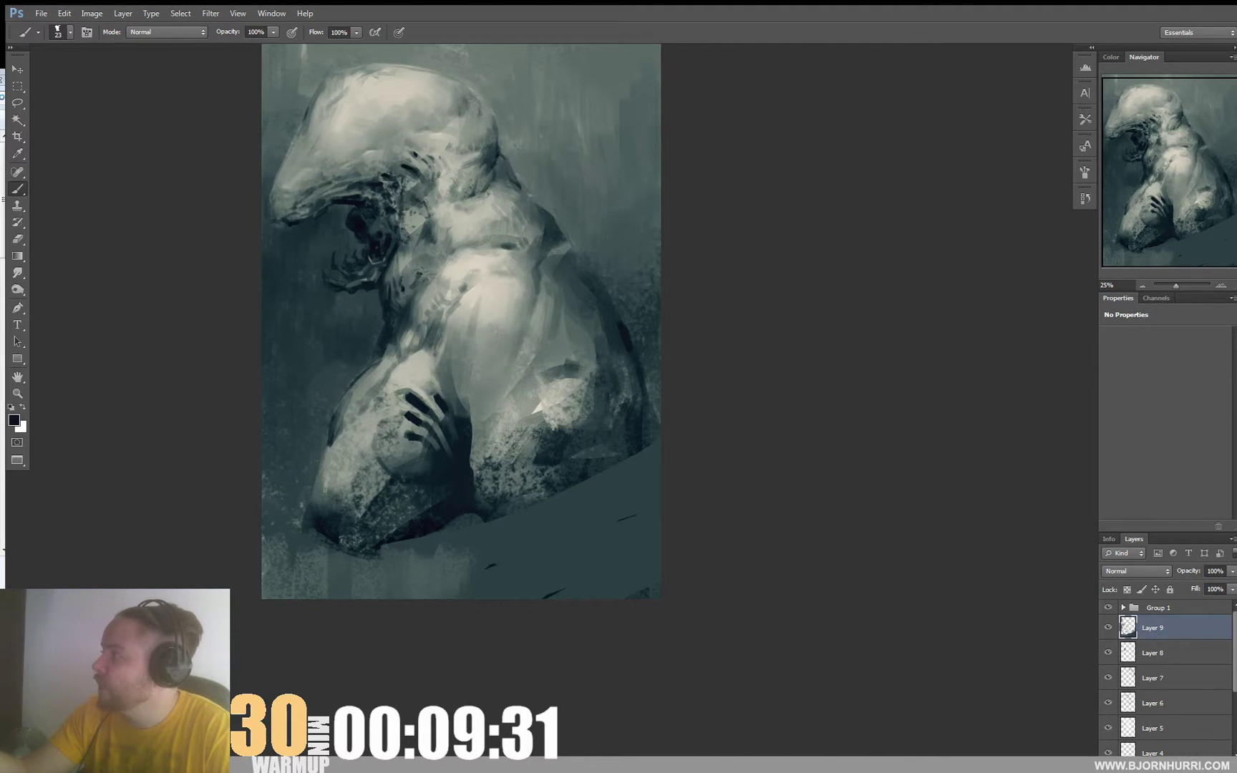
alt+click(406, 302)
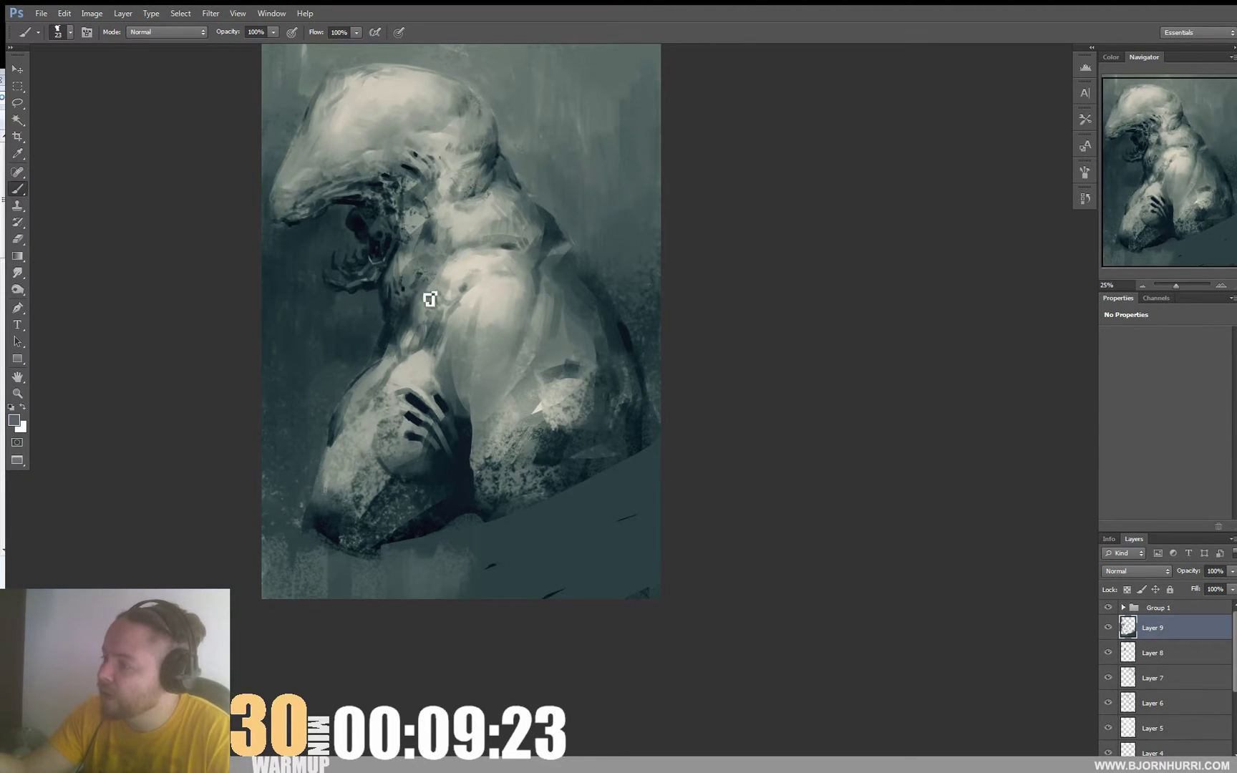
Touch up the light top of the bent limb above the dark fingers with sampled grey, enlarging the brush to 38 px.
alt+click(583, 286)
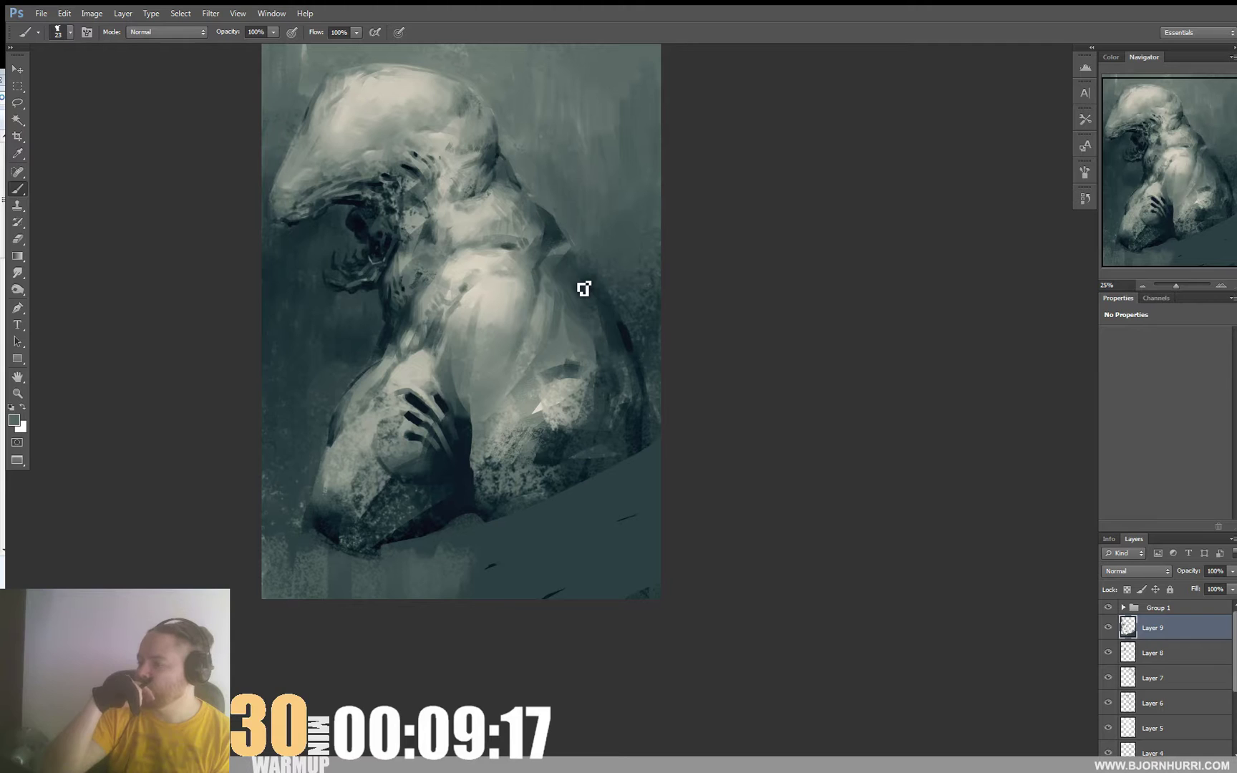
right_click(584, 287)
alt+click(399, 390)
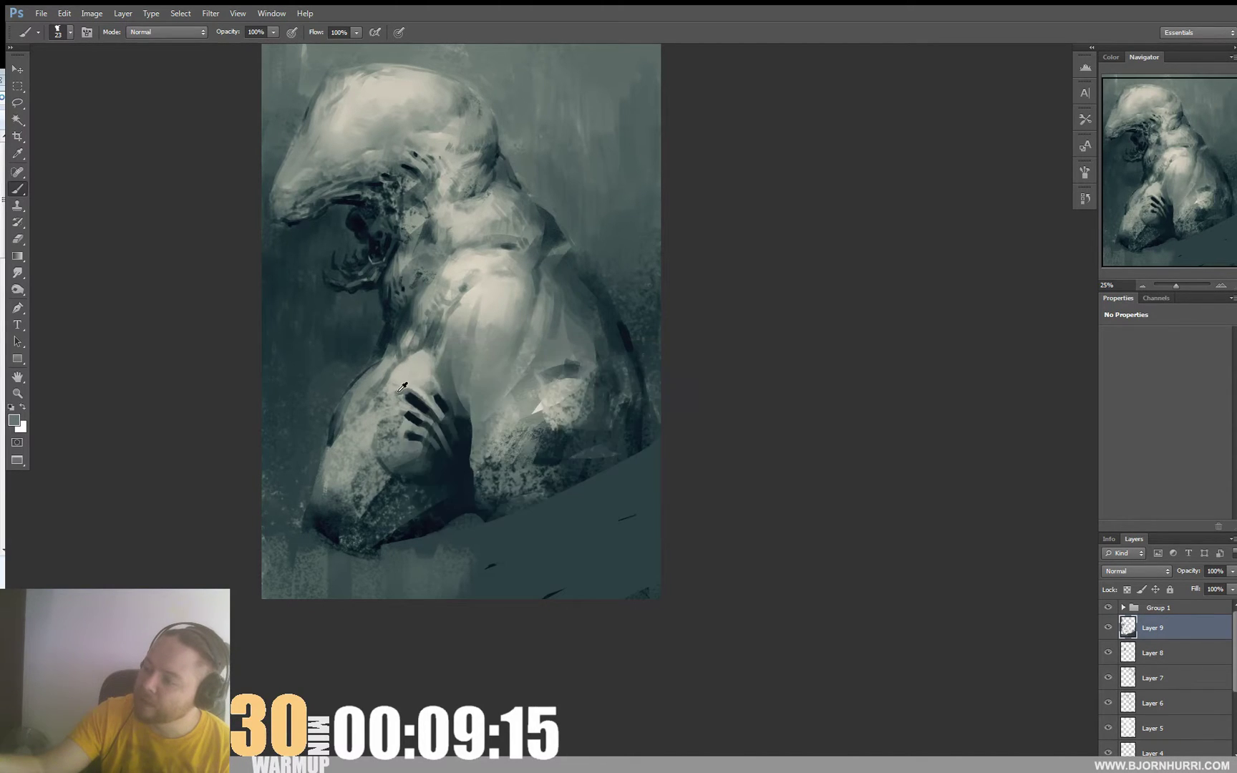
right_click(399, 390)
click(444, 415)
click(396, 390)
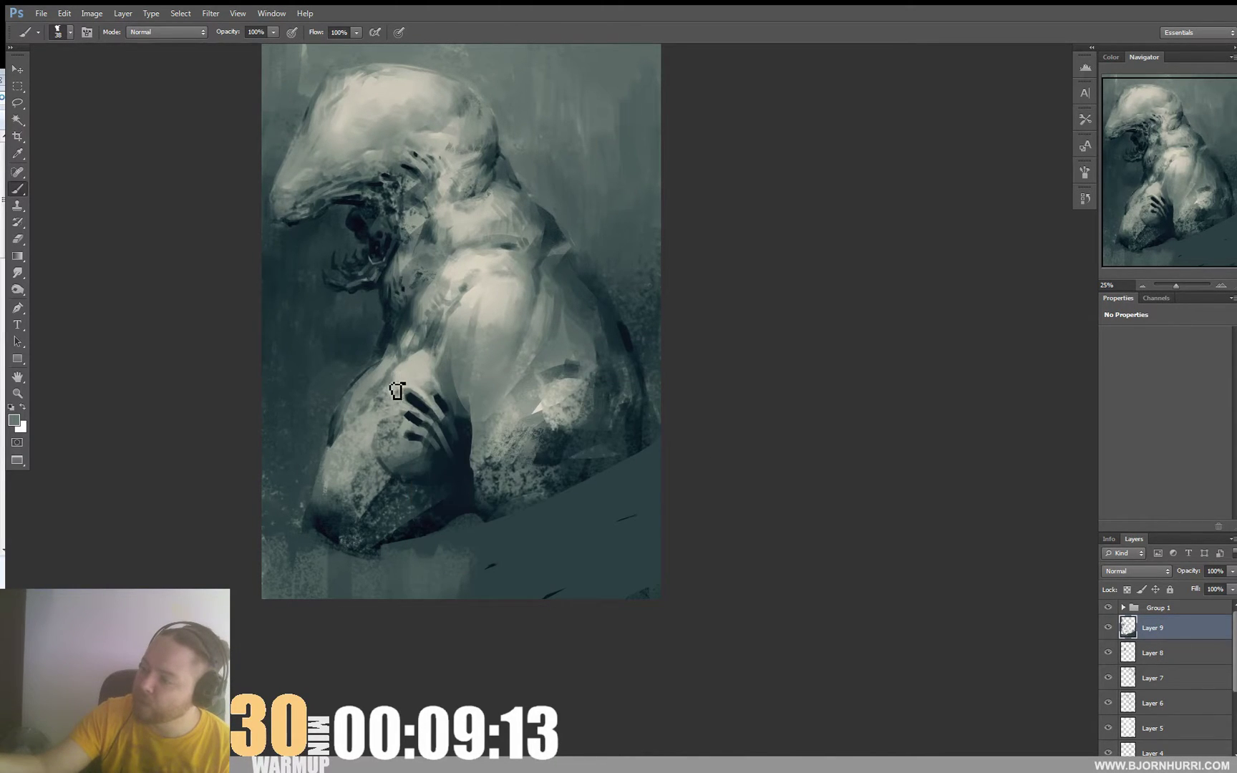
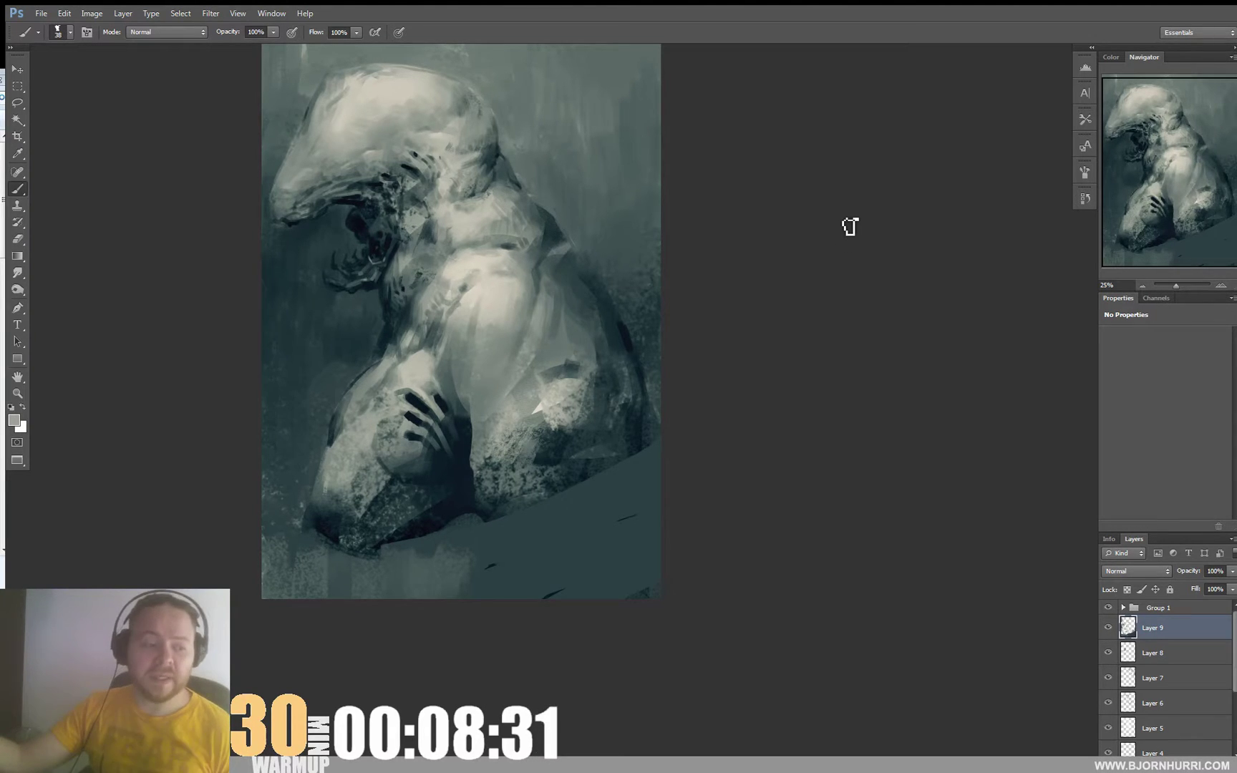
Blend the chest into the front of the shoulder with sampled grey and pale highlight tones.
alt+click(441, 302)
alt+click(437, 322)
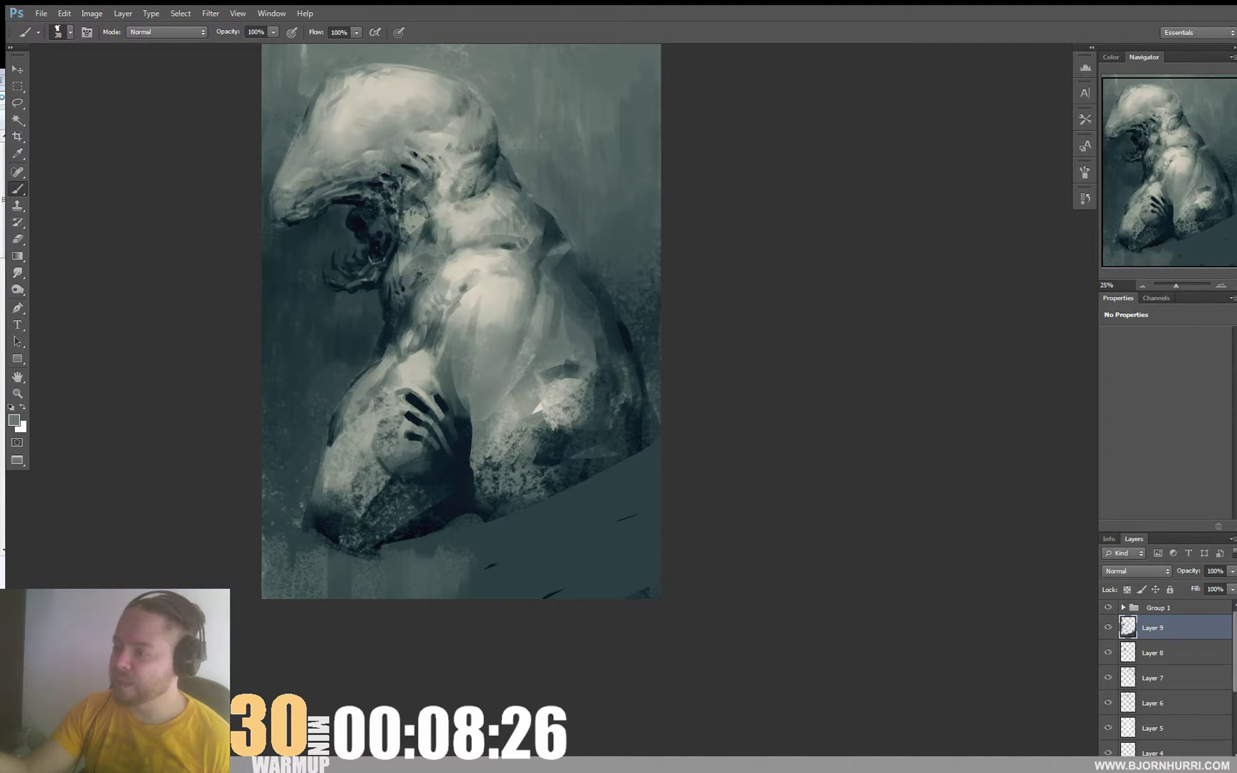
alt+click(433, 282)
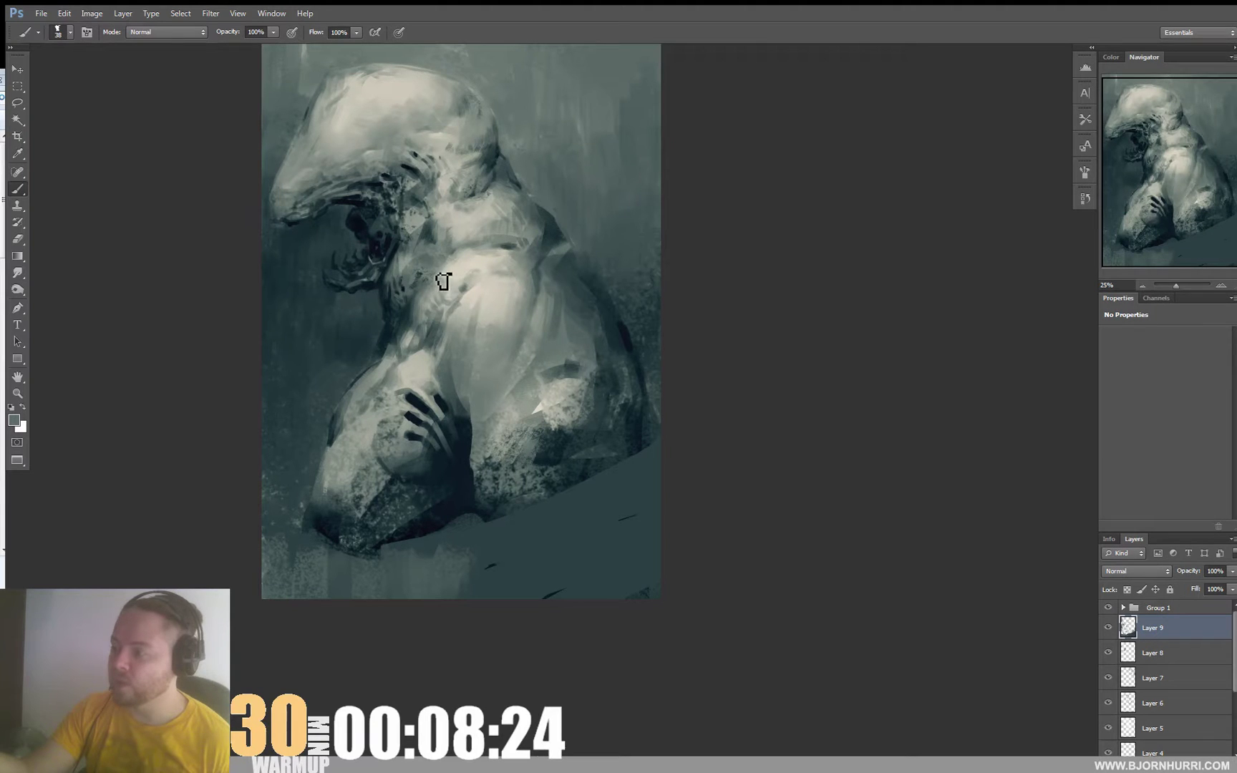
alt+click(428, 287)
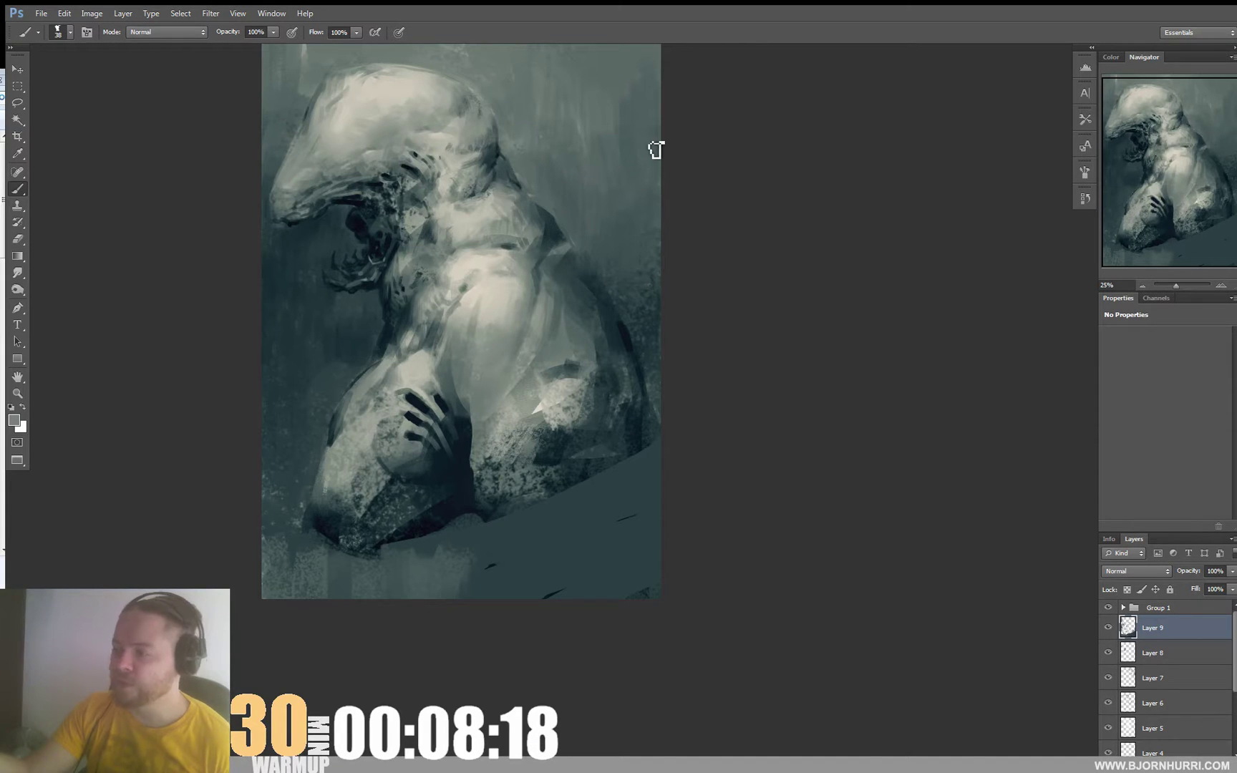
alt+click(478, 260)
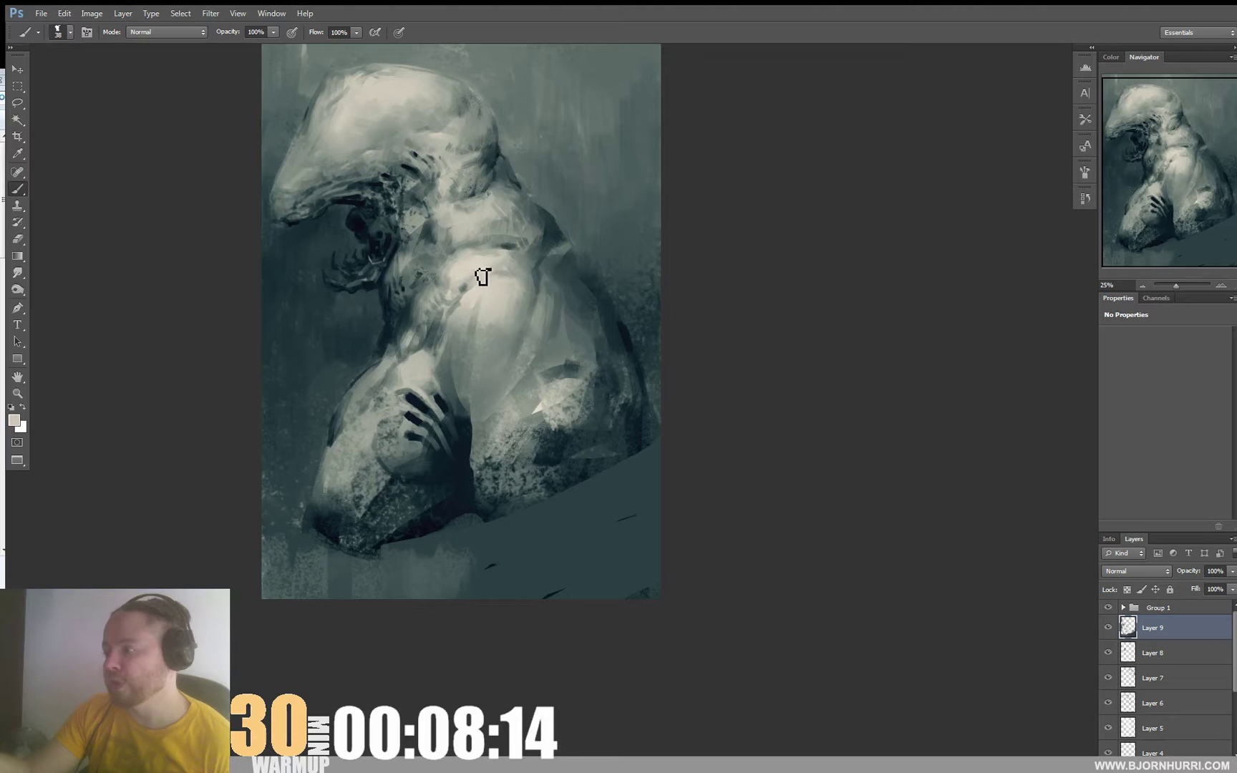
alt+click(470, 262)
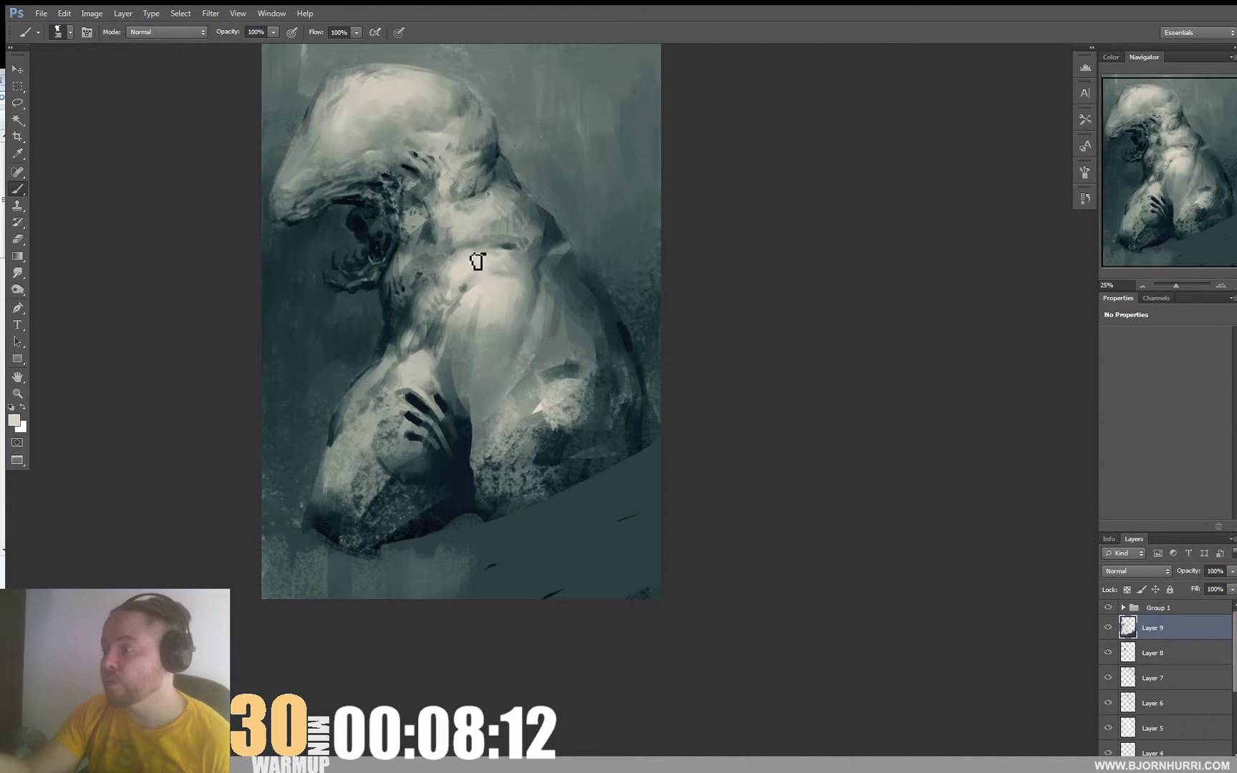
alt+click(477, 325)
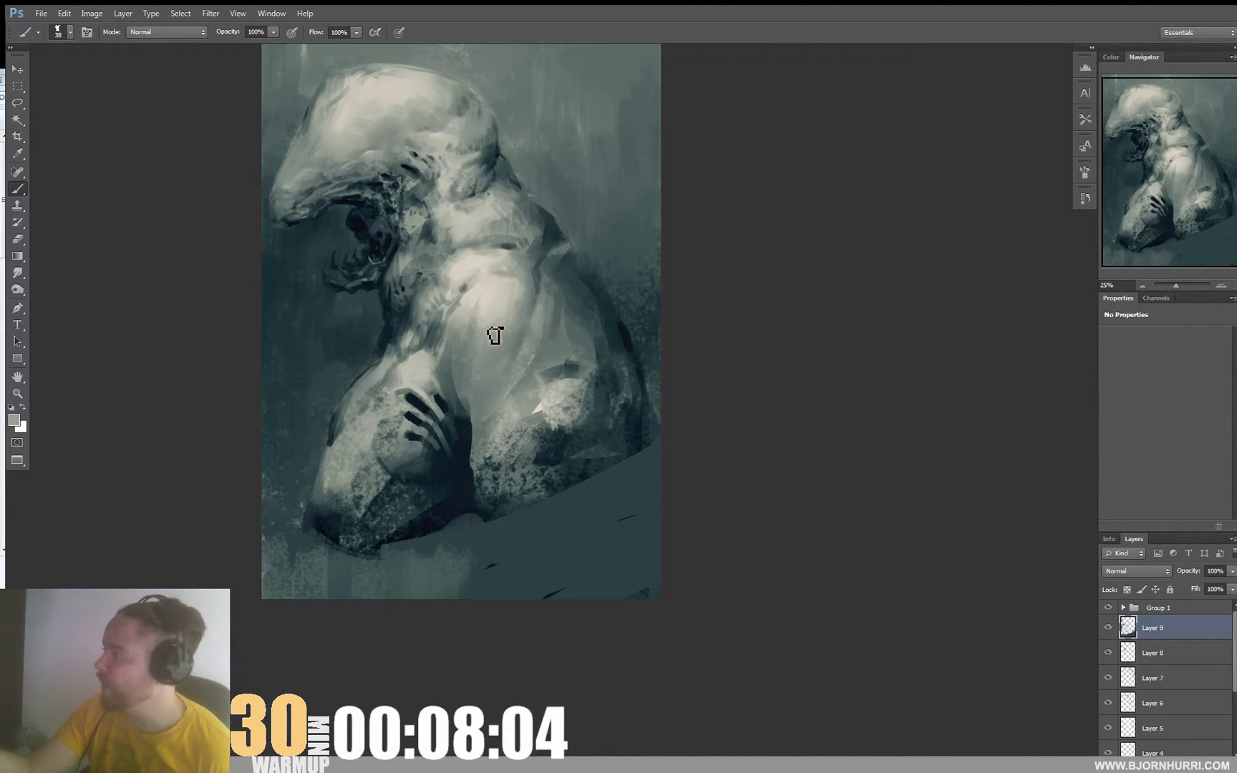
Define the upper arm's front edge beside the chest with sampled shadow and mid tones, using a 24 px brush.
alt+click(465, 410)
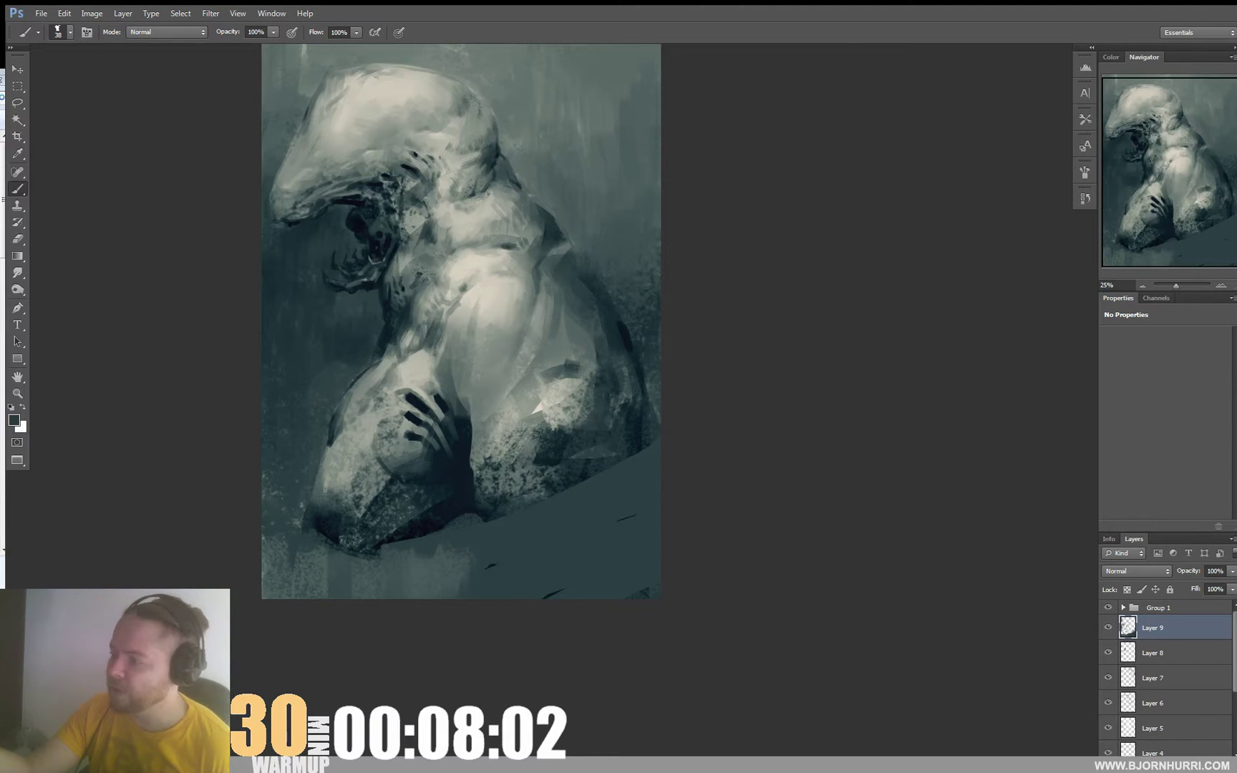
right_click(470, 404)
click(480, 338)
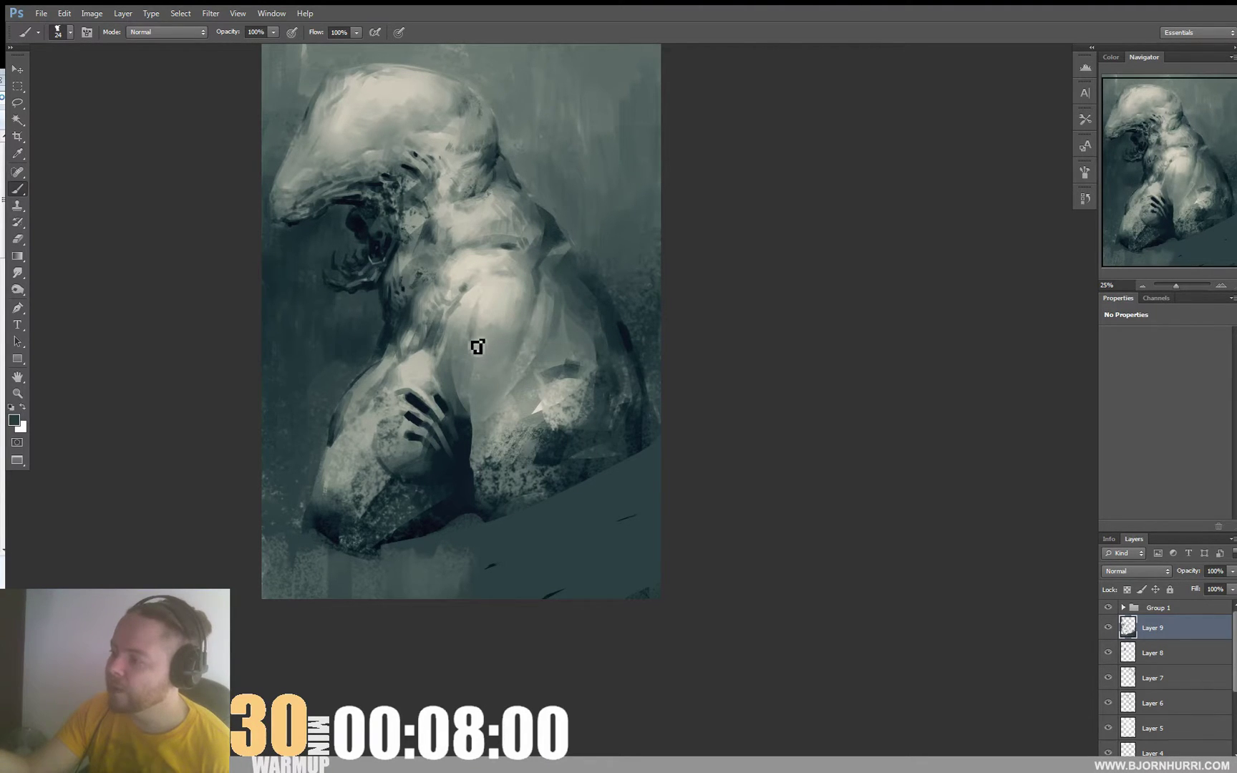
alt+click(477, 326)
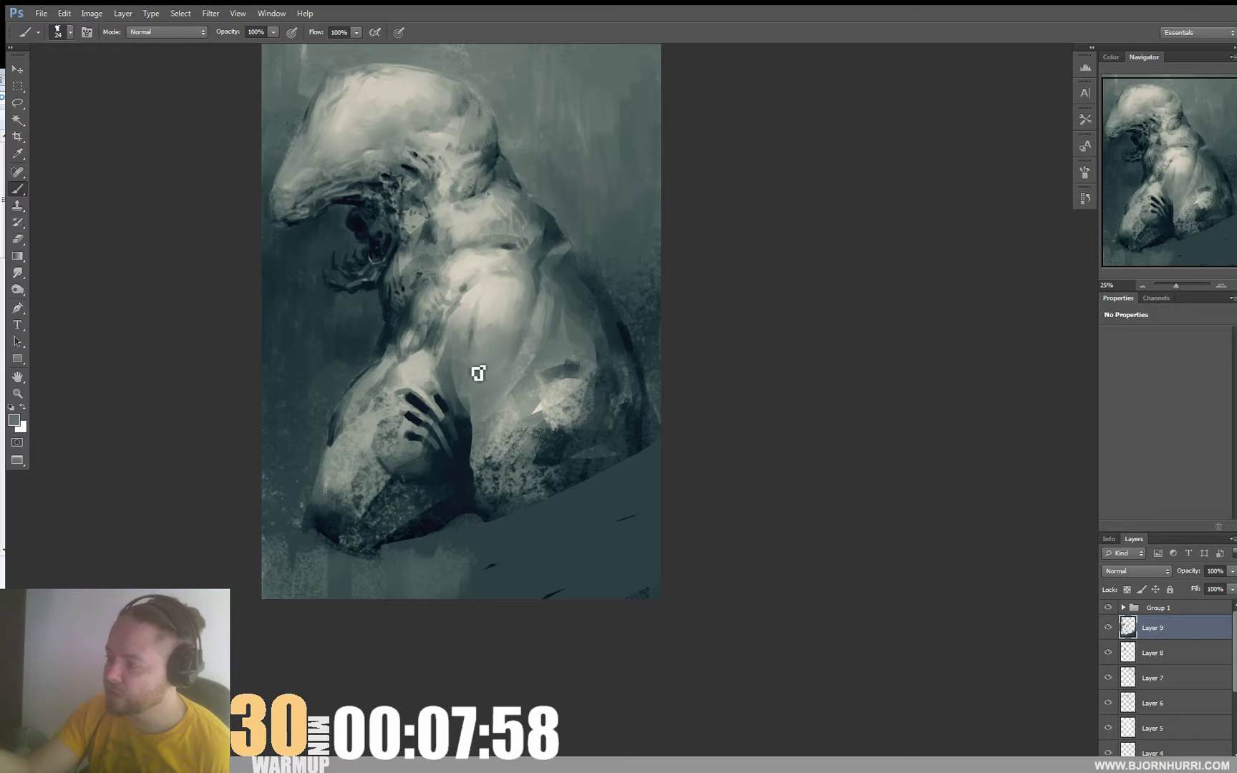
alt+click(465, 408)
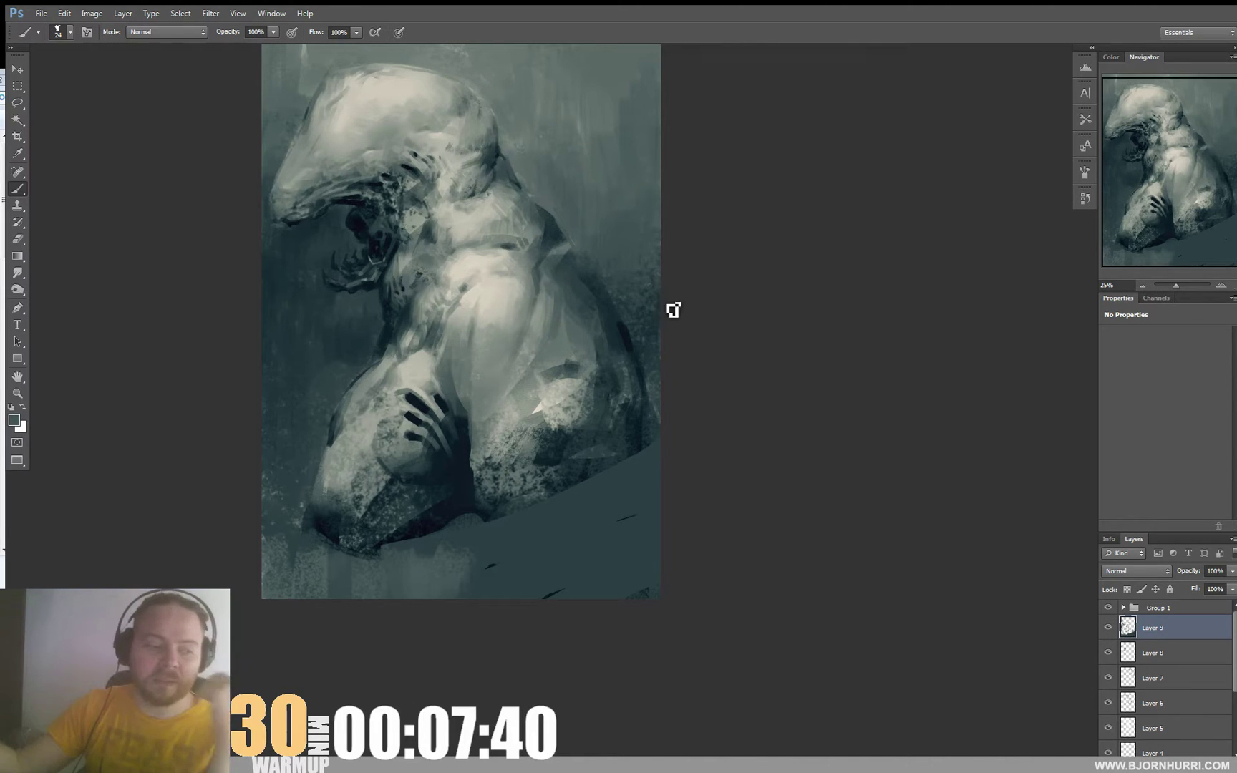
Deepen the shadow between the dark fingers and the torso with sampled dark tones, using a 33 px brush.
right_click(494, 392)
drag(508, 436, 515, 436)
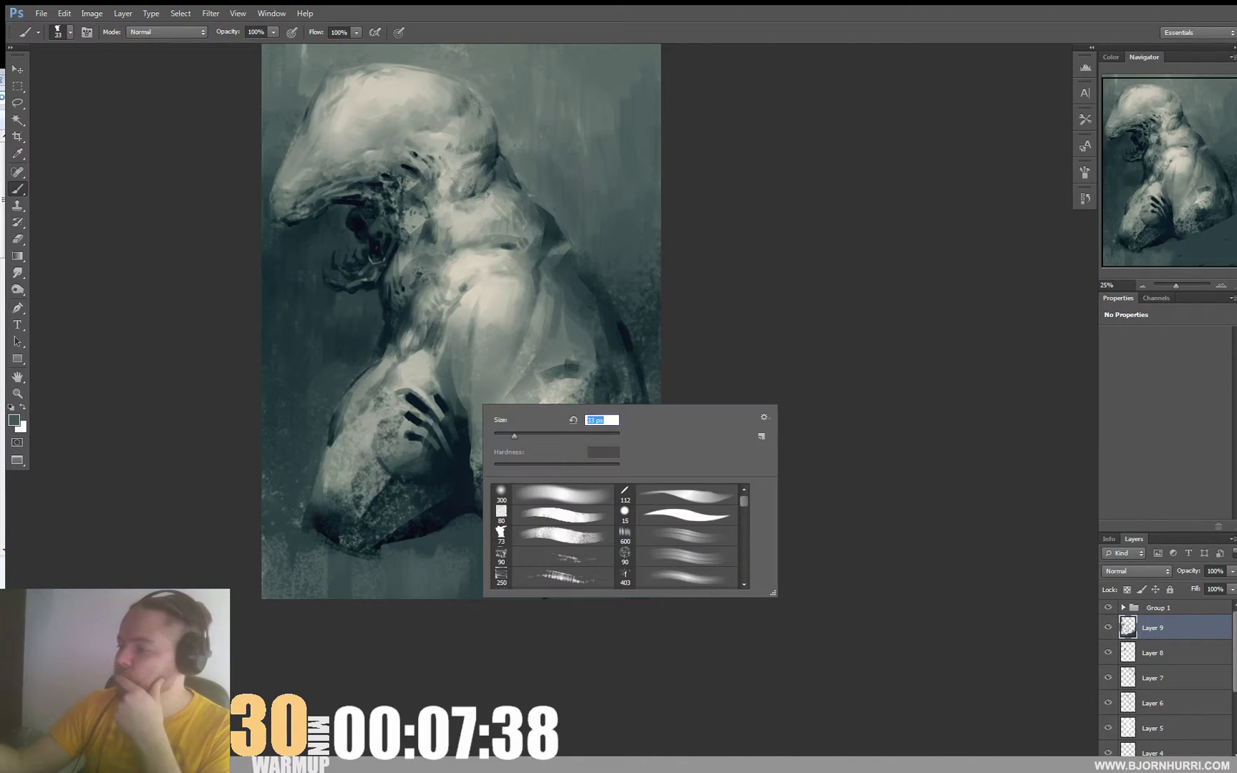
alt+click(446, 416)
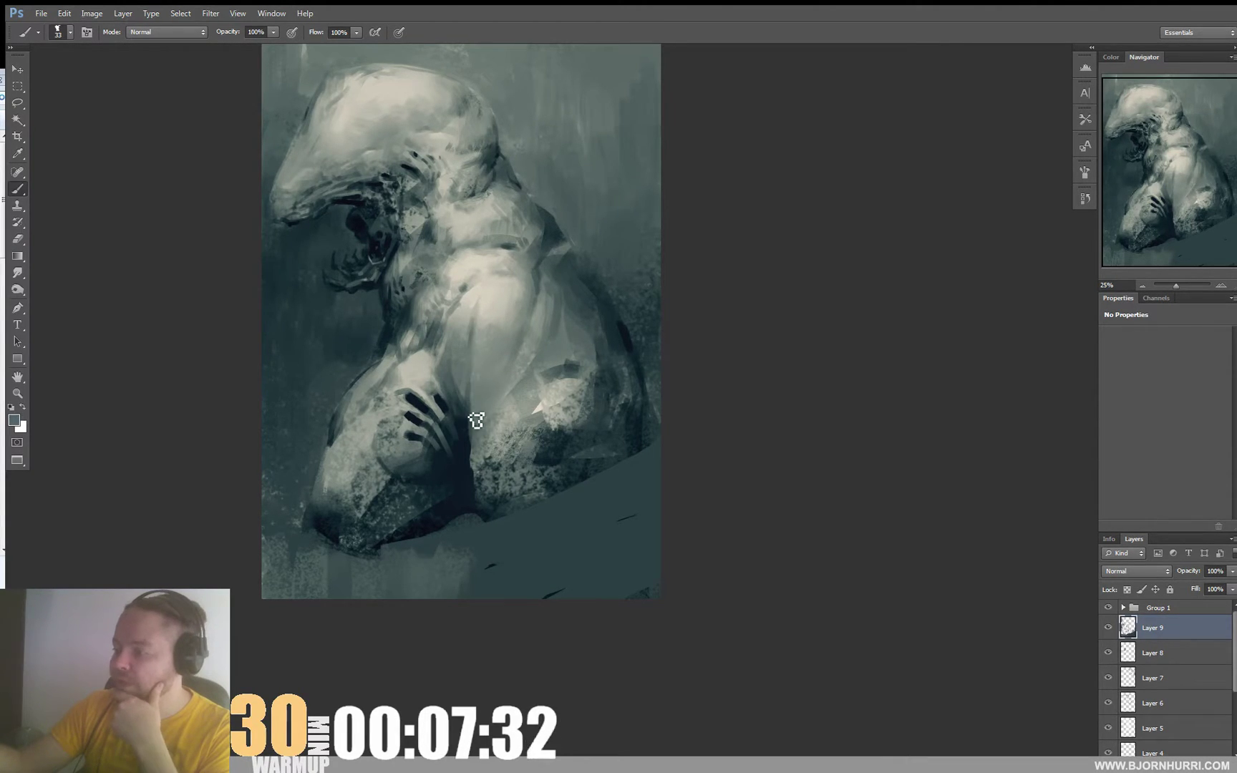
alt+click(475, 433)
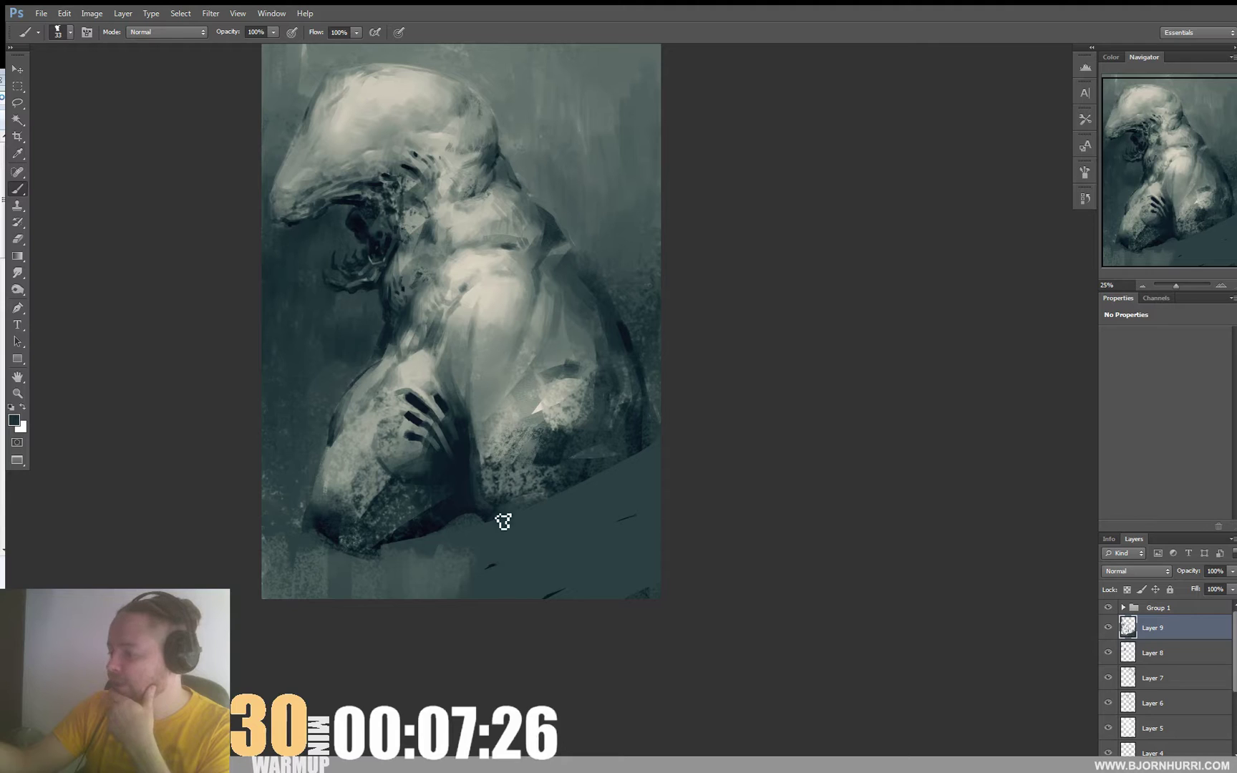
Smooth the speckled lower arm area behind the dark fingers with sampled grey tones, enlarging the brush to 61 px.
right_click(505, 492)
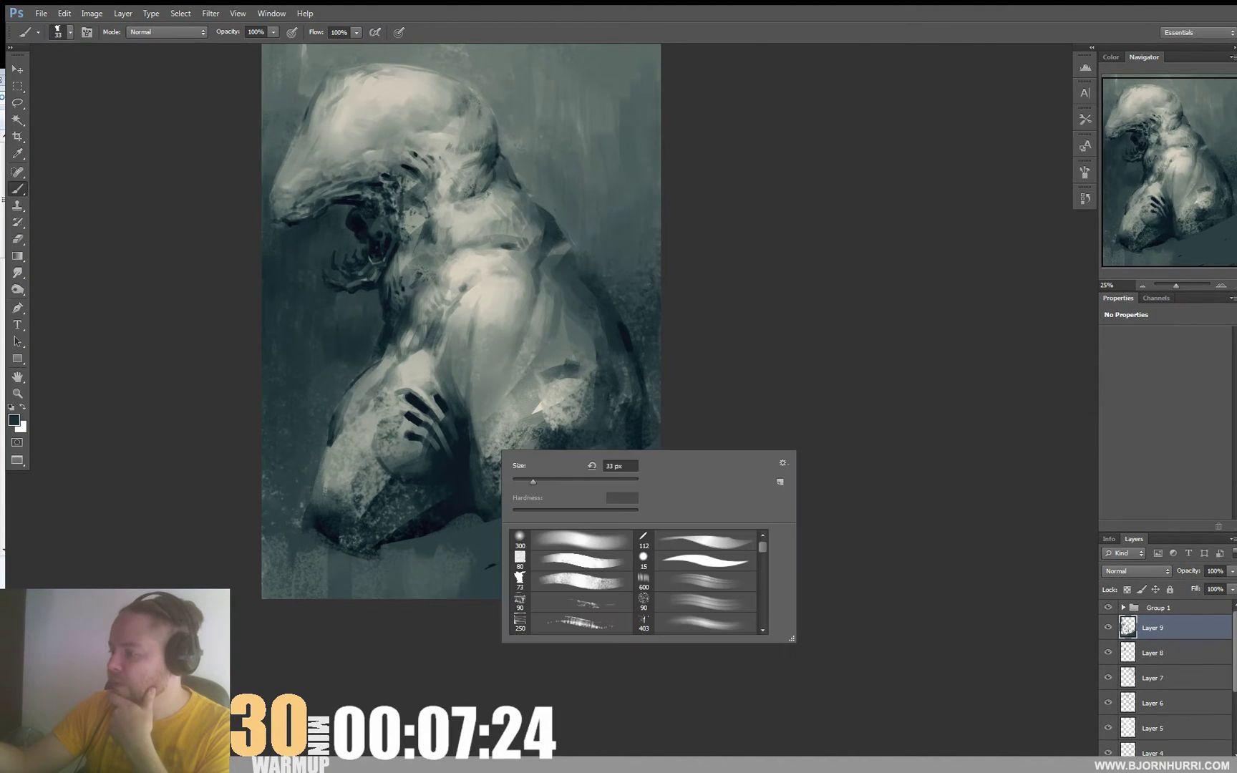
click(495, 463)
alt+click(490, 456)
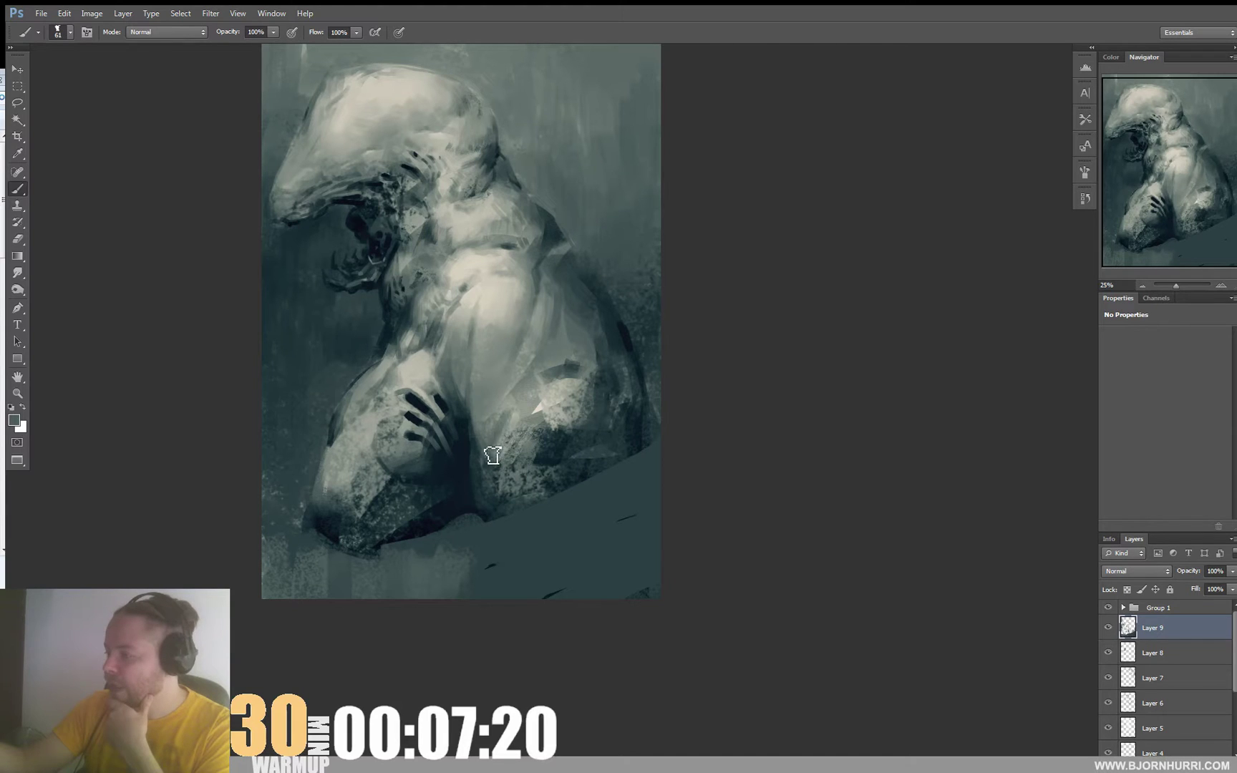
alt+click(511, 396)
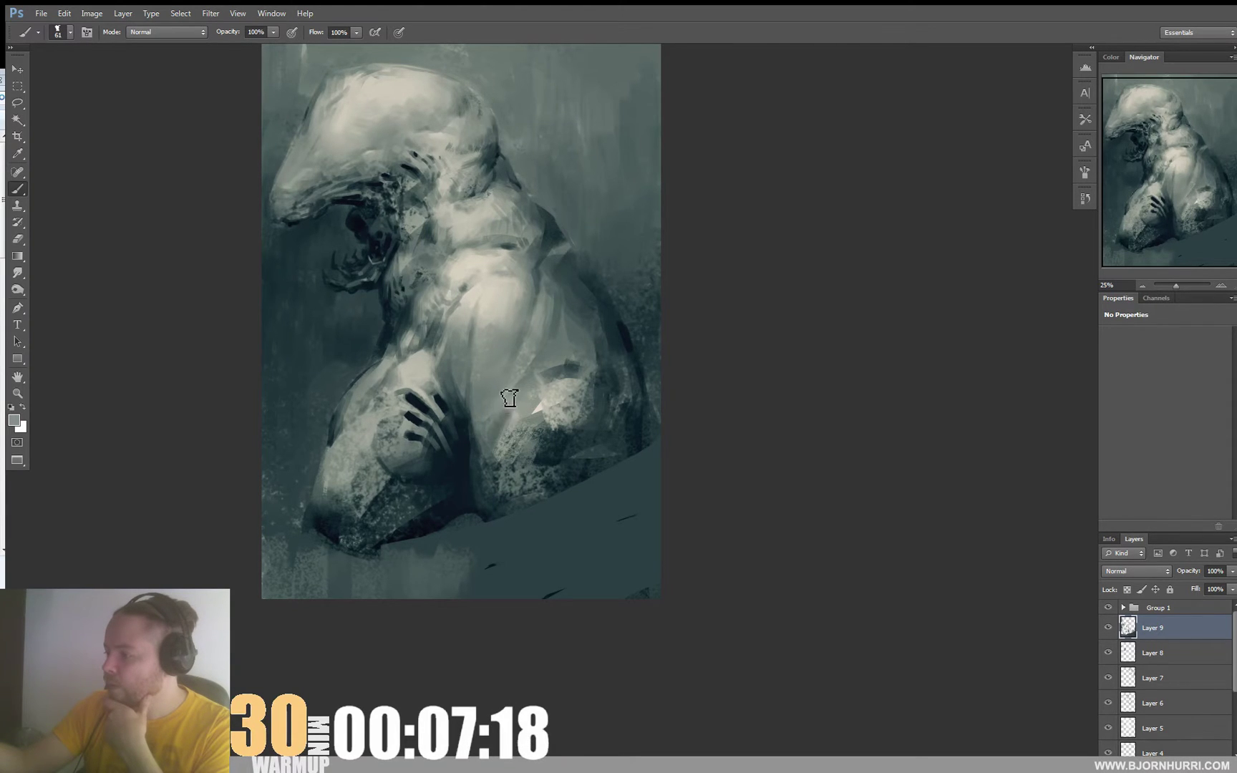
alt+click(484, 425)
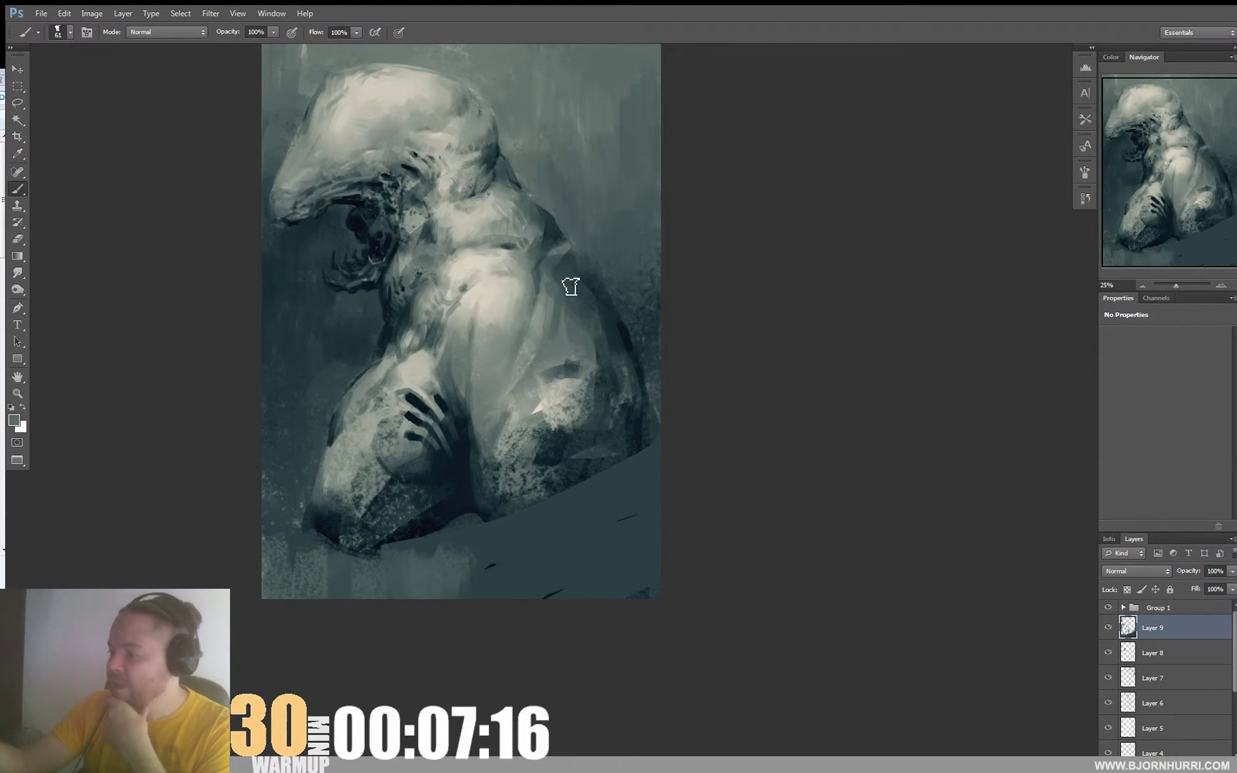
Blend the angular patches on the flank and upper back with sampled mid-dark tones, softening the back's outline.
alt+click(546, 399)
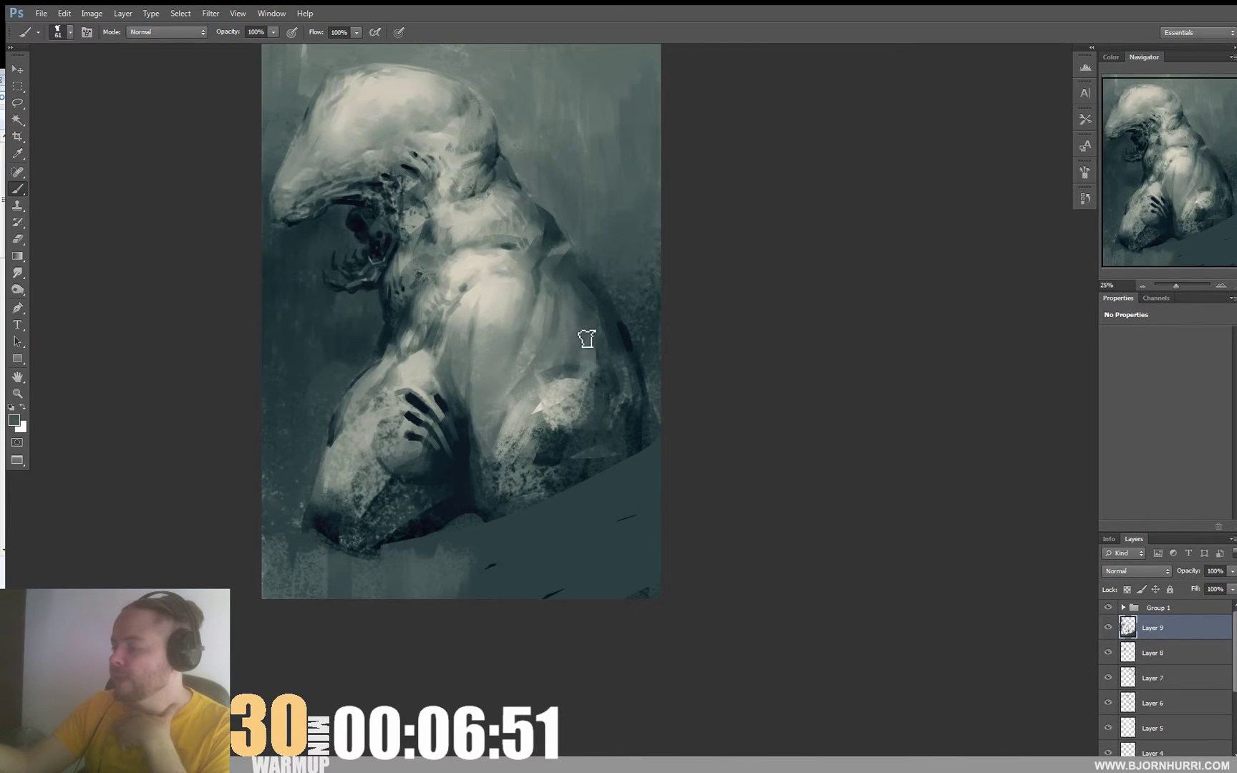
drag(570, 227, 583, 251)
alt+click(555, 233)
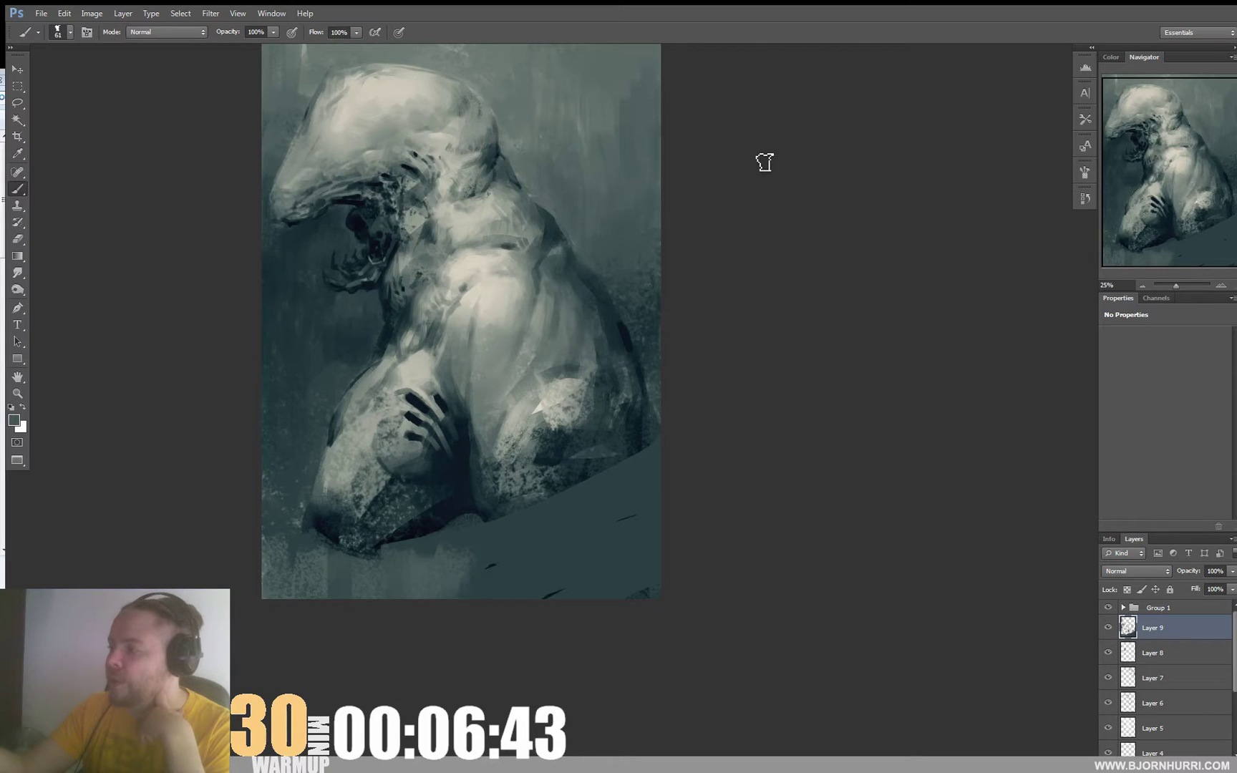
Refine the back's outline below the neck with a sampled dark tone, using a 24 px brush.
alt+click(628, 331)
right_click(608, 304)
click(612, 305)
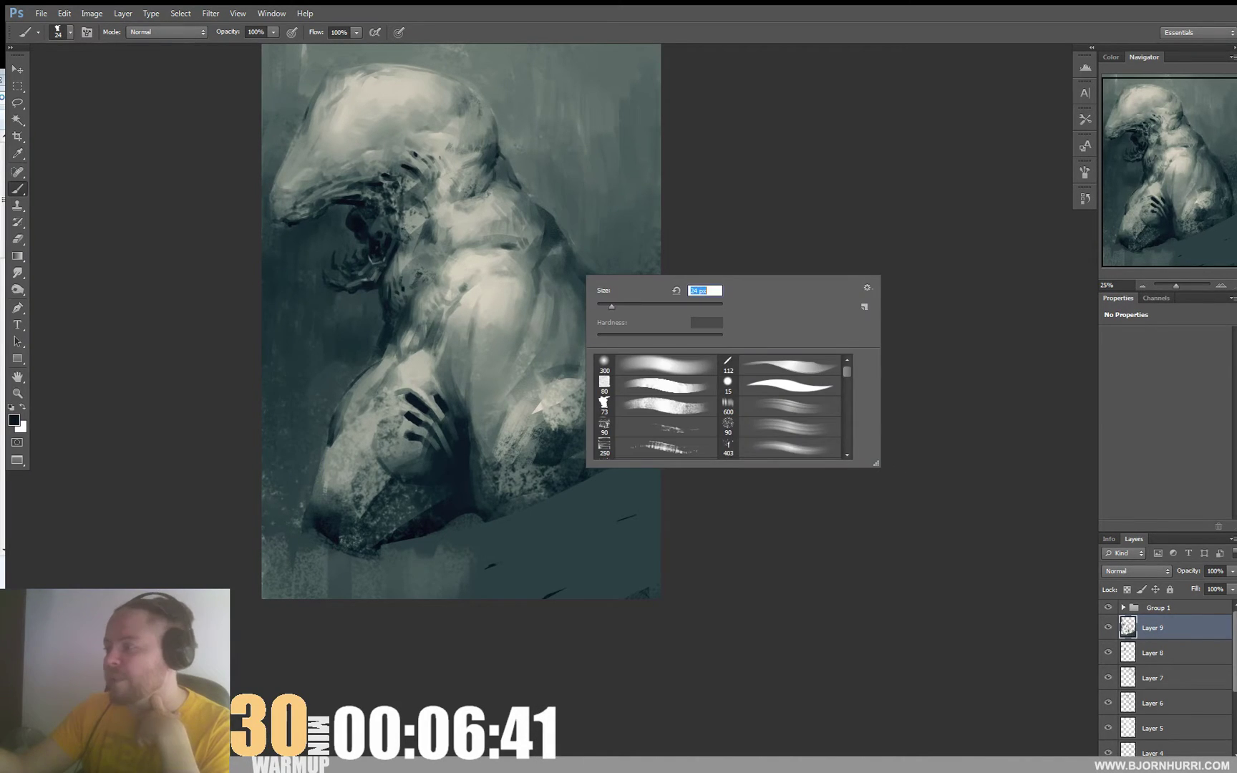
click(581, 272)
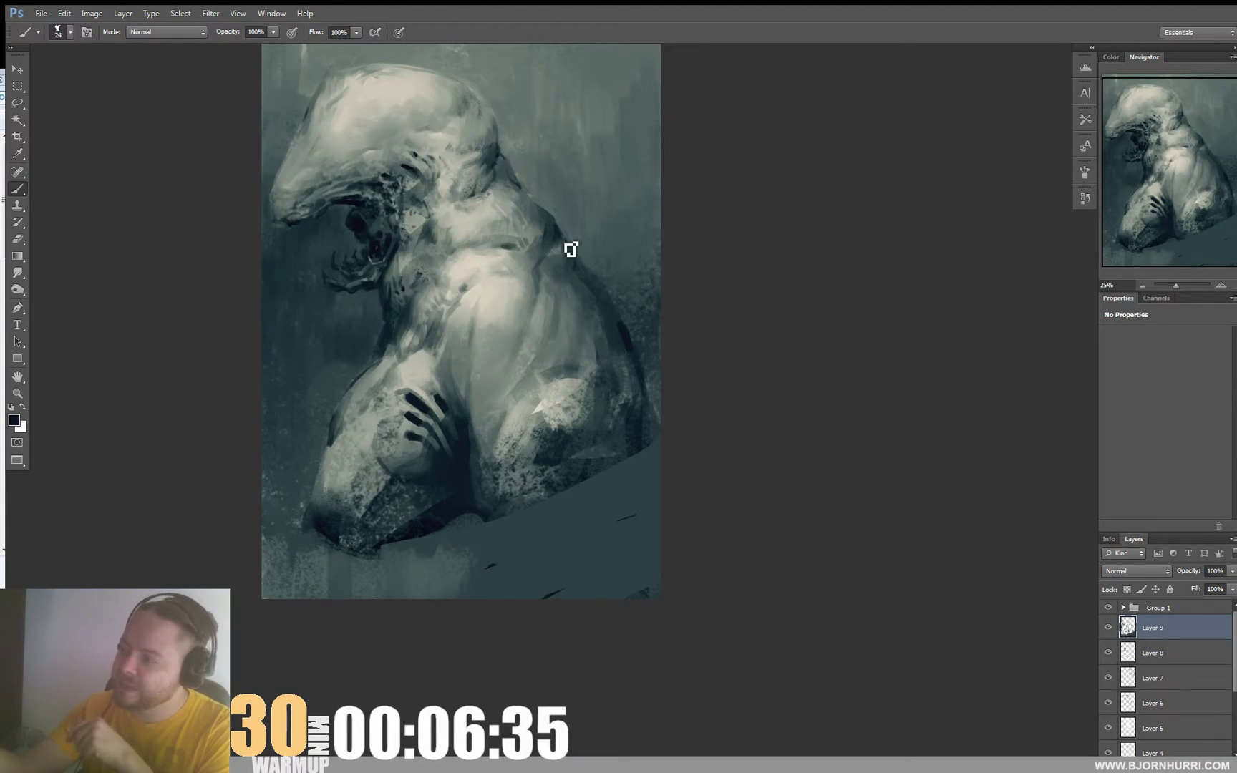
Touch up the throat and the front edge of the shoulder and upper arm with sampled grey and dark tones.
alt+click(422, 221)
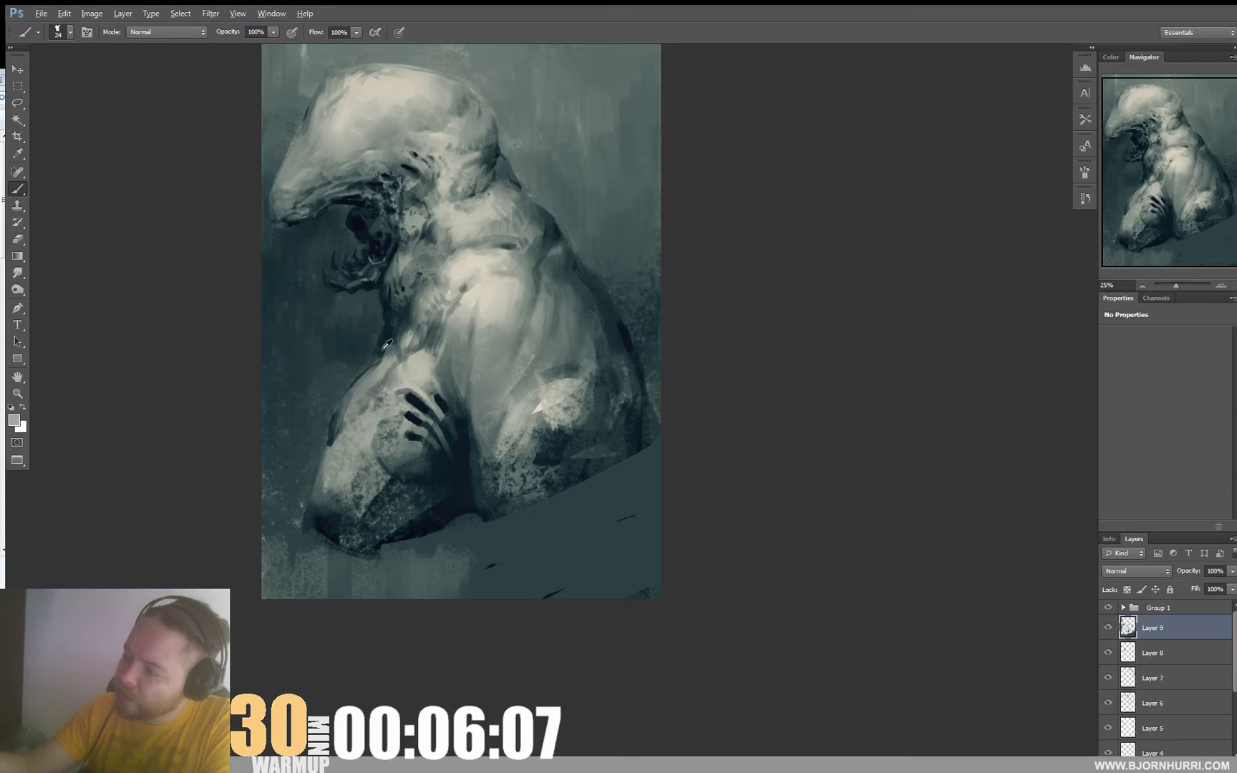
alt+click(349, 409)
alt+click(359, 391)
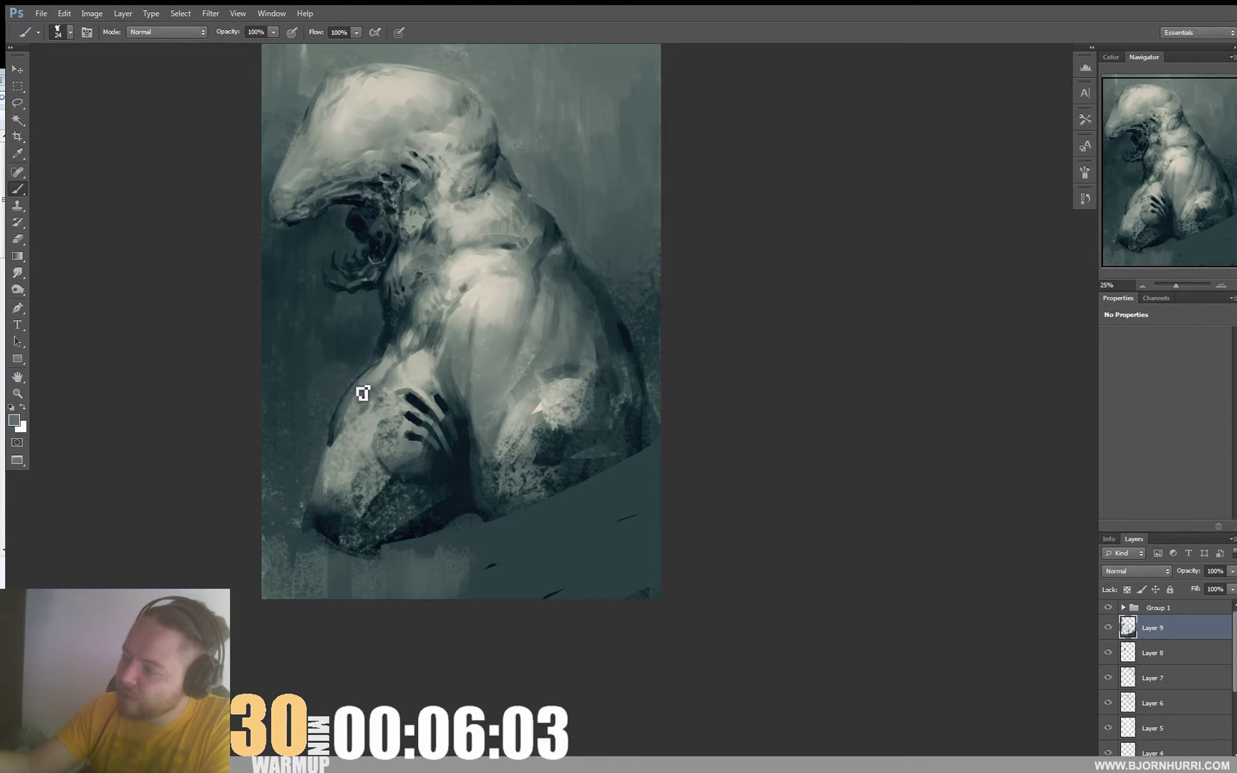
alt+click(379, 353)
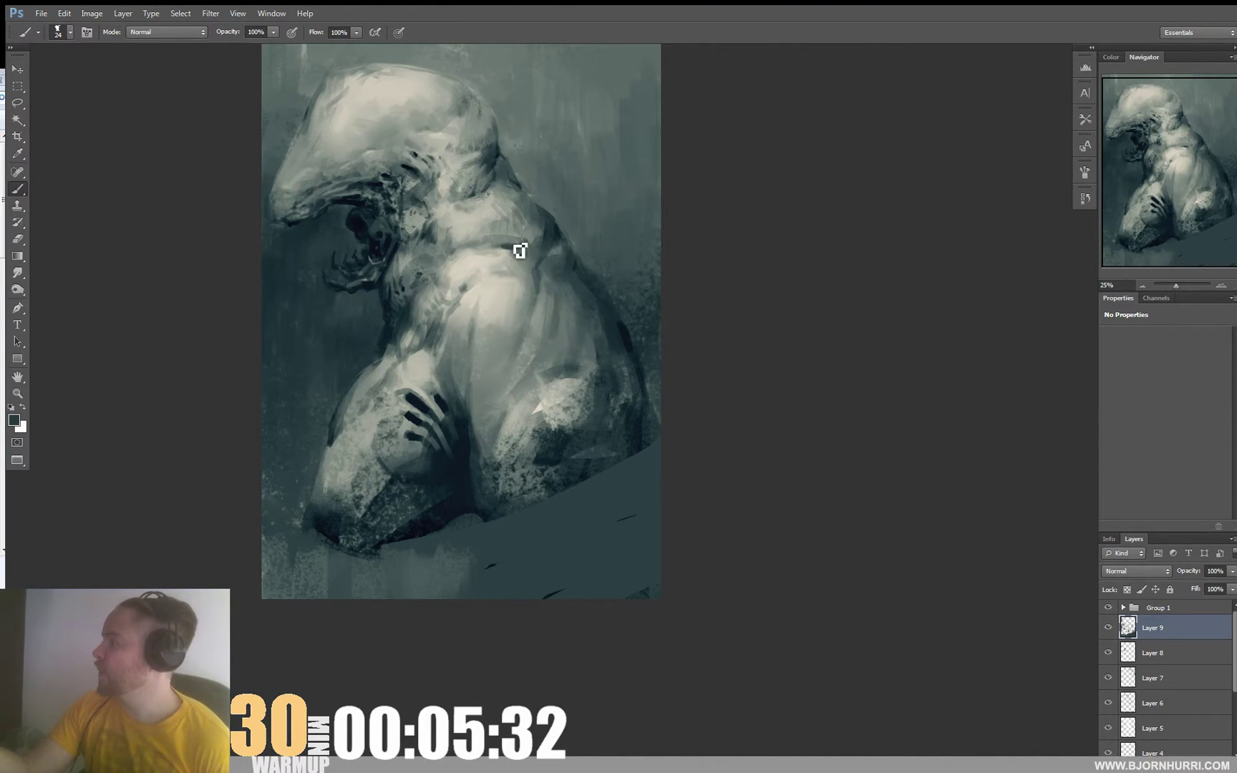
Soften the dark crease between neck and shoulder with sampled light and mid tones.
alt+click(480, 265)
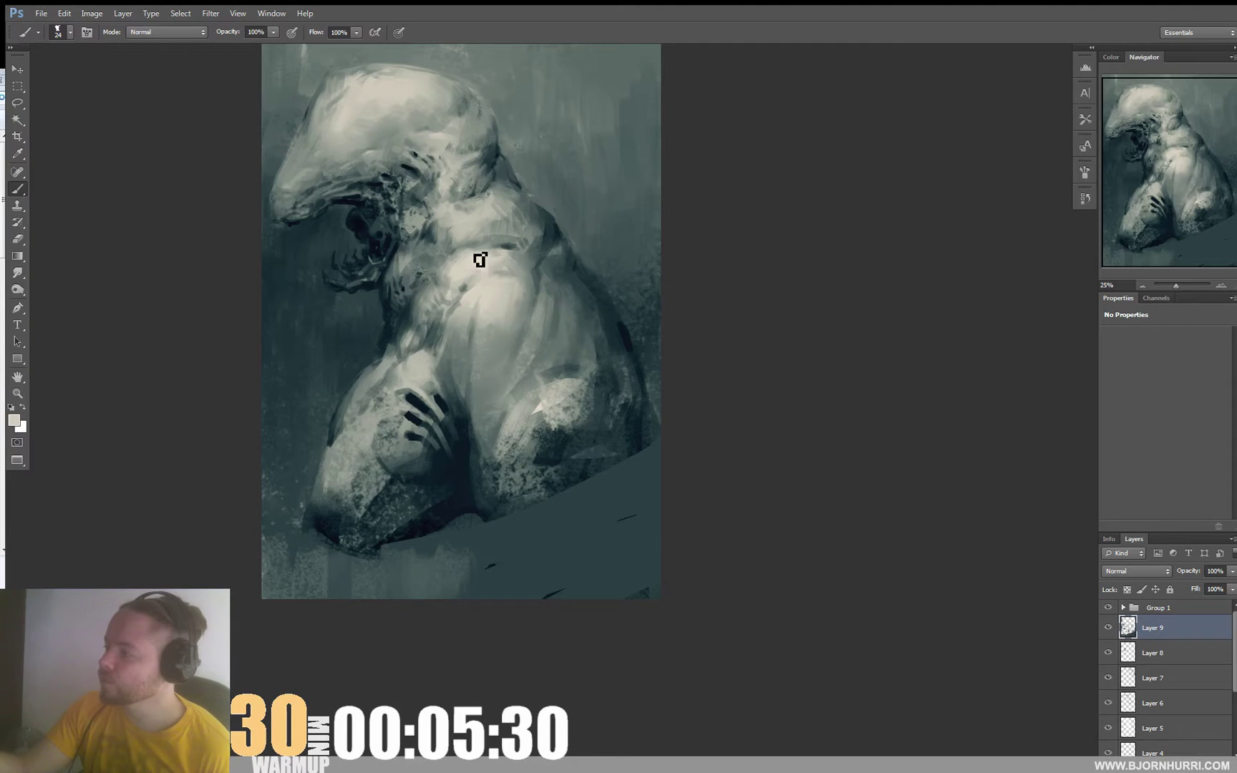
alt+click(514, 240)
alt+click(524, 239)
drag(511, 243, 519, 244)
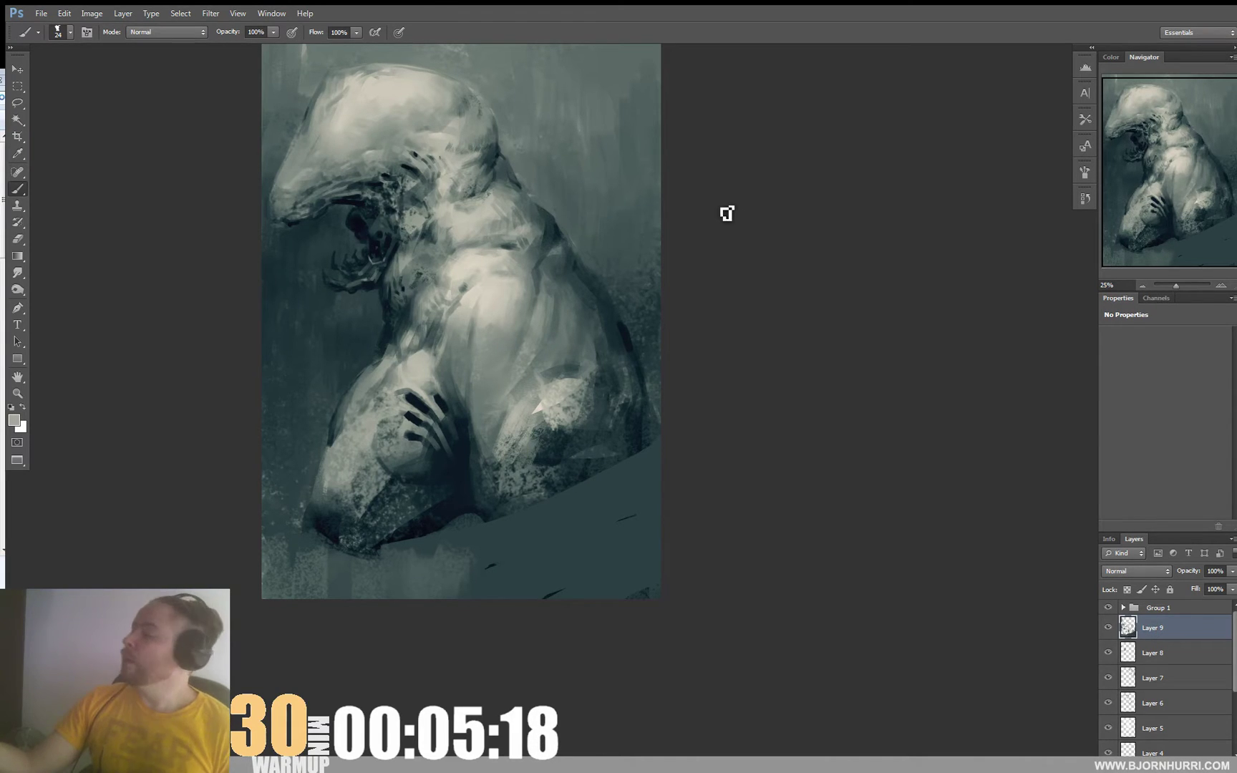
alt+click(526, 215)
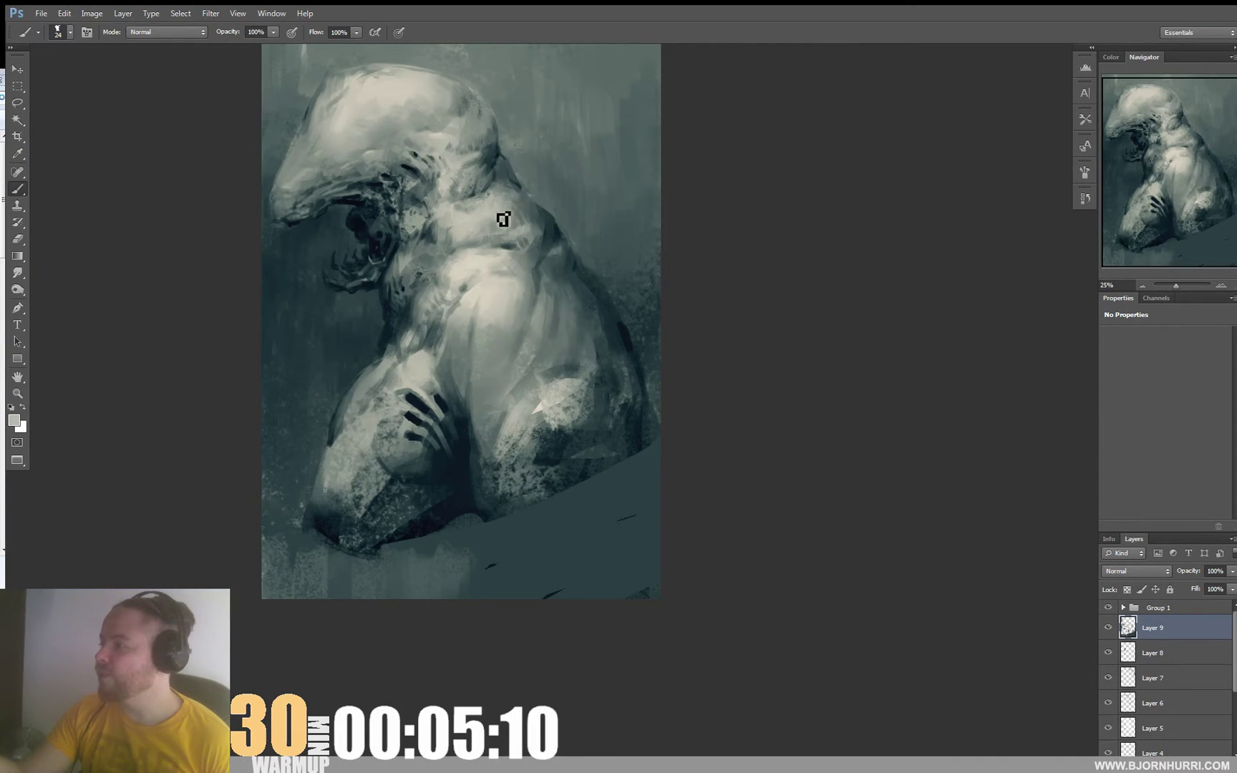
Smooth the neck folds behind the head and above the shoulder with sampled light tones, using a 43 px brush.
right_click(522, 201)
click(563, 231)
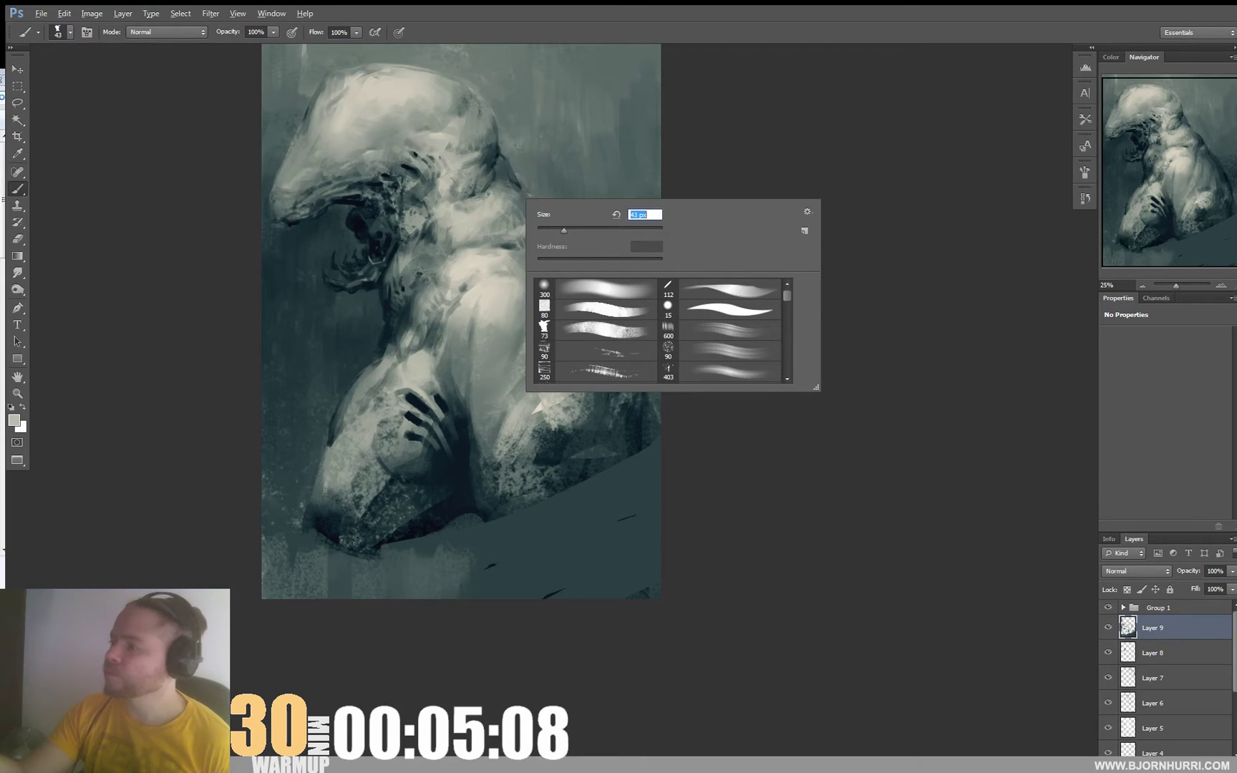
alt+click(513, 204)
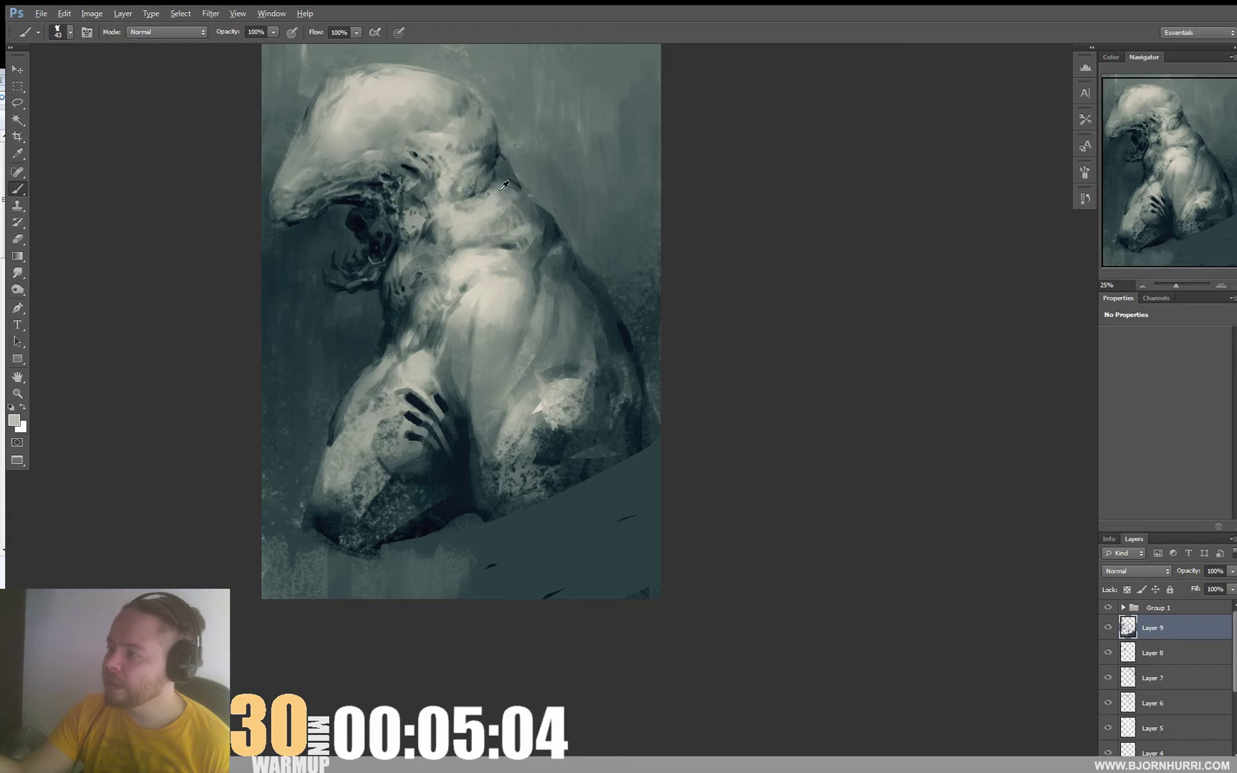
alt+click(500, 204)
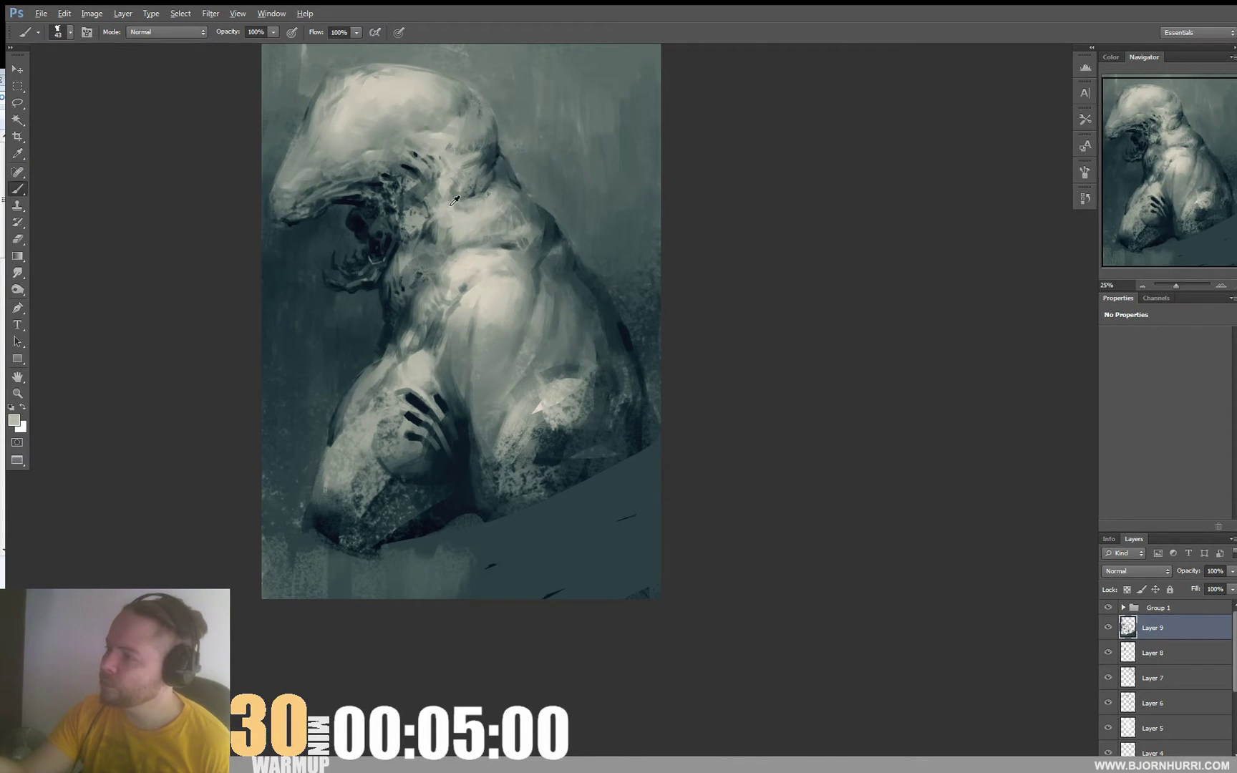
alt+click(430, 140)
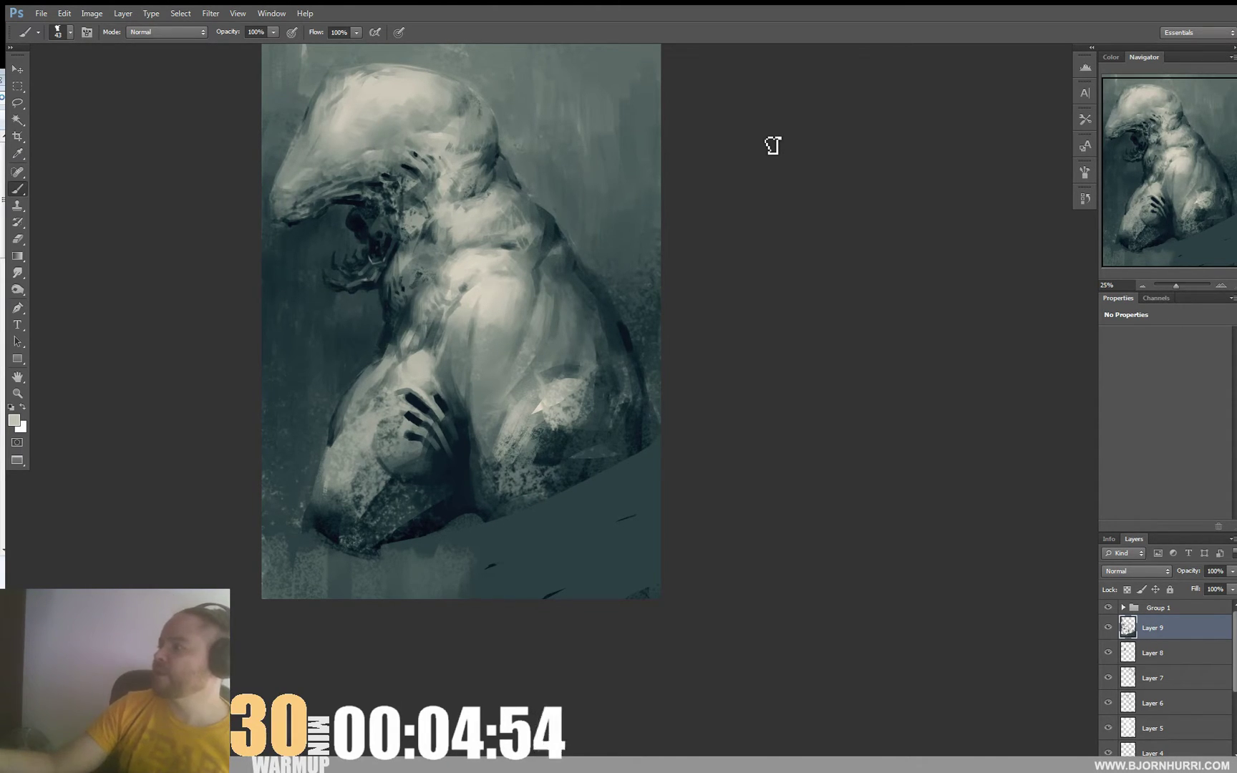
alt+click(464, 237)
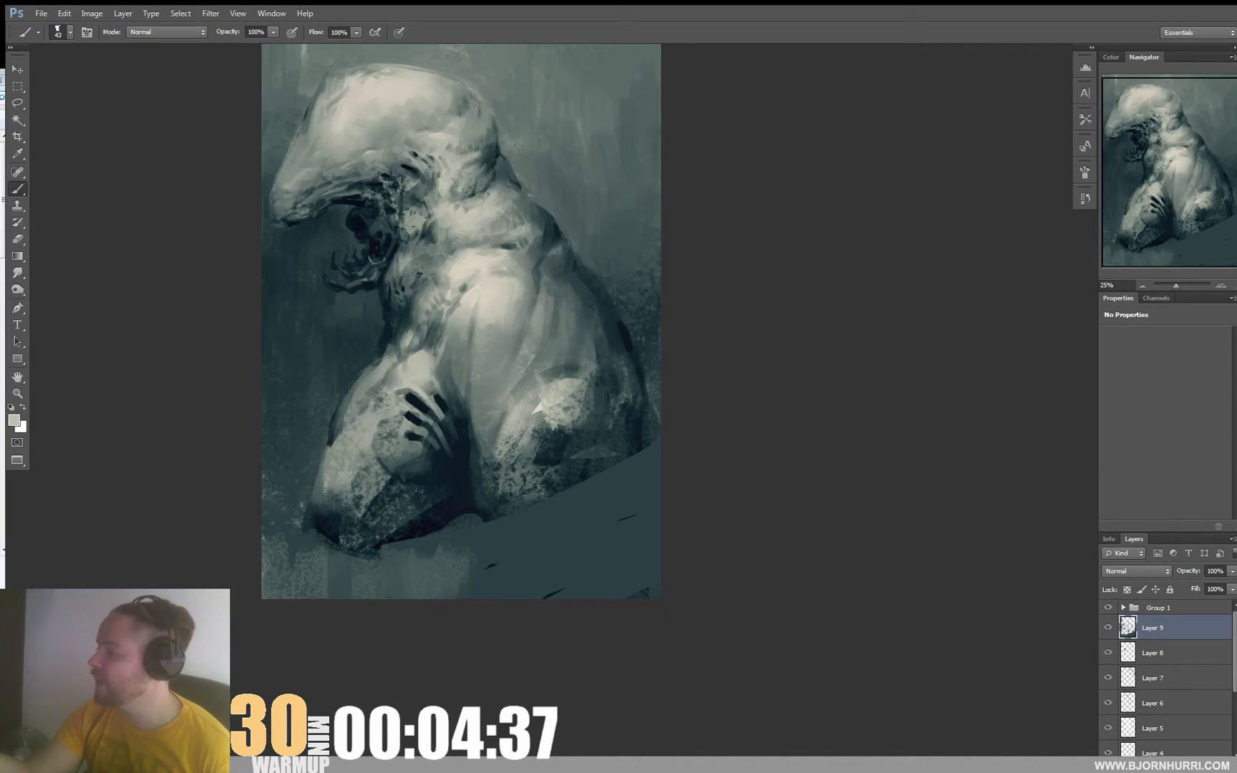
alt+click(477, 262)
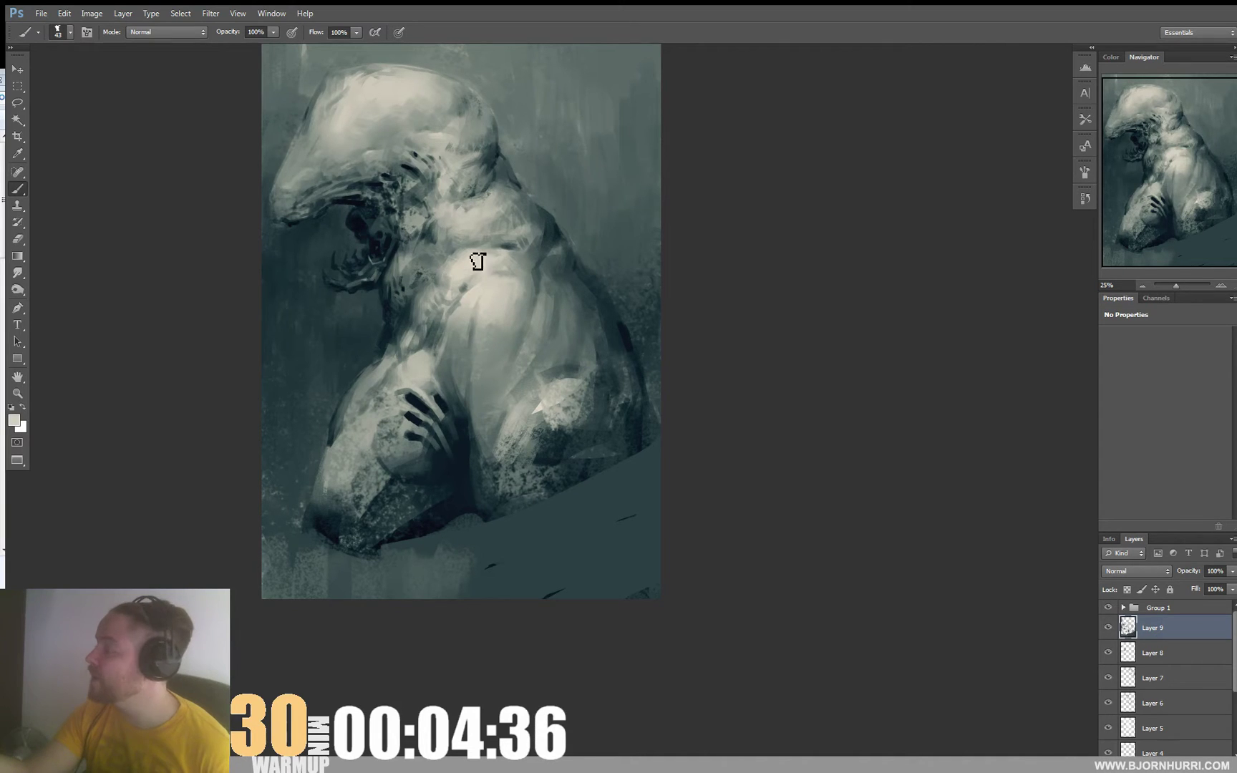
Paint fine streaks along the upper arm and shoulder with a sampled light tone, using a 17 px brush.
right_click(513, 341)
drag(553, 373, 536, 373)
alt+click(494, 342)
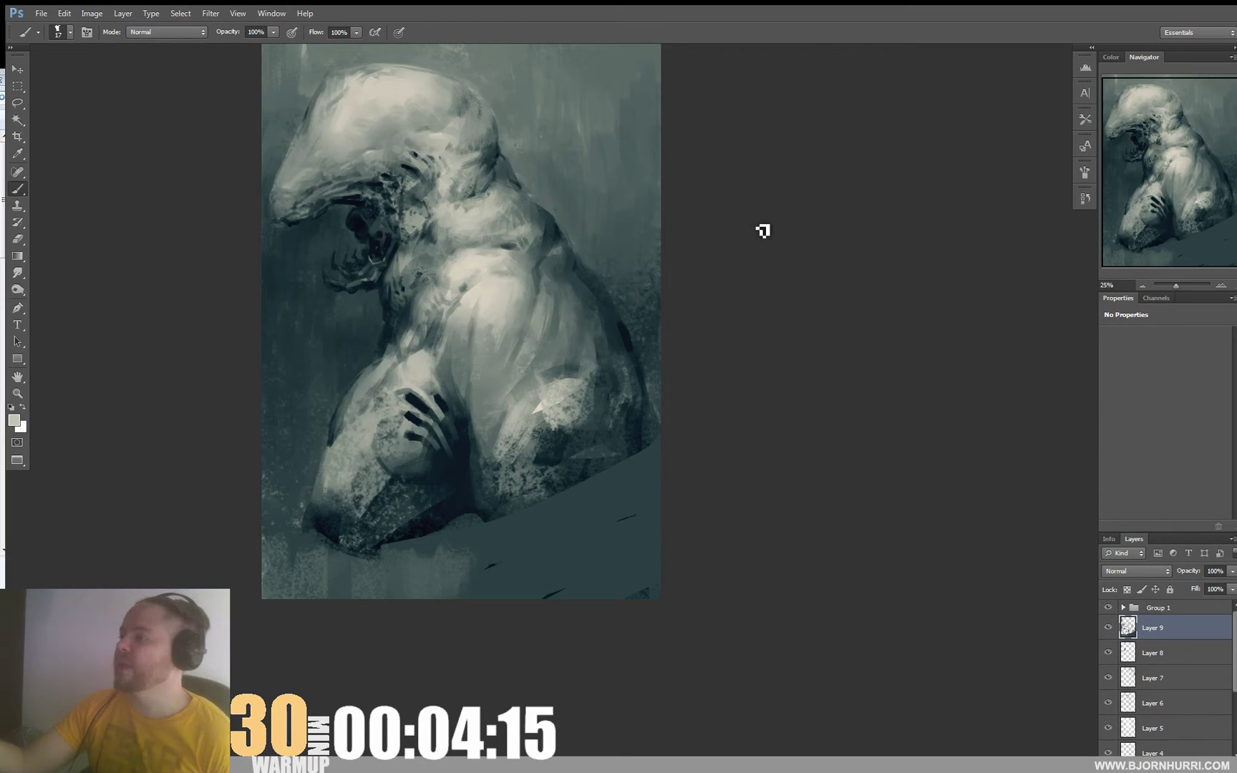
Refine the back of the head and its outline with a sampled dark tone, using 63 px and 27 px brushes.
right_click(500, 192)
drag(505, 192, 533, 192)
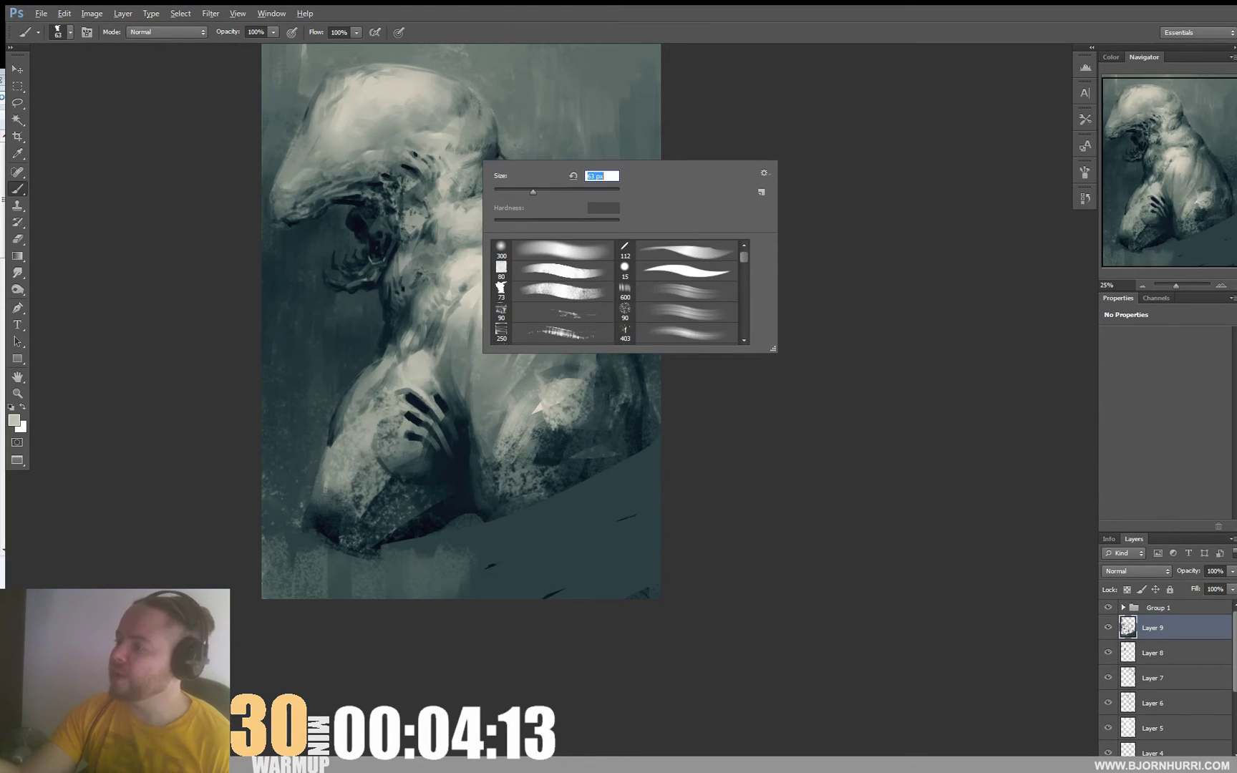
alt+click(494, 152)
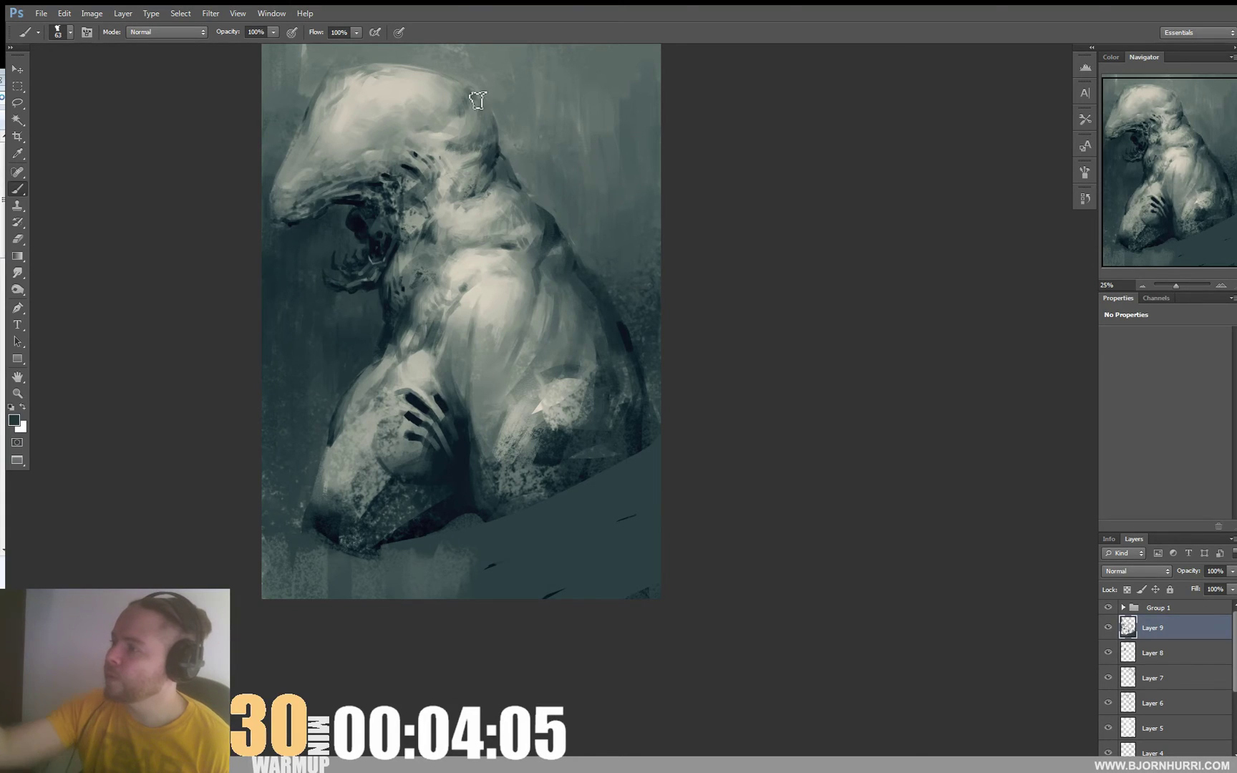
right_click(477, 98)
click(505, 127)
click(465, 86)
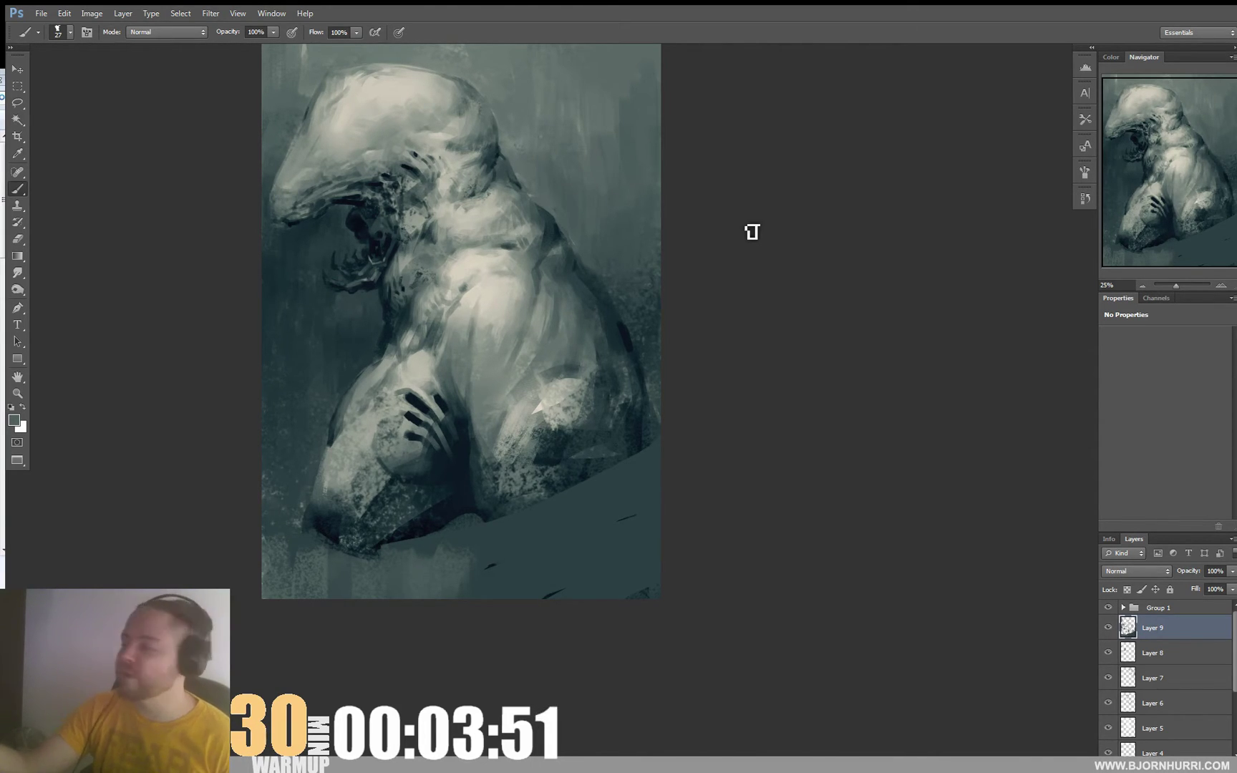
Reshape the top front contour of the head with a sampled background tone.
alt+click(333, 66)
scroll(344, 69, up, 1)
drag(353, 70, 327, 83)
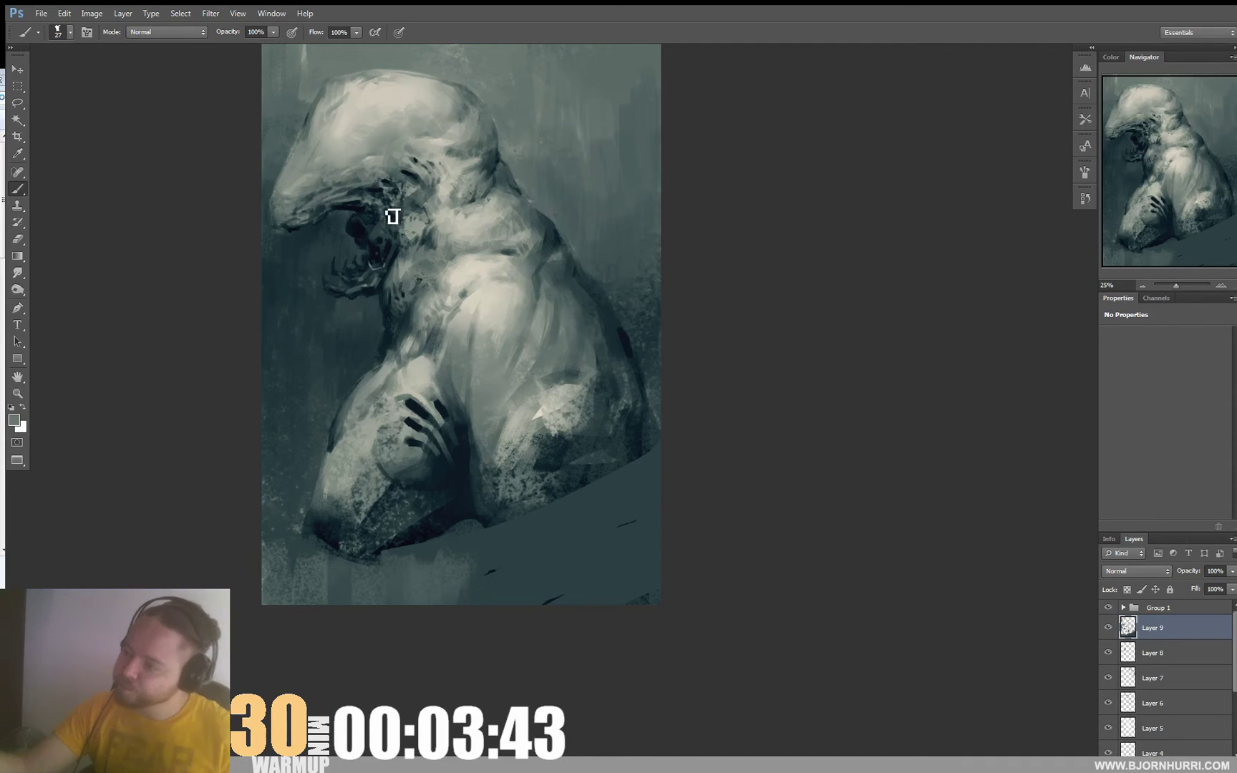
Add a new layer and paint small black details under the upper jaw with a 14 px brush.
right_click(387, 264)
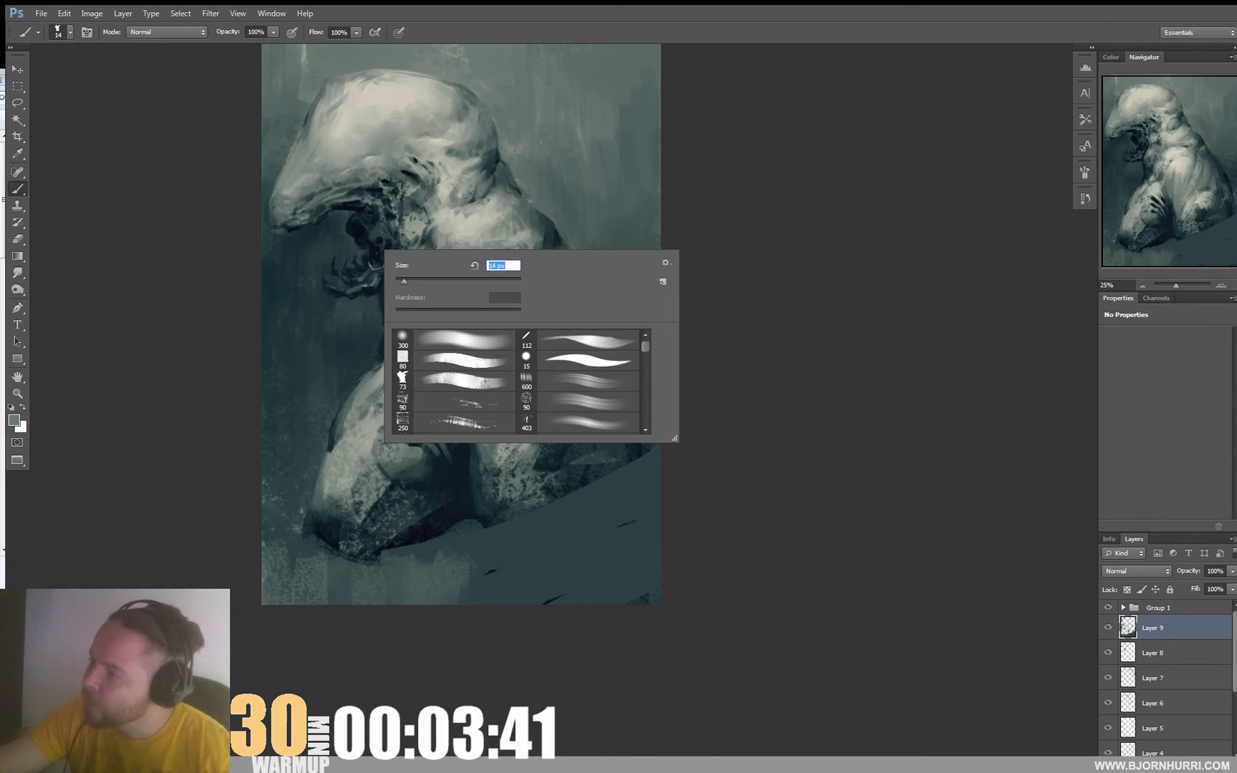
click(797, 153)
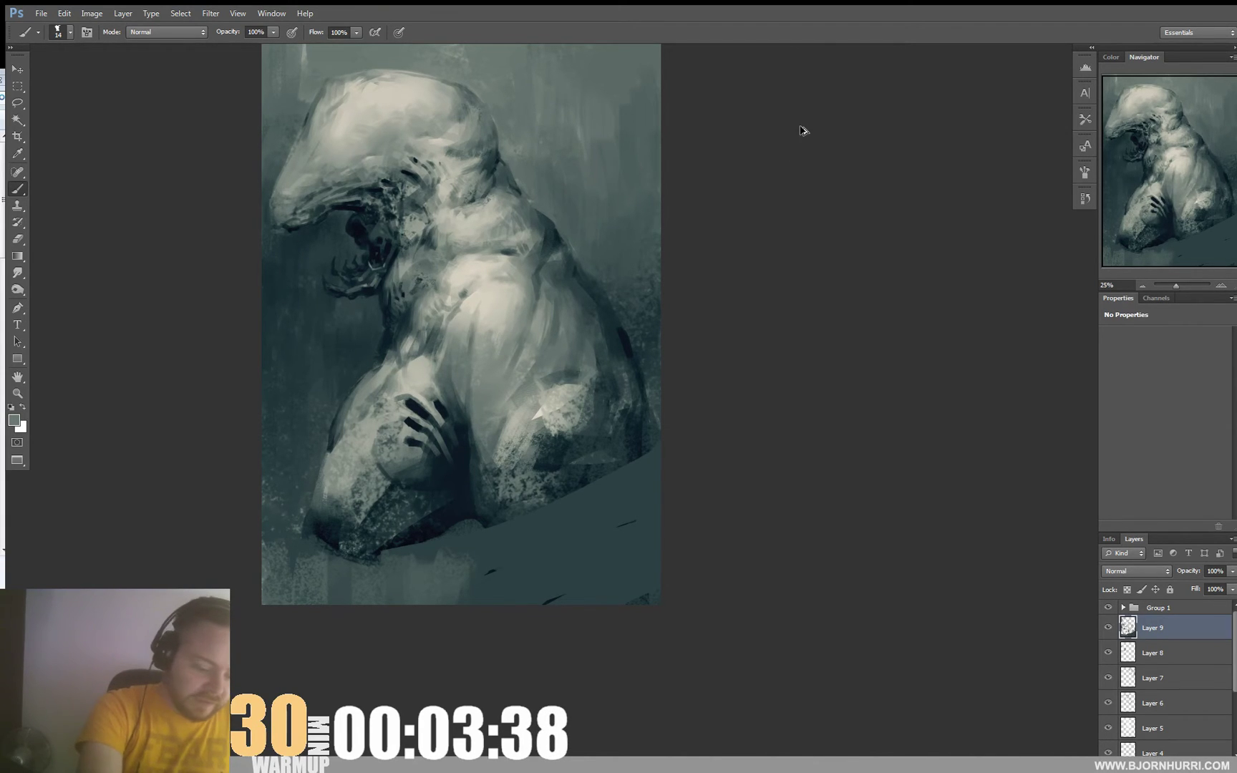
key(ctrl+shift+alt+n)
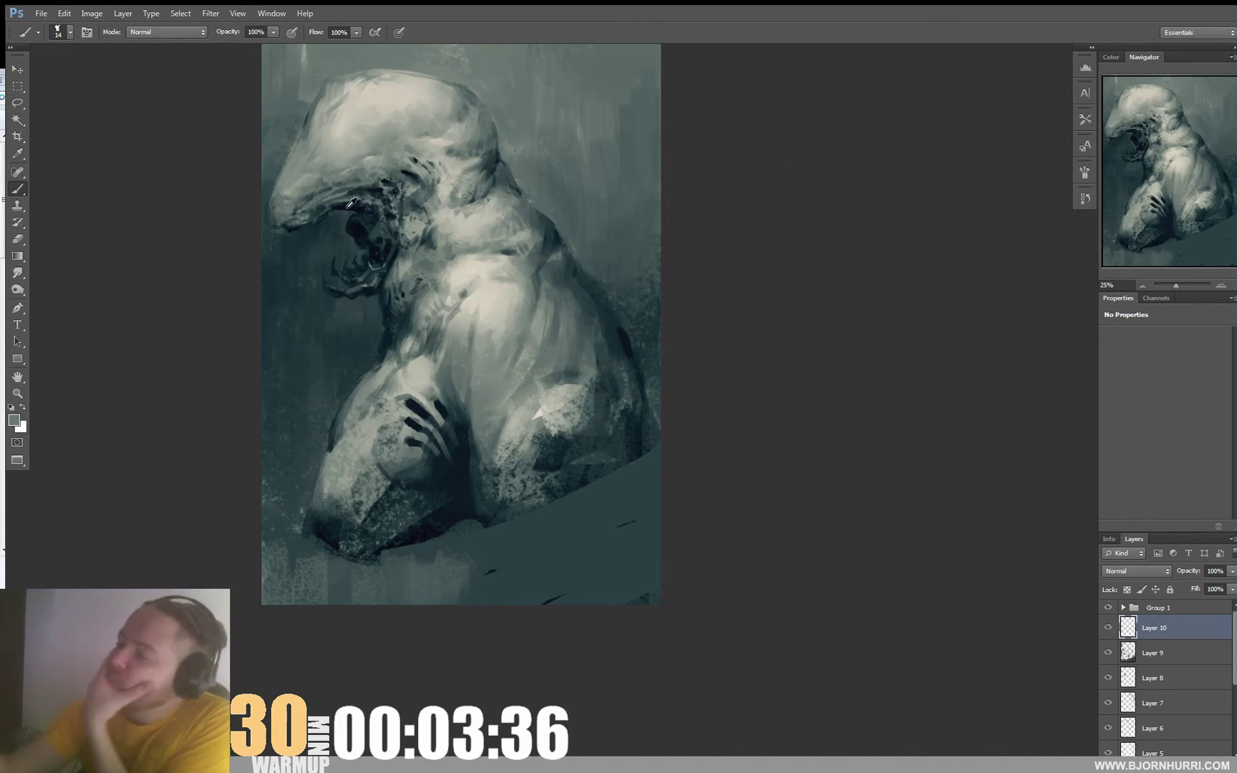
key(d)
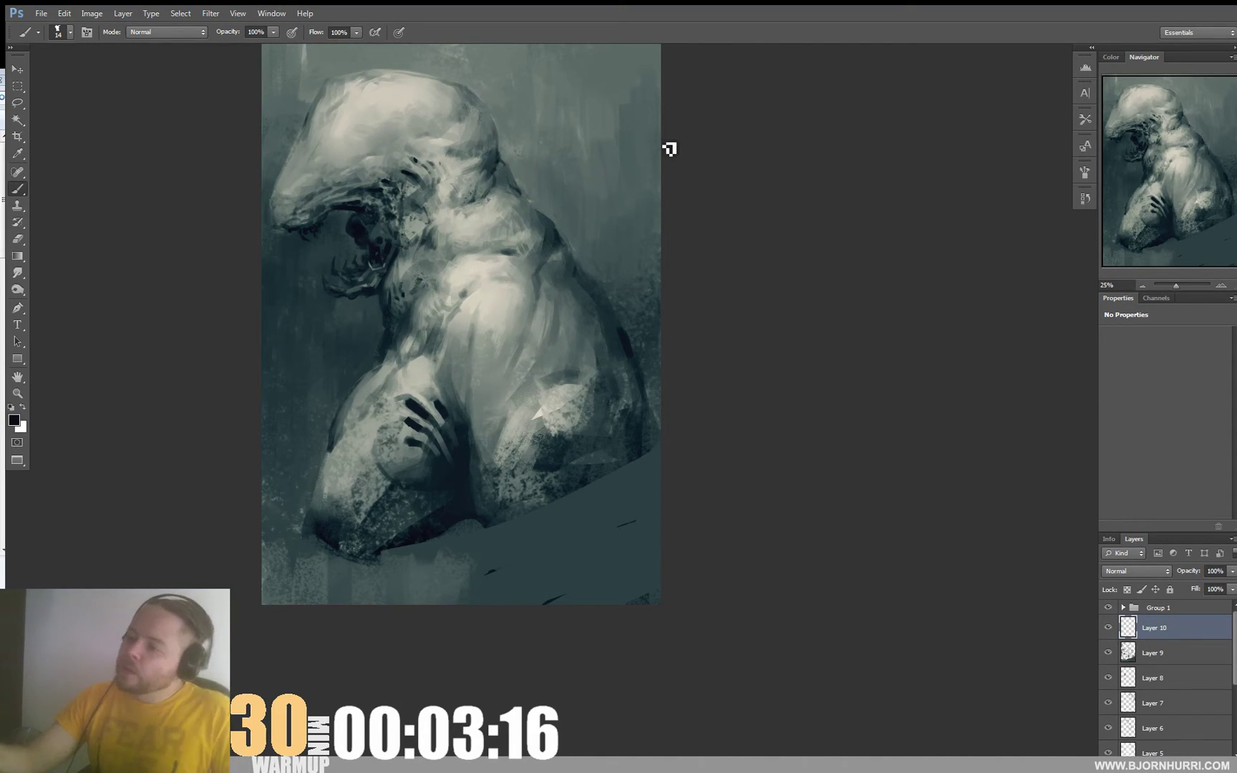
Add another new layer and draw thin white drool strands hanging from the jaws with a 9 px brush.
key(ctrl+shift+alt+n)
key(d)
key(x)
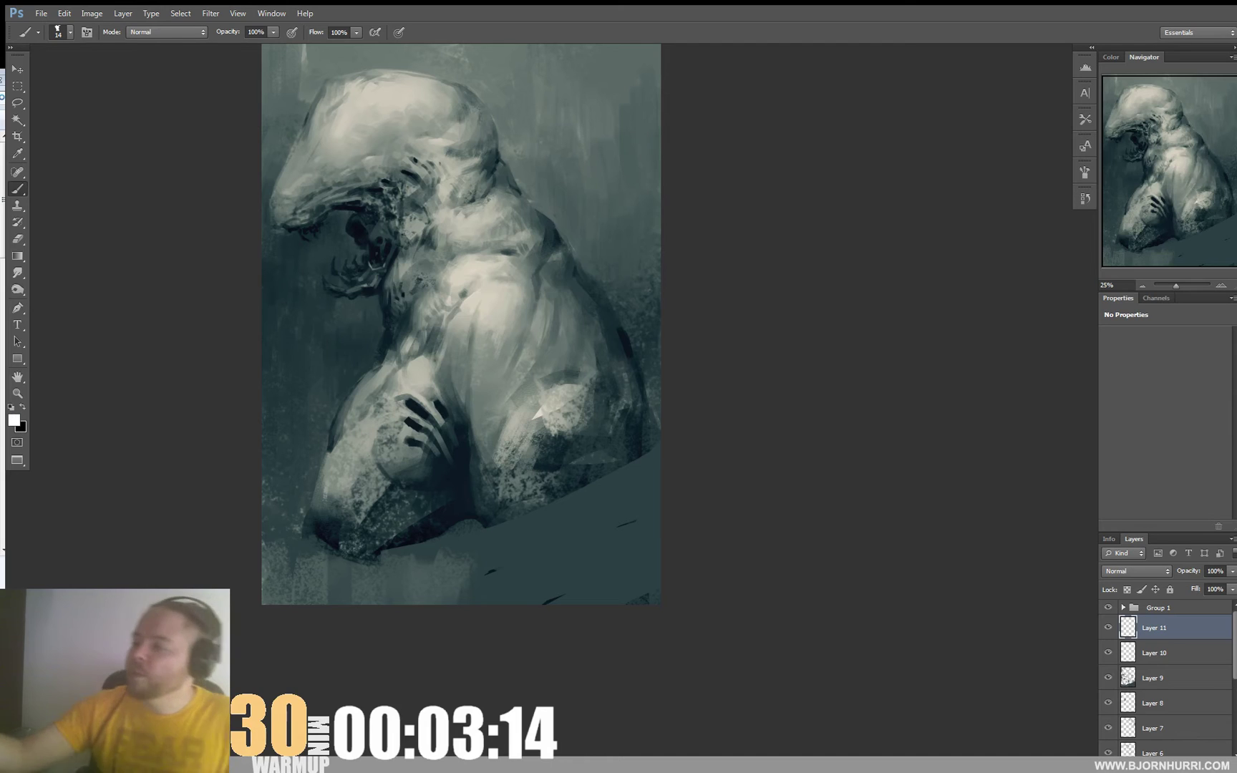
right_click(337, 225)
click(355, 256)
drag(355, 256, 353, 257)
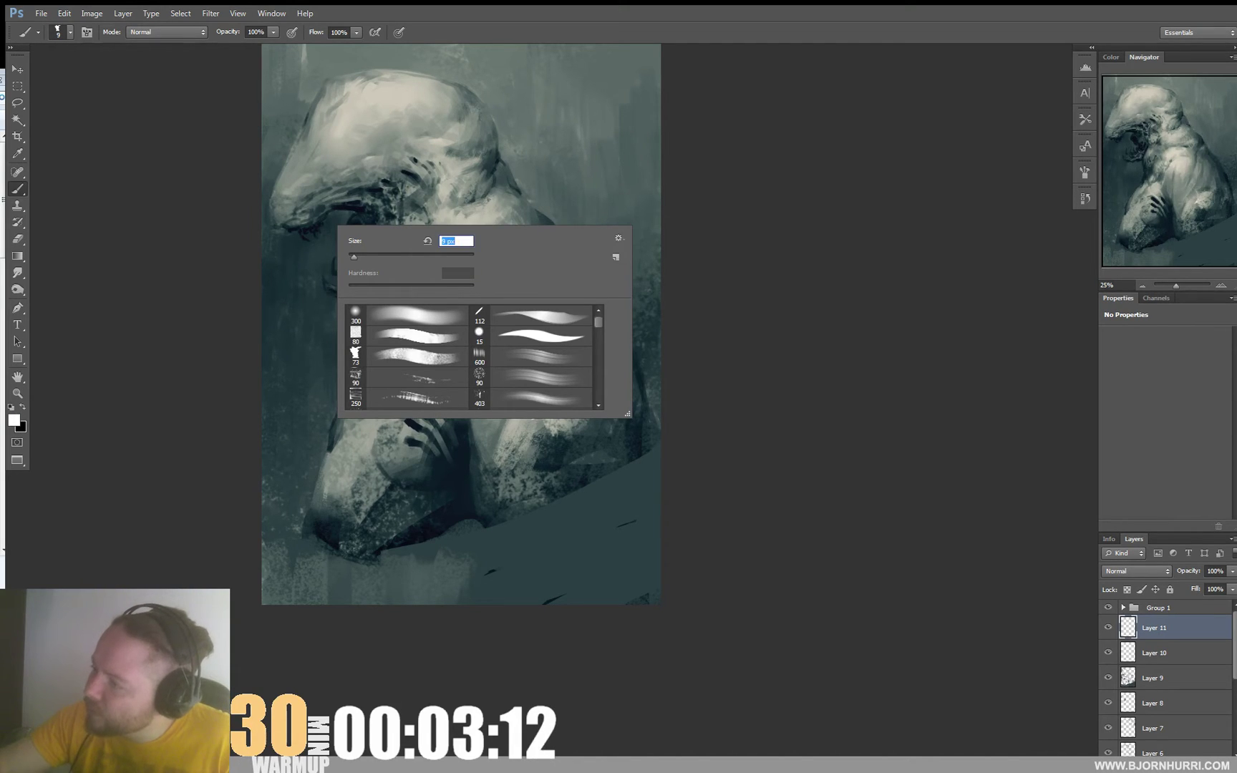
key(Return)
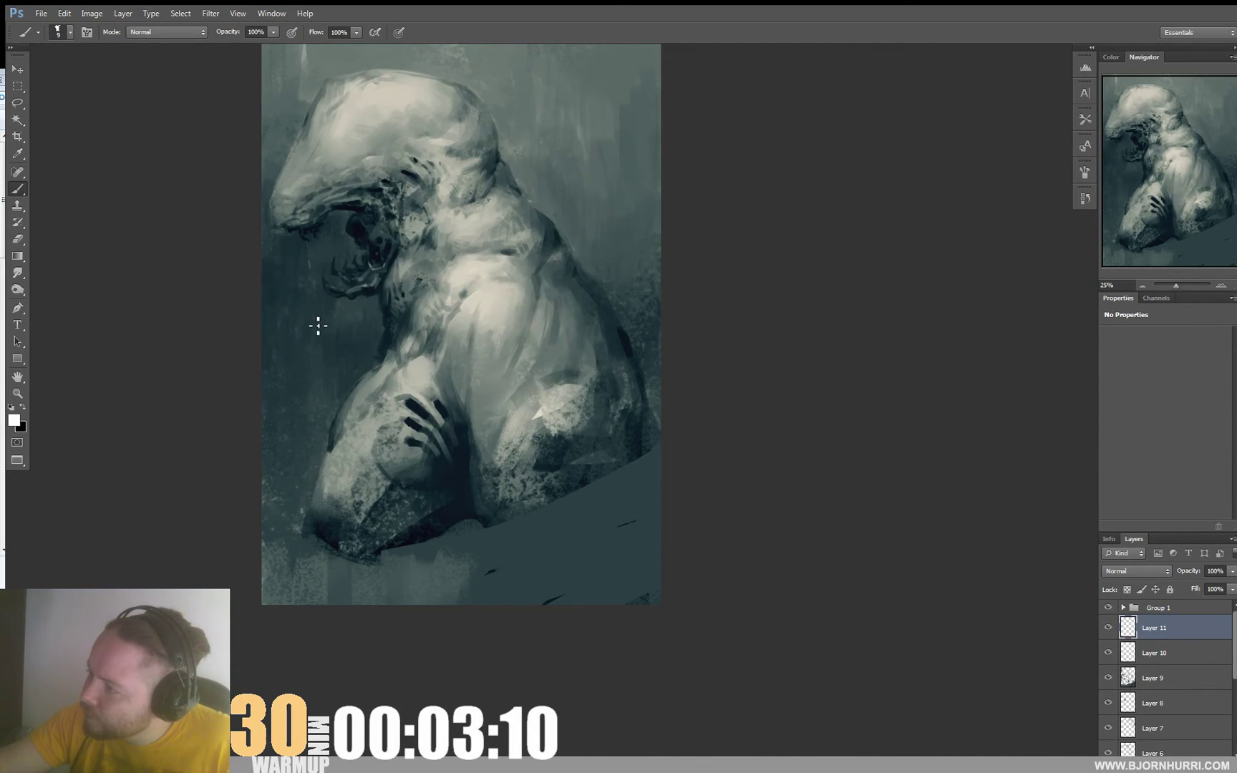
drag(315, 271, 317, 305)
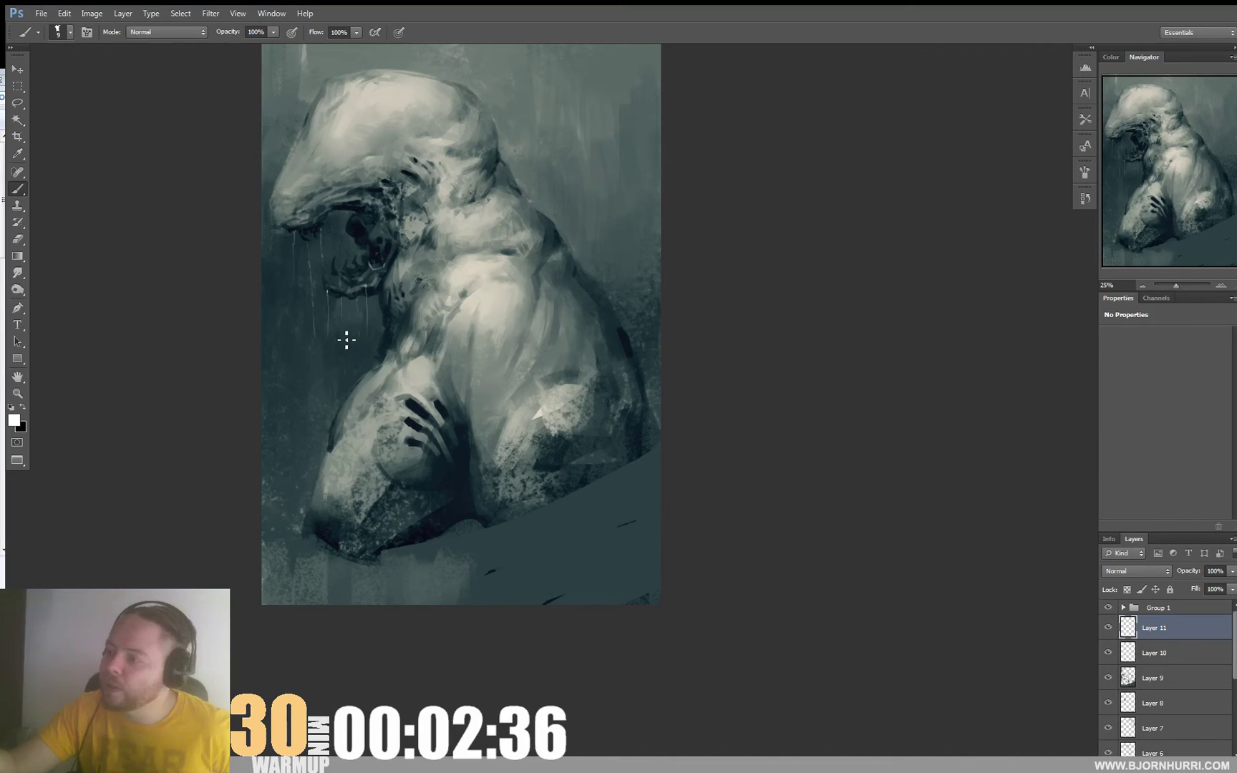
Erase excess drool strands below the lower jaw and touch up the mouth with a sampled dark tone.
key(e)
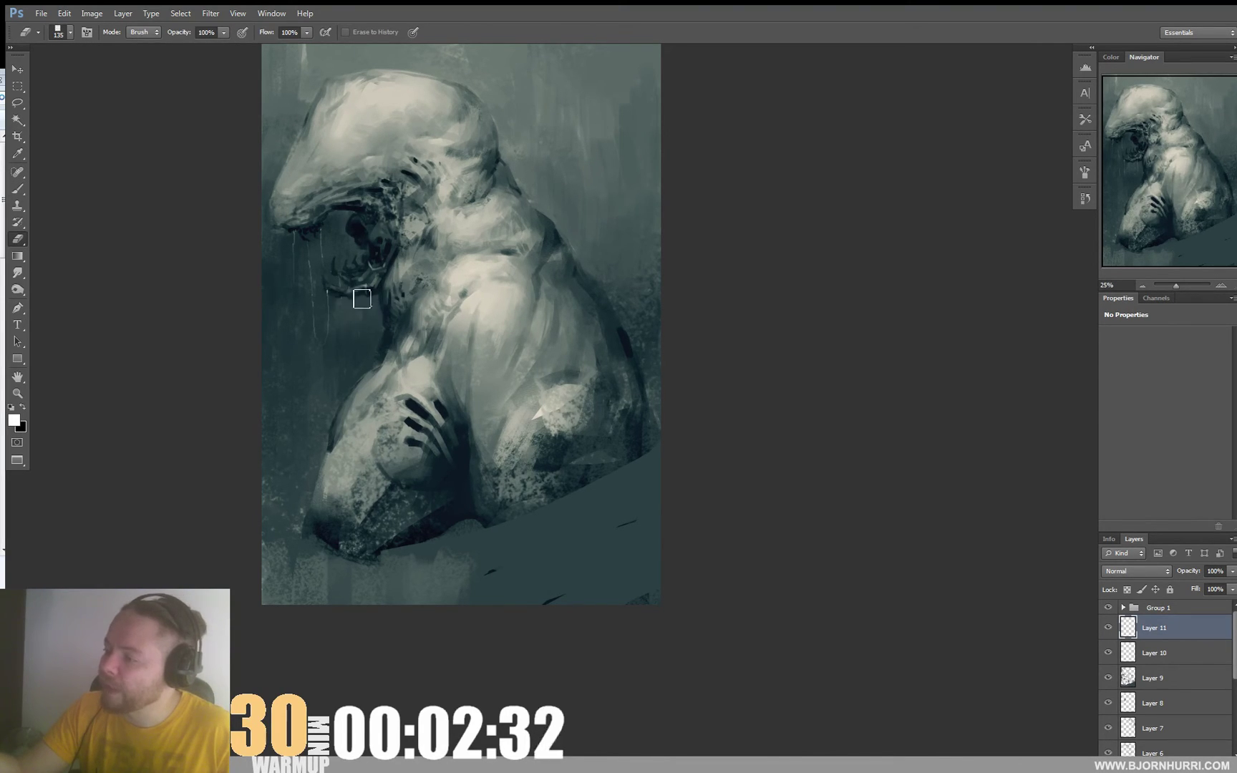
key(b)
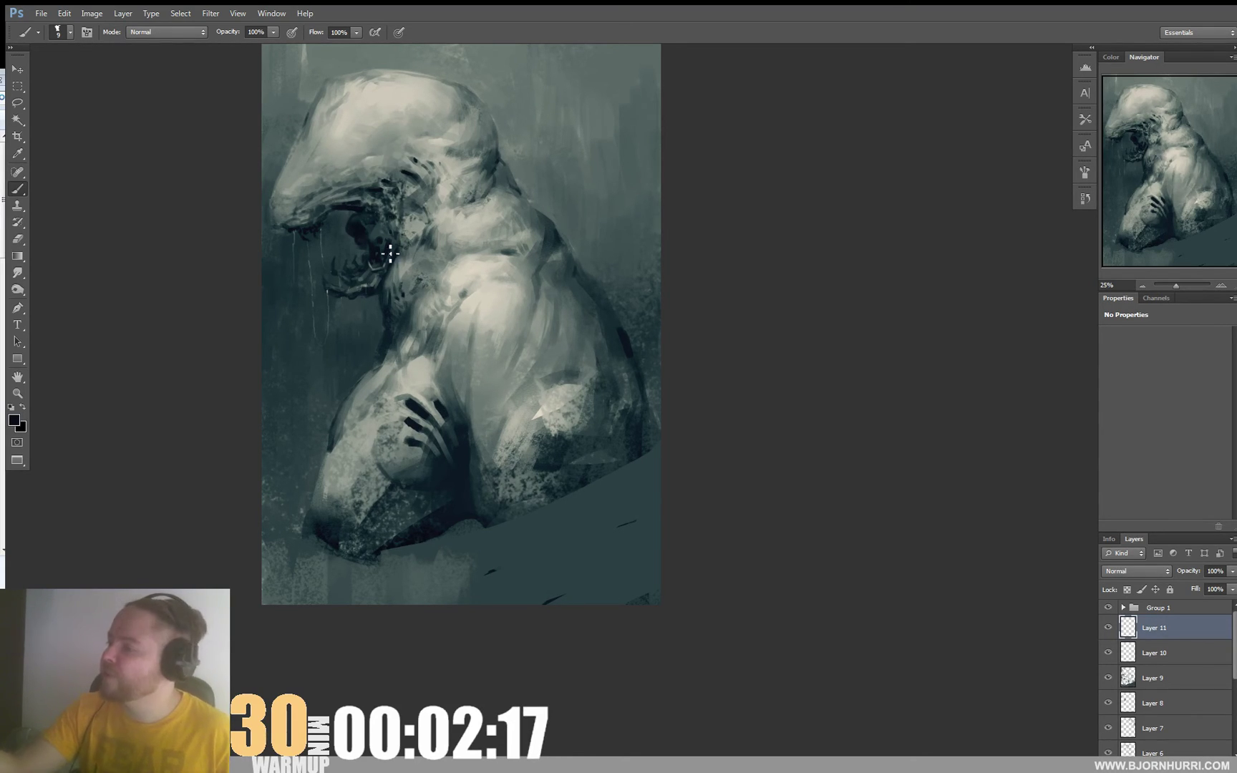
key(e)
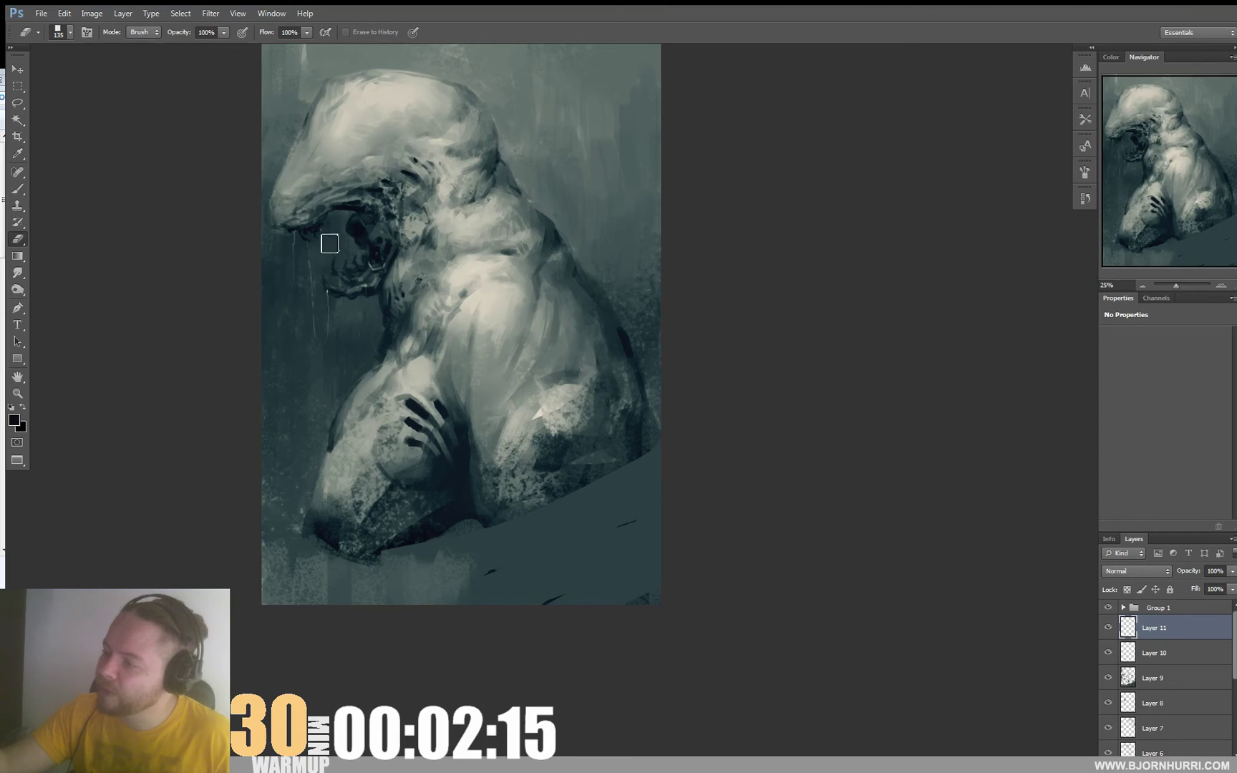
key(b)
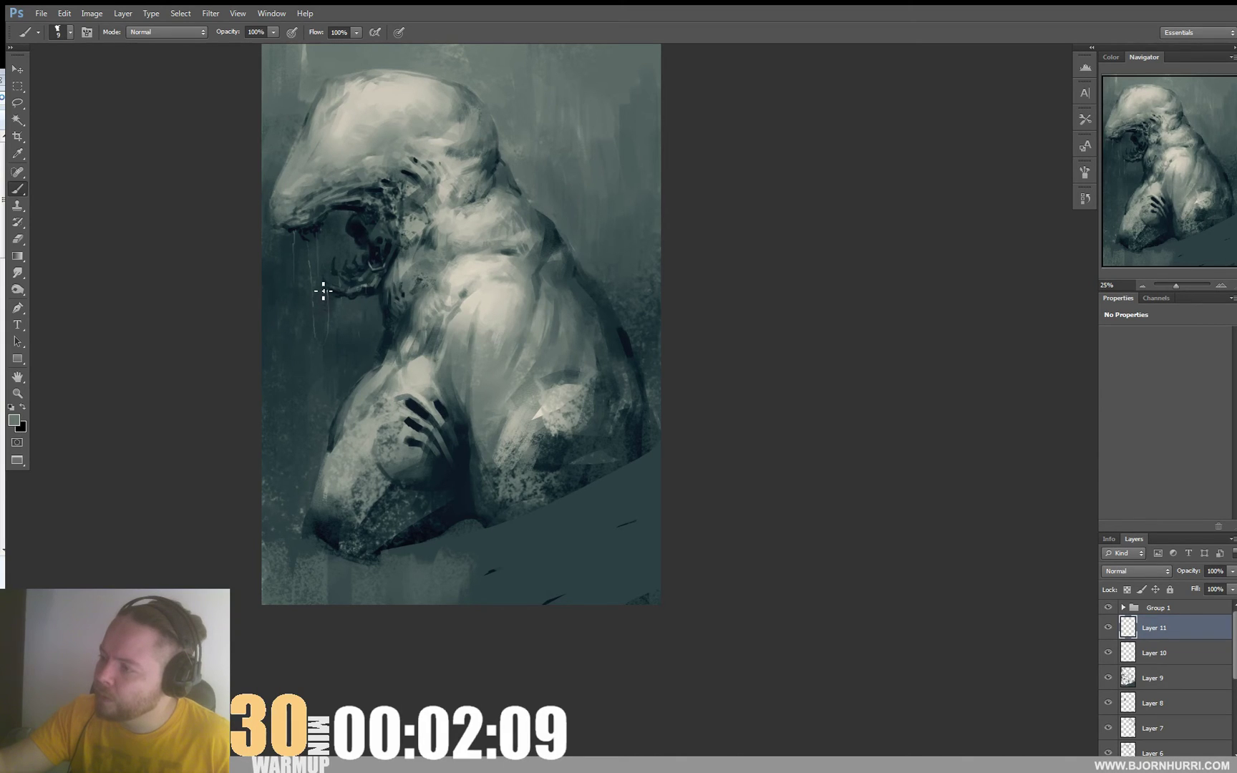
Clean up the strokes around the open mouth with a 24 px eraser and return to the 9 px brush.
key(e)
right_click(338, 242)
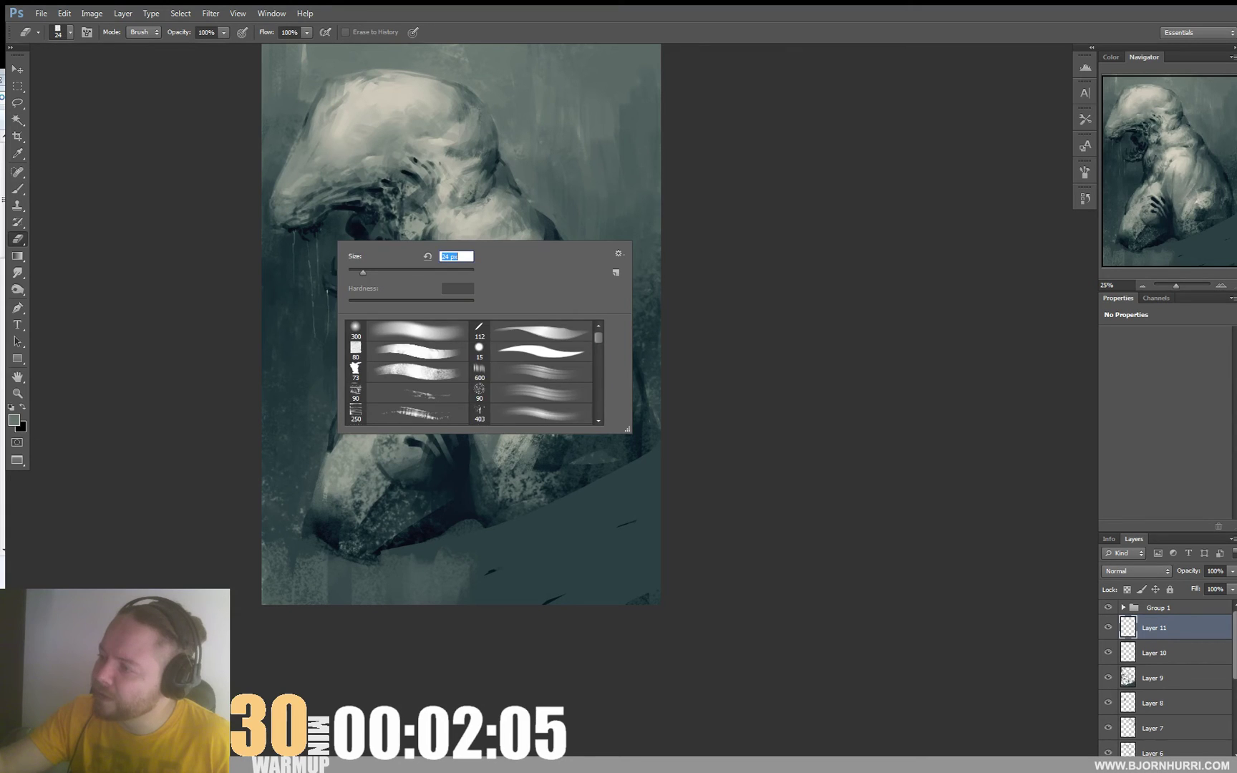
click(328, 258)
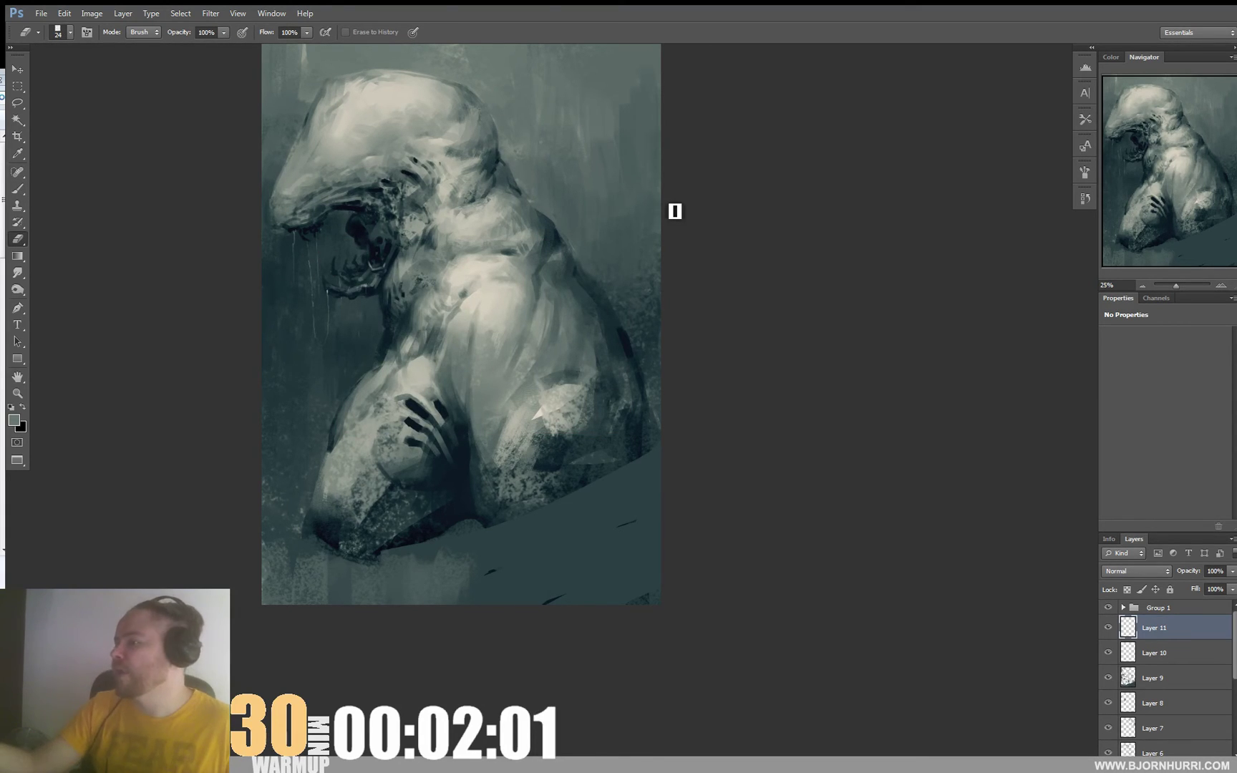
key(b)
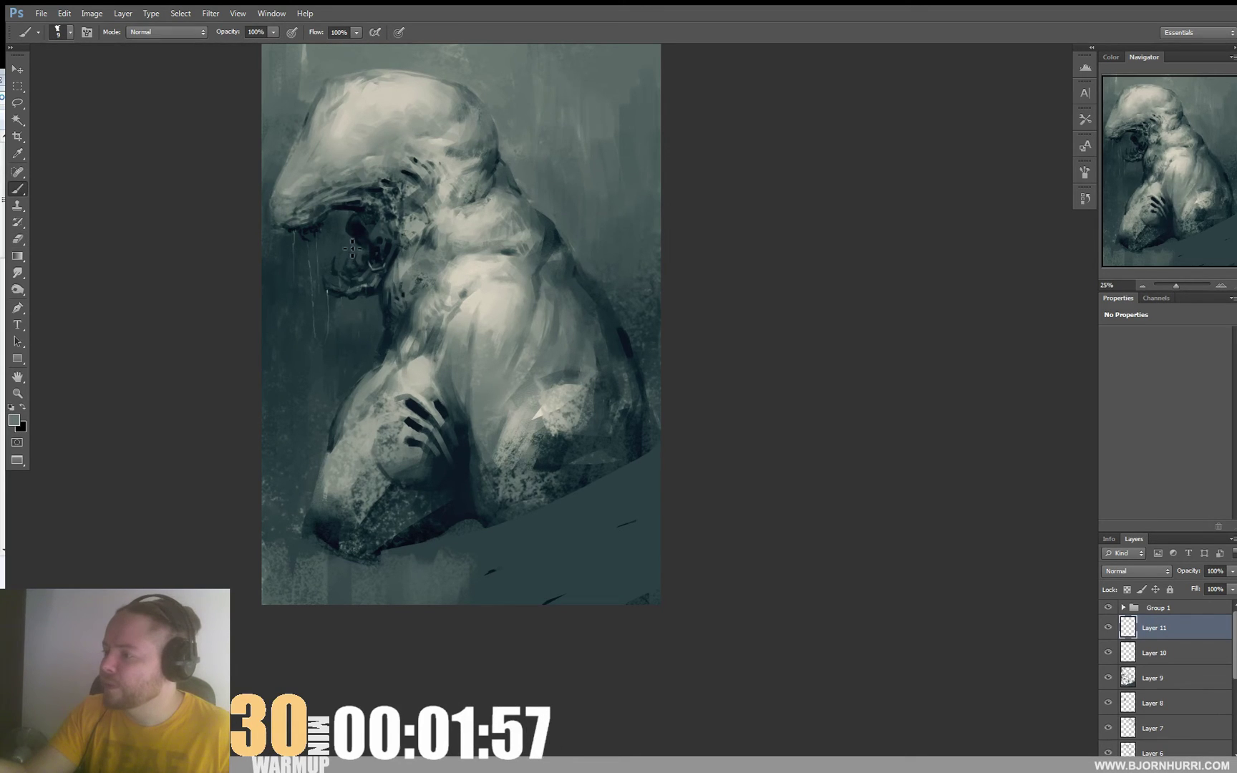
drag(689, 273, 673, 315)
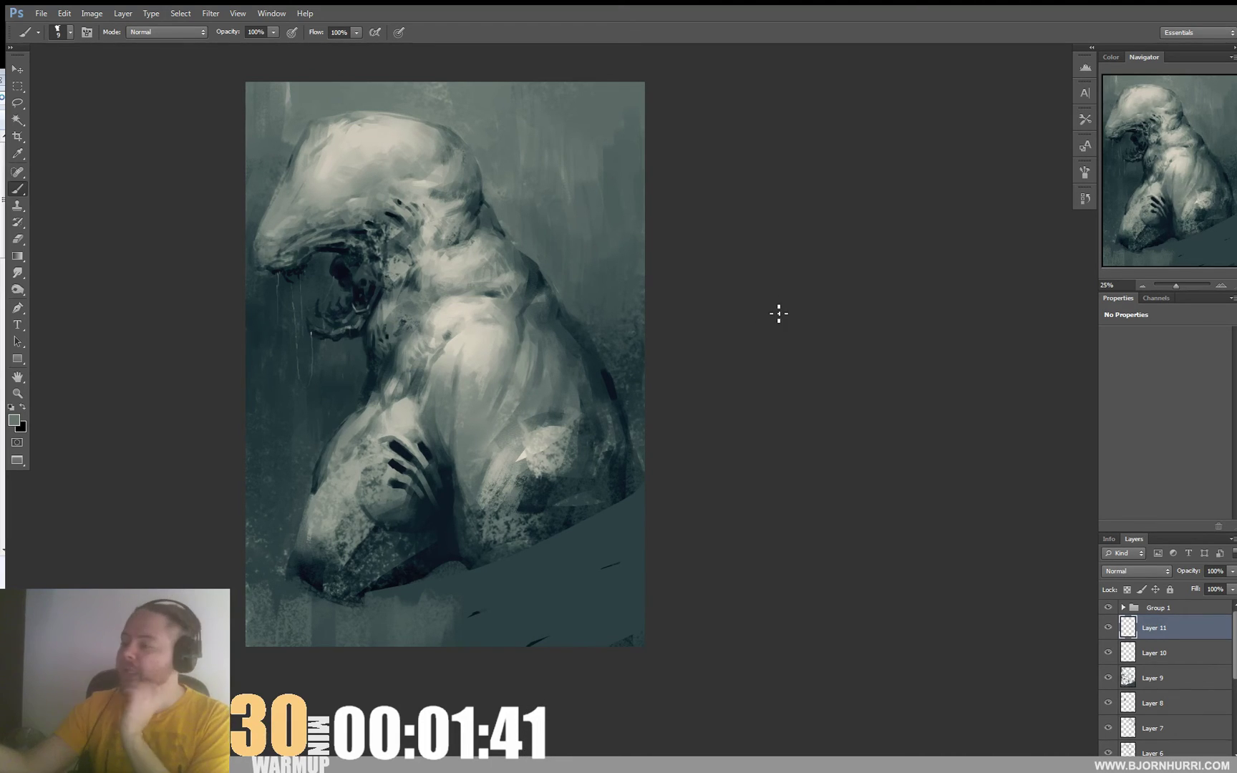
Blend the ground into the background below and behind the creature with a sampled dark tone, using the brush at 65 and 191 px.
right_click(586, 527)
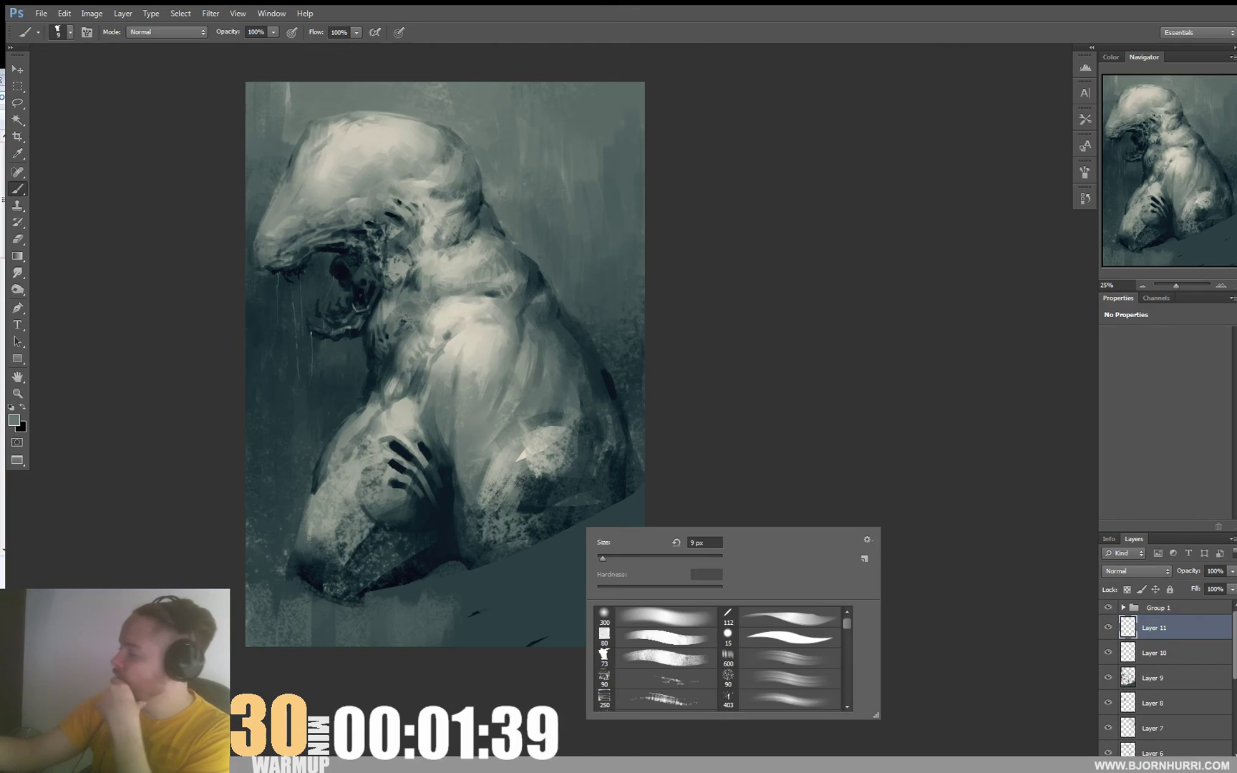
click(635, 560)
alt+click(630, 517)
mouse_move(635, 499)
mouse_down()
mouse_move(654, 462)
mouse_move(641, 444)
mouse_up()
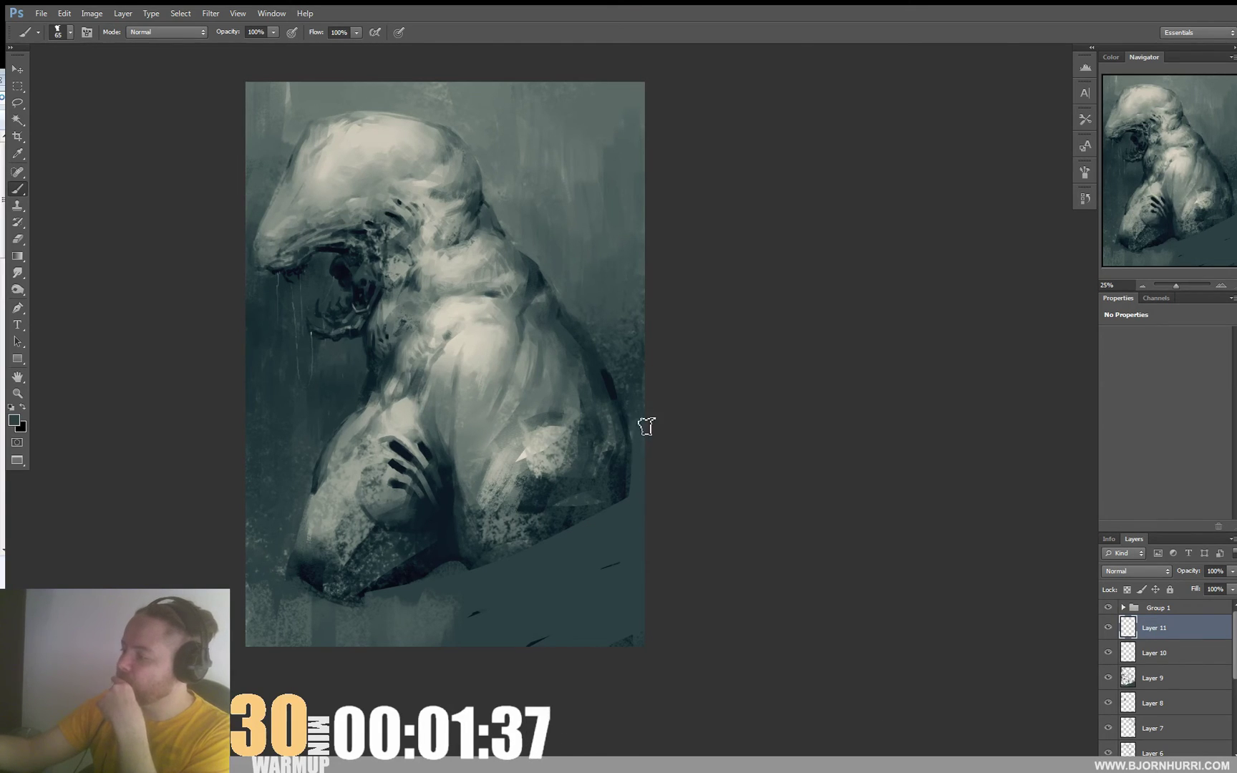
right_click(630, 546)
text(191)
key(Return)
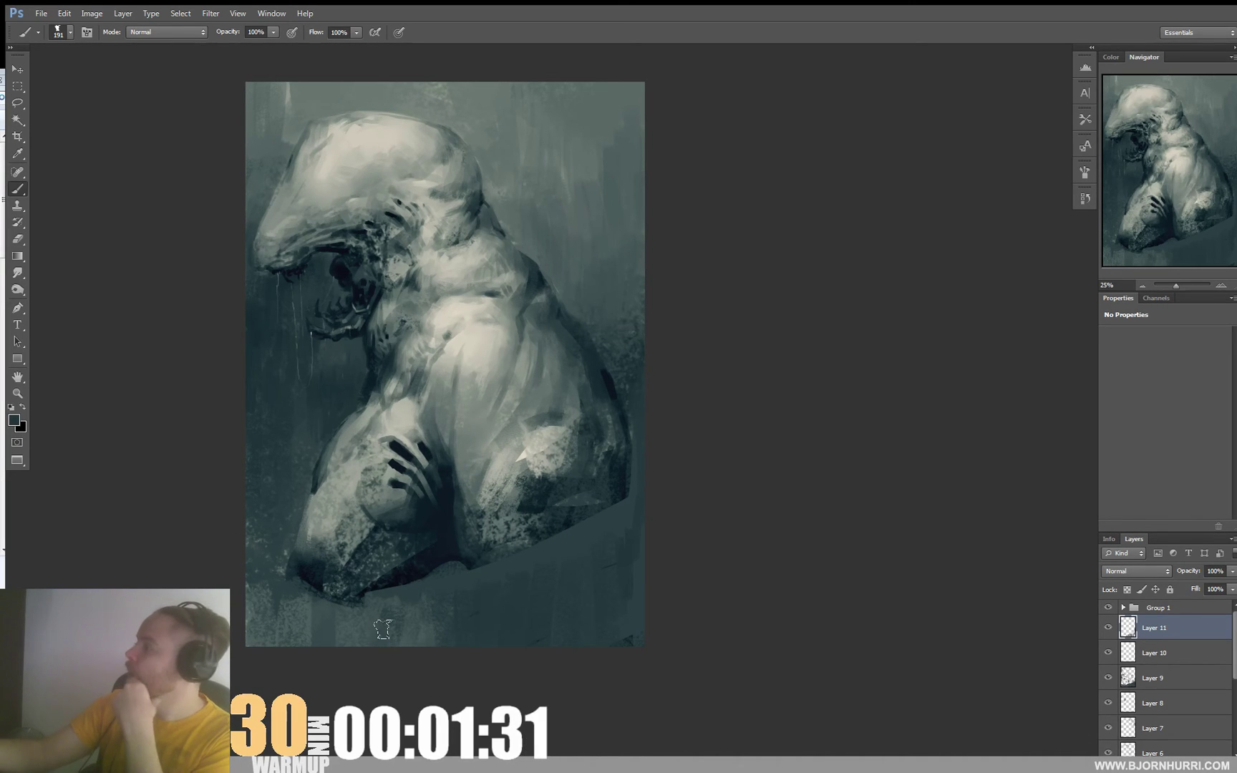
Refine the shoulder and upper arm shading with a 23 px brush, sampling light and mid tones from the creature's body.
right_click(485, 421)
text(23)
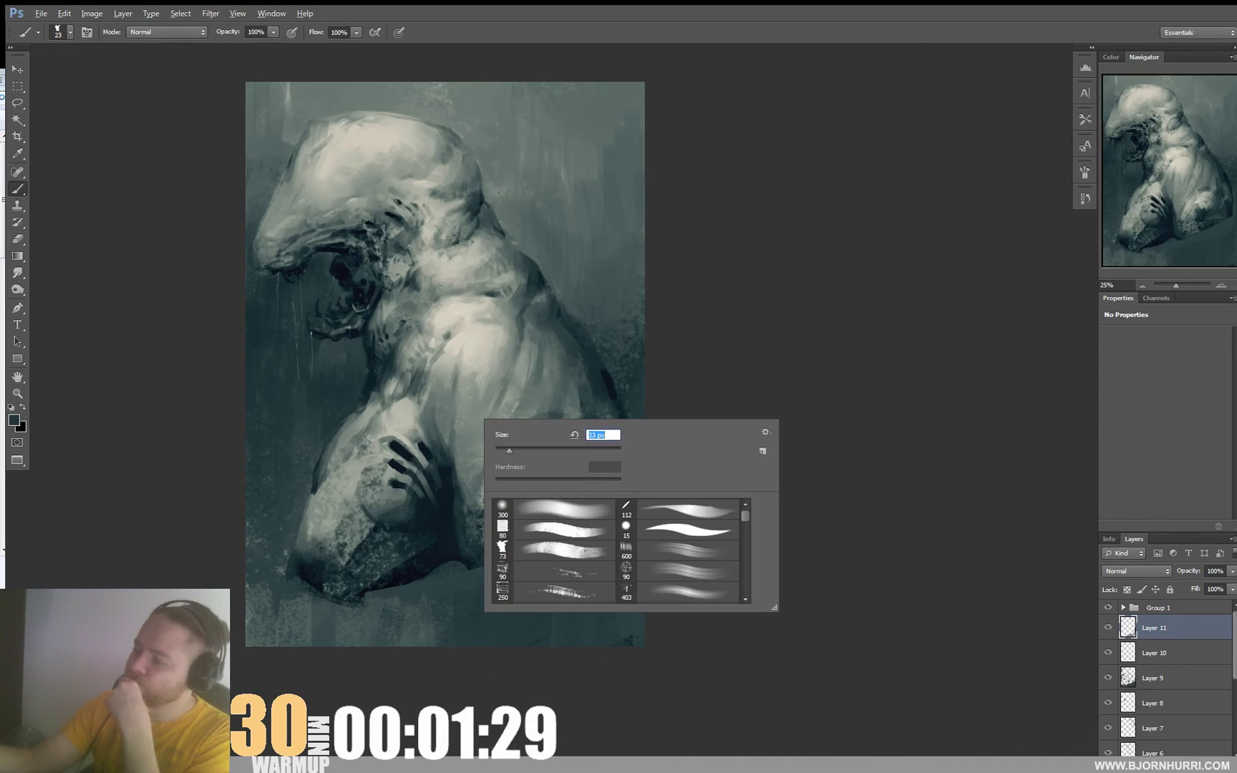
key(Return)
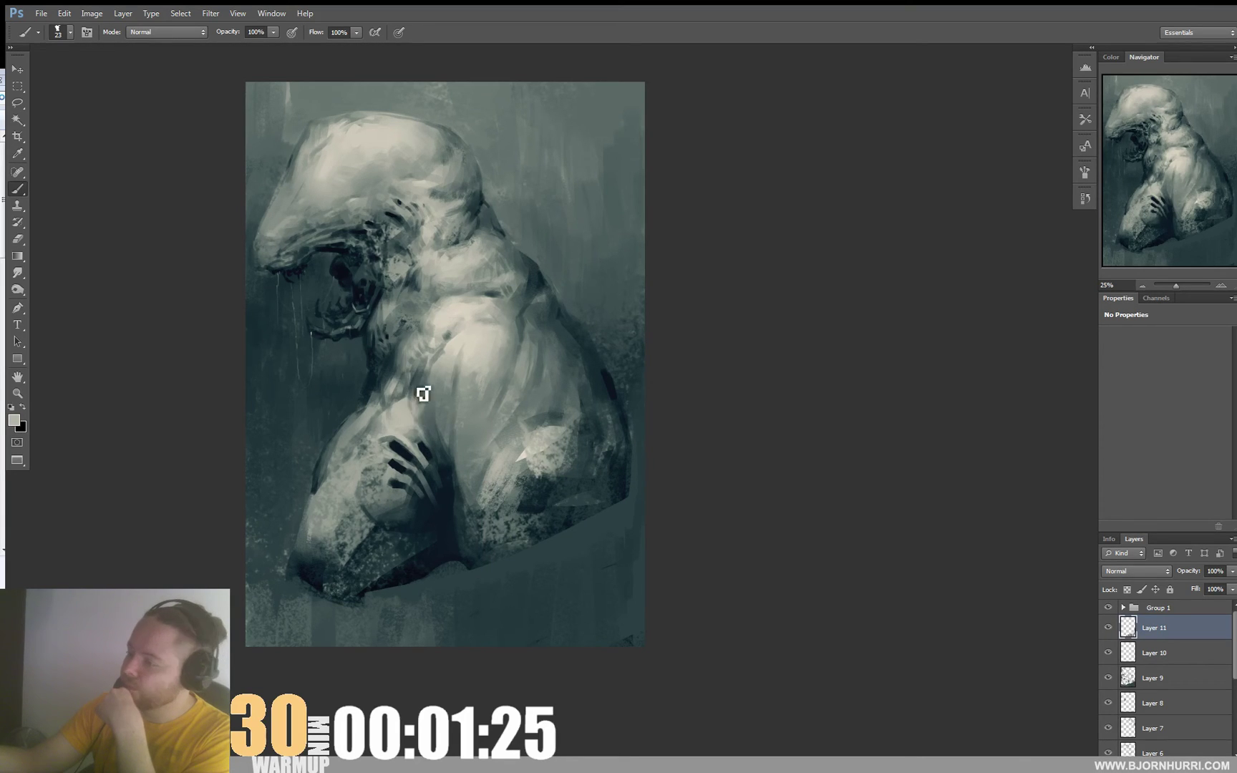
alt+click(421, 367)
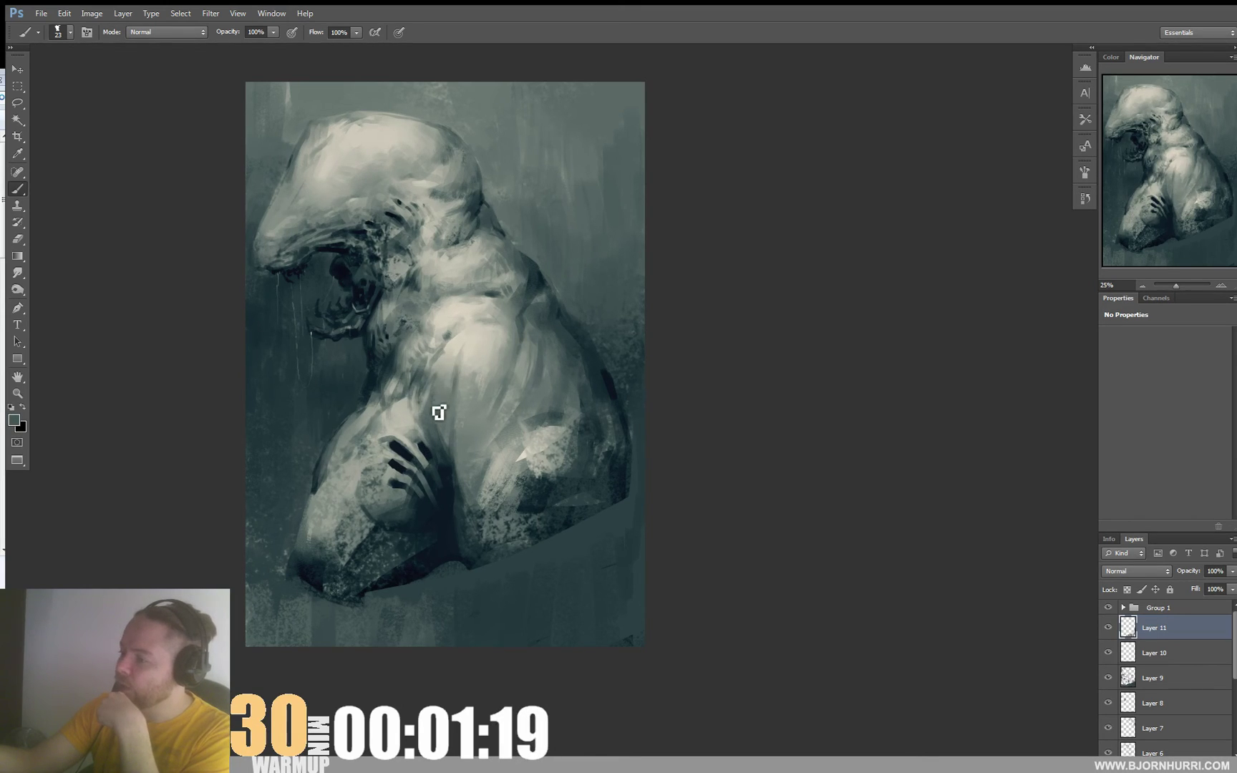
alt+click(446, 354)
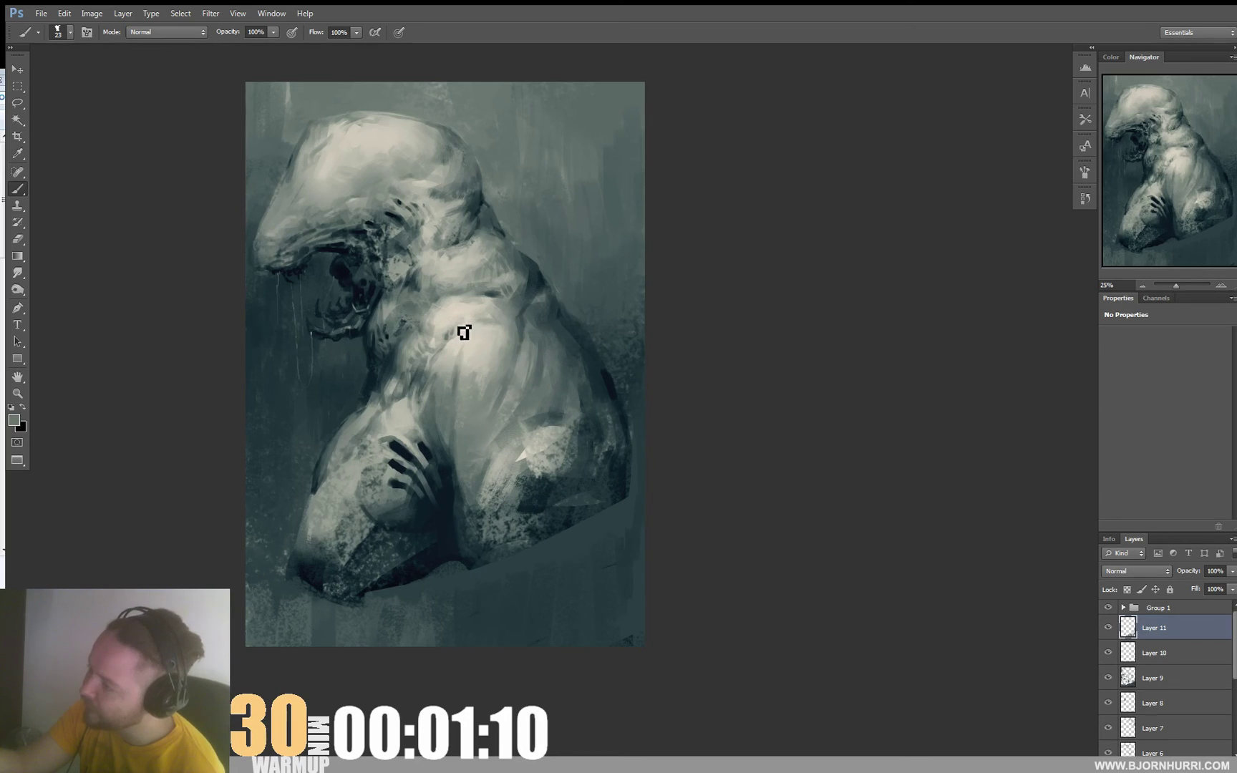
alt+click(461, 331)
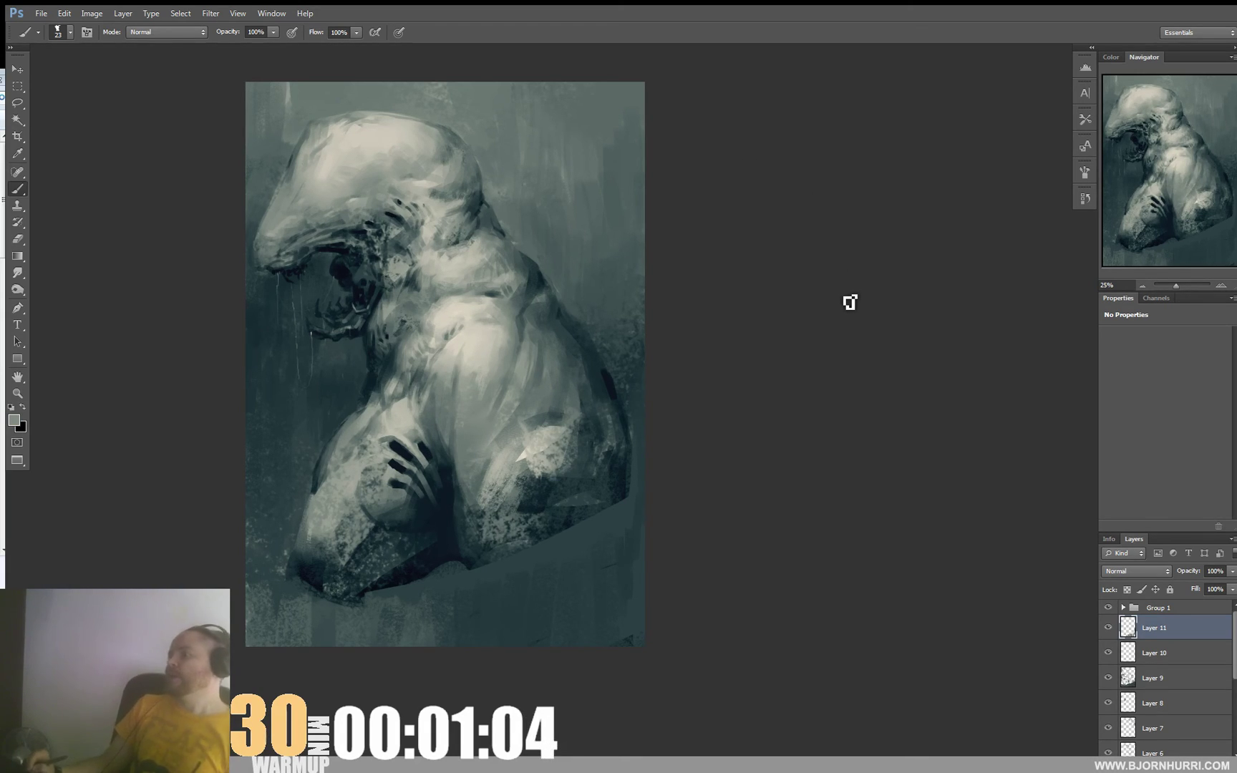
Touch up the back of the creature's head with grey-green tones sampled from the head.
alt+click(467, 204)
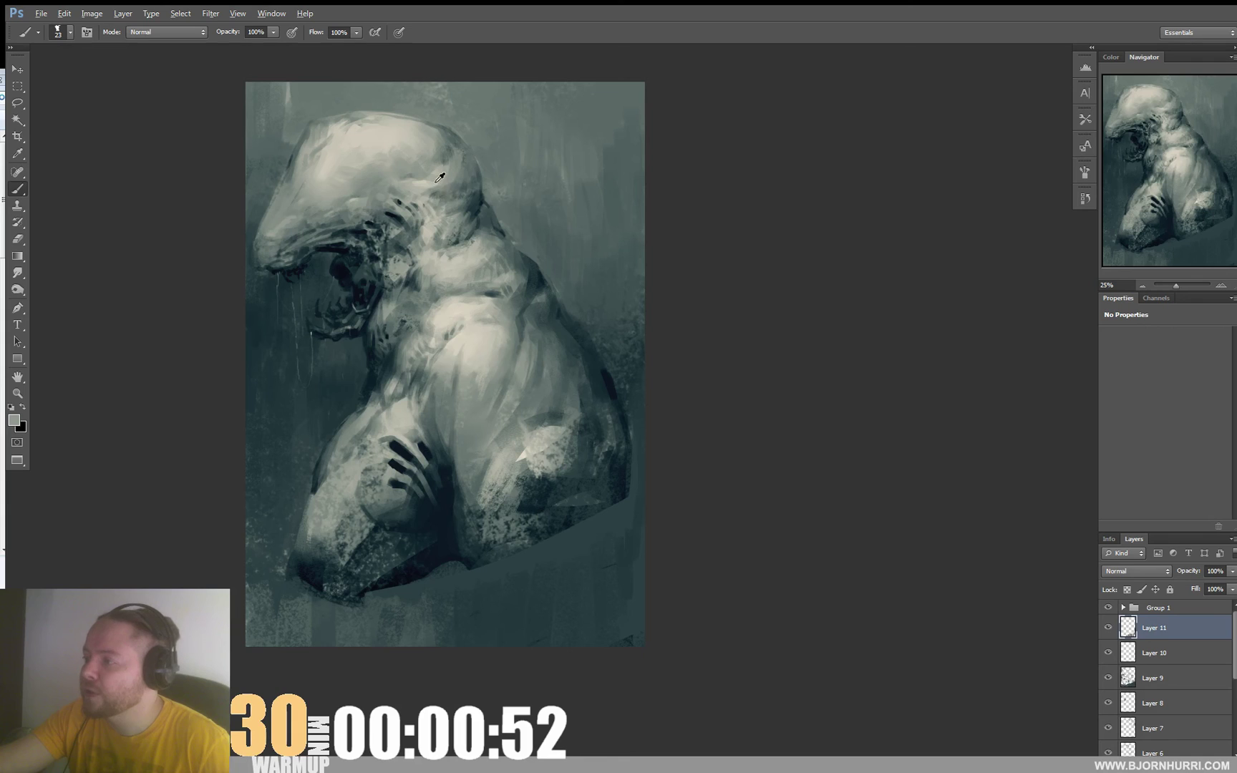
alt+click(437, 182)
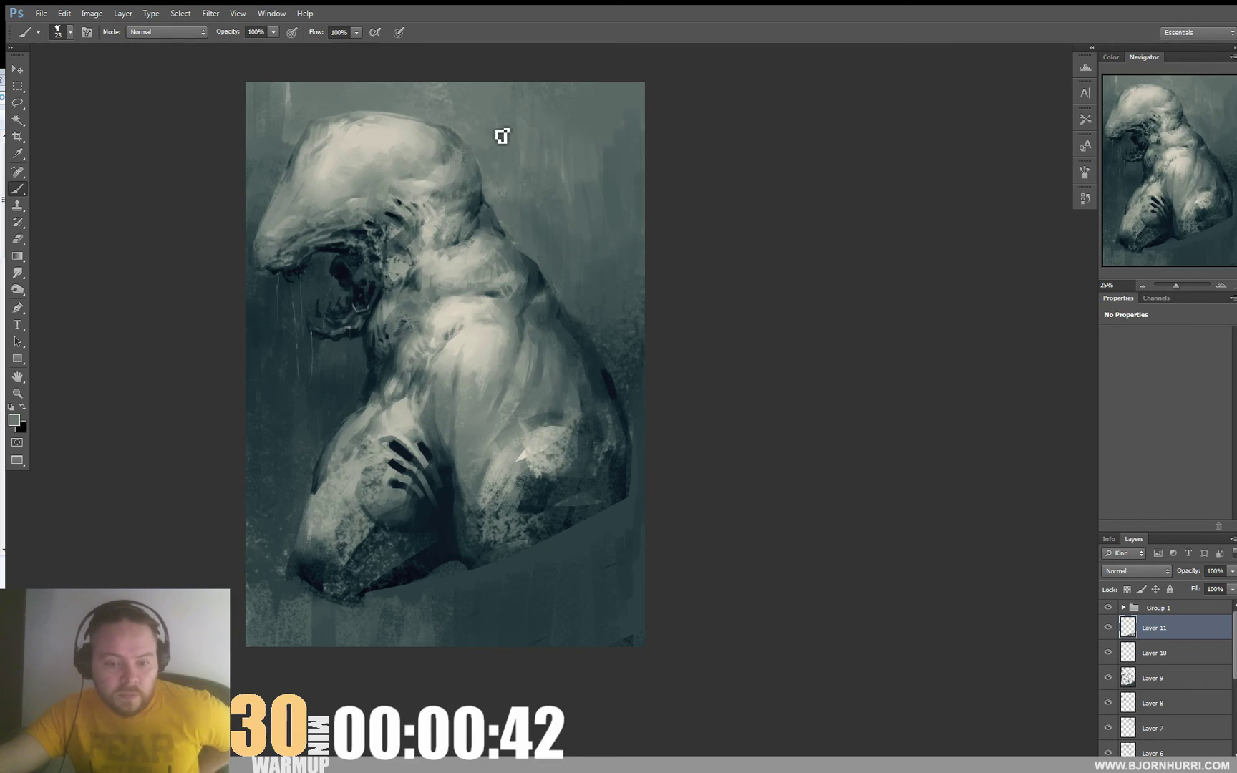
alt+click(471, 193)
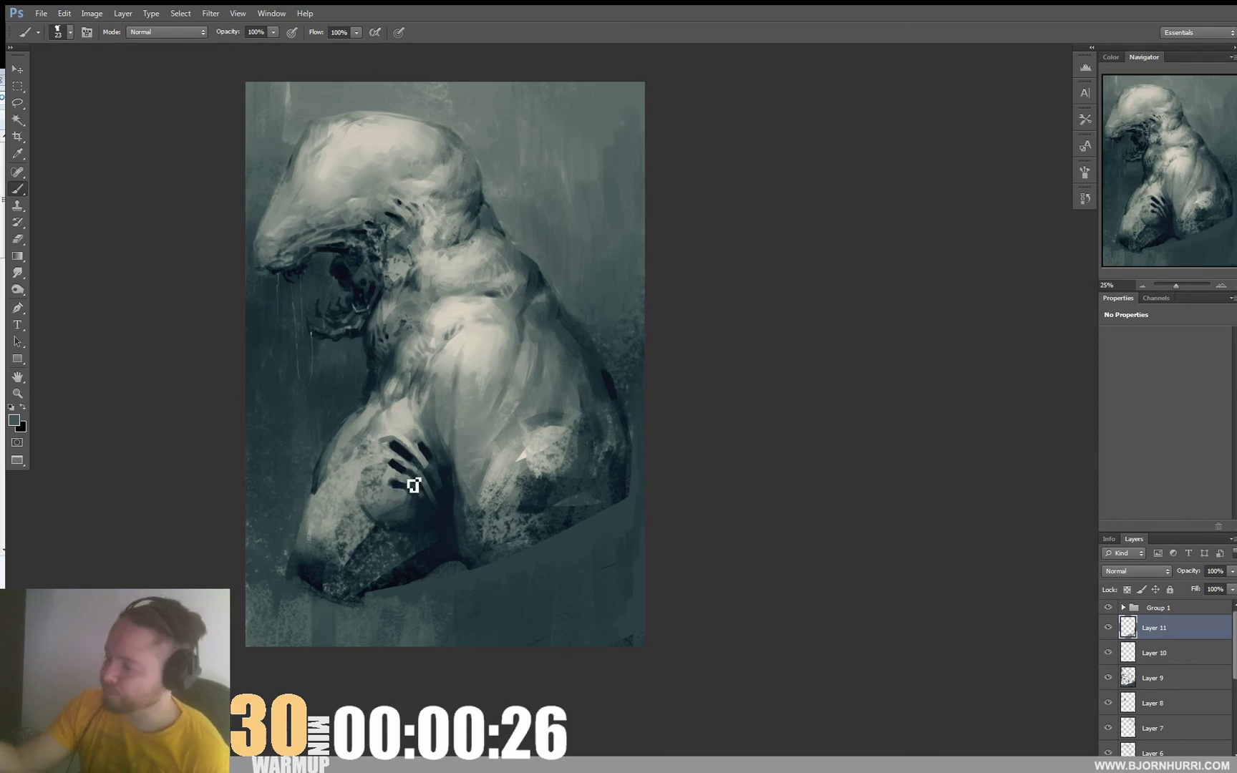
Touch up the dark claw marks on the arm with a sampled light tone, and rework the lower arm with a 185 px brush.
alt+click(406, 410)
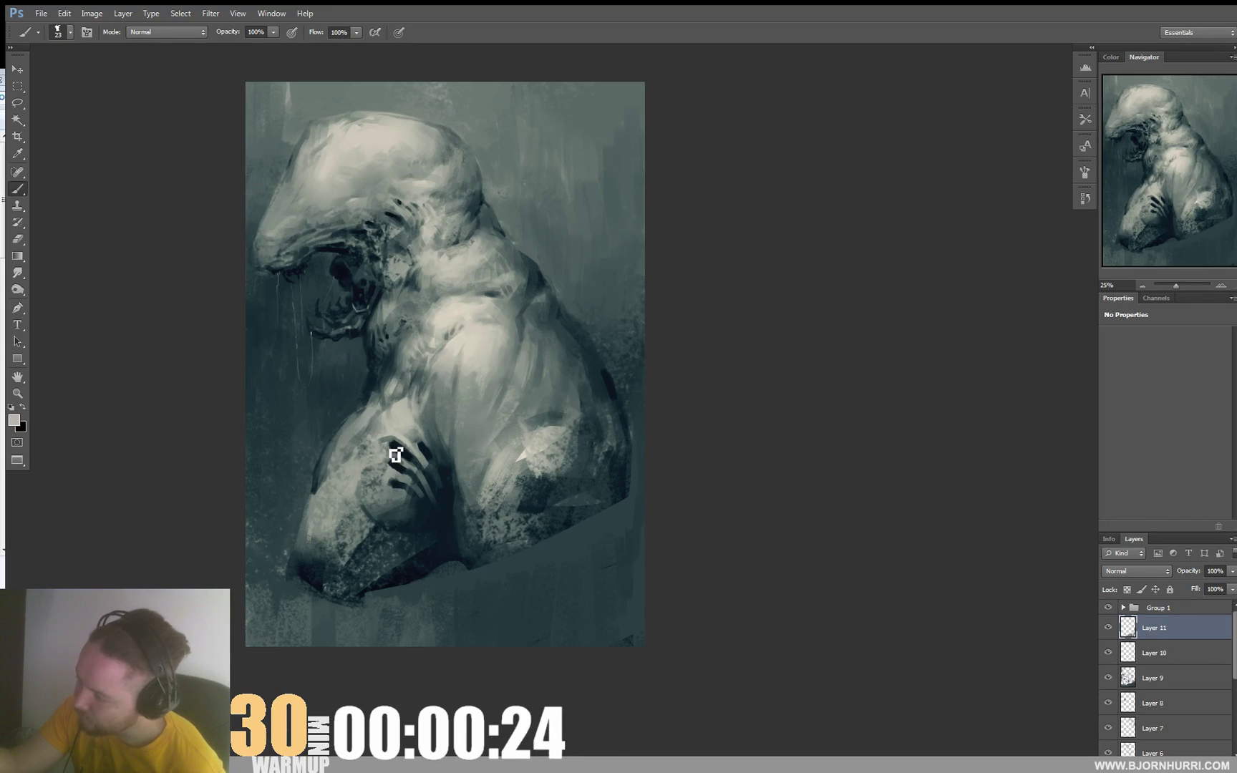
drag(397, 454, 415, 486)
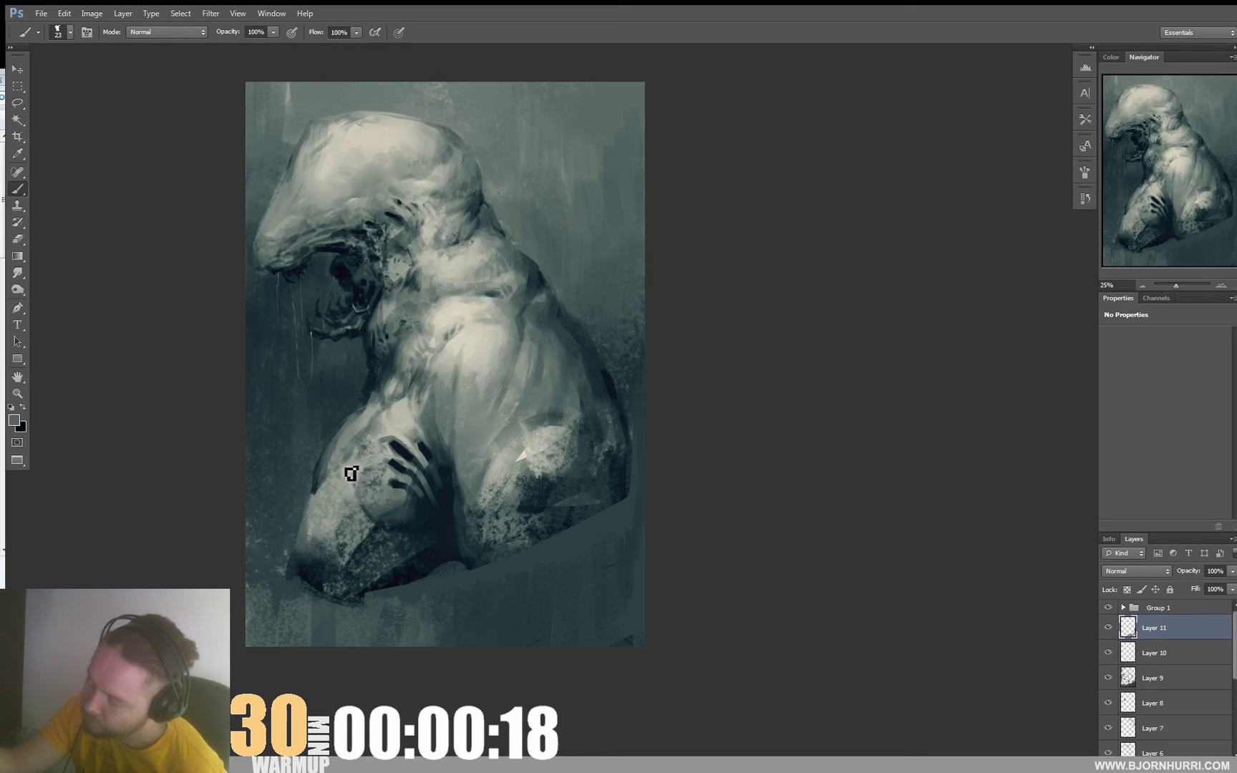
right_click(395, 542)
click(367, 541)
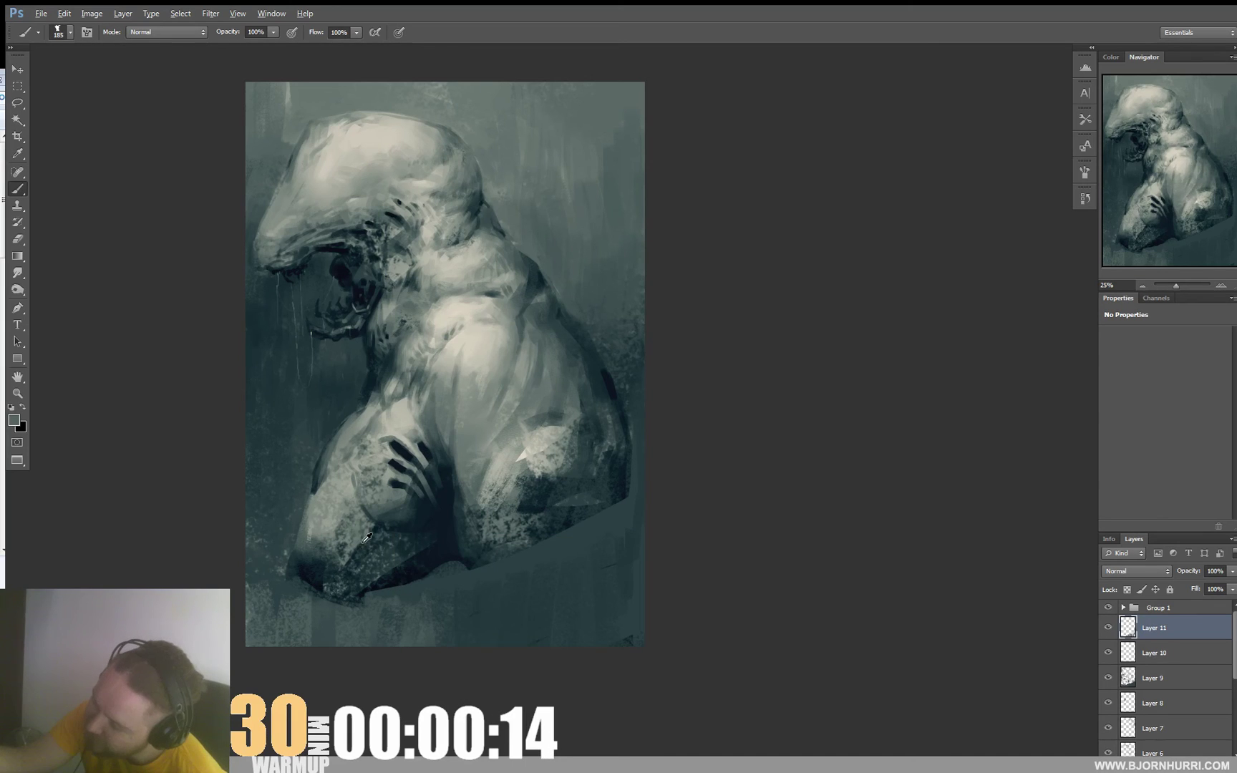
alt+click(327, 548)
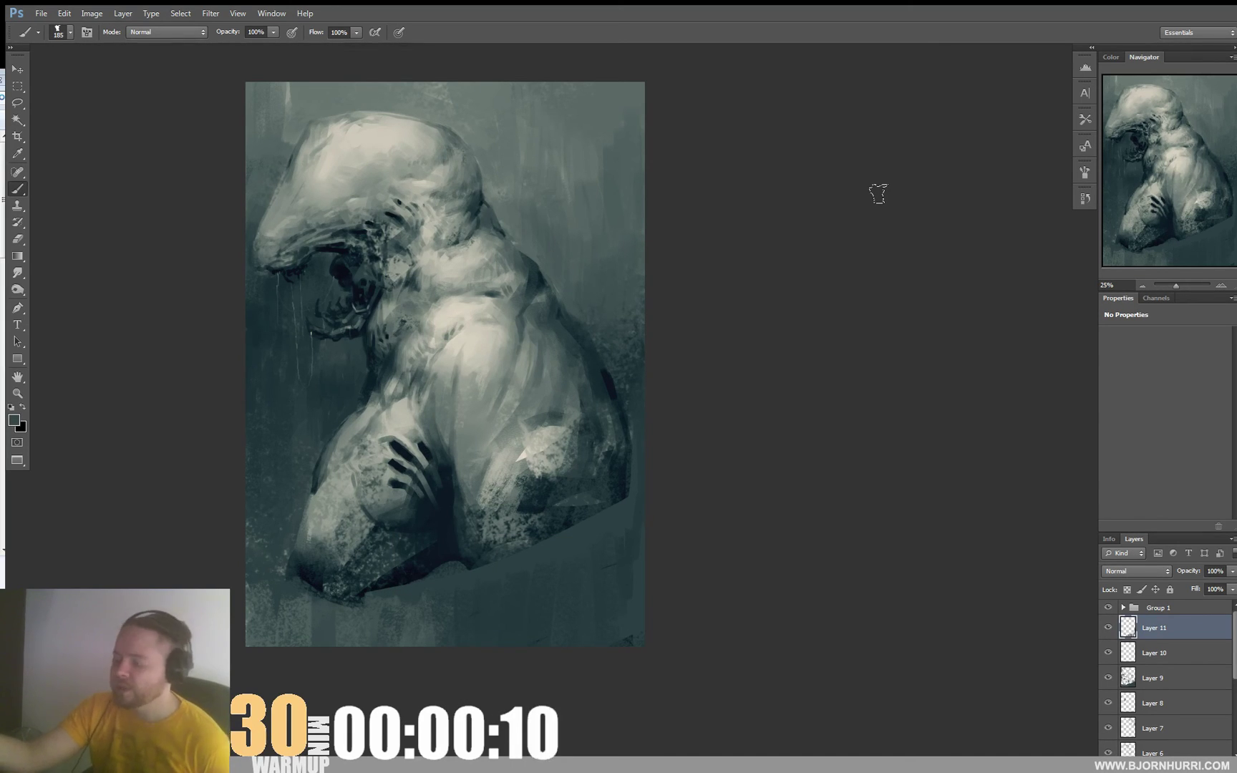
Add small touches to the upper arm beside the claw marks with sampled tones, using the brush at 6 and 22 px.
right_click(367, 479)
text(6)
key(Return)
alt+click(383, 435)
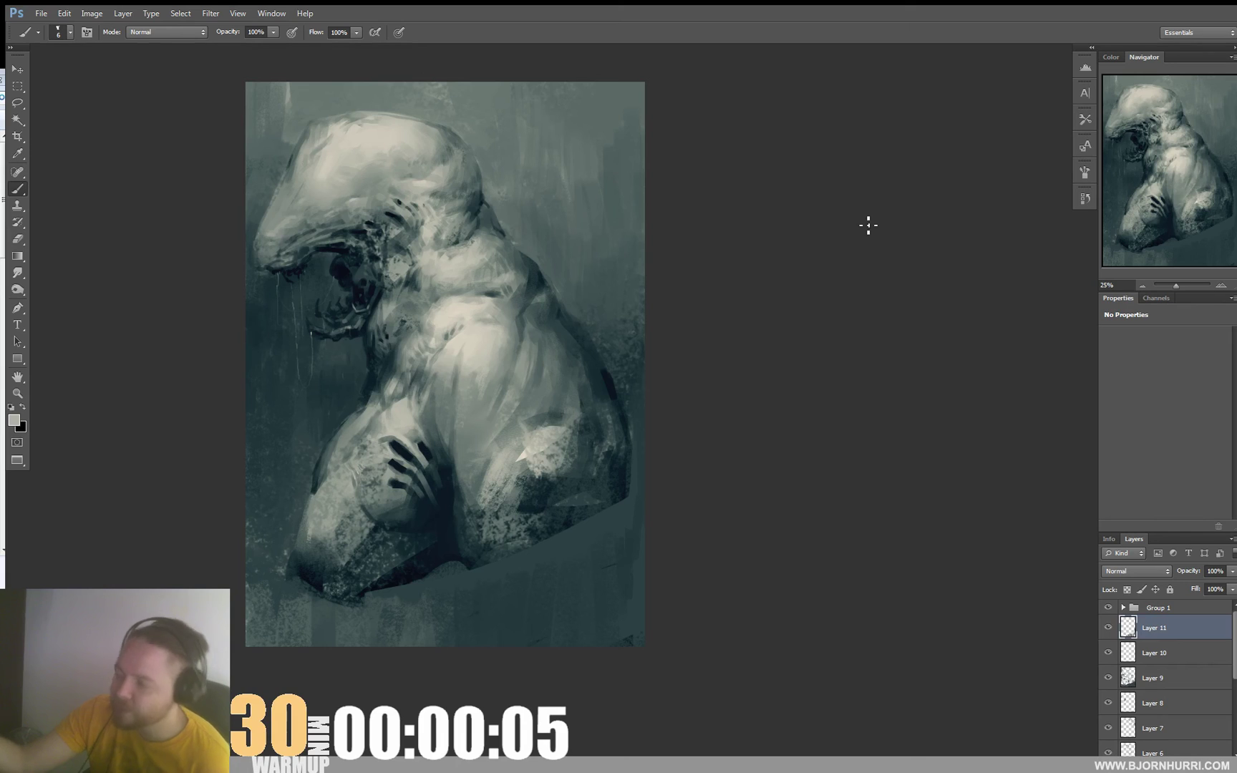
right_click(364, 444)
click(389, 479)
click(365, 468)
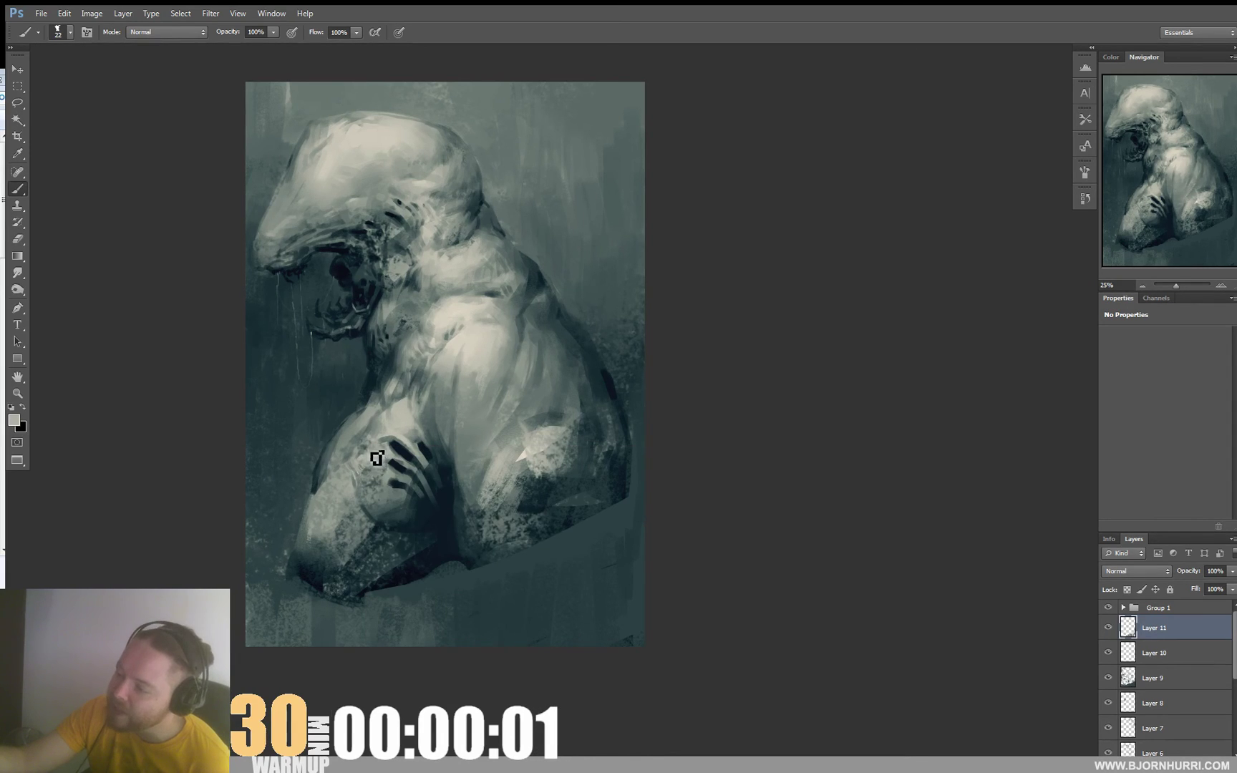
alt+click(362, 447)
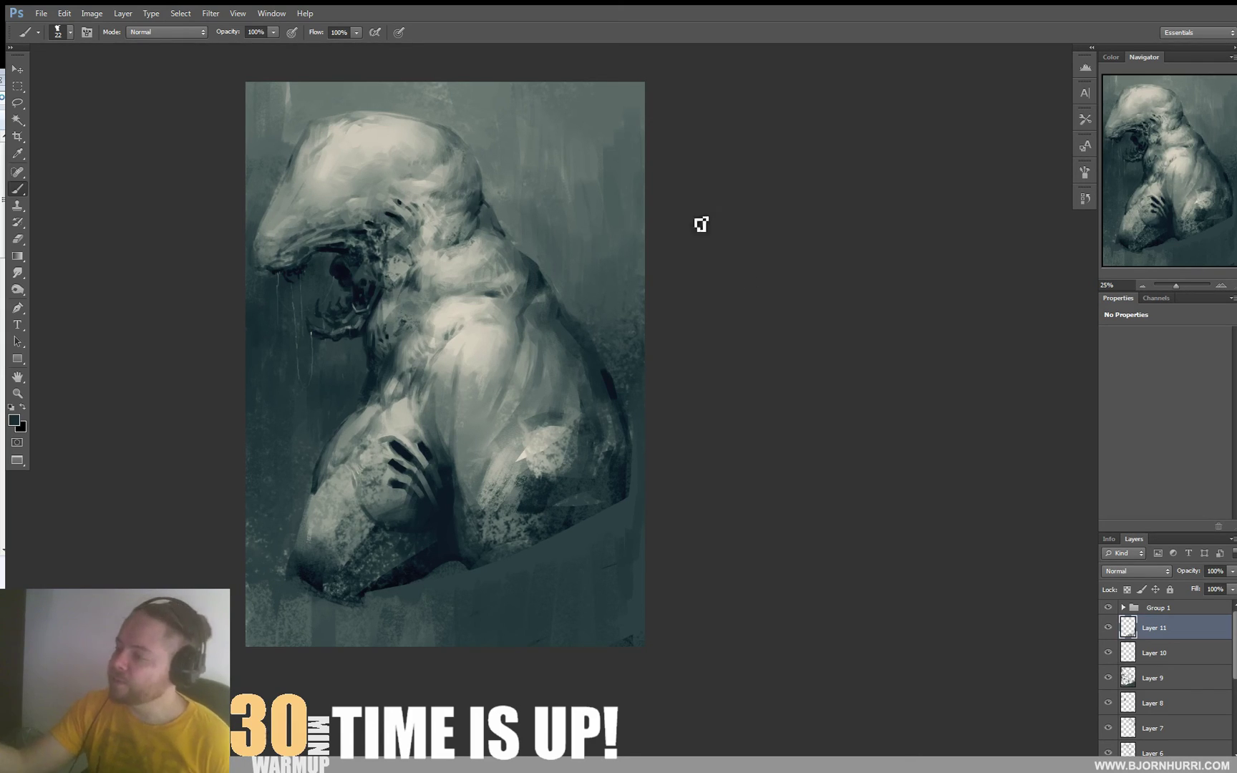
Refine the folds and rear edge of the neck with the 22 px brush, alternating sampled light and dark tones.
alt+click(388, 313)
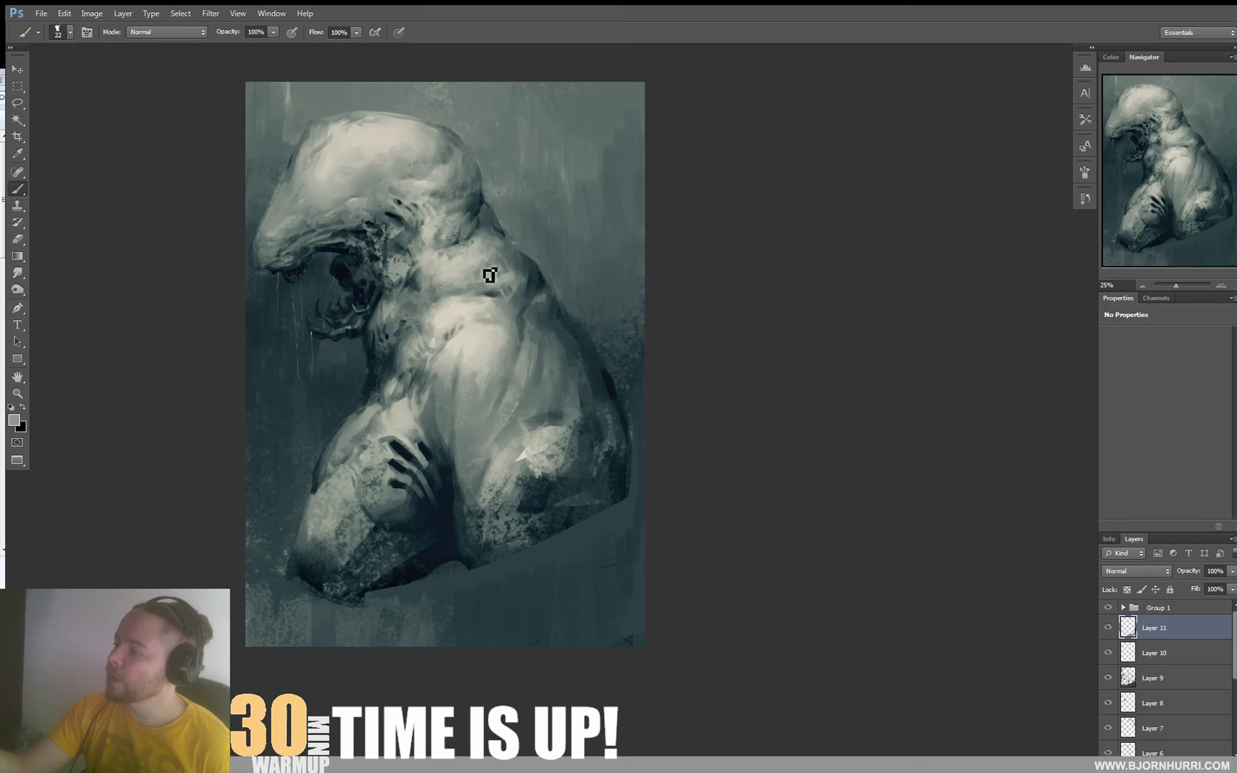
alt+click(507, 230)
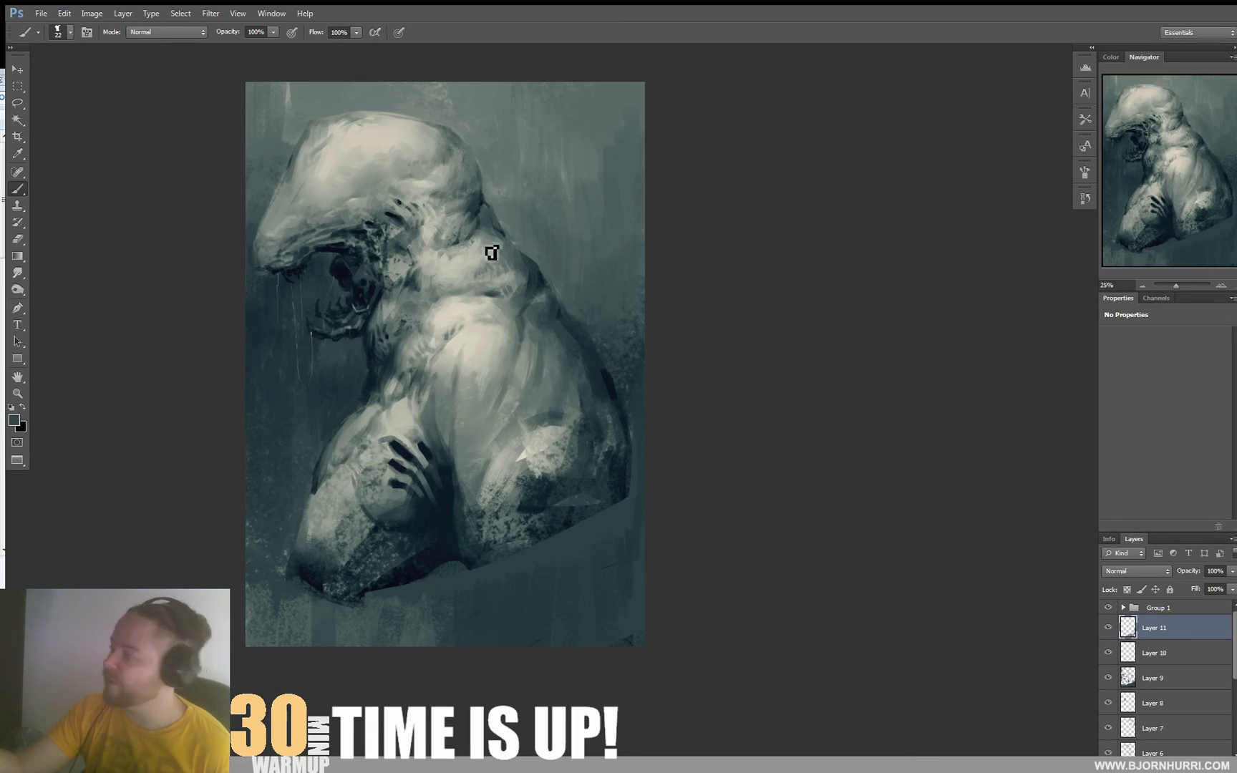
alt+click(481, 277)
alt+click(474, 260)
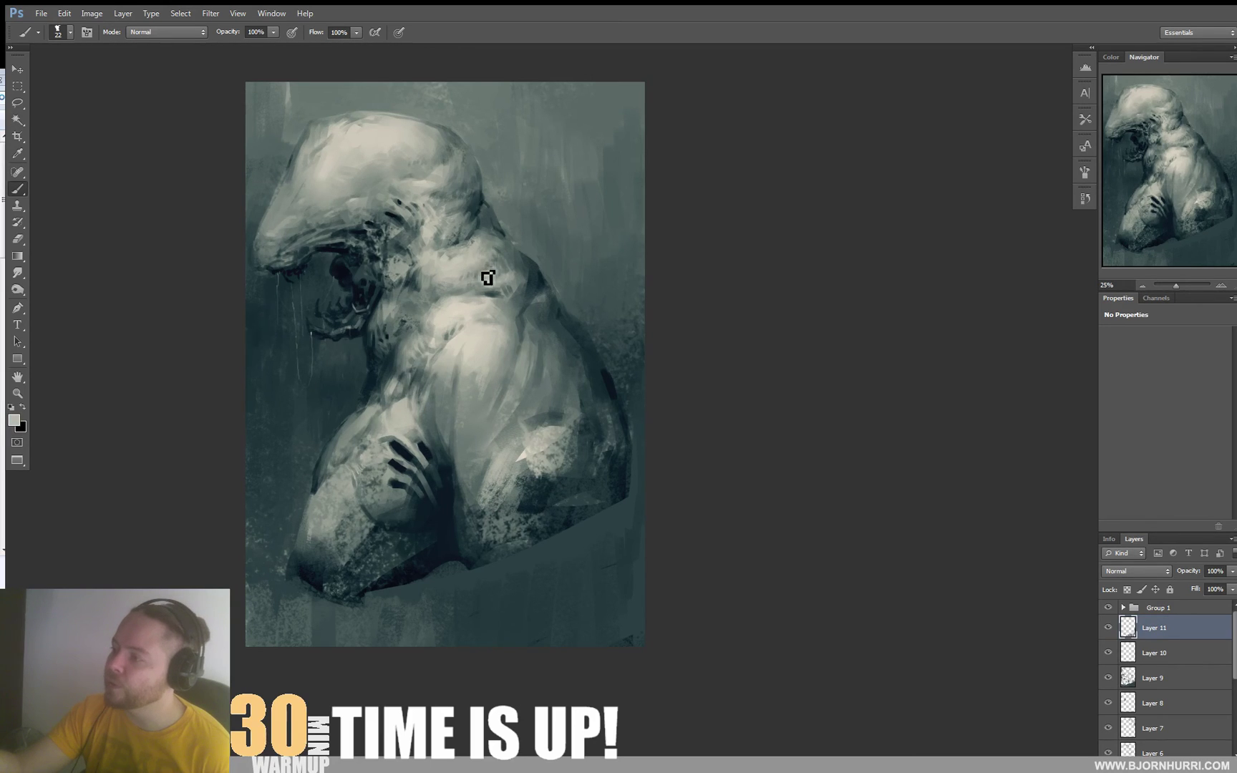
alt+click(499, 252)
alt+click(504, 247)
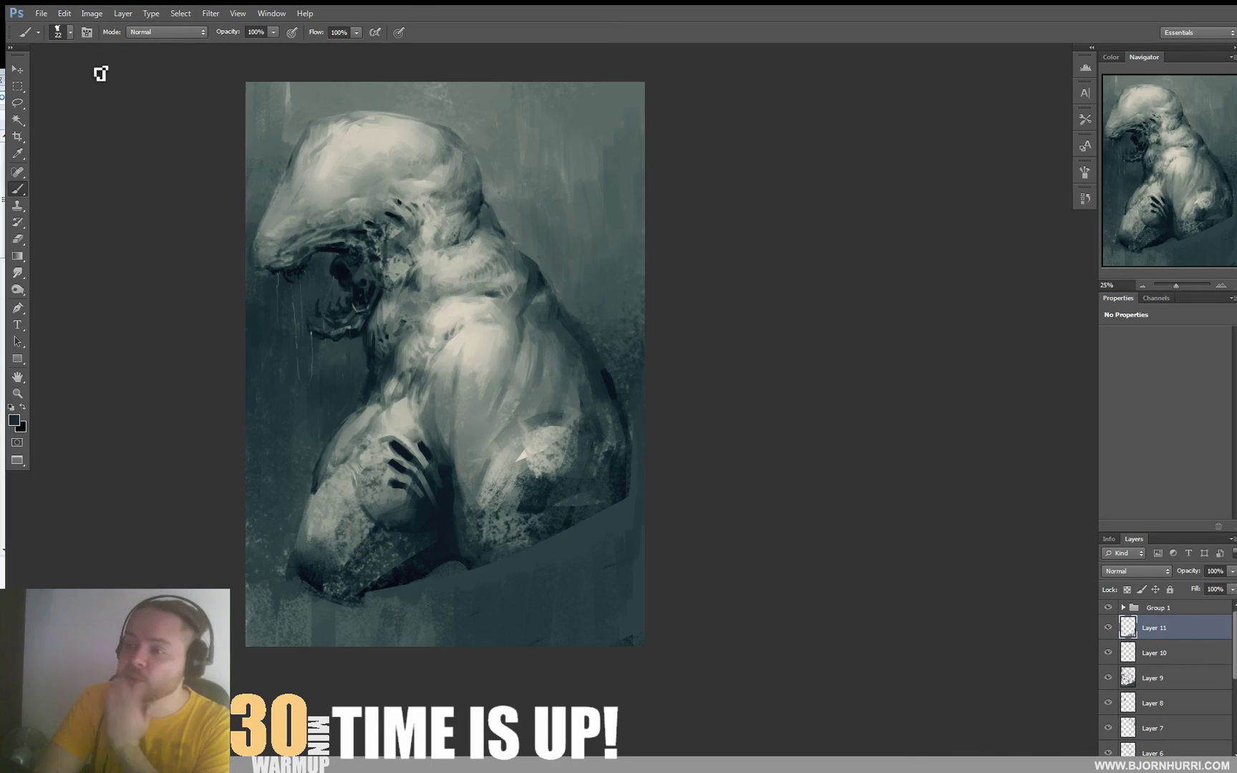
click(40, 12)
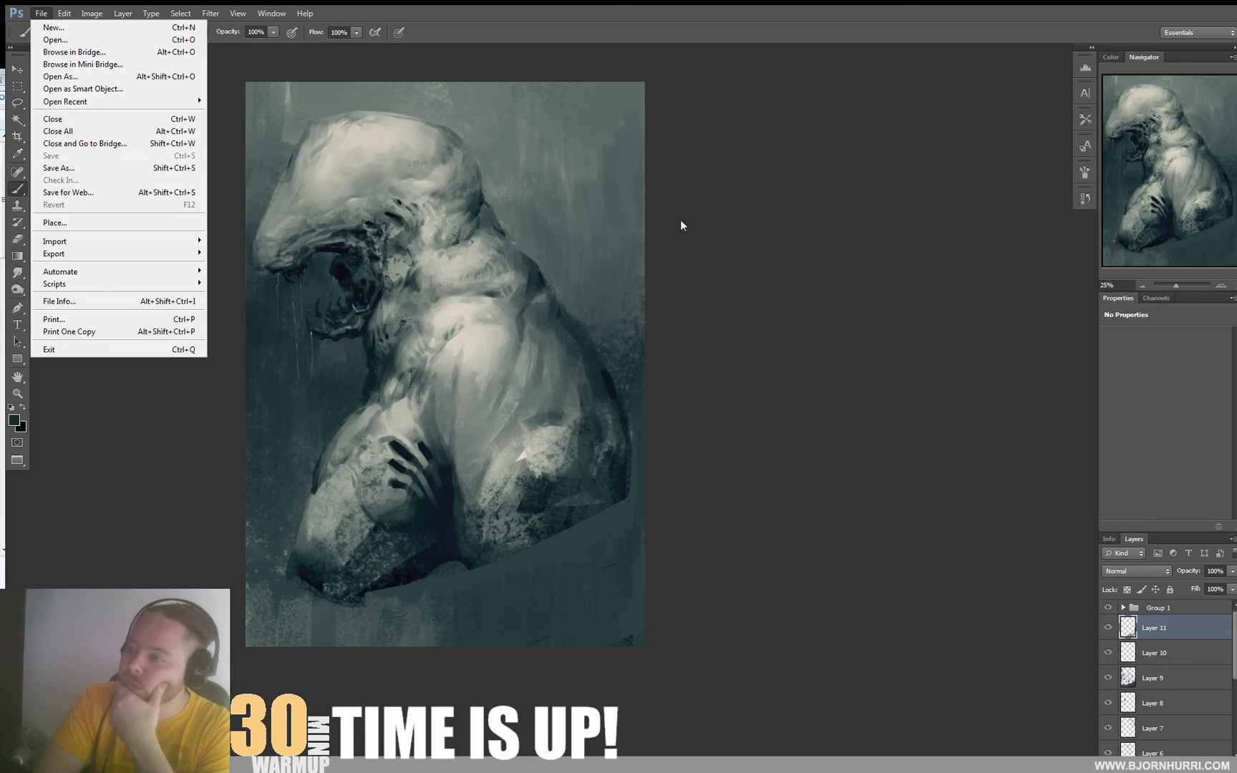
click(830, 218)
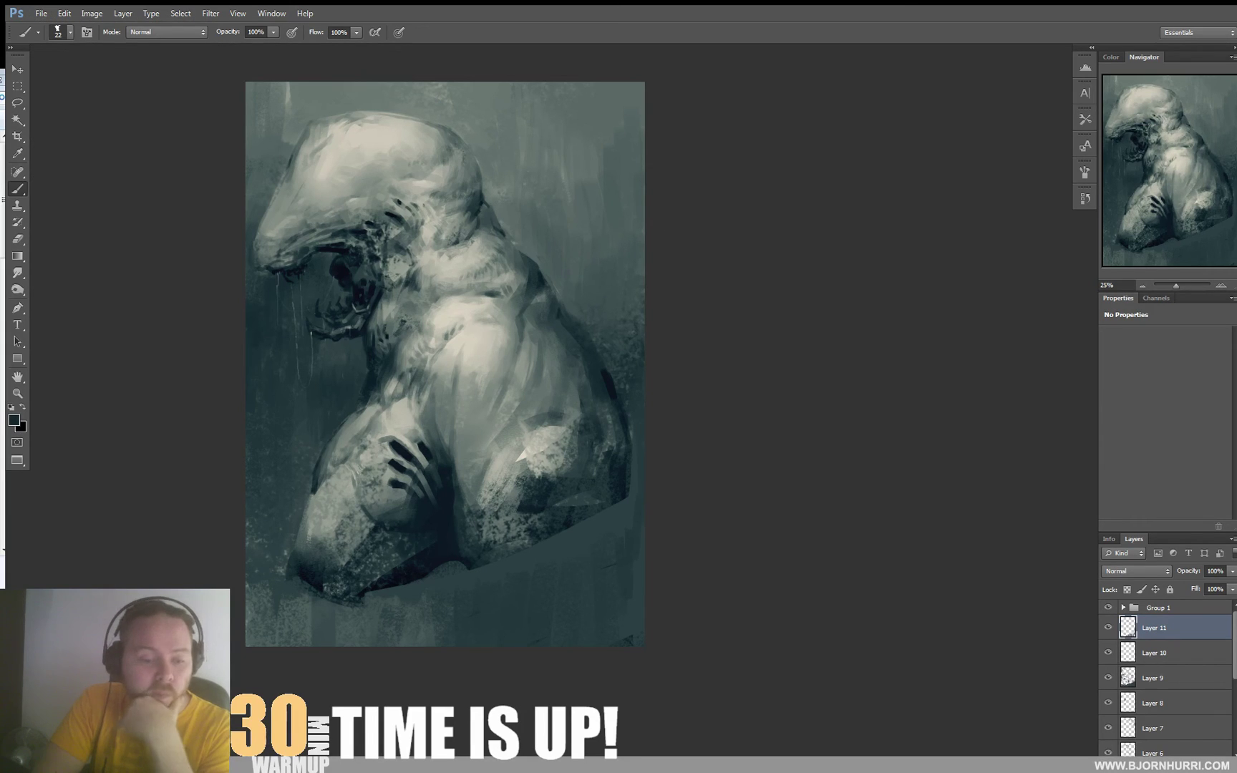